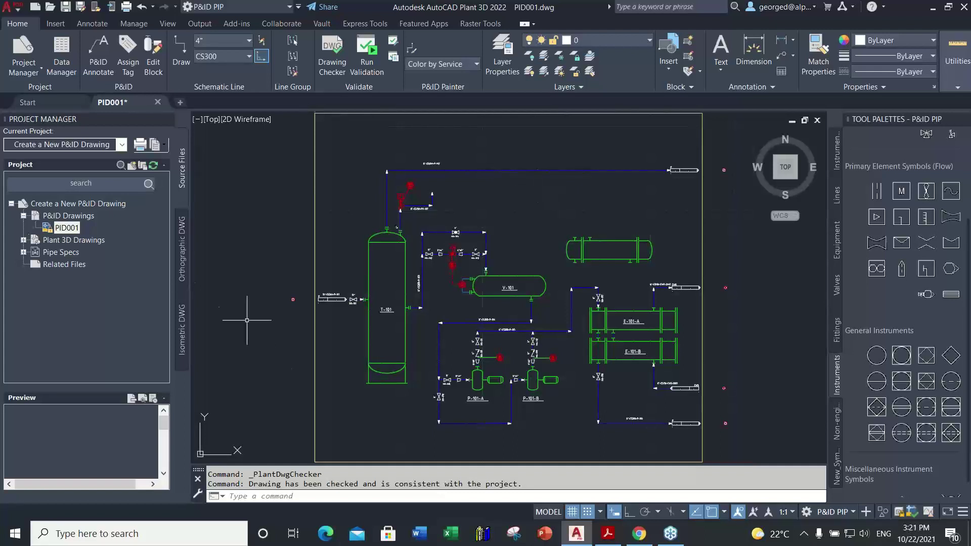
# Step: Create a new drawing named PID002 under the project's P&ID Drawings, keeping the default author, folder path and template
pyautogui.click(58, 218)
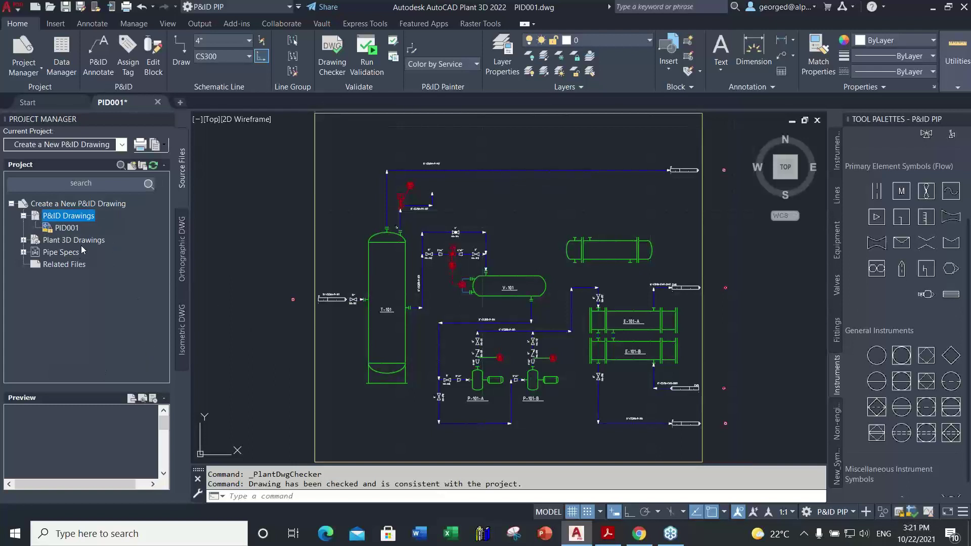
pyautogui.rightClick(77, 221)
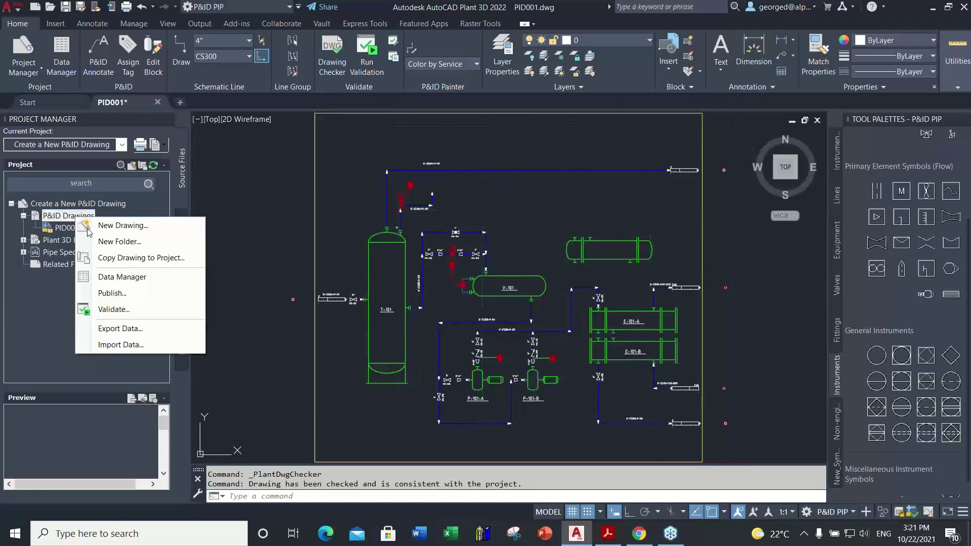
pyautogui.click(148, 226)
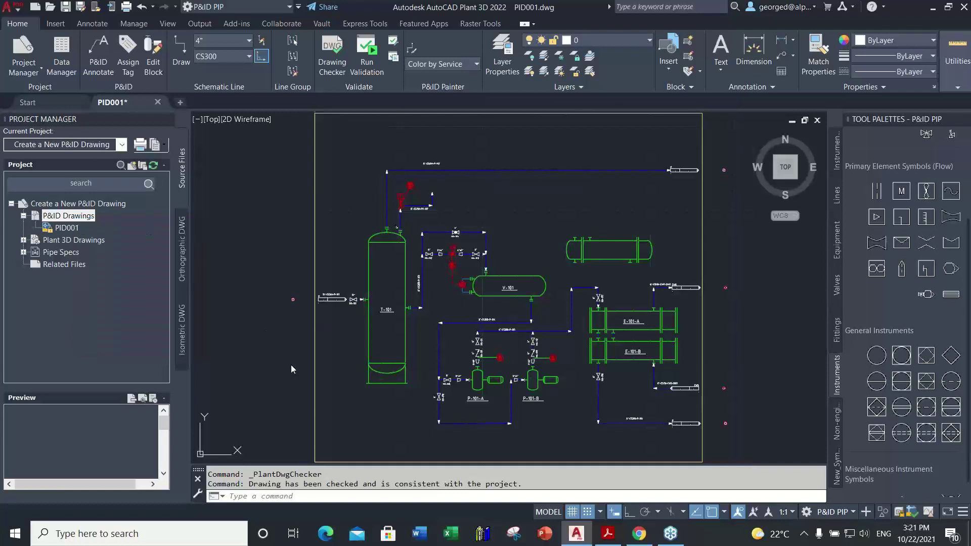
pyautogui.moveTo(245, 114); pyautogui.dragTo(407, 131)
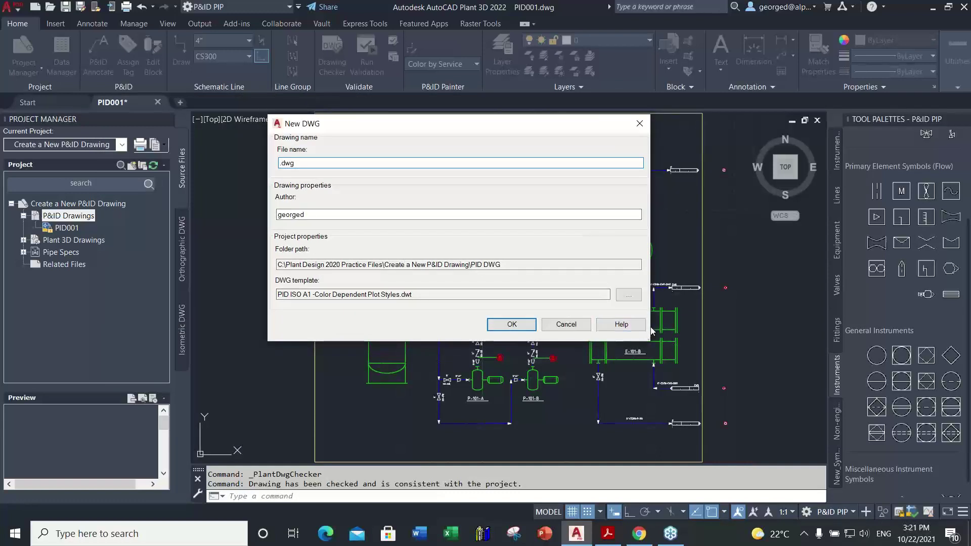
pyautogui.write('PID002')
pyautogui.click(334, 214)
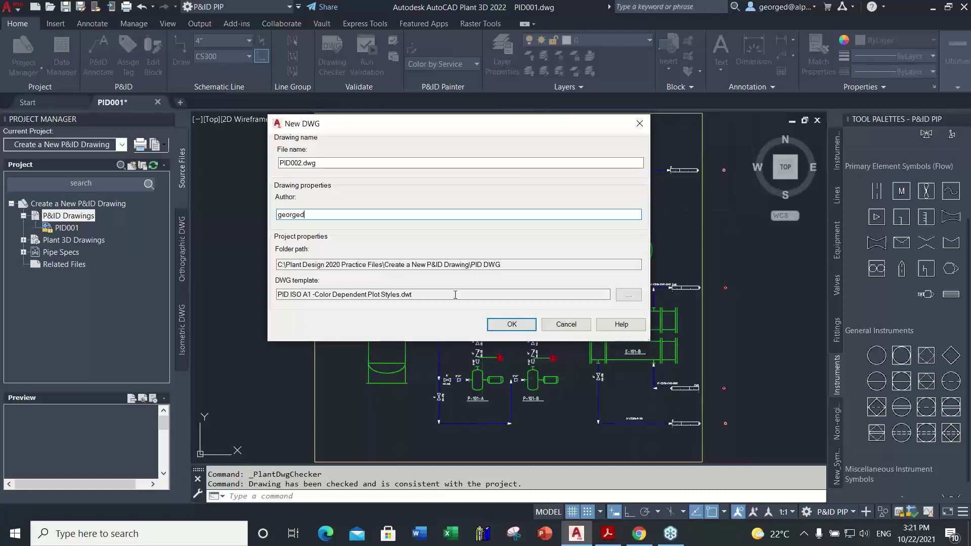
pyautogui.moveTo(500, 264); pyautogui.dragTo(279, 263)
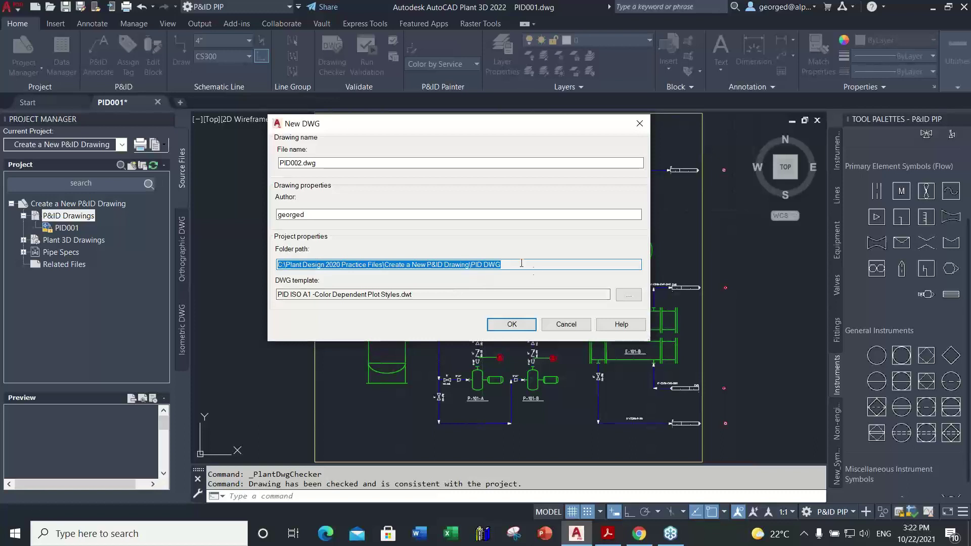
pyautogui.moveTo(510, 264); pyautogui.dragTo(277, 264)
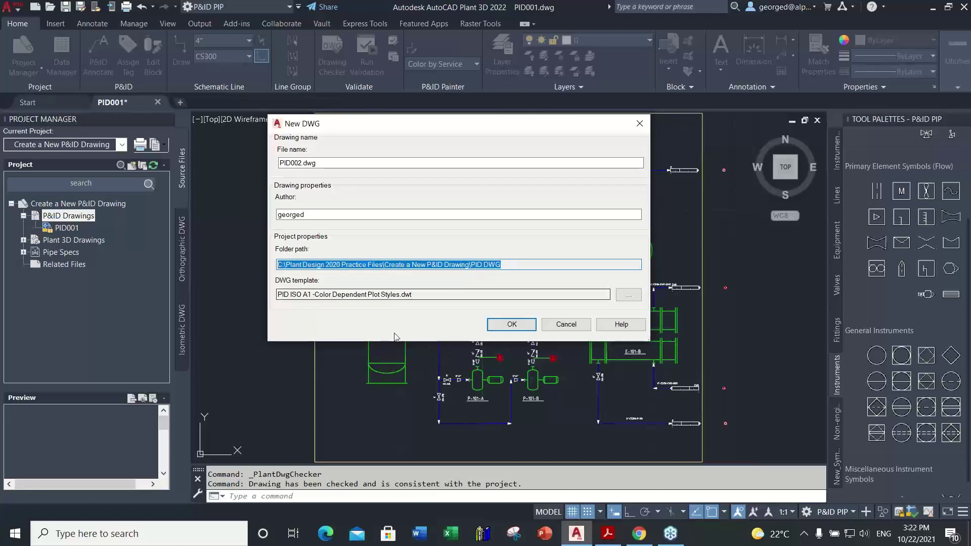
pyautogui.click(509, 265)
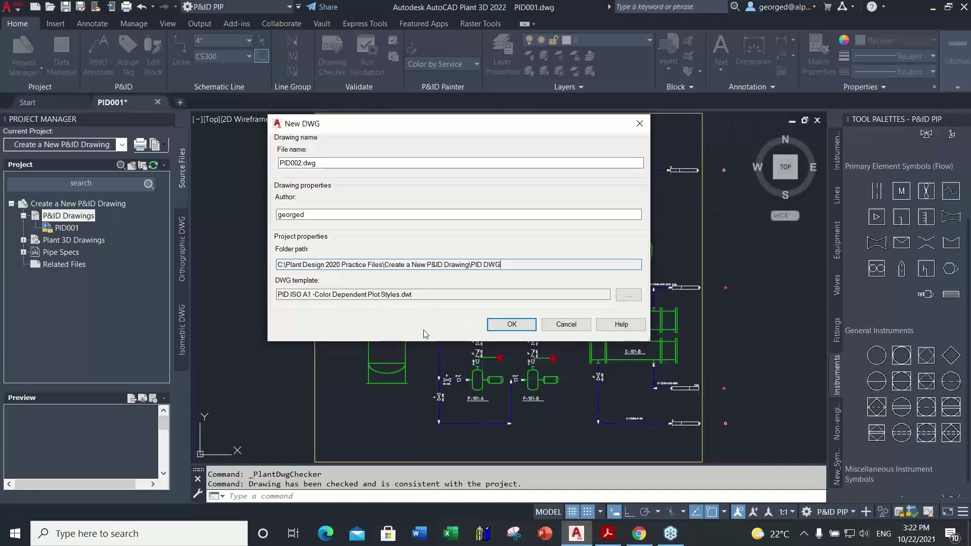
pyautogui.click(502, 328)
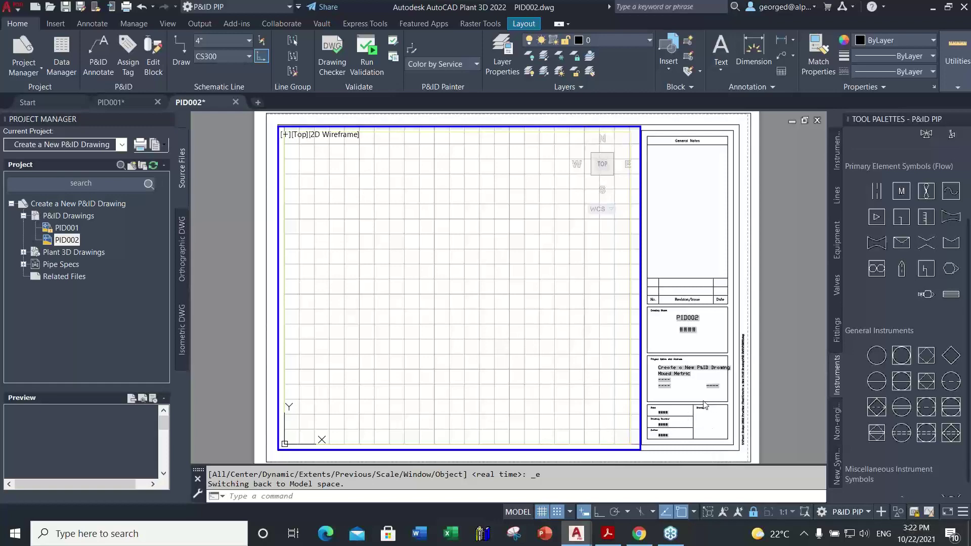
# Step: In PID002's drawing properties, set the DWG number to 002 and the drawing area to A10
pyautogui.scroll(7, 687, 324)
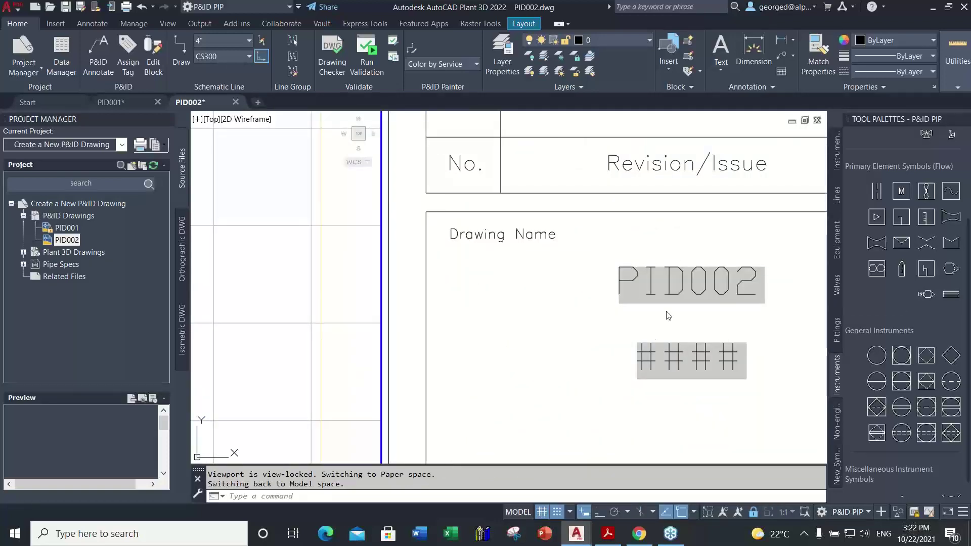
pyautogui.scroll(-7, 669, 316)
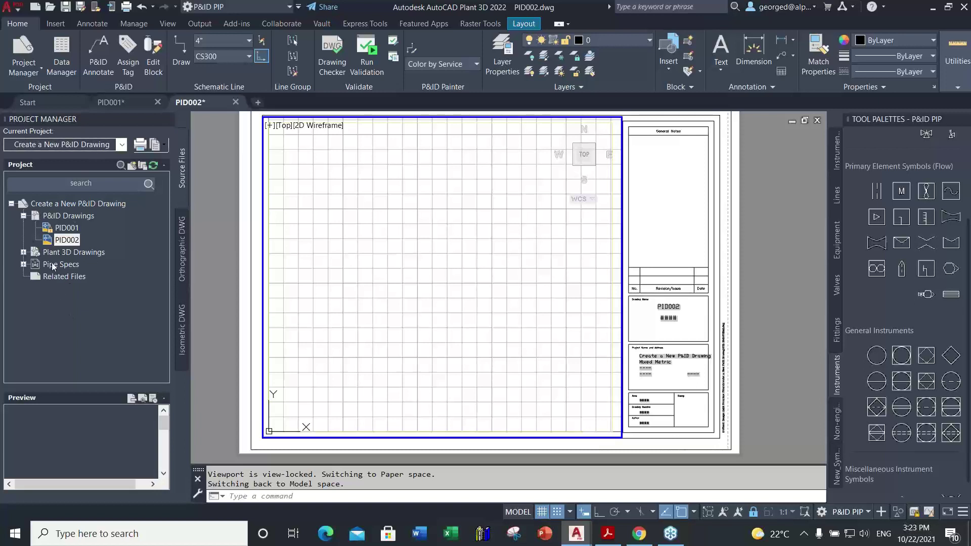
pyautogui.rightClick(68, 241)
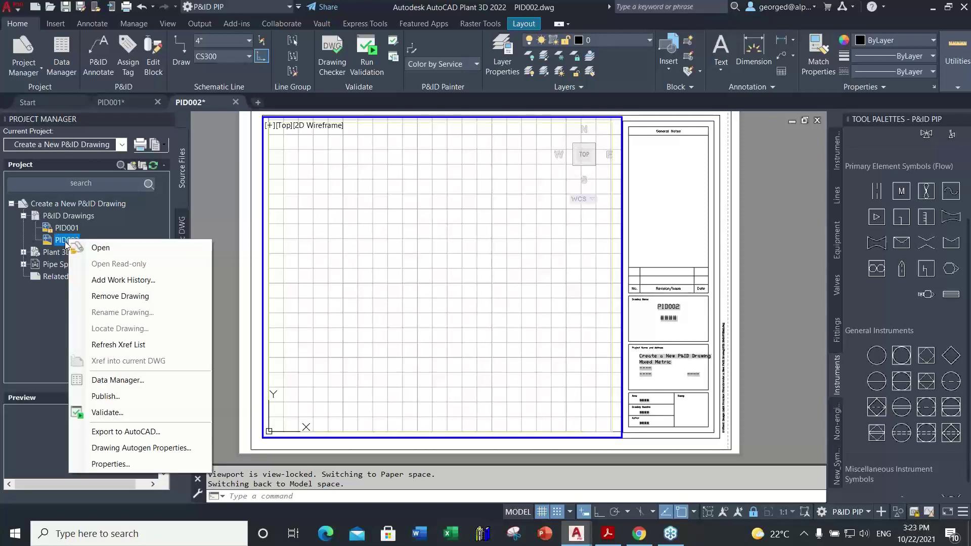
pyautogui.click(143, 464)
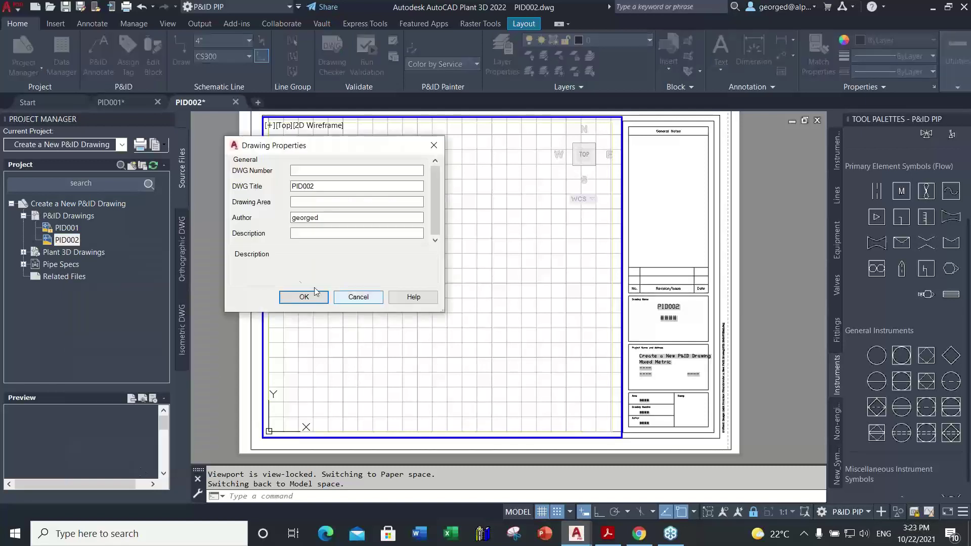
pyautogui.moveTo(310, 156); pyautogui.dragTo(389, 169)
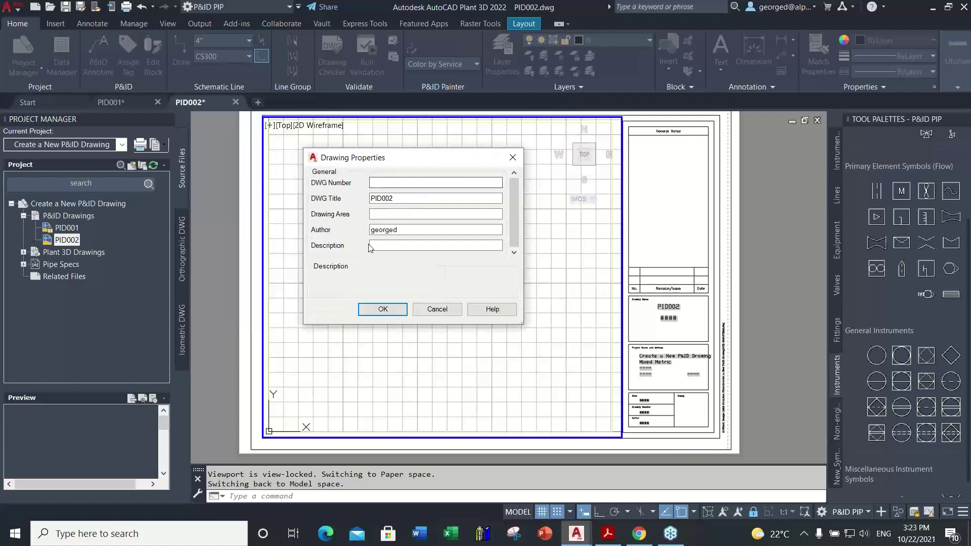
pyautogui.click(387, 183)
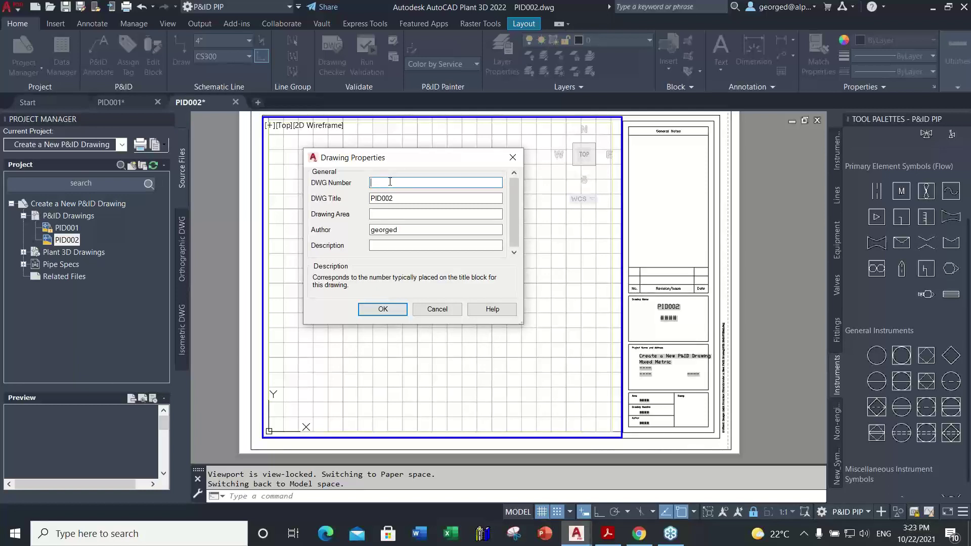
pyautogui.write('002')
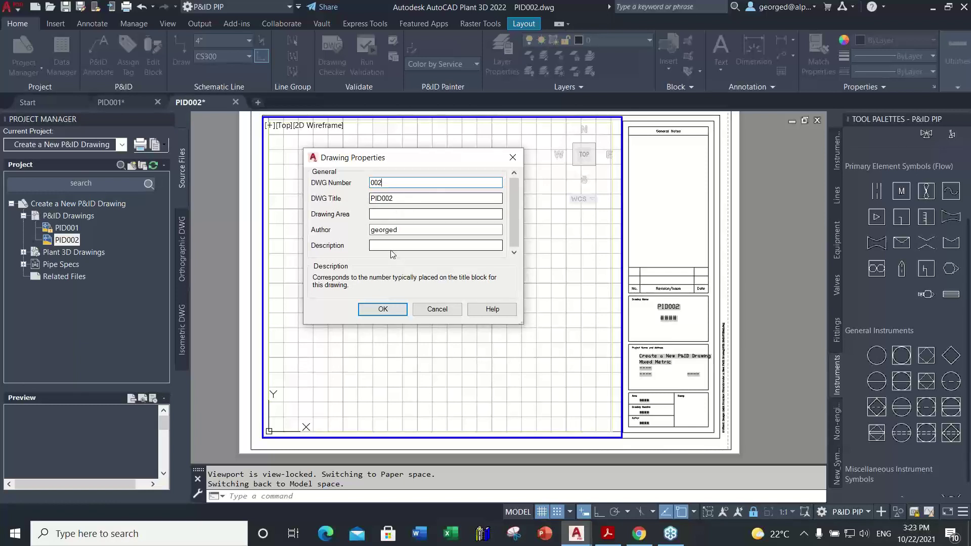
pyautogui.click(388, 218)
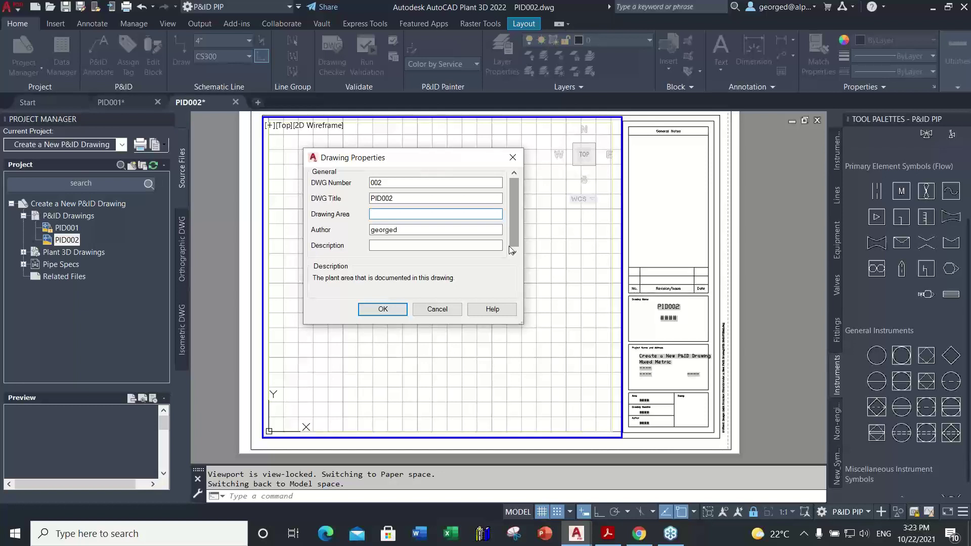
pyautogui.write('A10')
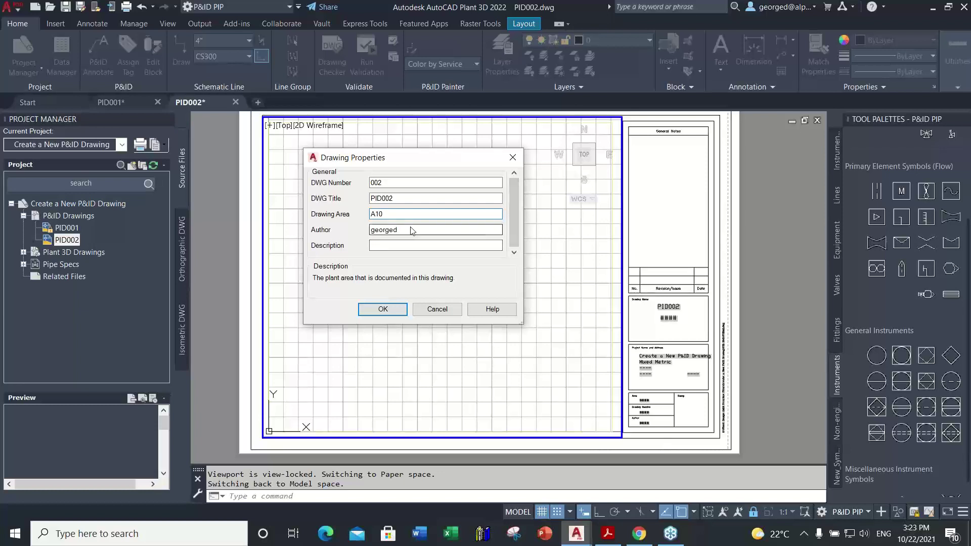
# Step: Enter "New P&ID Drawing" as PID002's description and apply the drawing properties
pyautogui.click(411, 247)
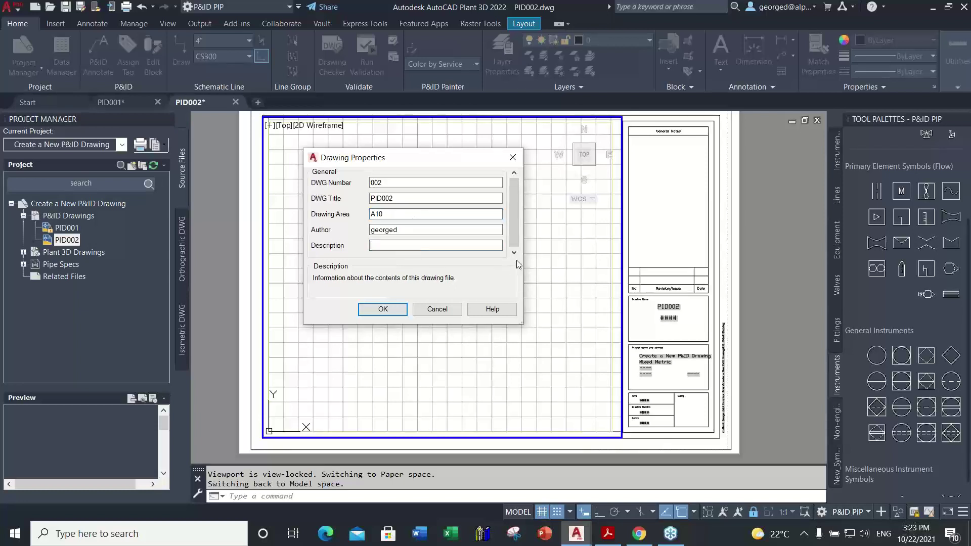
pyautogui.write('New P&ID')
pyautogui.write('Drawing')
pyautogui.click(382, 310)
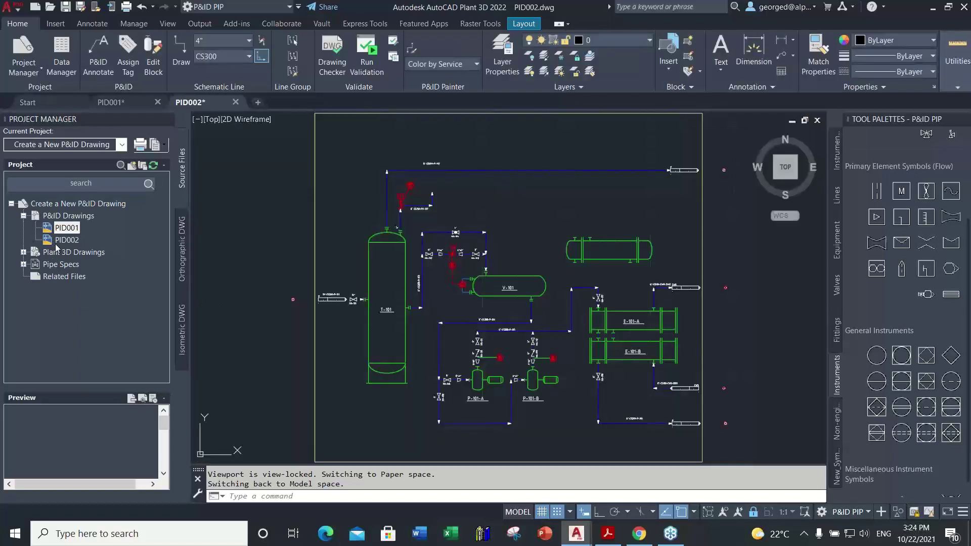
pyautogui.click(64, 241)
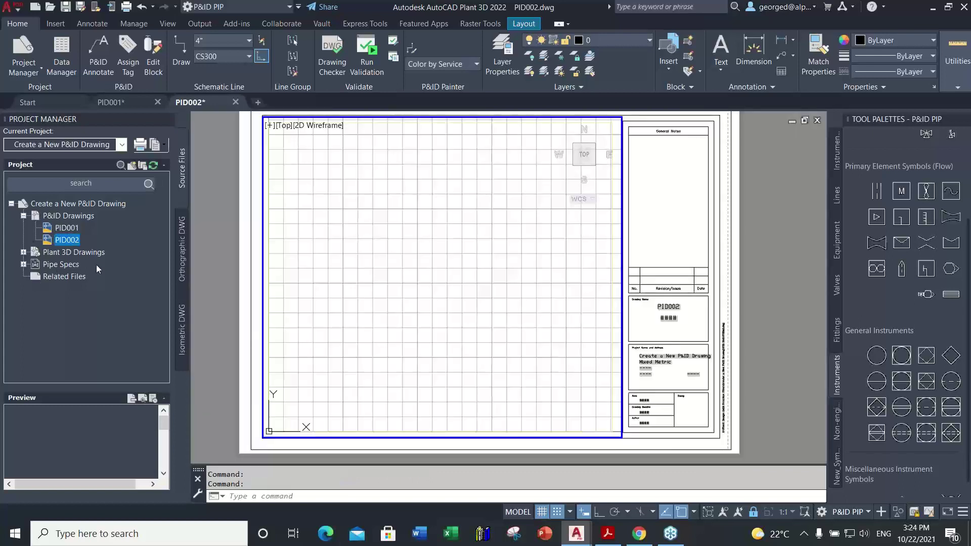
# Step: Create a project folder named Area10 under P&ID Drawings with the default path and template
pyautogui.rightClick(77, 217)
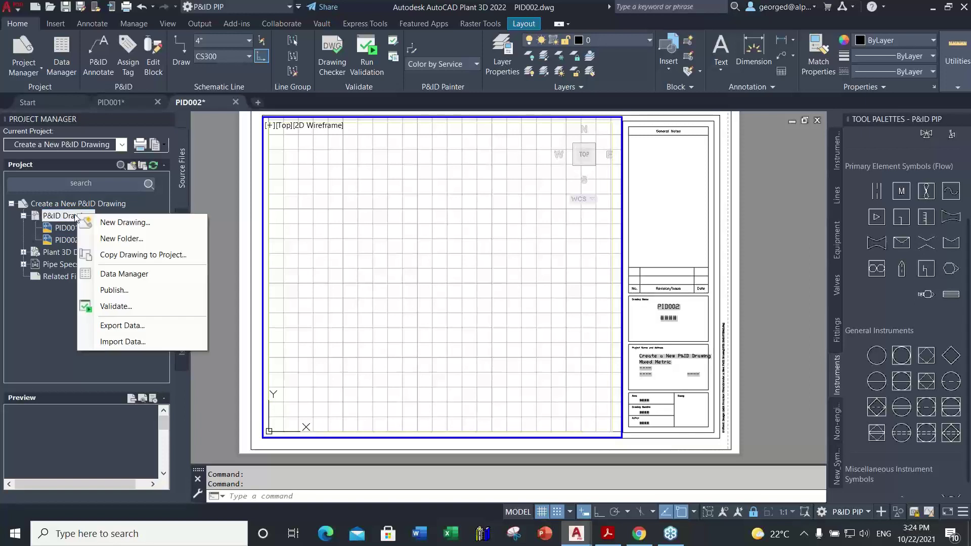
pyautogui.click(137, 242)
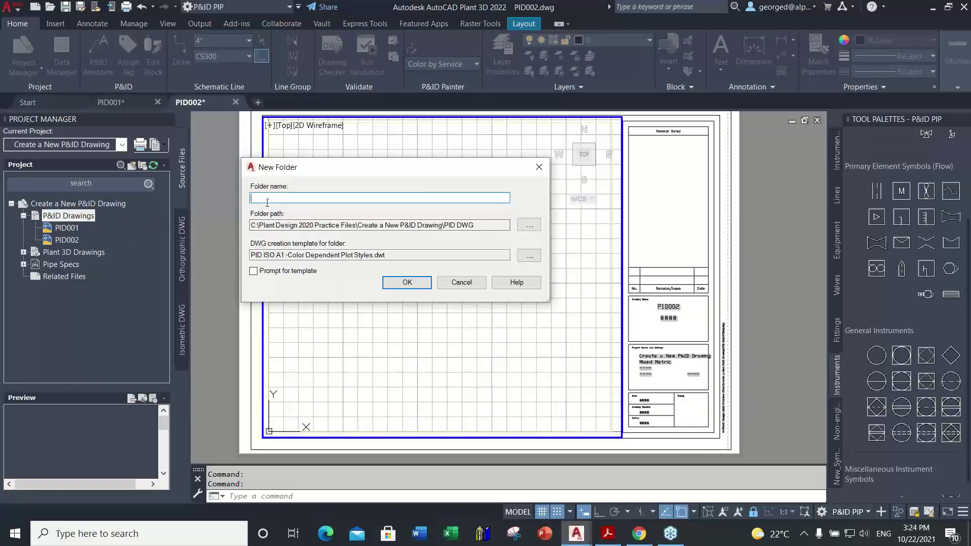
pyautogui.write('Area10')
pyautogui.click(407, 282)
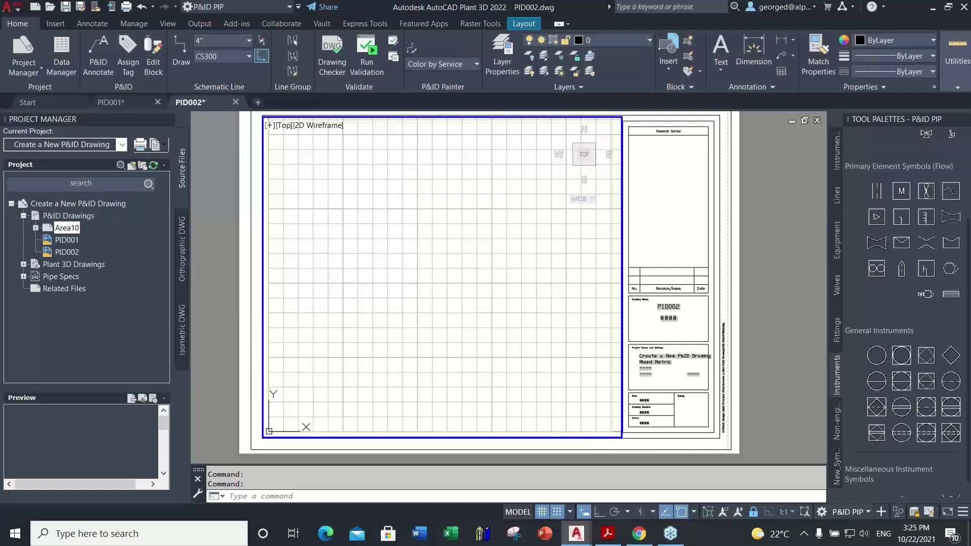
# Step: Add a second folder named Area20 under P&ID Drawings with the default settings
pyautogui.rightClick(75, 216)
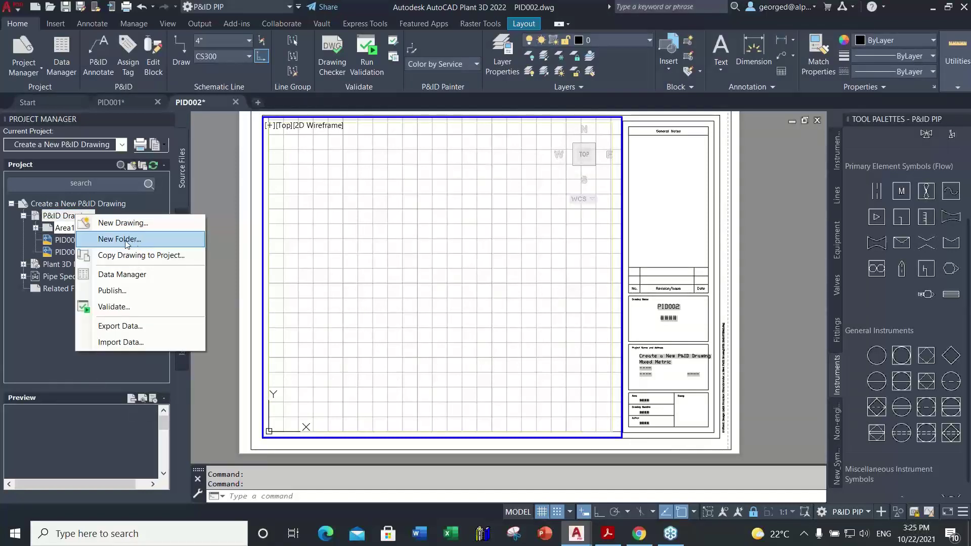
pyautogui.click(120, 239)
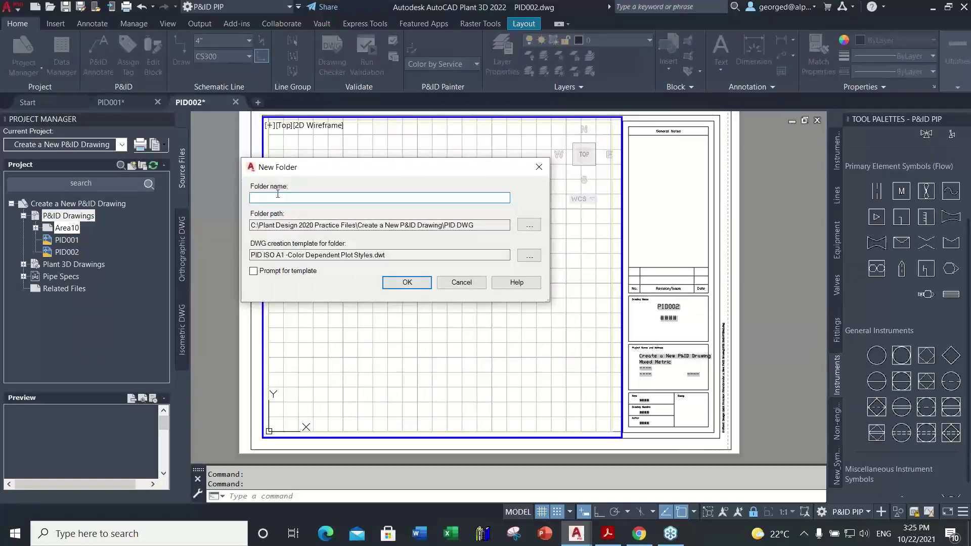
pyautogui.write('Area20')
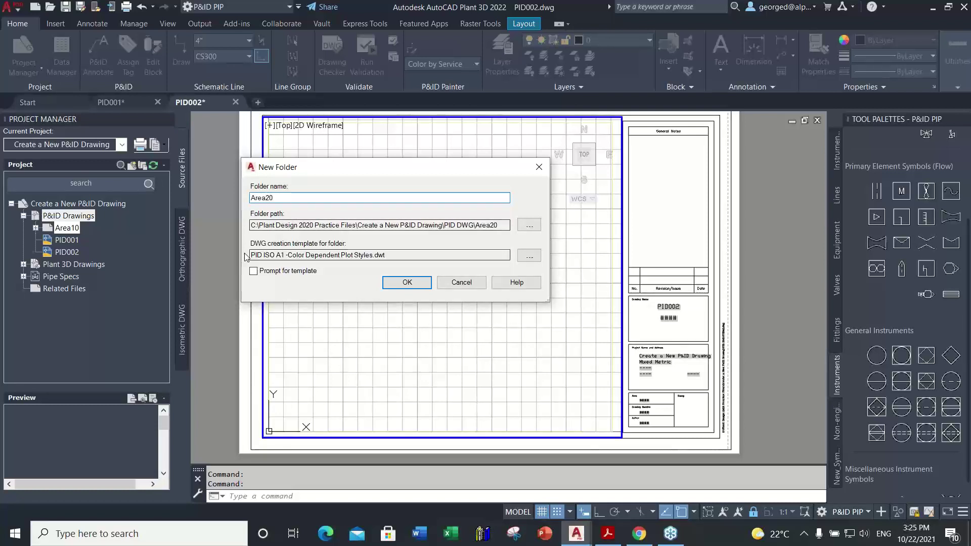
pyautogui.click(407, 282)
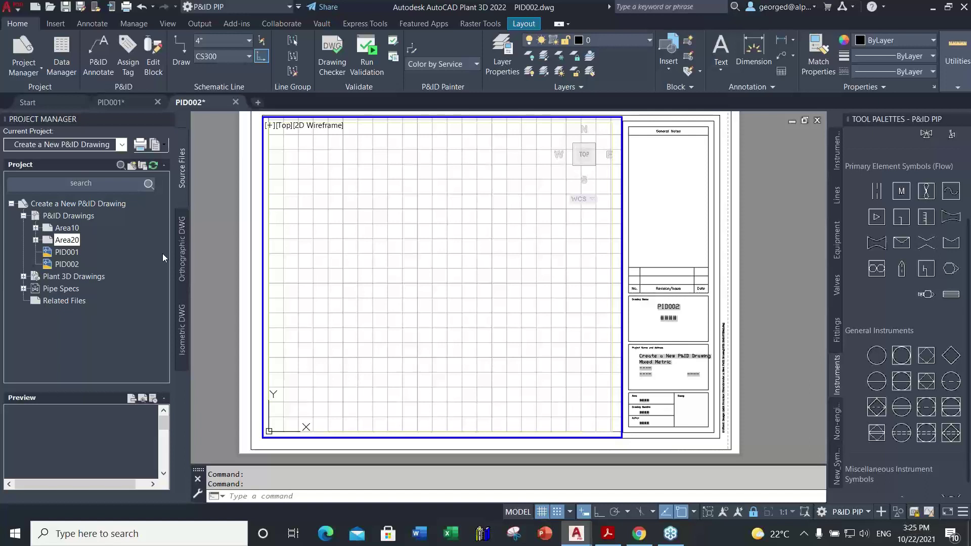
# Step: Copy PID003.dwg and PID004.dwg from the Create a New P&ID Drawing folder into the project's P&ID Drawings
pyautogui.click(63, 216)
pyautogui.rightClick(78, 216)
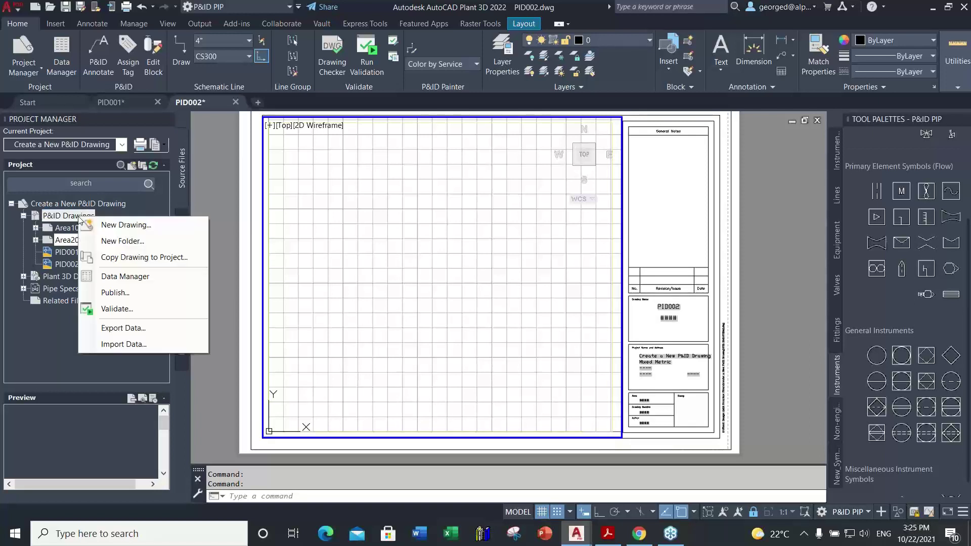
pyautogui.click(161, 259)
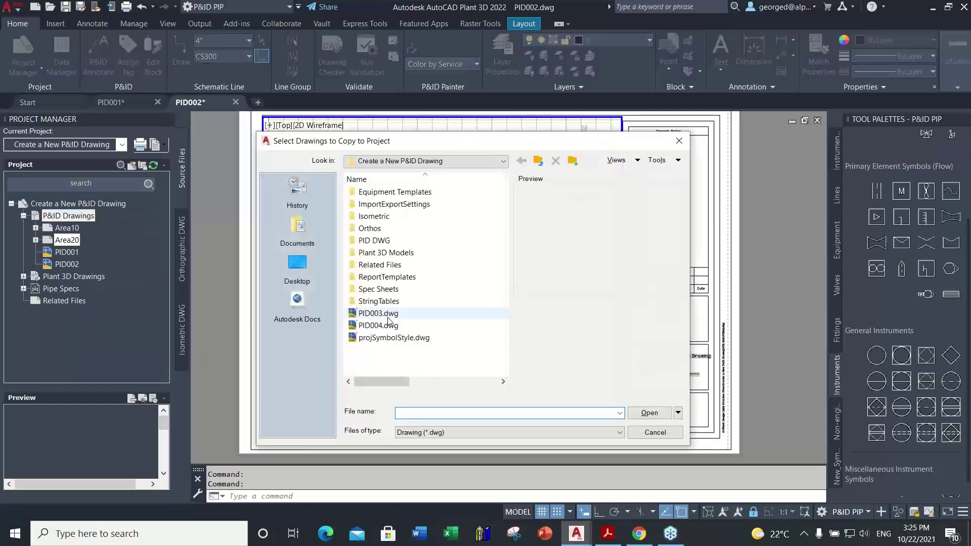
pyautogui.click(538, 161)
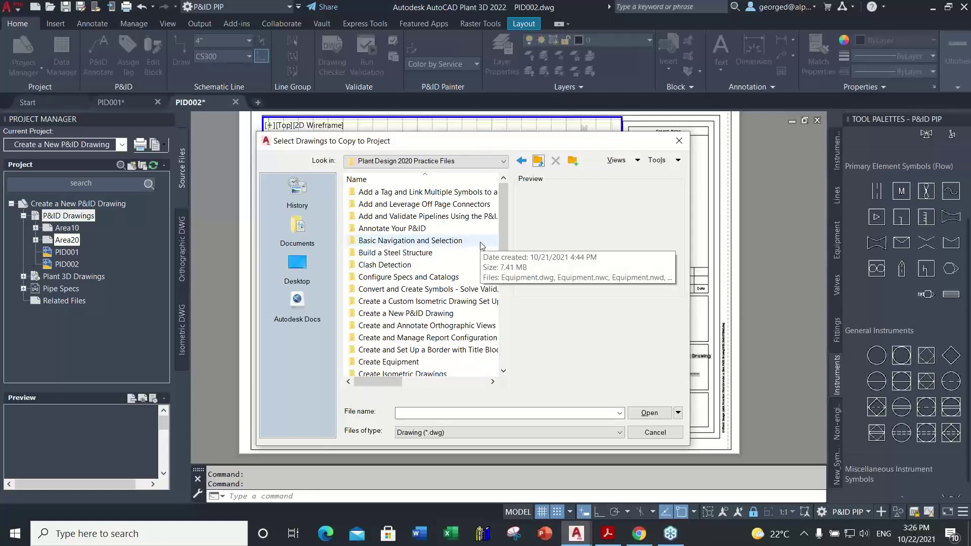
pyautogui.doubleClick(419, 316)
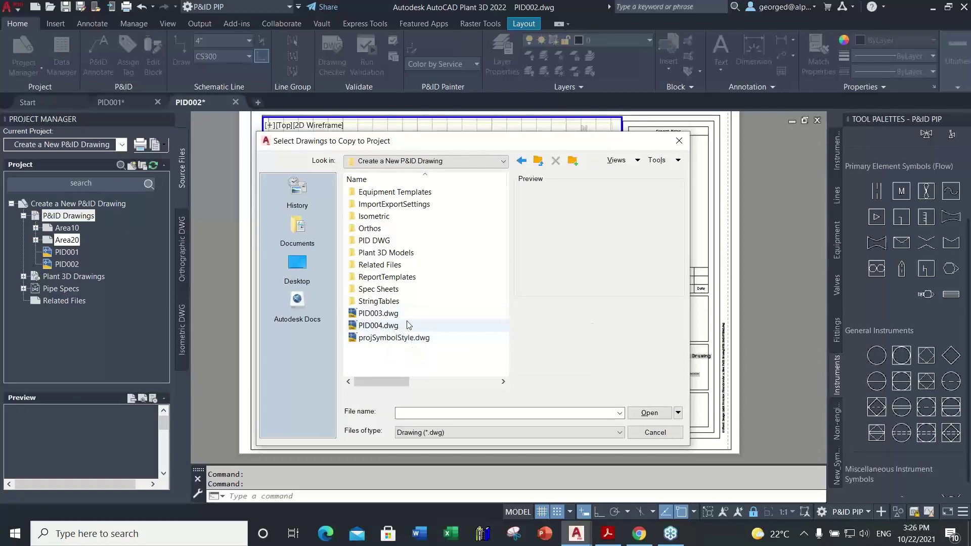
pyautogui.click(379, 313)
pyautogui.keyDown('shift'); pyautogui.click(385, 326); pyautogui.keyUp('shift')
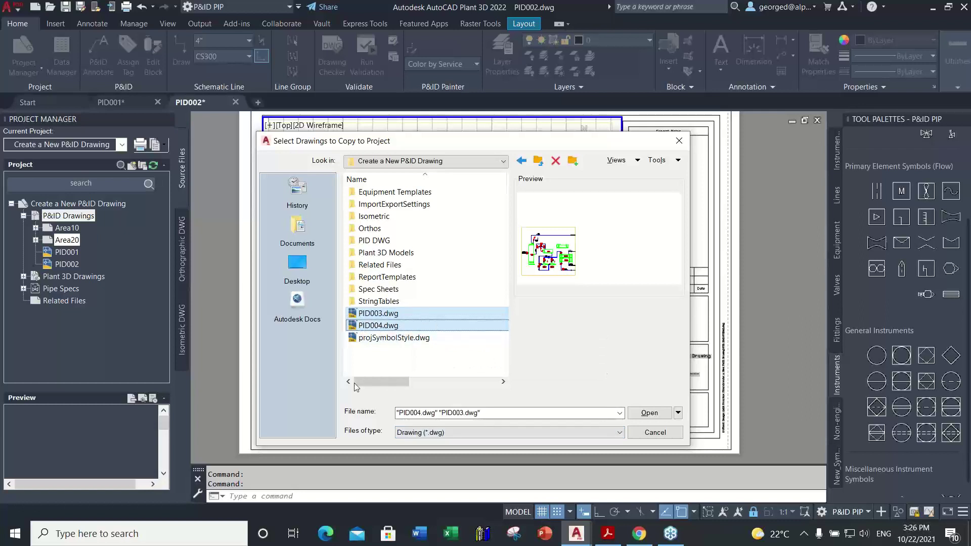
pyautogui.click(650, 413)
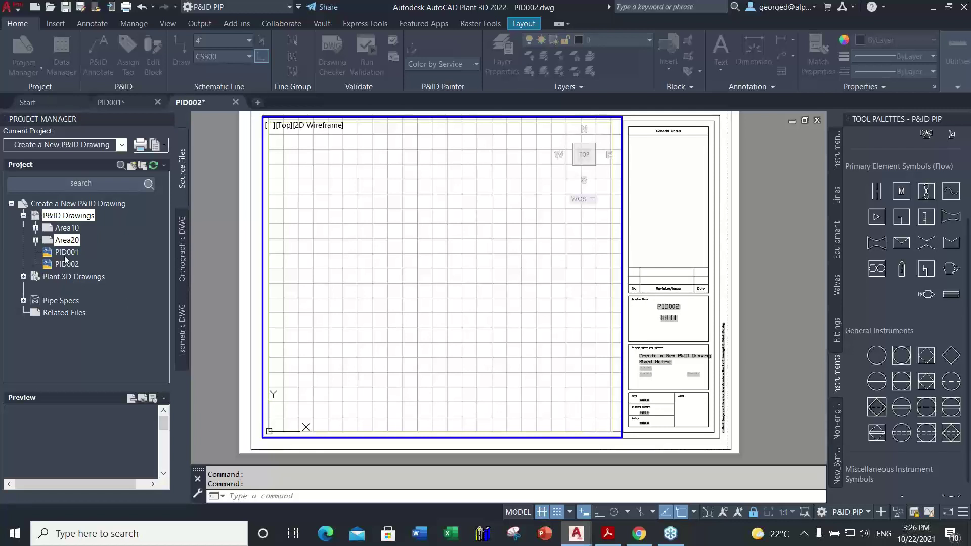
pyautogui.click(63, 265)
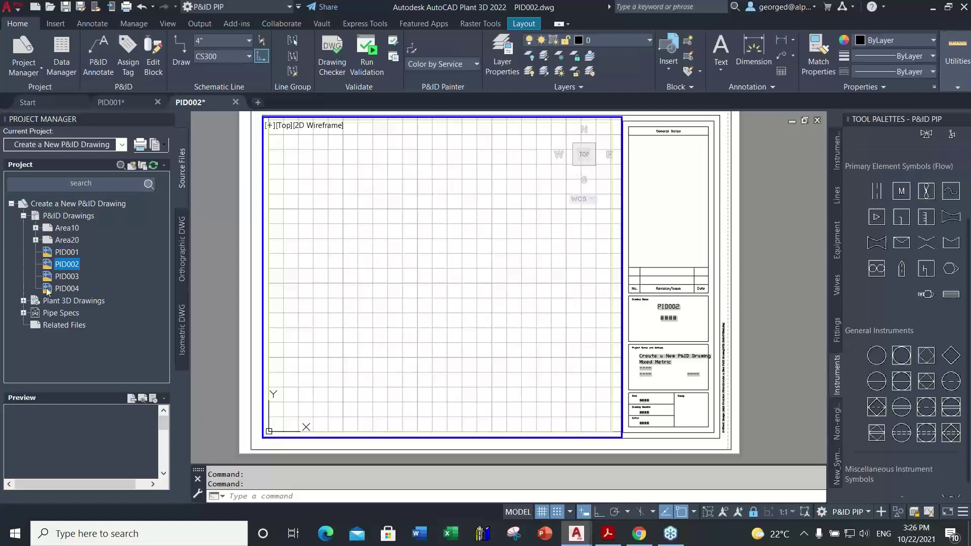
# Step: Try to move PID001 and PID002 together into the Area10 folder
pyautogui.click(69, 275)
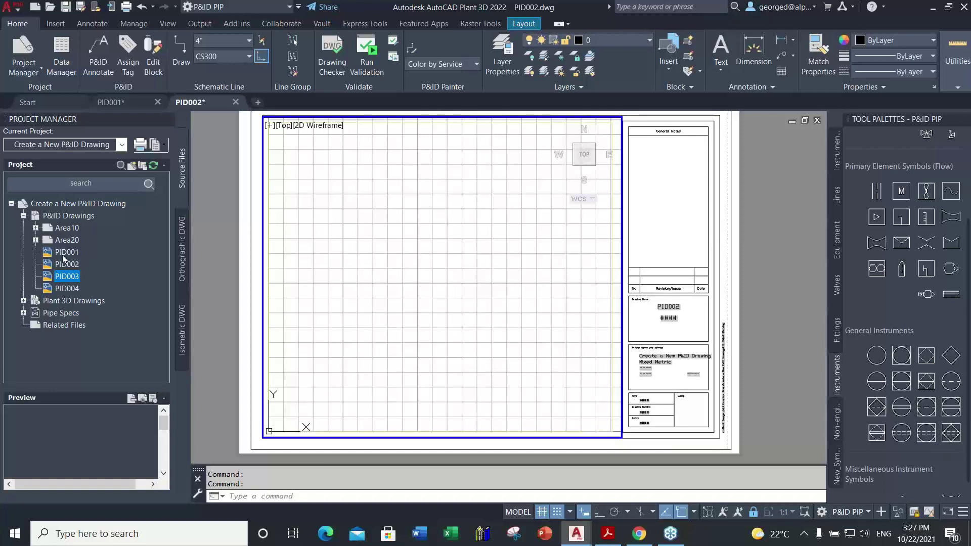
pyautogui.click(44, 230)
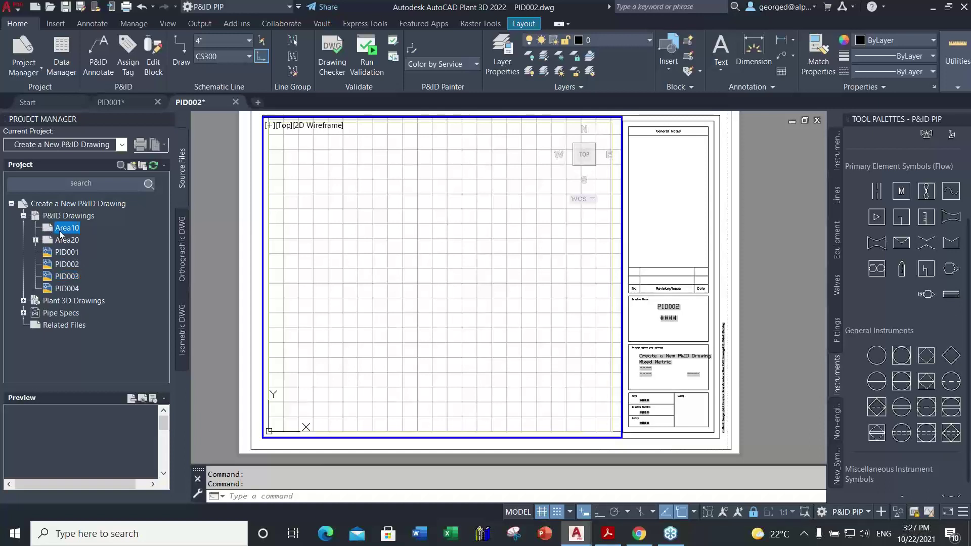
pyautogui.click(57, 251)
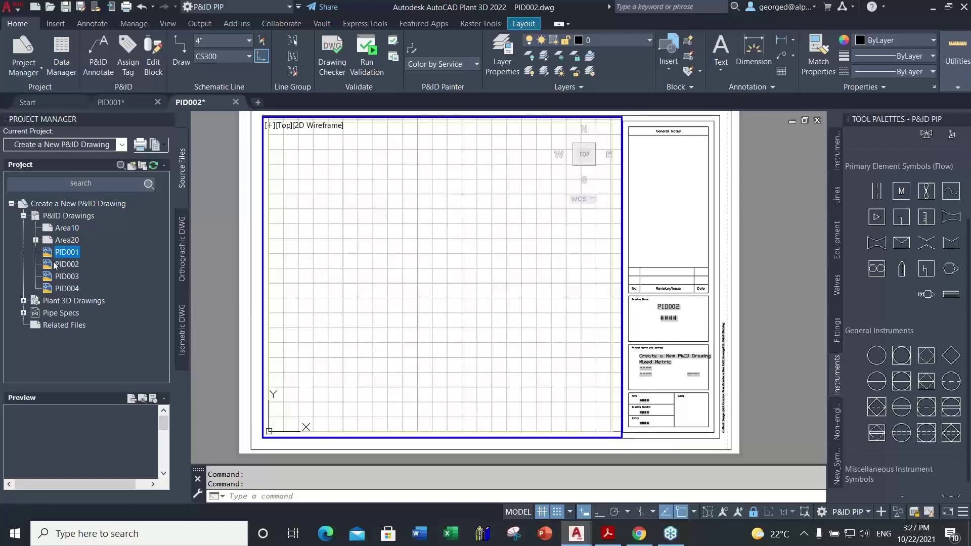
pyautogui.keyDown('shift'); pyautogui.click(53, 262); pyautogui.keyUp('shift')
pyautogui.moveTo(53, 262); pyautogui.dragTo(60, 226)
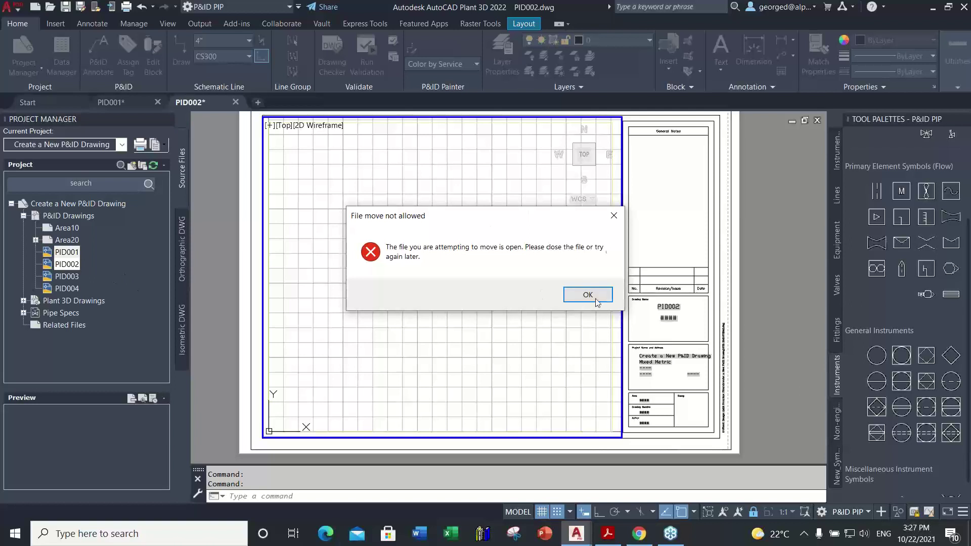
pyautogui.click(613, 215)
pyautogui.click(598, 301)
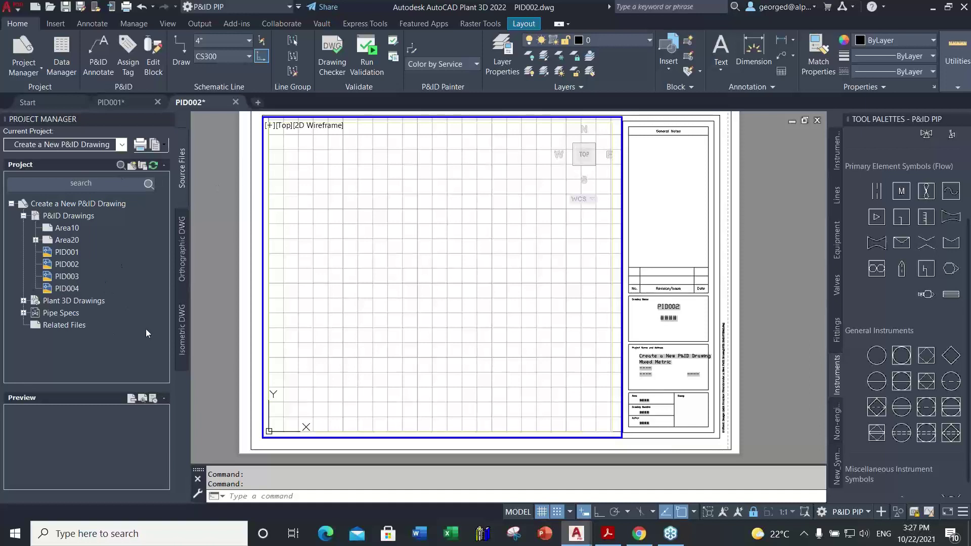
# Step: Move PID003 into the Area10 folder and PID004 into the Area20 folder
pyautogui.moveTo(48, 282); pyautogui.dragTo(63, 234)
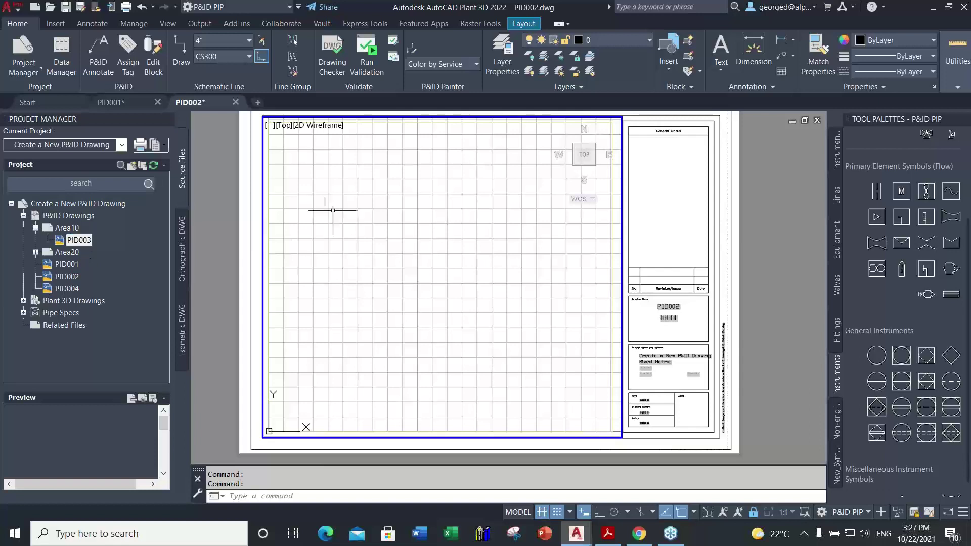
pyautogui.click(51, 289)
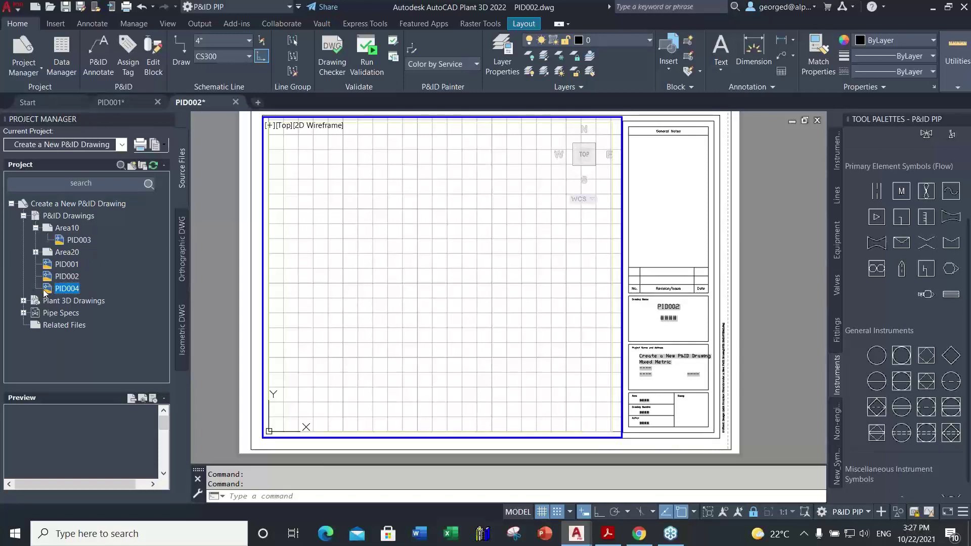
pyautogui.moveTo(47, 291)
pyautogui.mouseDown()
pyautogui.moveTo(54, 254)
pyautogui.moveTo(48, 311)
pyautogui.moveTo(86, 310)
pyautogui.moveTo(58, 292)
pyautogui.moveTo(66, 278)
pyautogui.moveTo(56, 296)
pyautogui.moveTo(51, 285)
pyautogui.mouseUp()
pyautogui.moveTo(56, 256); pyautogui.dragTo(57, 253)
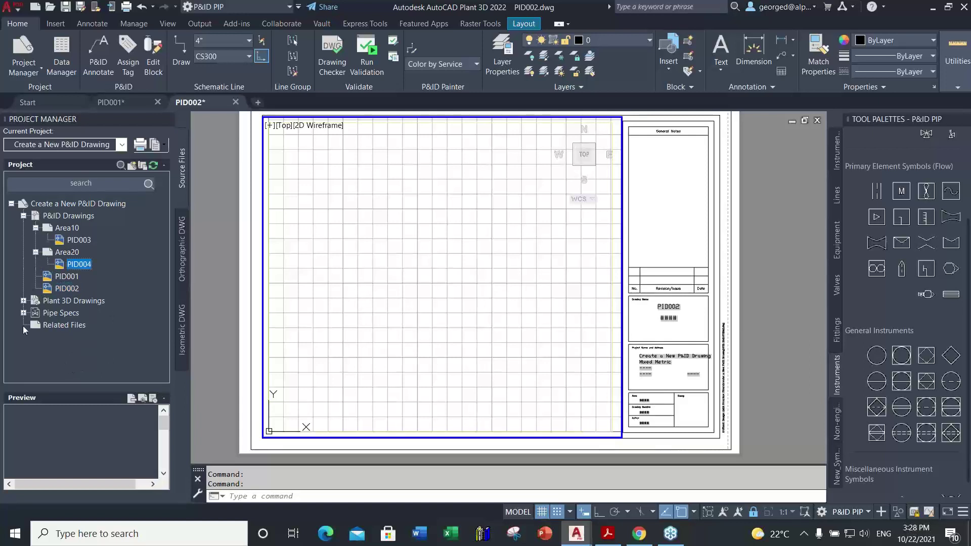
# Step: Move PID004 and PID003 out of their area folders back to the P&ID Drawings level
pyautogui.moveTo(60, 267); pyautogui.dragTo(61, 217)
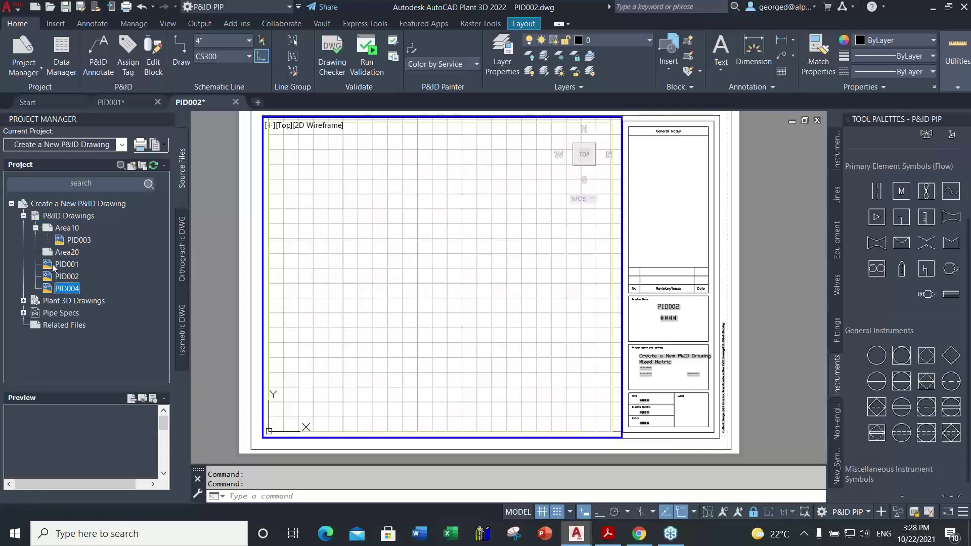
pyautogui.click(59, 240)
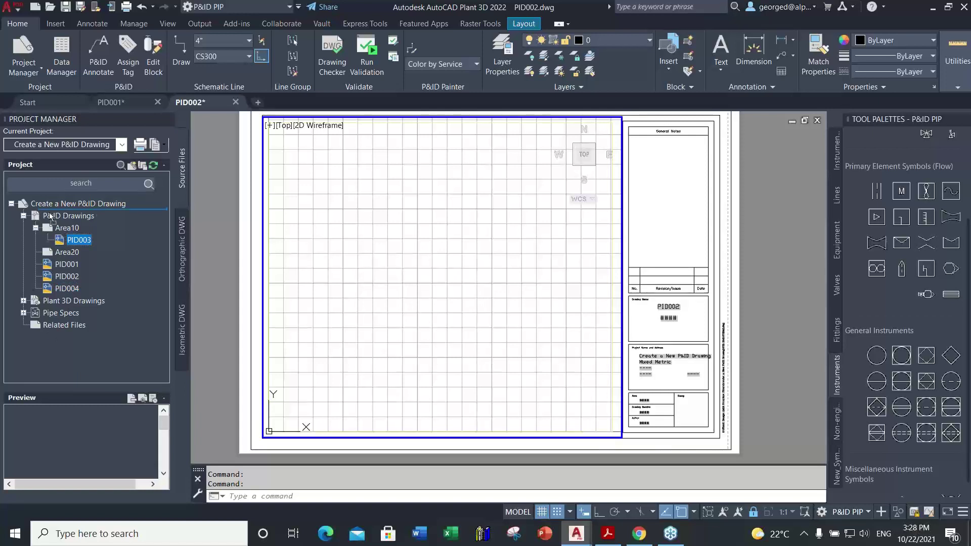
pyautogui.moveTo(49, 219); pyautogui.dragTo(48, 220)
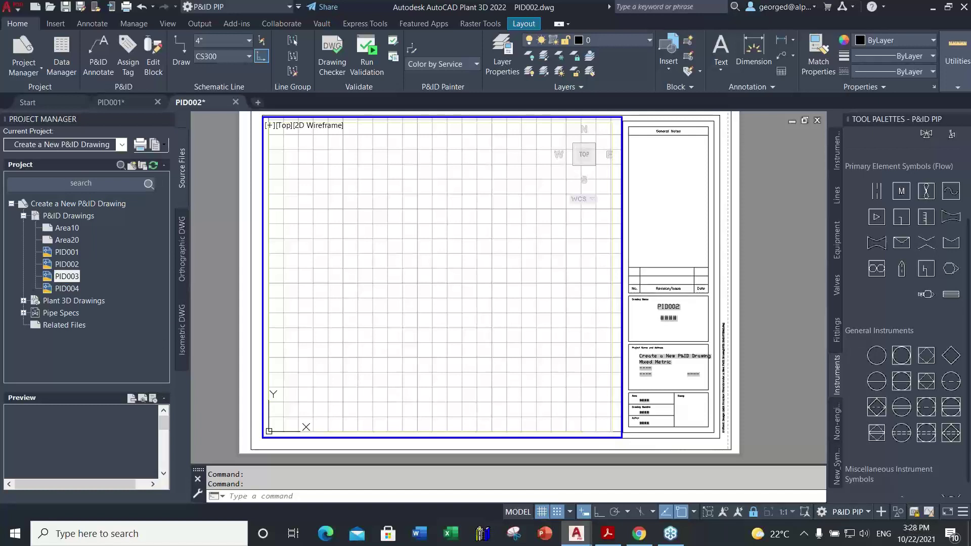
# Step: Switch to the training PDF in Acrobat Reader, maximize it and read pages 16 and 17 on P&ID equipment
pyautogui.hotkey('alt', 'Tab')
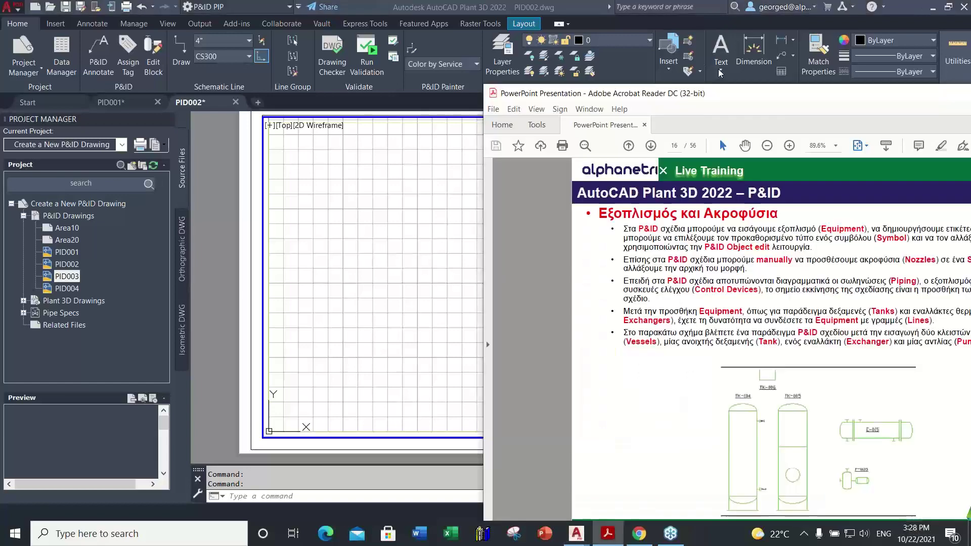
pyautogui.moveTo(517, 44); pyautogui.dragTo(420, 14)
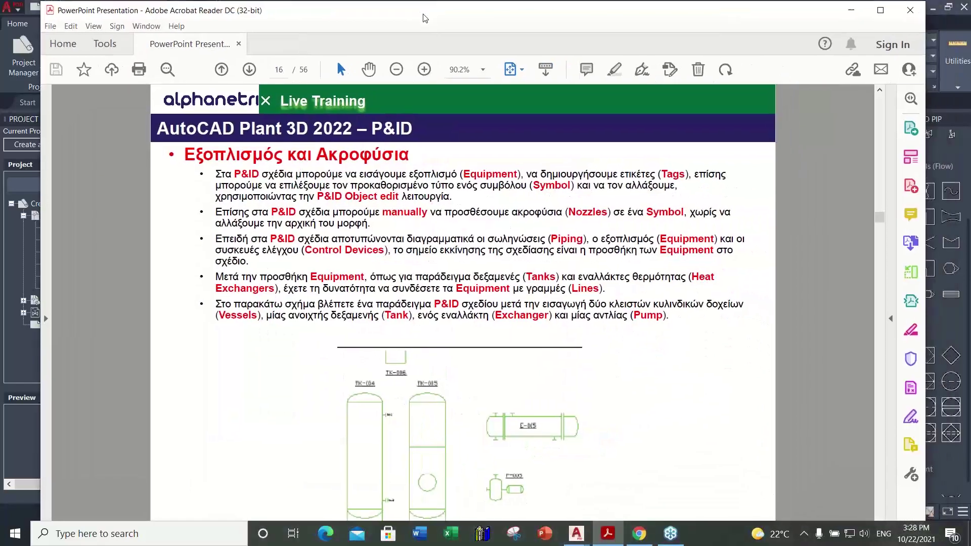
pyautogui.click(880, 13)
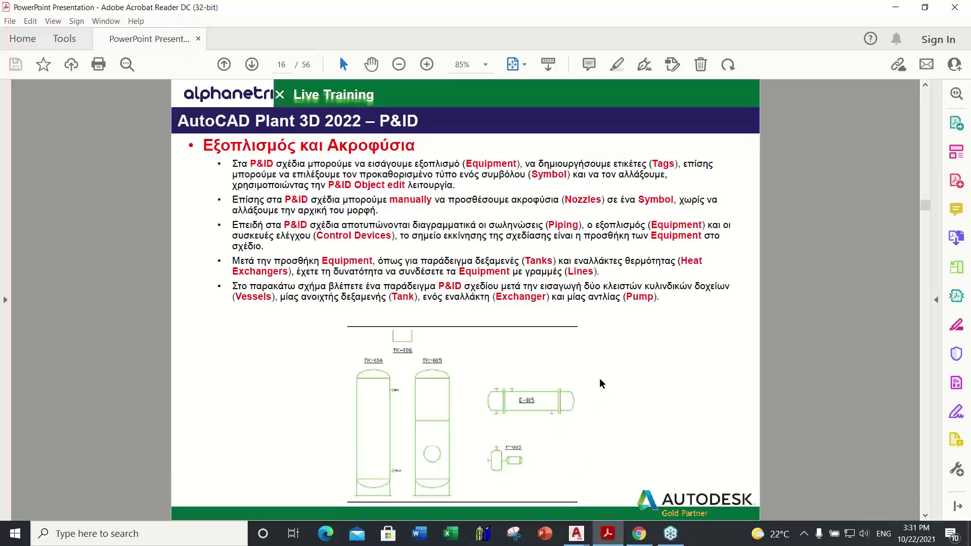
pyautogui.scroll(-1, 604, 376)
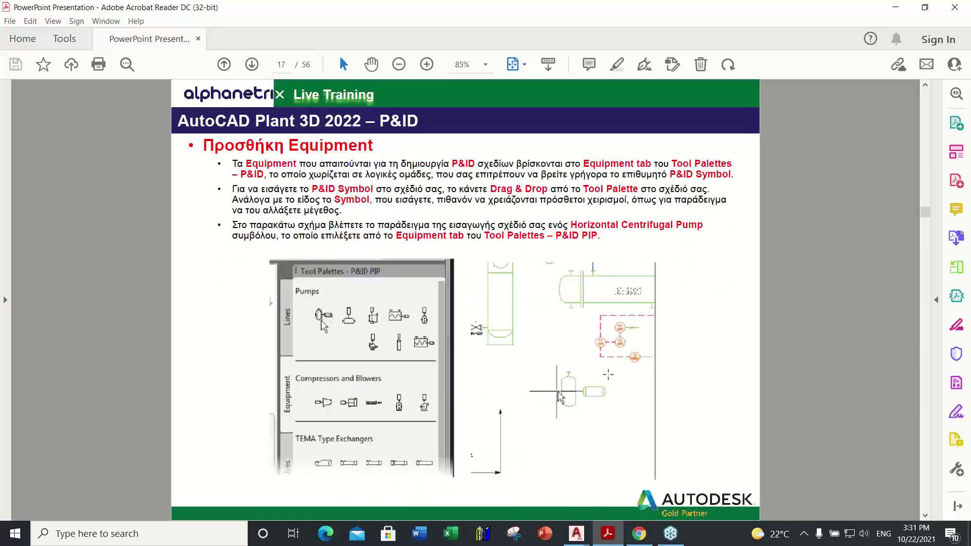
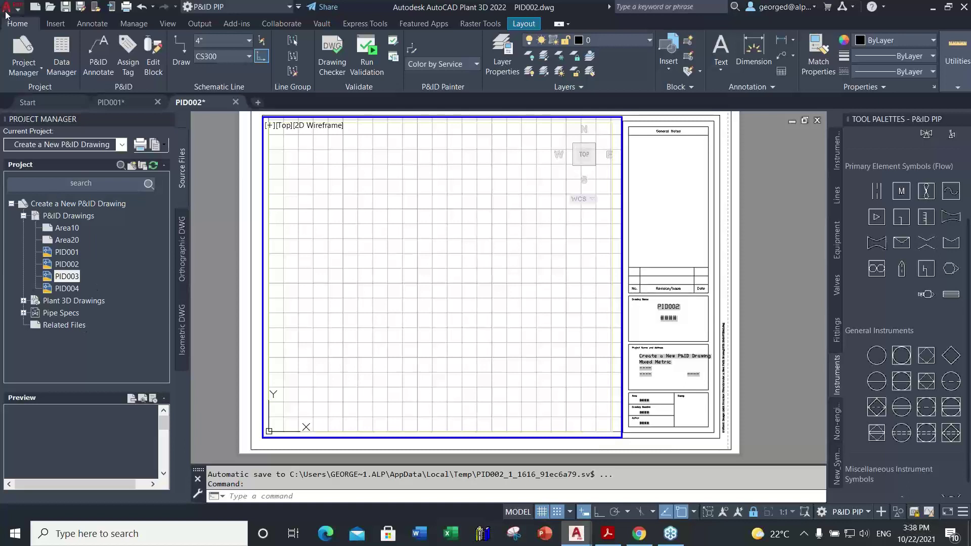
# Step: Close all open drawings, discarding the changes to PID002
pyautogui.click(13, 9)
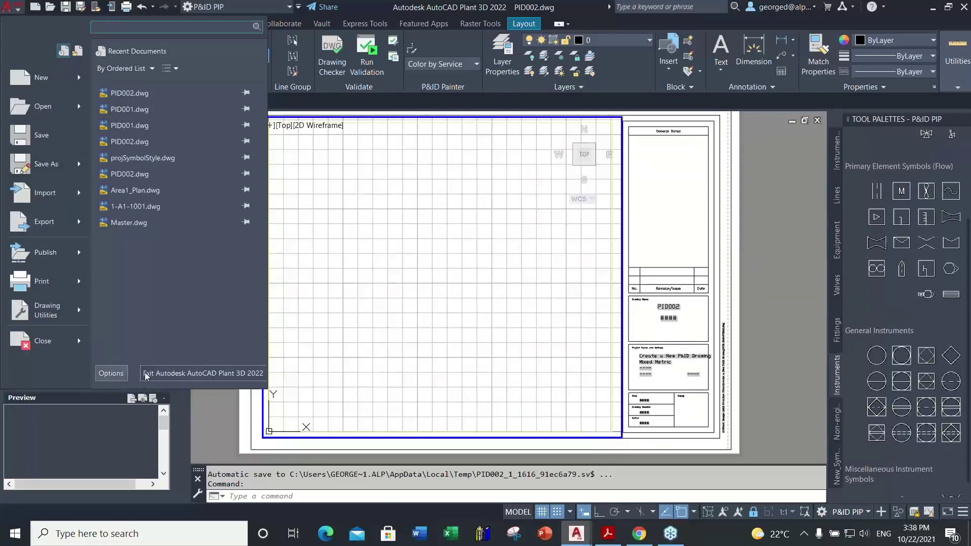
pyautogui.click(52, 349)
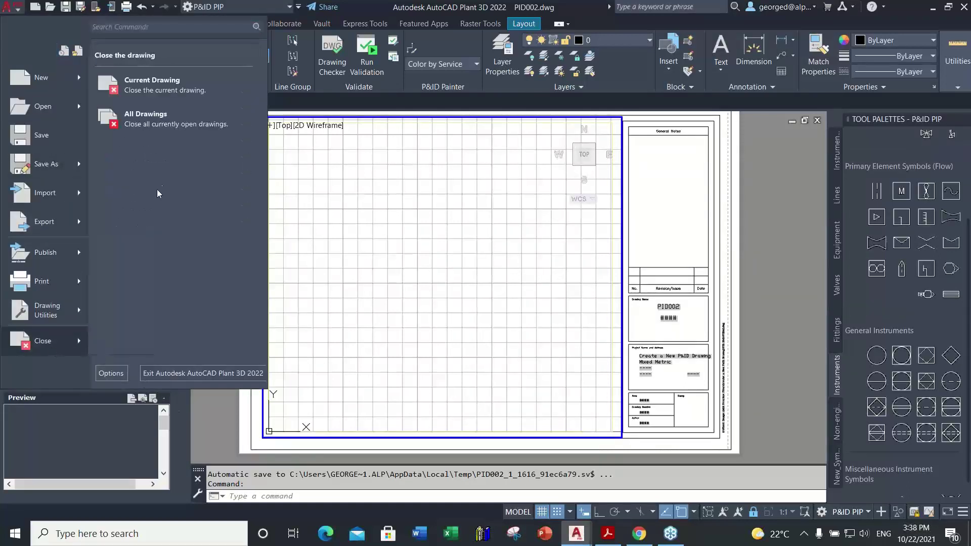
pyautogui.click(147, 119)
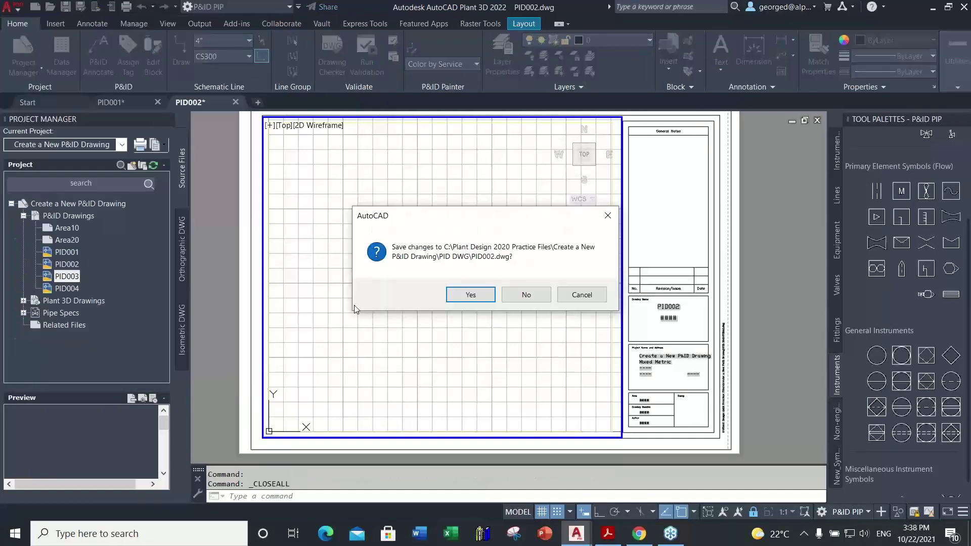
pyautogui.click(526, 295)
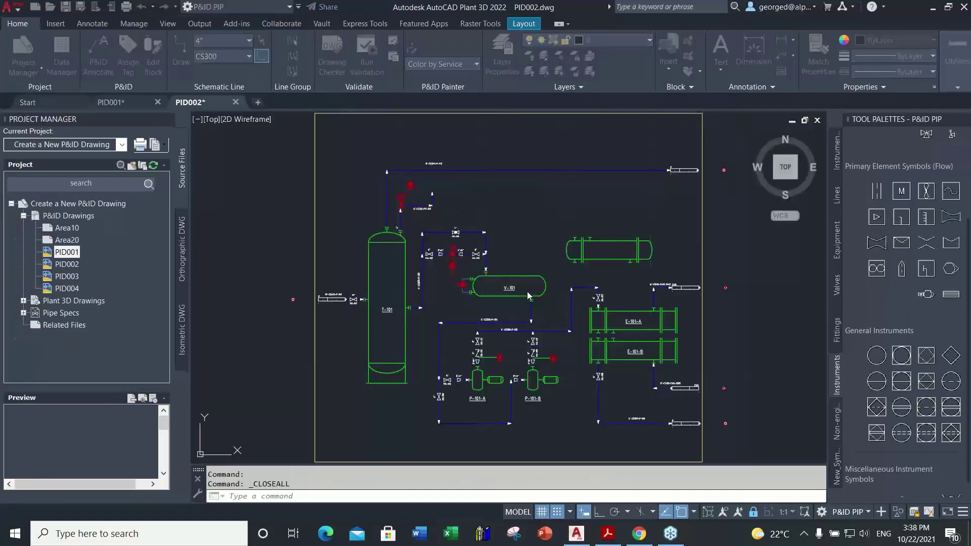
pyautogui.press('Escape')
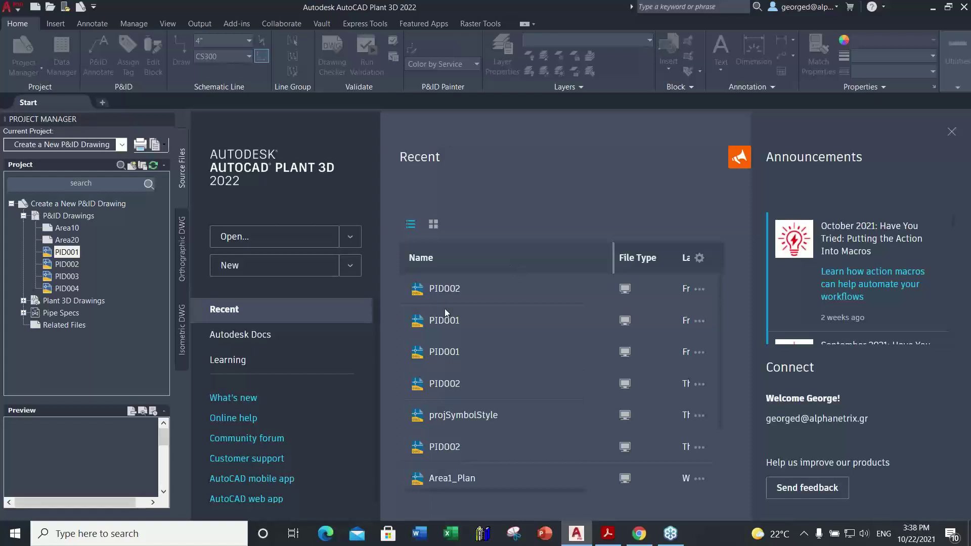
# Step: Open the existing project file Project.xml from the Equipment and Nozzles folder in Plant Design 2020 Practice Files
pyautogui.click(122, 146)
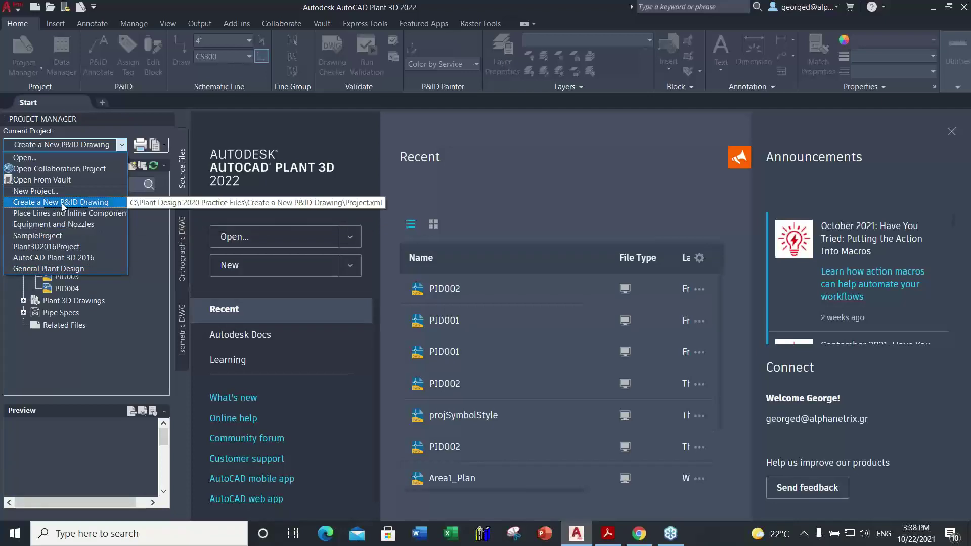
pyautogui.click(24, 157)
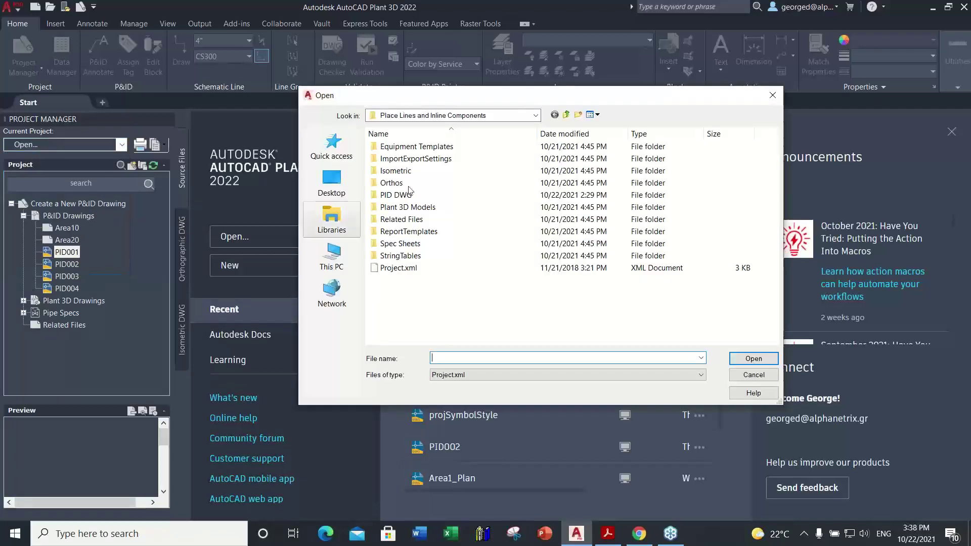
pyautogui.moveTo(326, 104); pyautogui.dragTo(233, 109)
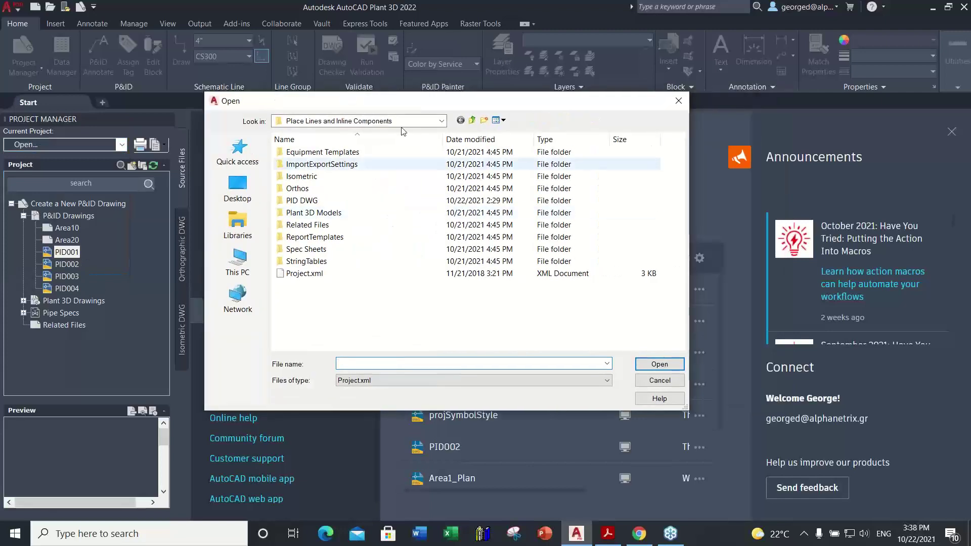
pyautogui.click(472, 121)
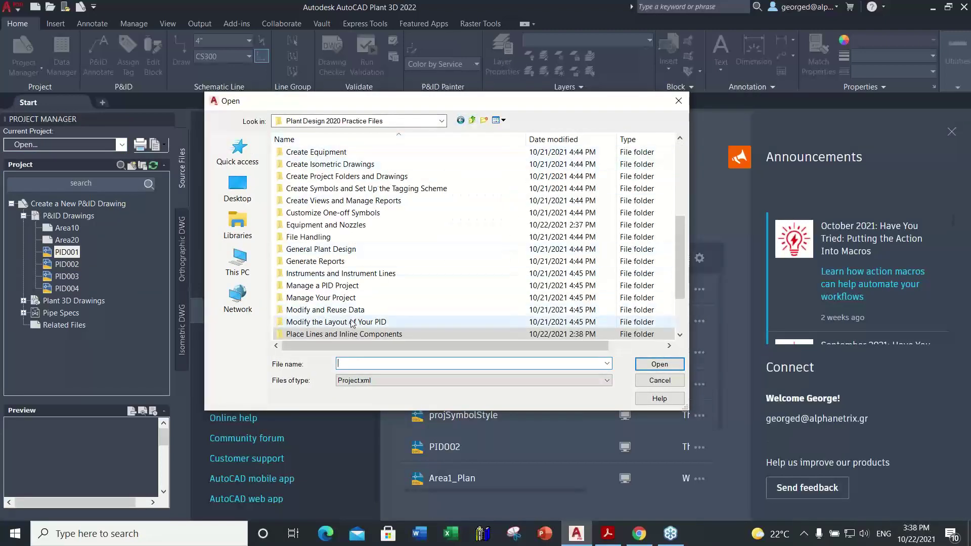
pyautogui.doubleClick(330, 227)
pyautogui.click(320, 274)
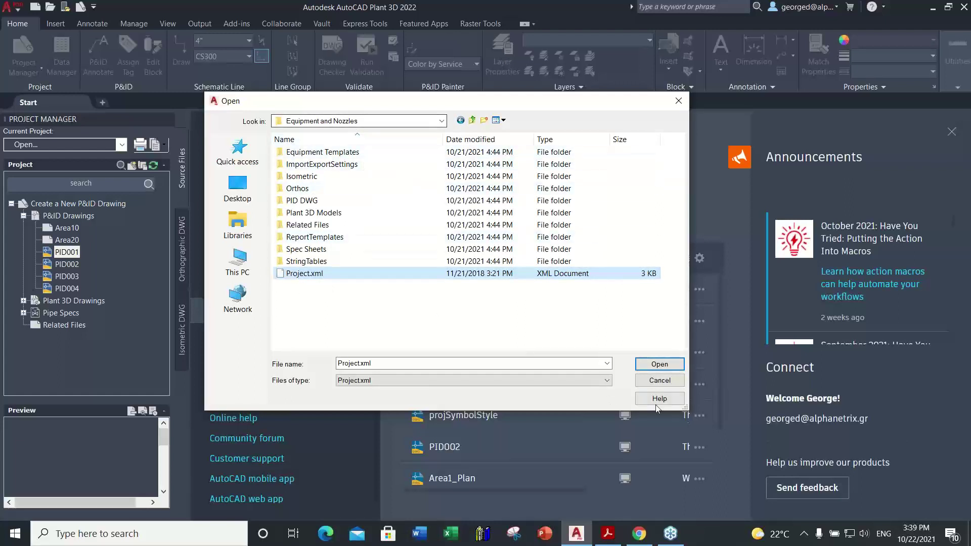
pyautogui.click(659, 364)
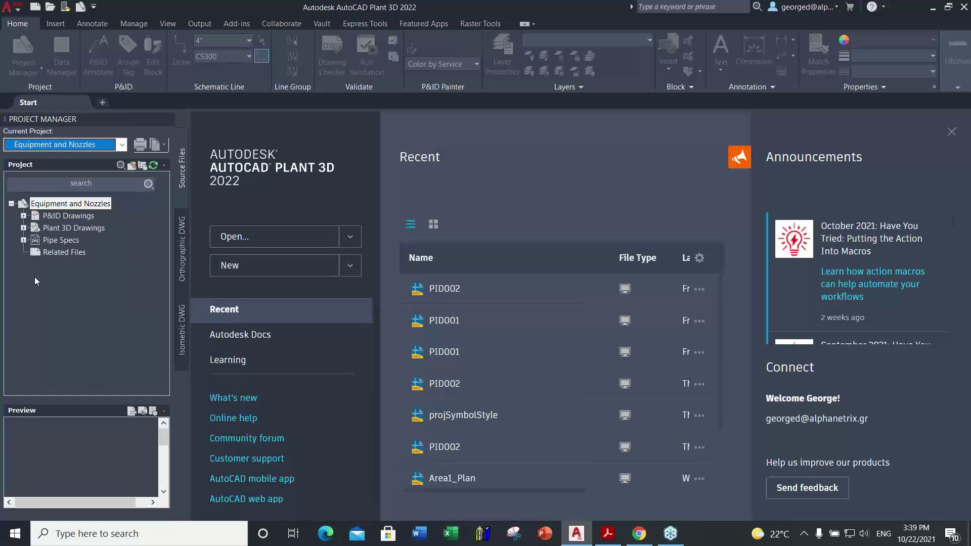
# Step: Open drawing PID002 from the project's P&ID Drawings and choose the PID PIP workspace
pyautogui.doubleClick(26, 214)
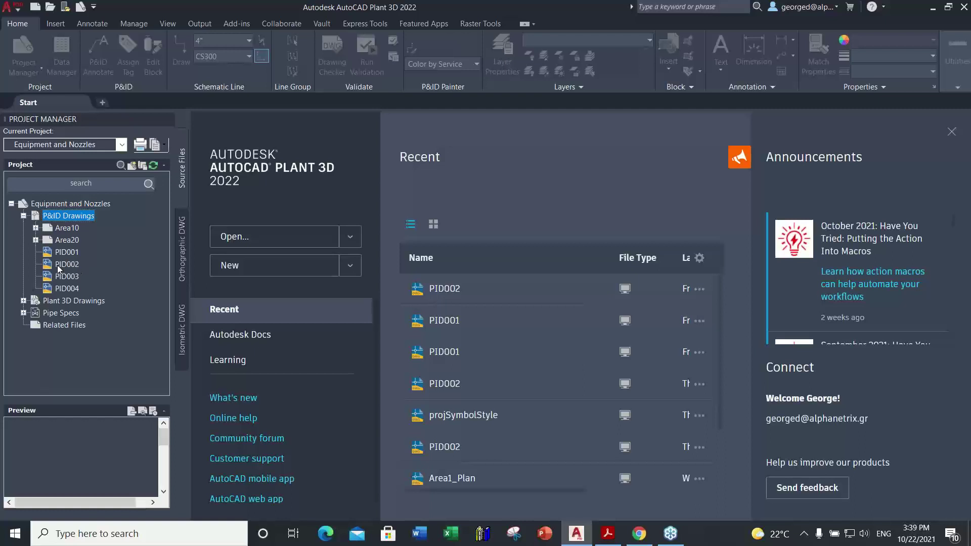
pyautogui.click(56, 265)
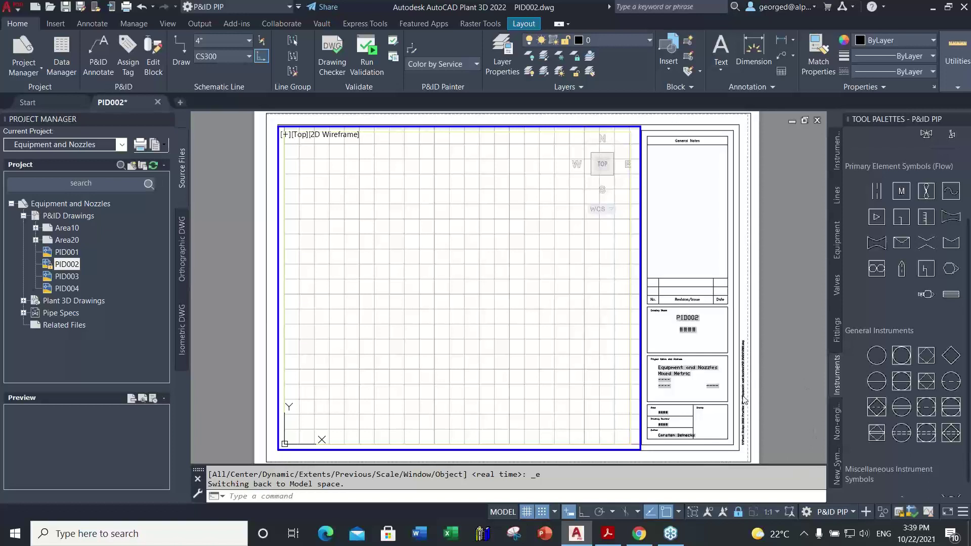
pyautogui.click(851, 511)
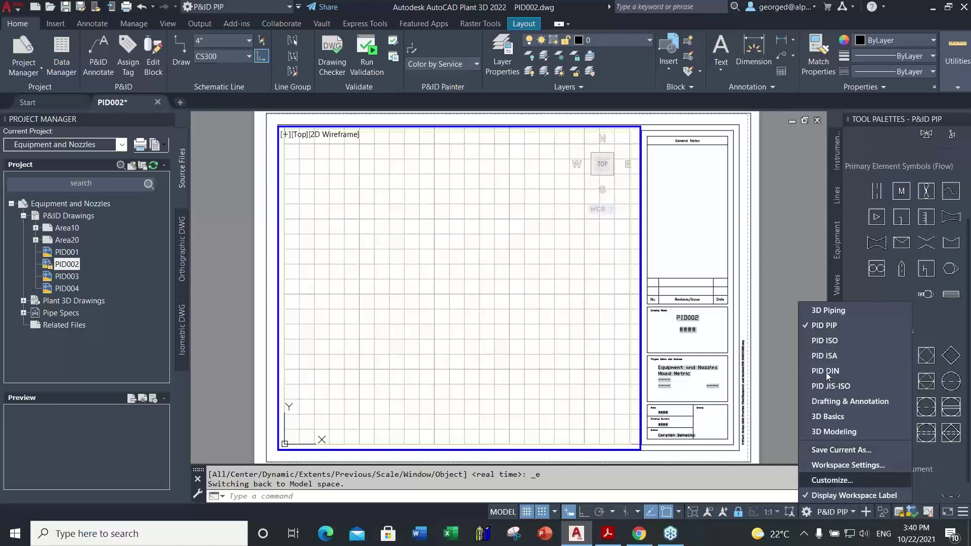
pyautogui.click(852, 326)
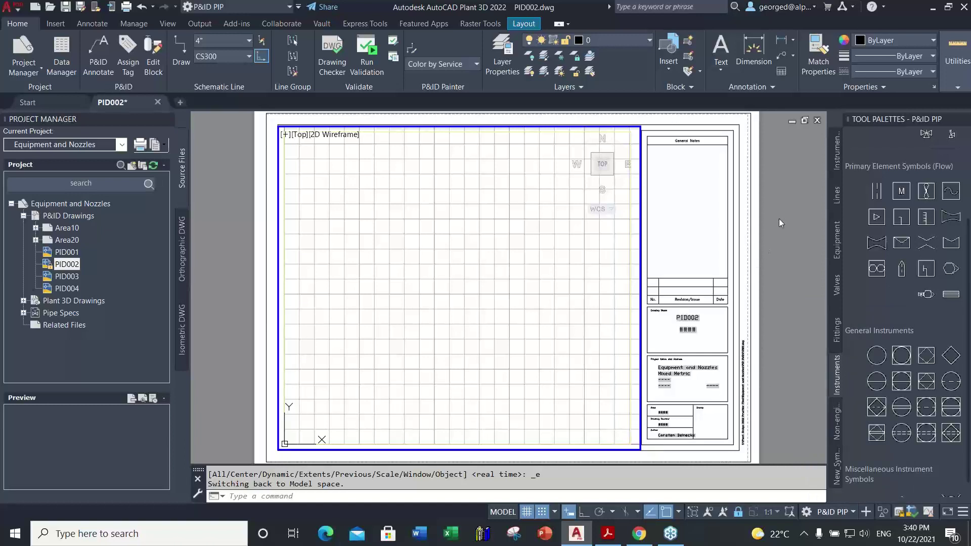
# Step: Show the Equipment symbols of the P&ID PIP tool palettes and review the available palette groups
pyautogui.scroll(3, 893, 269)
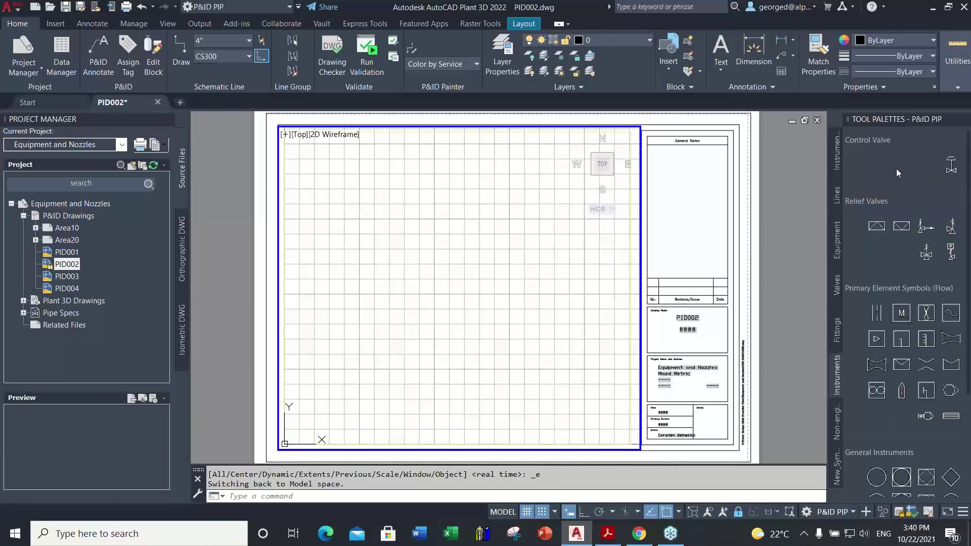
pyautogui.click(836, 248)
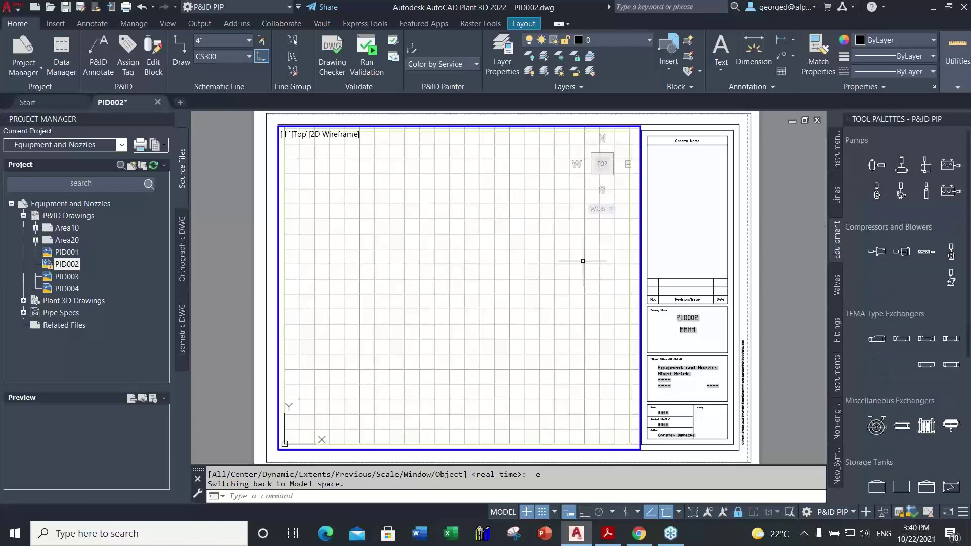
pyautogui.rightClick(885, 117)
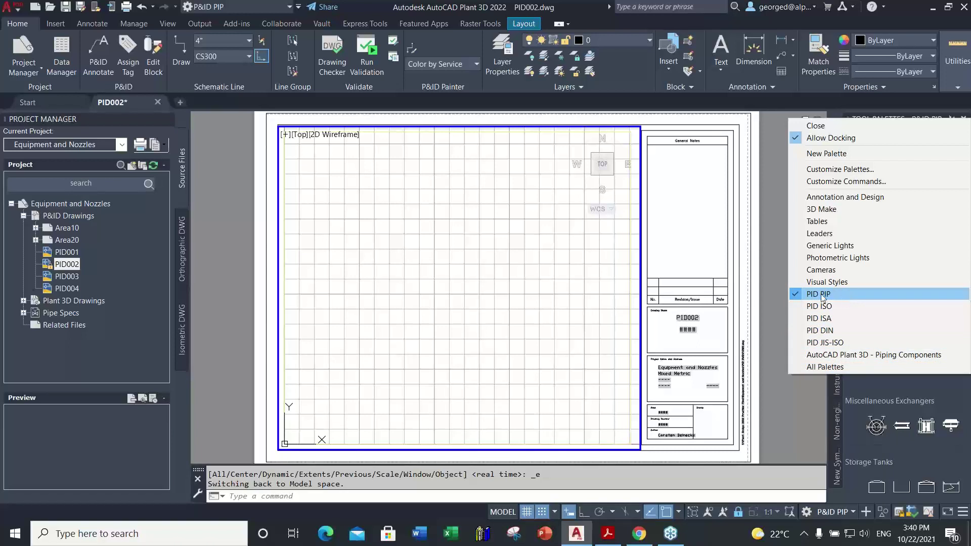
pyautogui.click(772, 223)
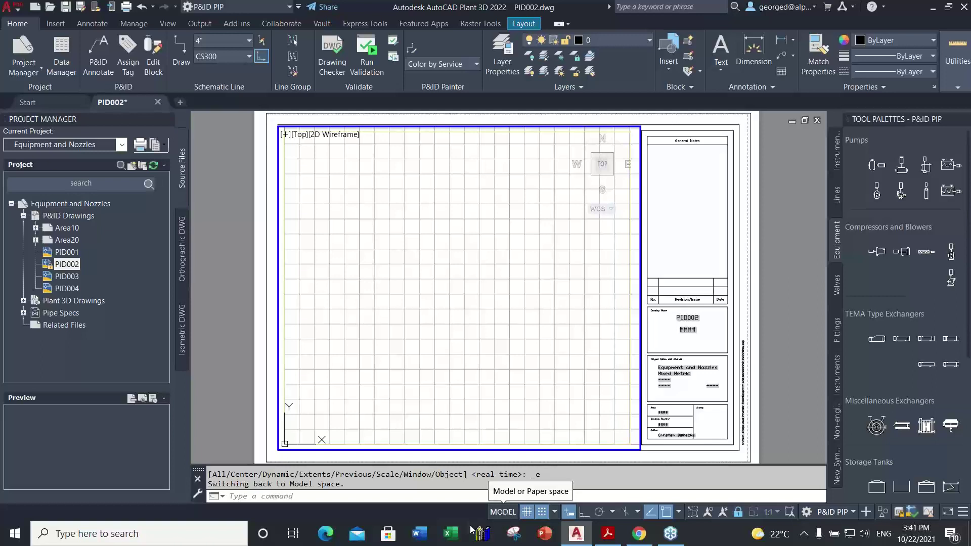
# Step: Check the switch between paper and model space in PID002, return to model space and turn off the grid
pyautogui.click(504, 512)
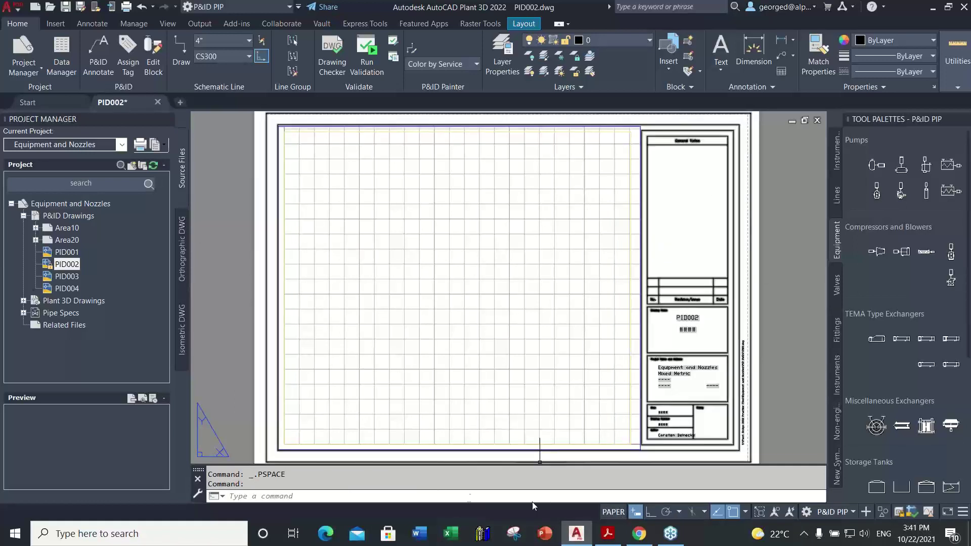
pyautogui.click(613, 512)
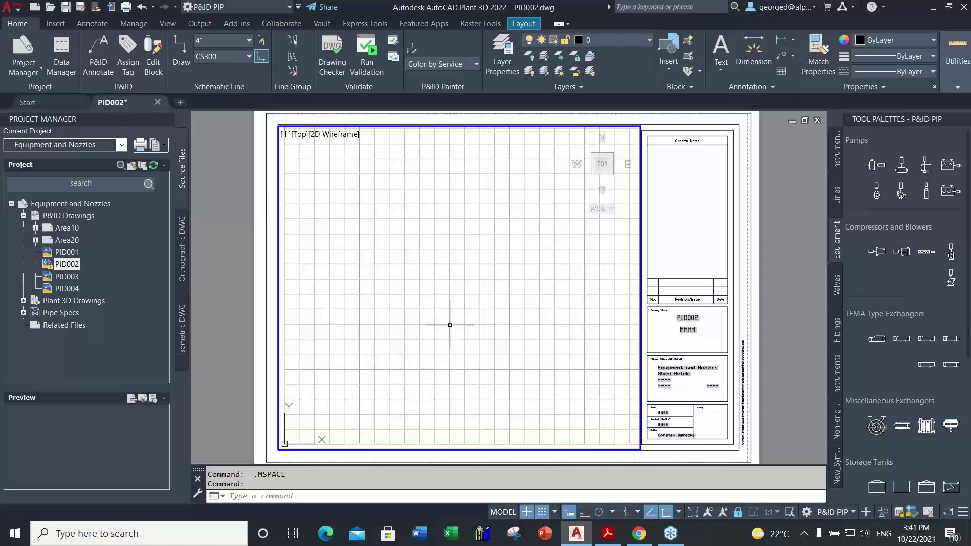
pyautogui.click(527, 512)
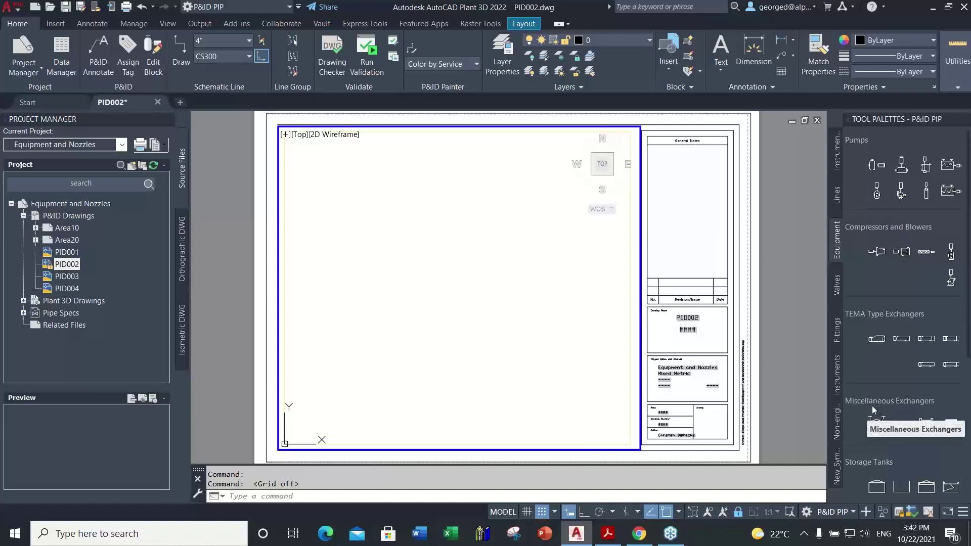
# Step: Insert the plain vertical vessel from Vessel and Miscellaneous Vessel Details in the drawing's lower-left area with an XY scale factor of 25
pyautogui.scroll(-5, 881, 426)
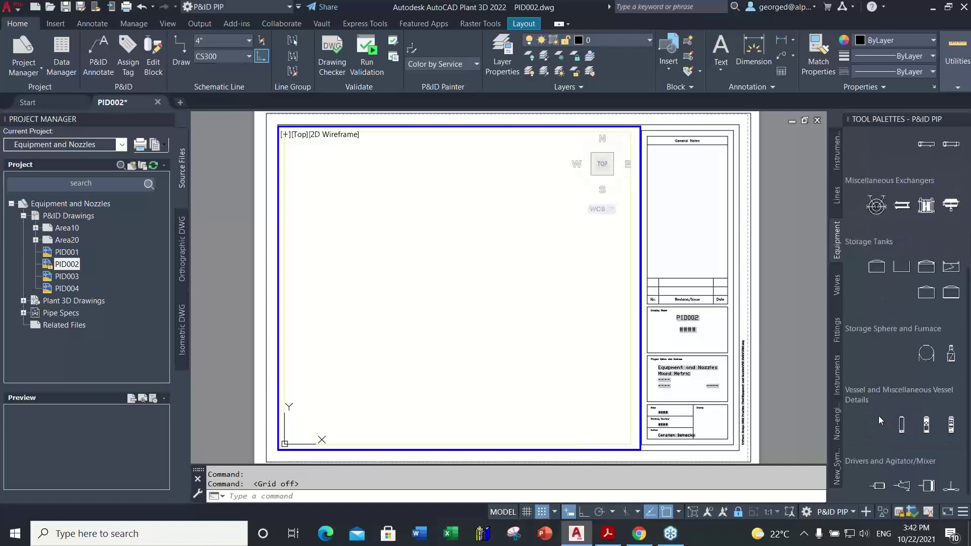
pyautogui.scroll(3, 879, 423)
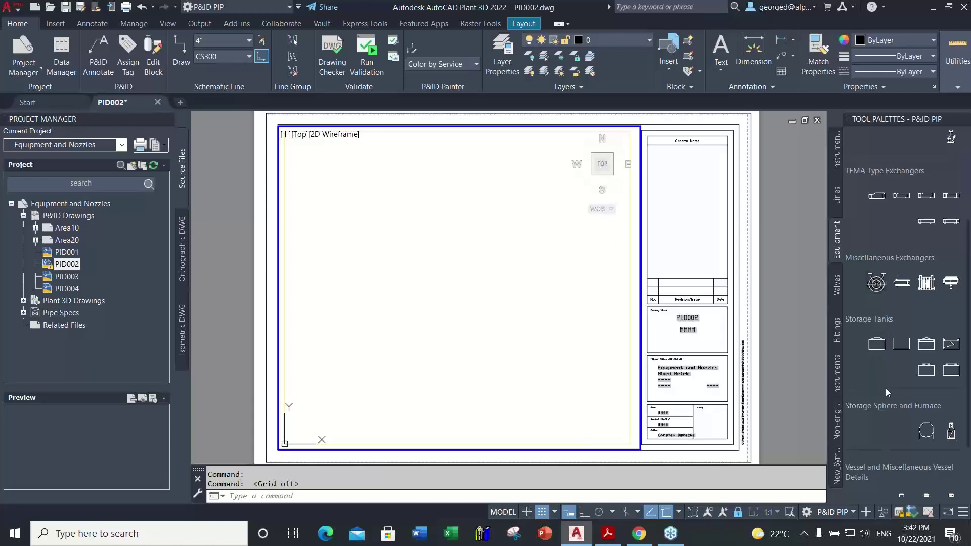
pyautogui.scroll(-3, 888, 369)
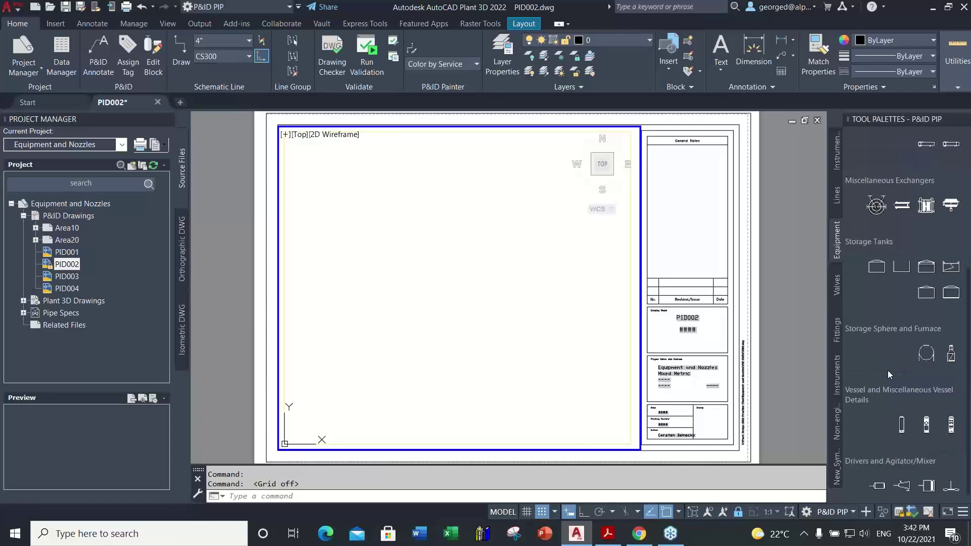
pyautogui.scroll(9, 888, 370)
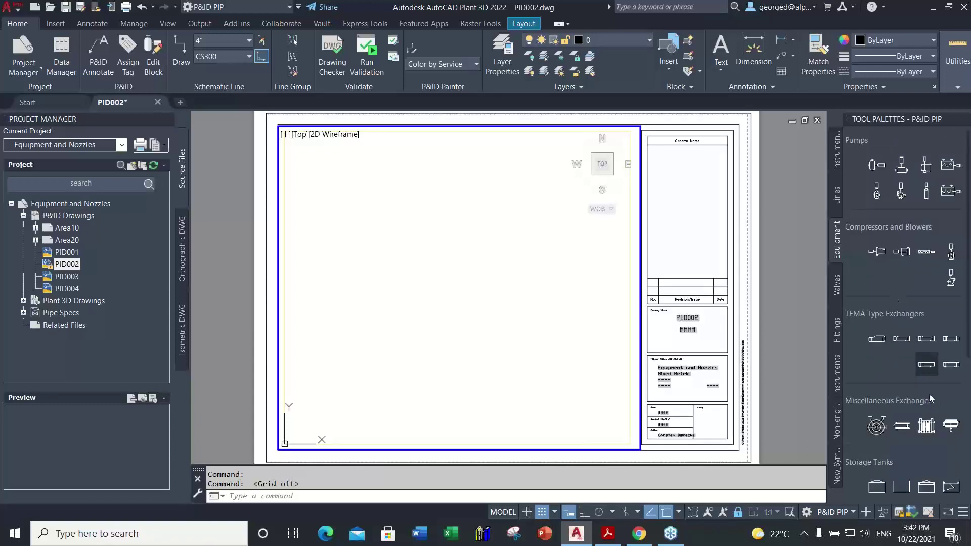
pyautogui.scroll(-3, 898, 399)
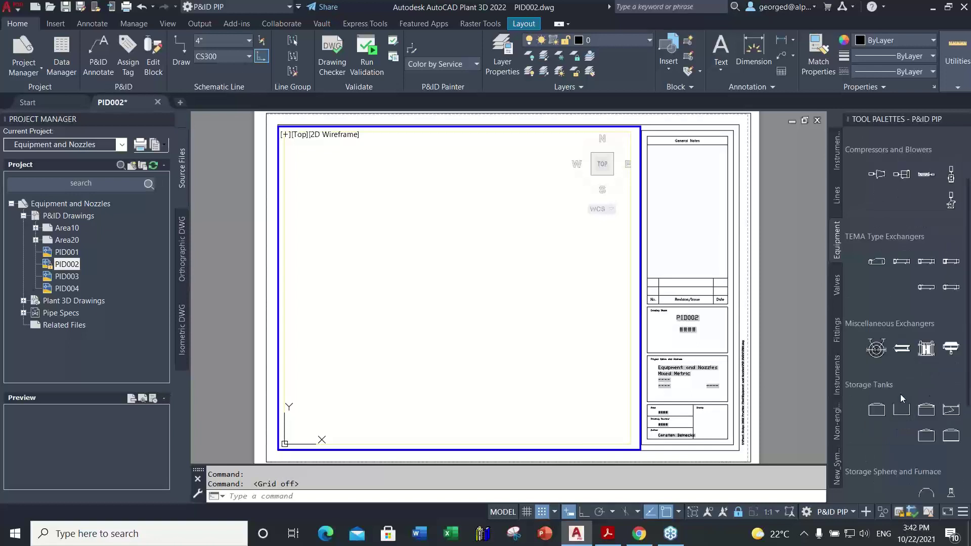
pyautogui.scroll(-3, 895, 314)
pyautogui.scroll(-3, 903, 365)
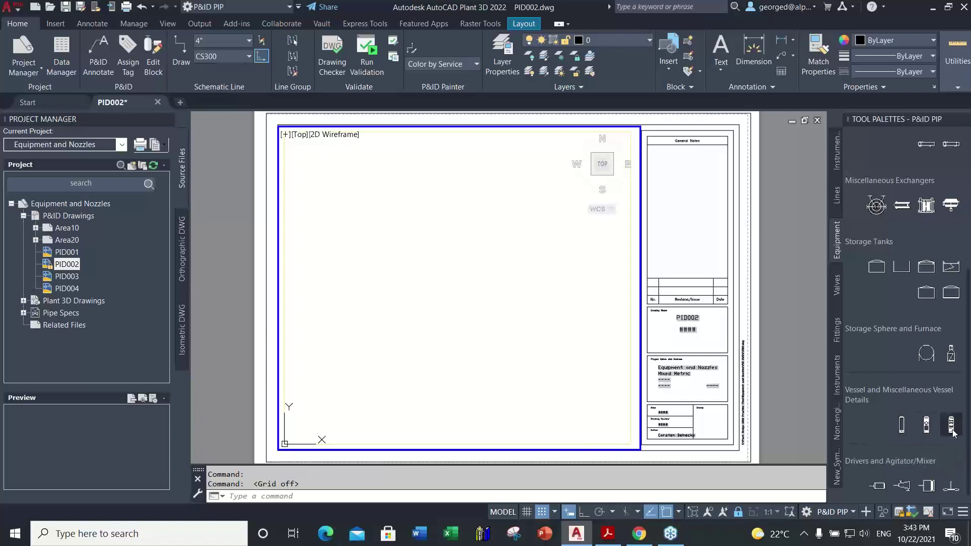
pyautogui.click(902, 427)
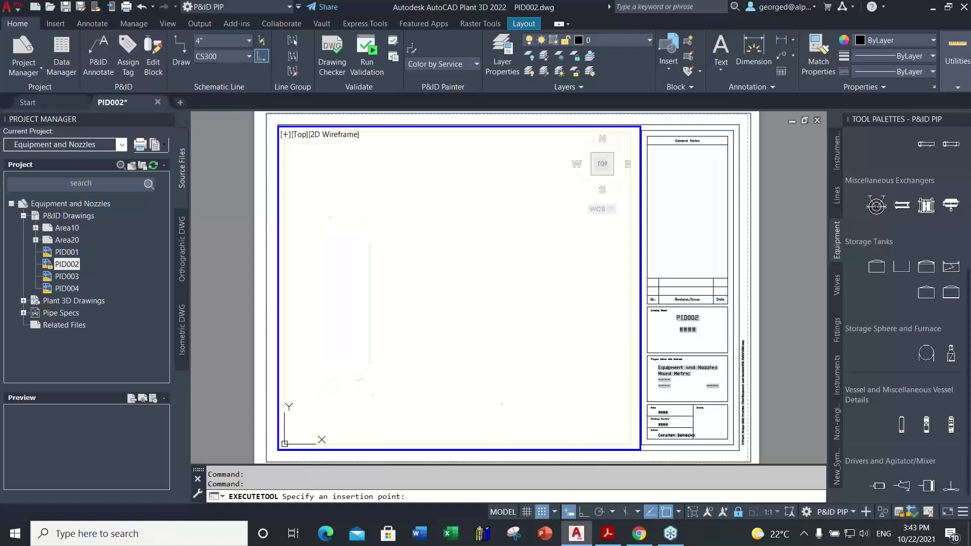
pyautogui.click(351, 393)
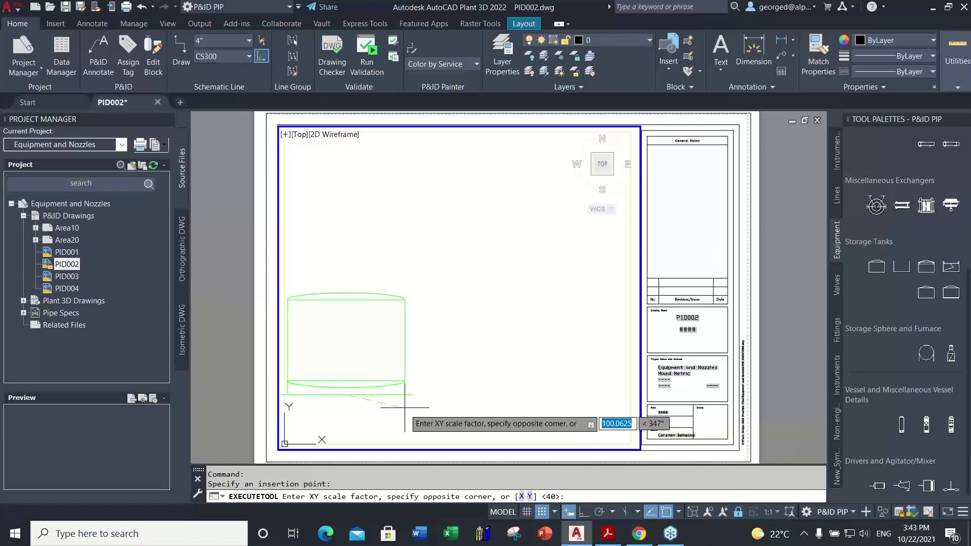
pyautogui.write('25')
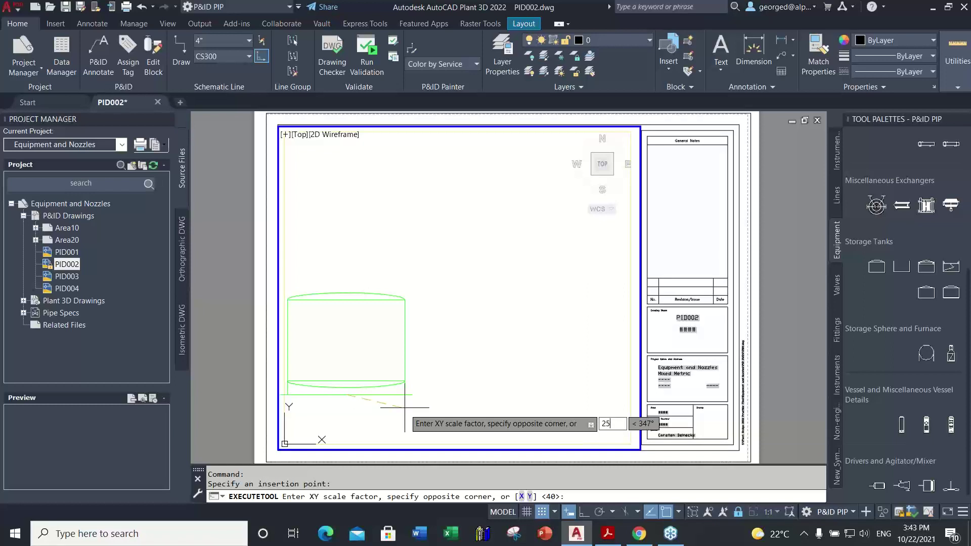
pyautogui.press('Return')
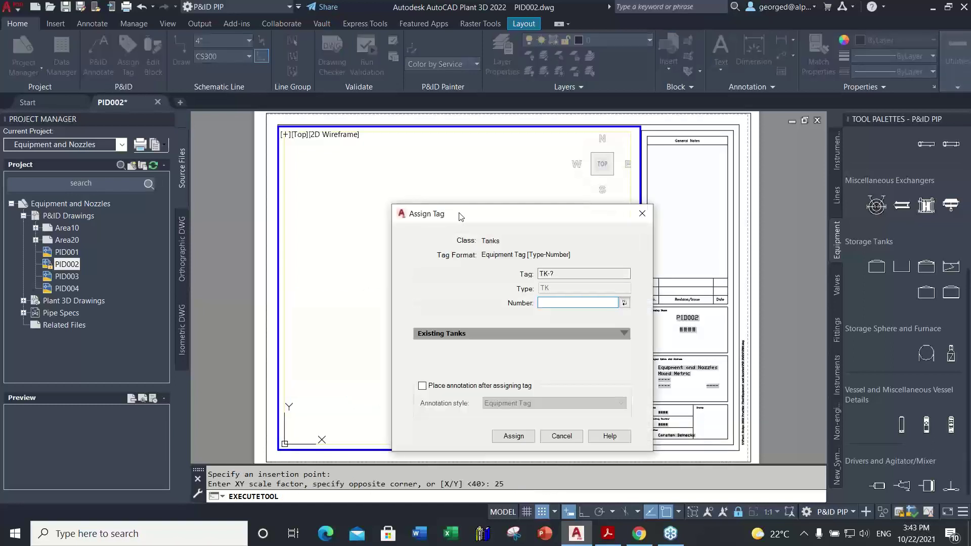
# Step: Set the new vessel's tag number to 004 in its tag assignment
pyautogui.moveTo(452, 220); pyautogui.dragTo(445, 134)
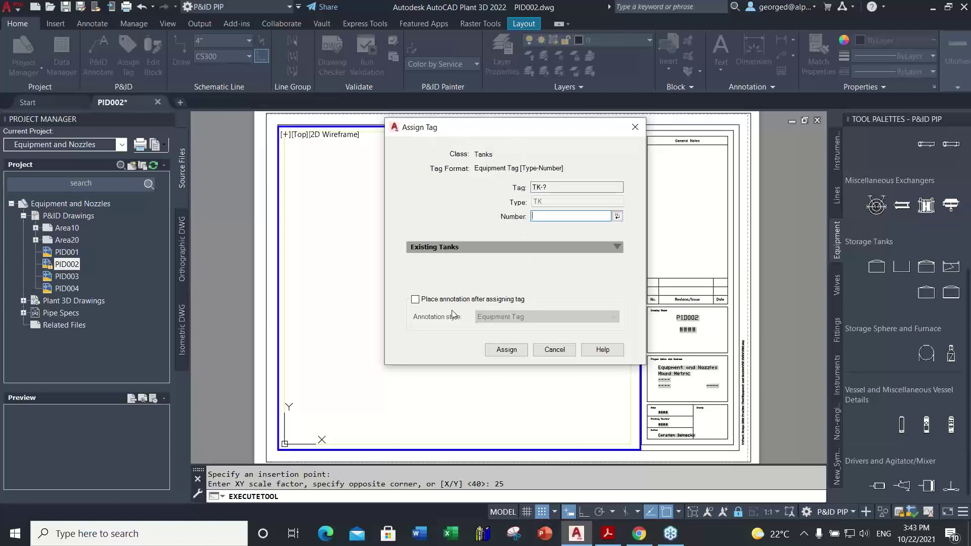
pyautogui.moveTo(498, 135); pyautogui.dragTo(484, 170)
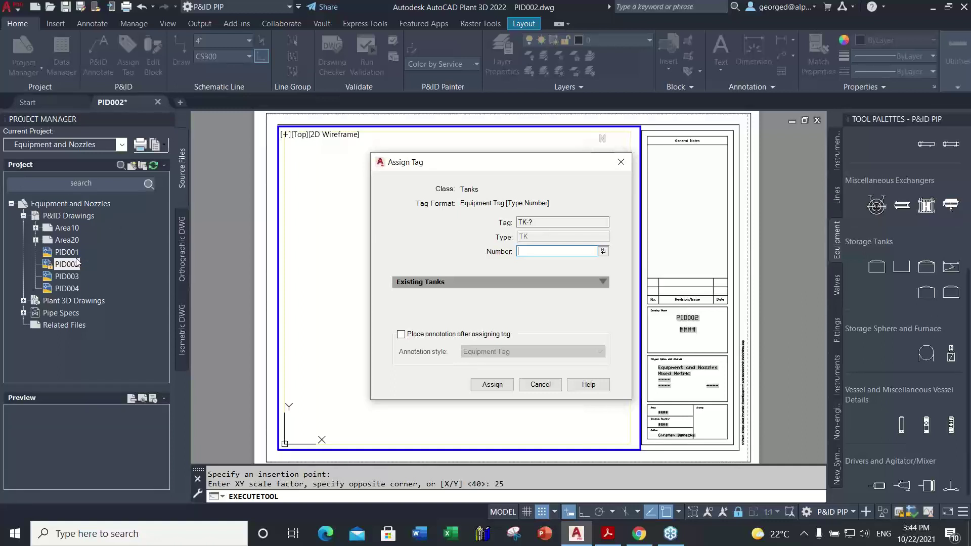
pyautogui.click(603, 251)
pyautogui.click(532, 255)
# Step: Assign the tag with annotation placement enabled in the Equipment Tag style, and place the annotation centred just above the vessel
pyautogui.click(403, 337)
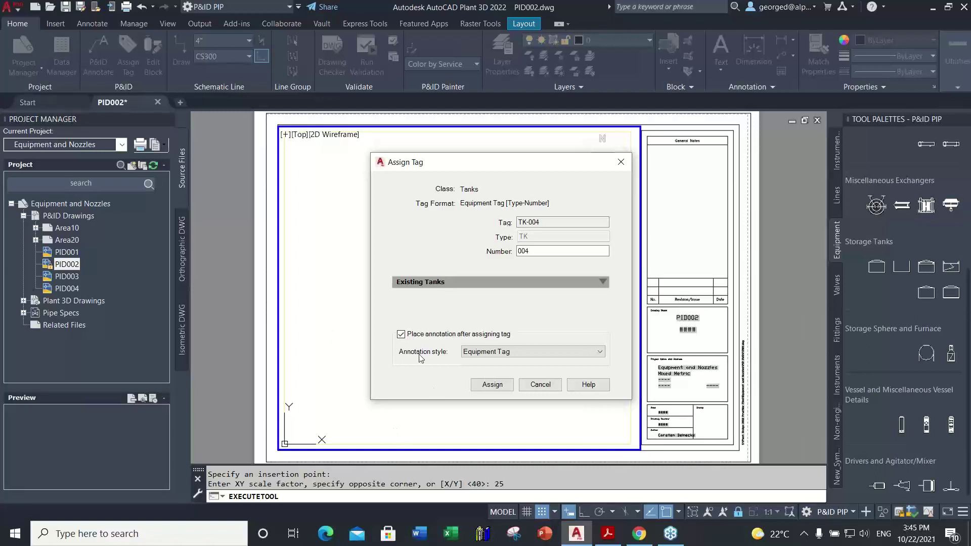
pyautogui.click(600, 353)
pyautogui.click(600, 354)
pyautogui.click(600, 354)
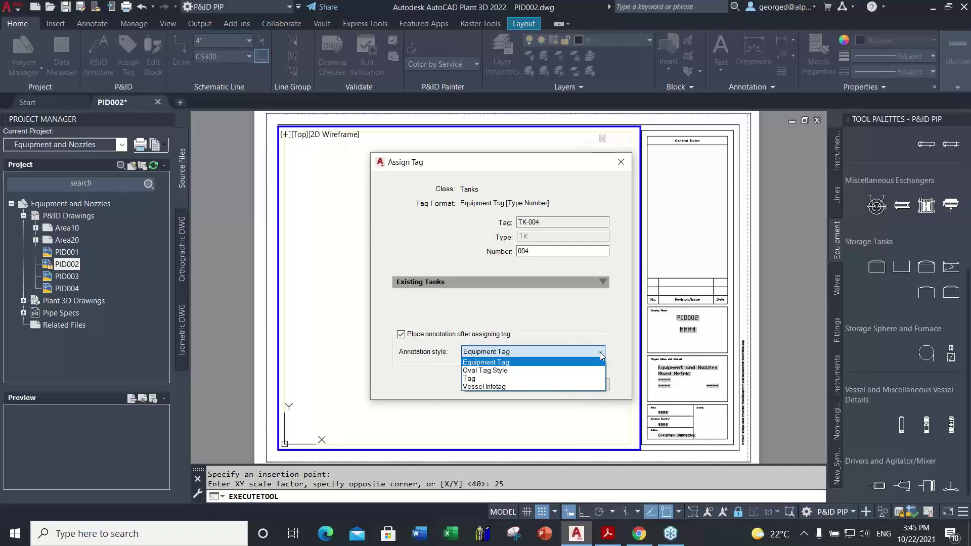
pyautogui.click(480, 362)
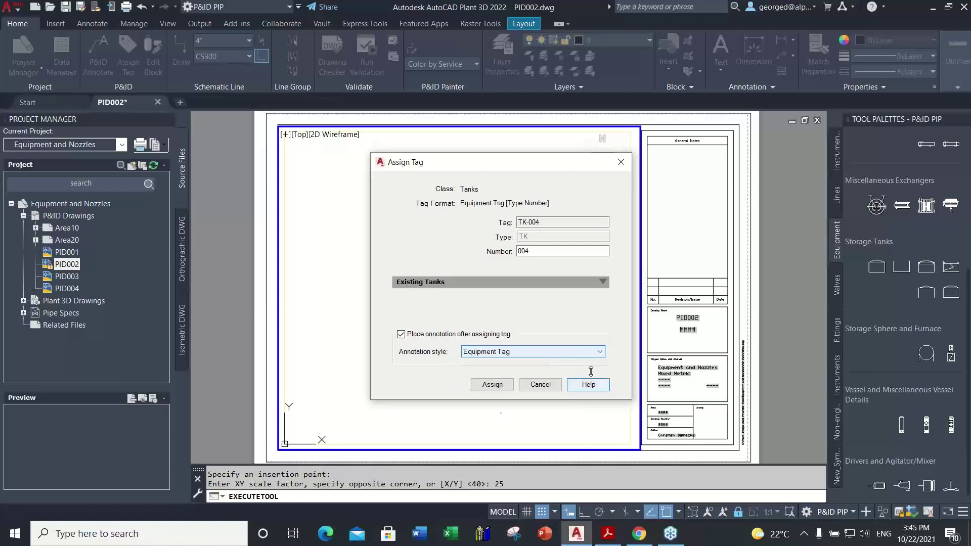
pyautogui.click(489, 387)
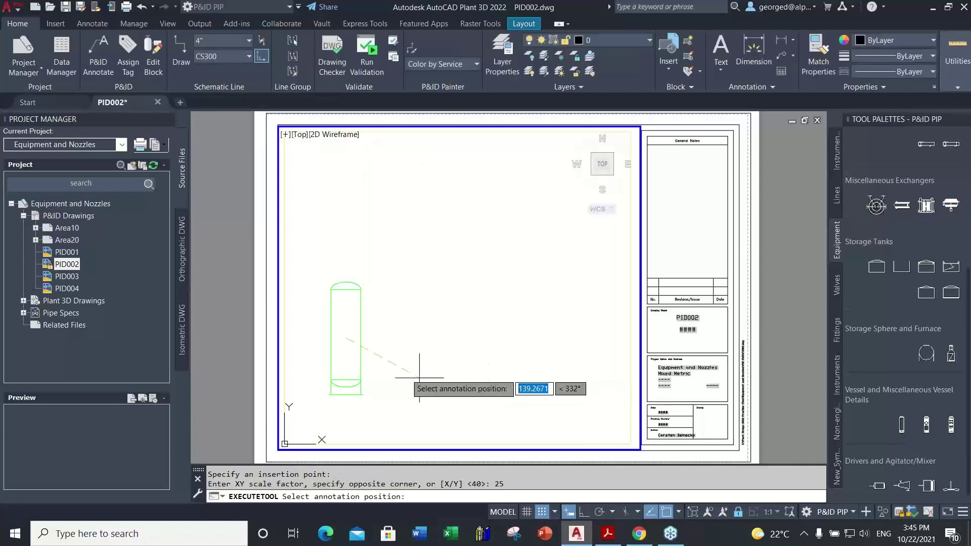
pyautogui.scroll(3, 337, 332)
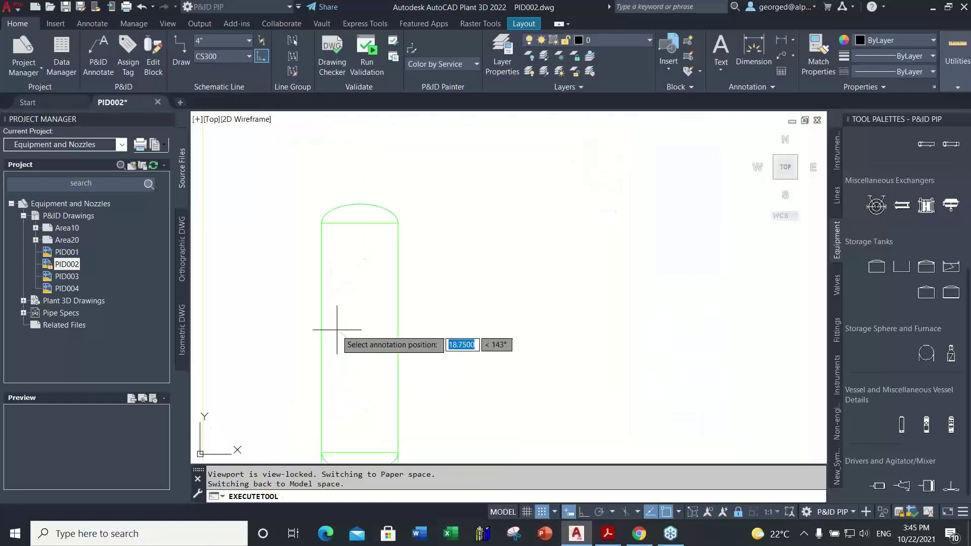
pyautogui.click(359, 188)
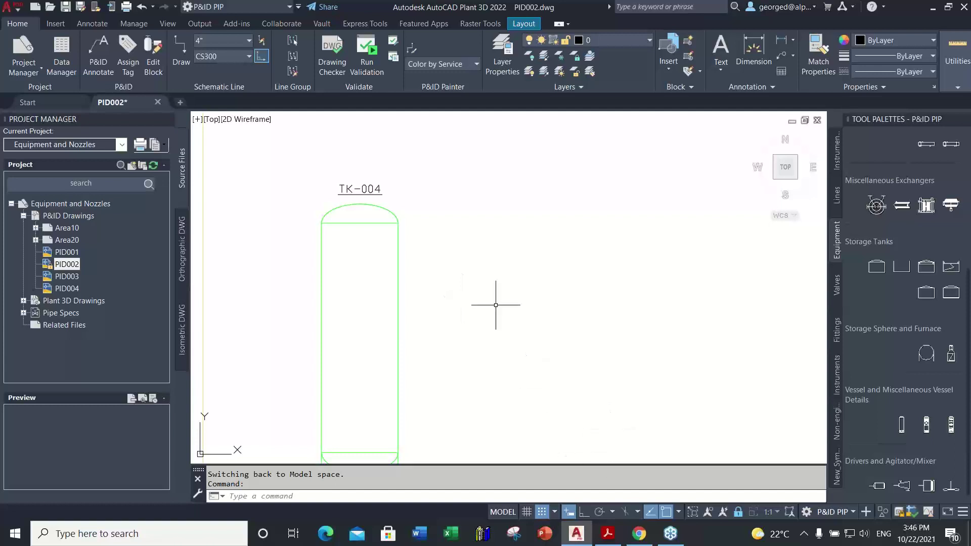
# Step: Copy the TK-004 vessel together with its tag annotation about 117 units horizontally to the right, with Ortho on
pyautogui.scroll(-2, 538, 297)
pyautogui.scroll(-2, 538, 296)
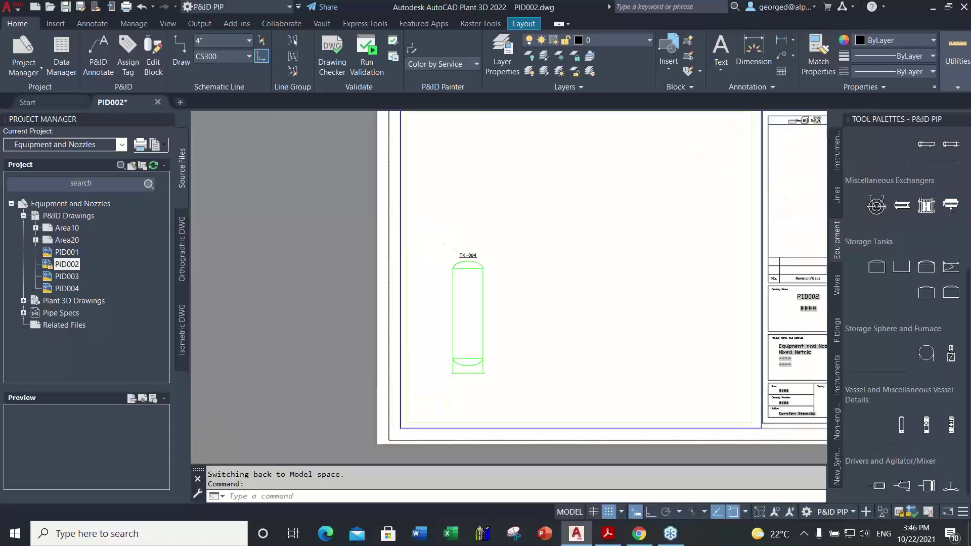
pyautogui.scroll(3, 460, 310)
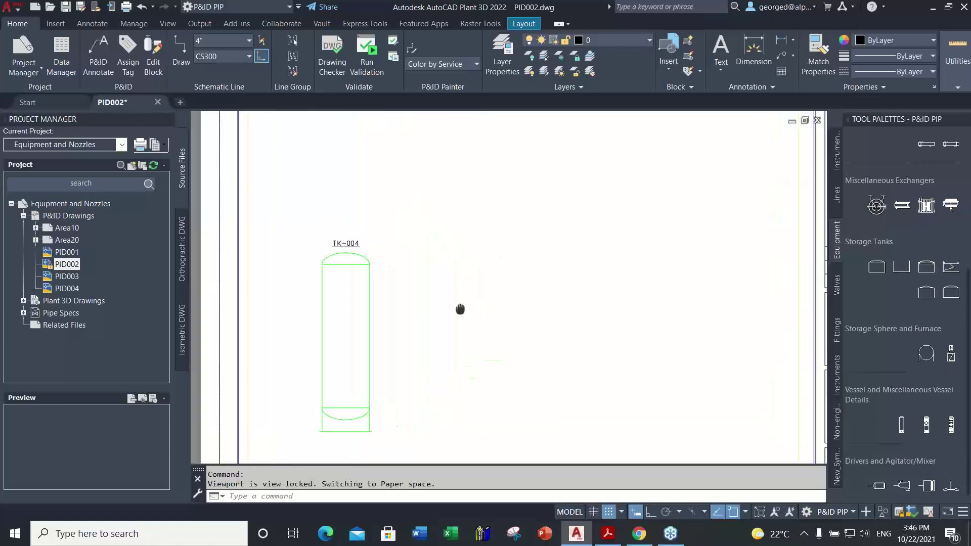
pyautogui.click(292, 194)
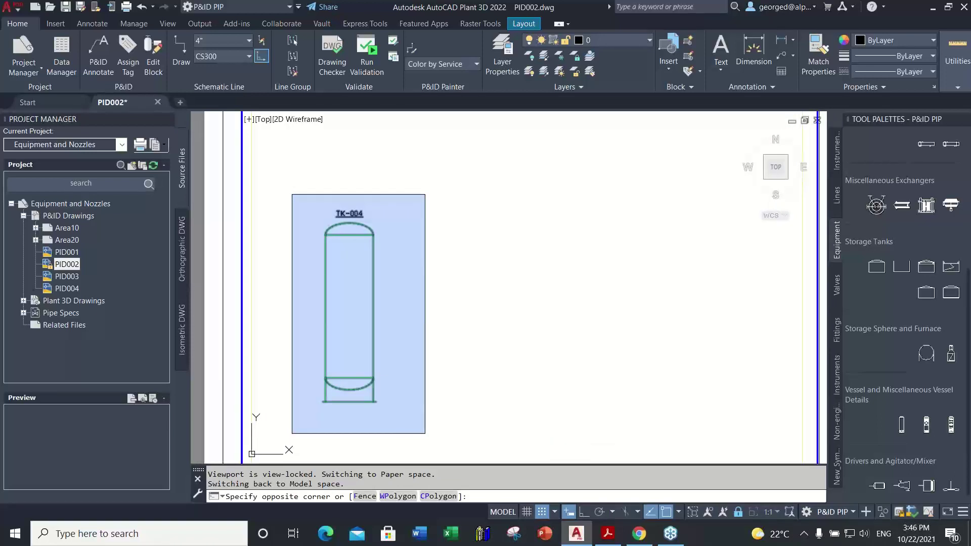
pyautogui.click(425, 434)
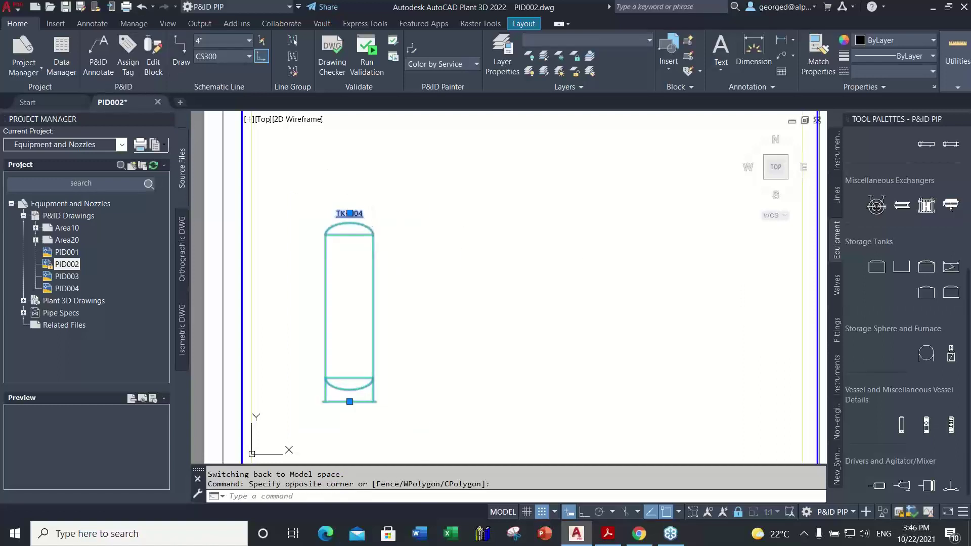
pyautogui.rightClick(467, 241)
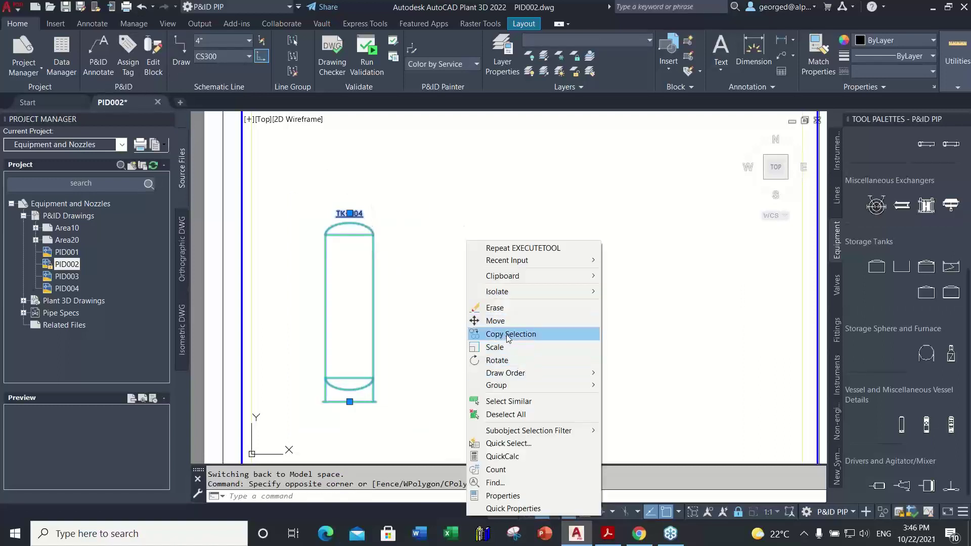
pyautogui.click(508, 335)
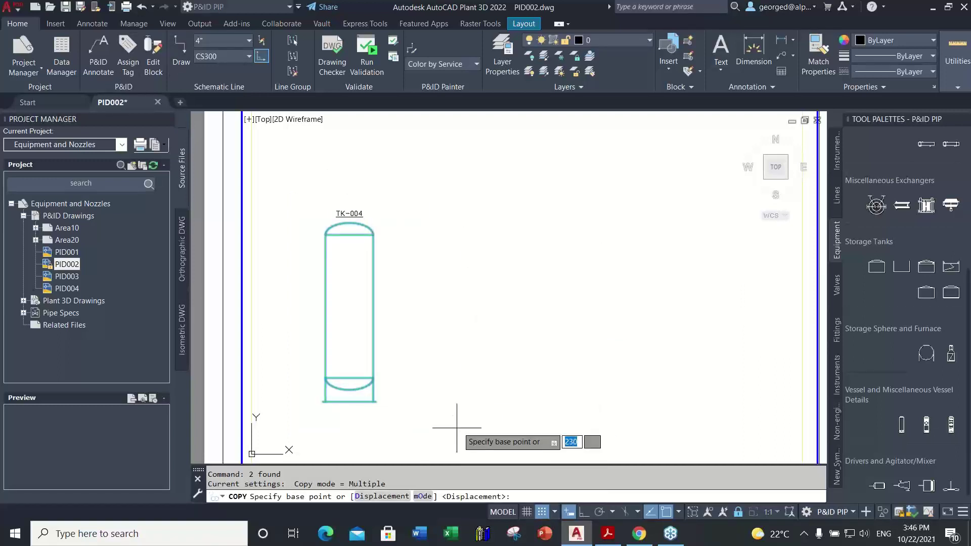
pyautogui.click(377, 402)
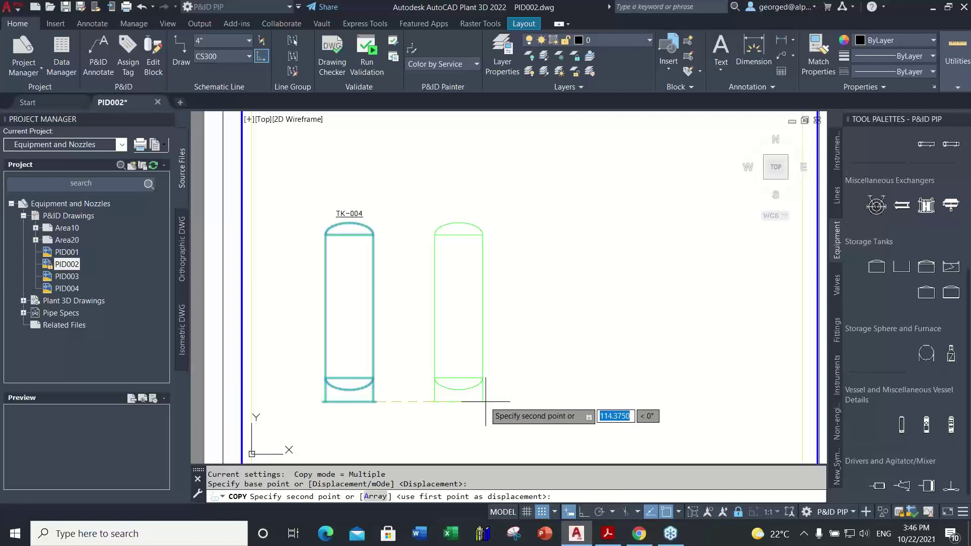
pyautogui.press('F8')
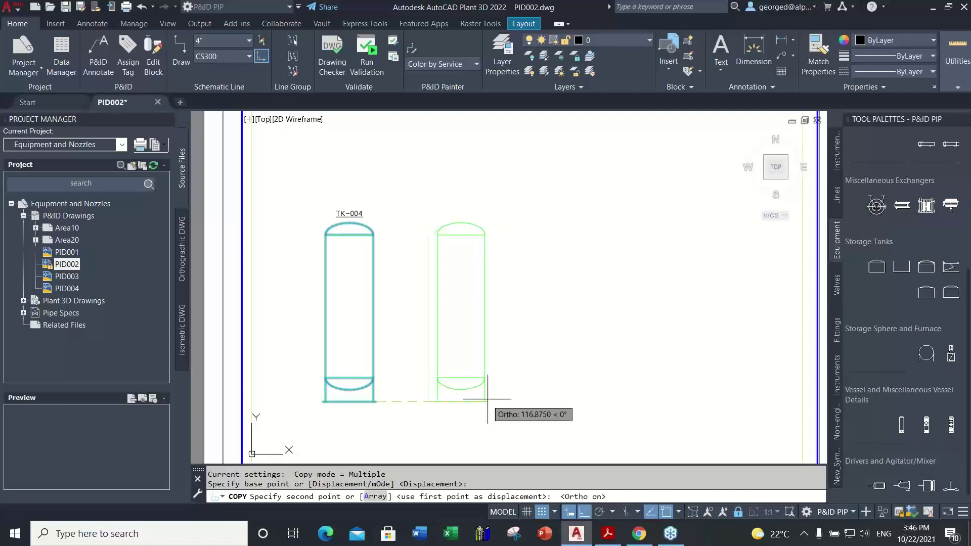
pyautogui.click(487, 401)
pyautogui.rightClick(588, 261)
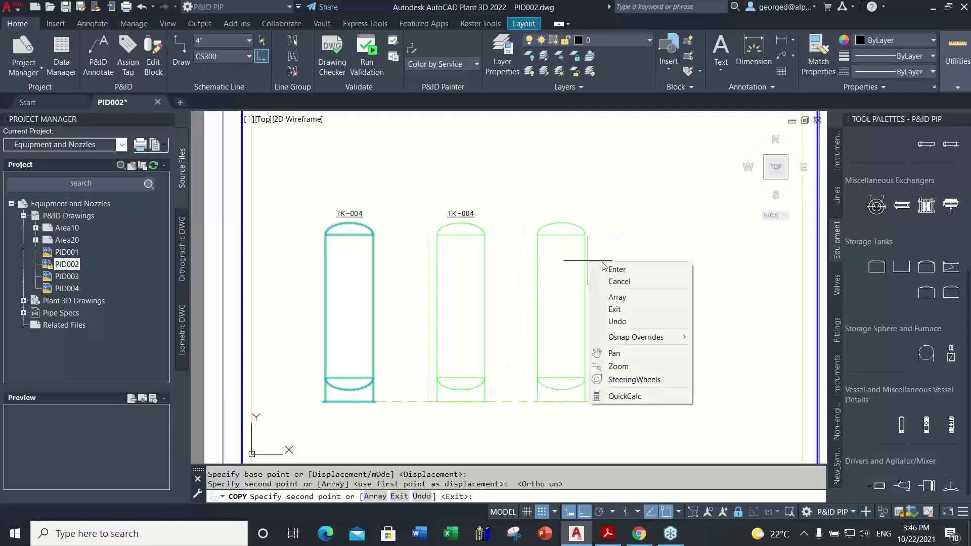
pyautogui.click(616, 271)
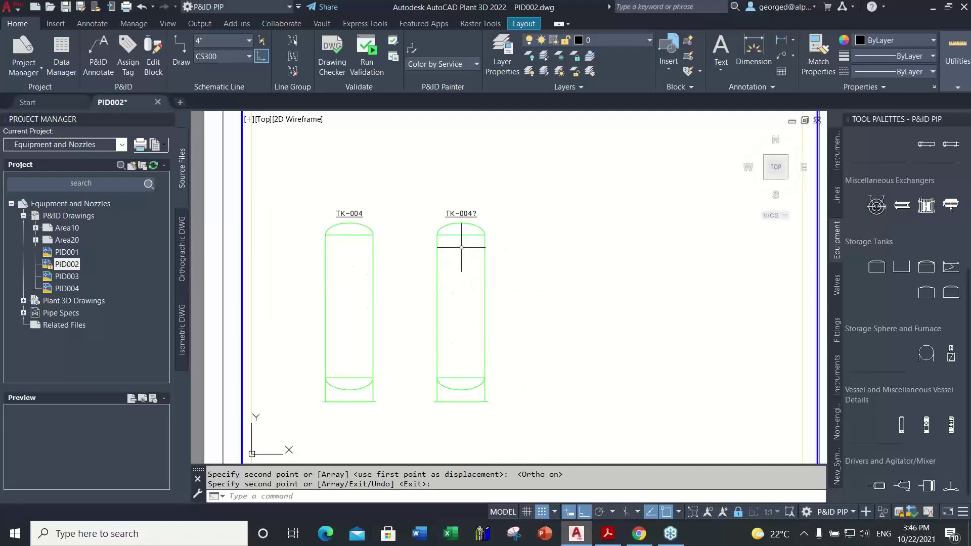
# Step: Generate the next available tag number, 005, for the copied vessel and assign it with annotation placement turned off
pyautogui.scroll(2, 461, 247)
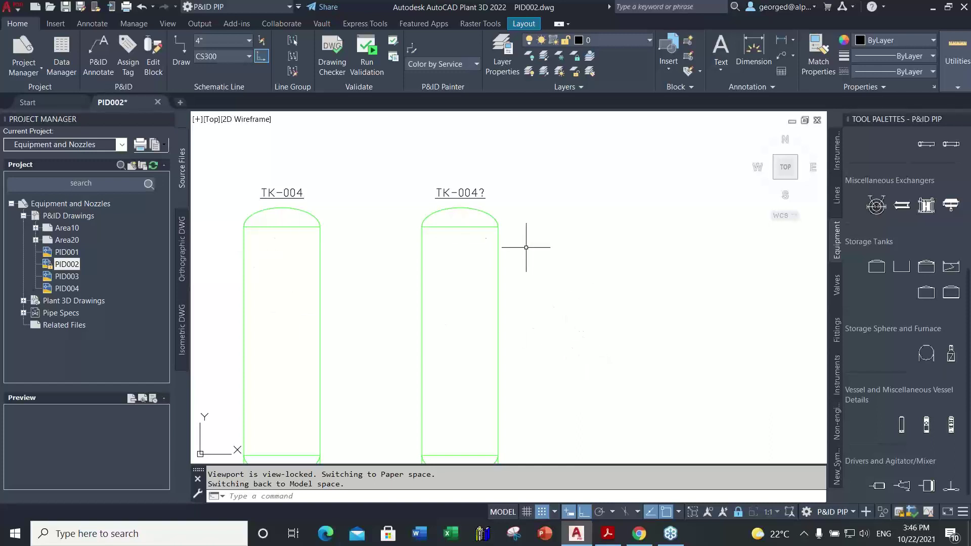
pyautogui.scroll(-2, 564, 278)
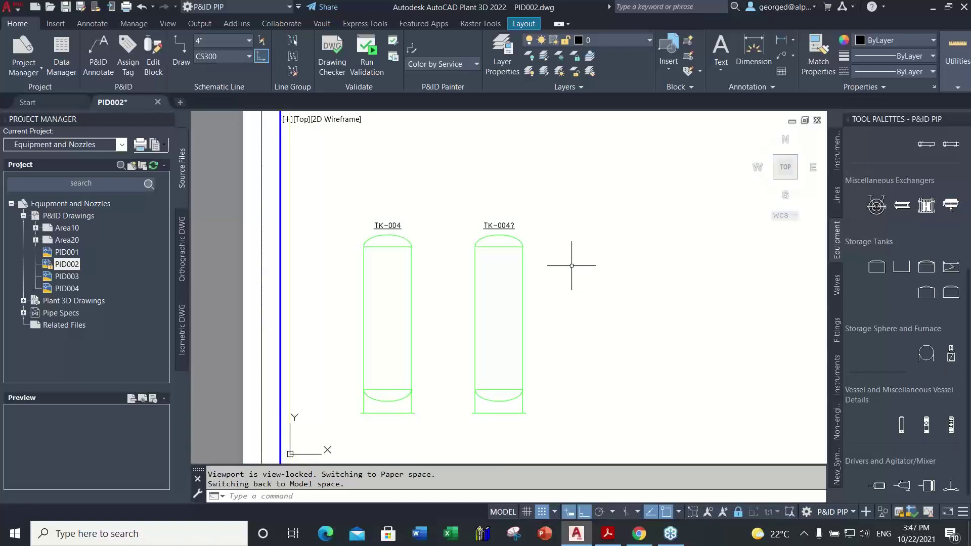
pyautogui.click(475, 287)
pyautogui.rightClick(476, 287)
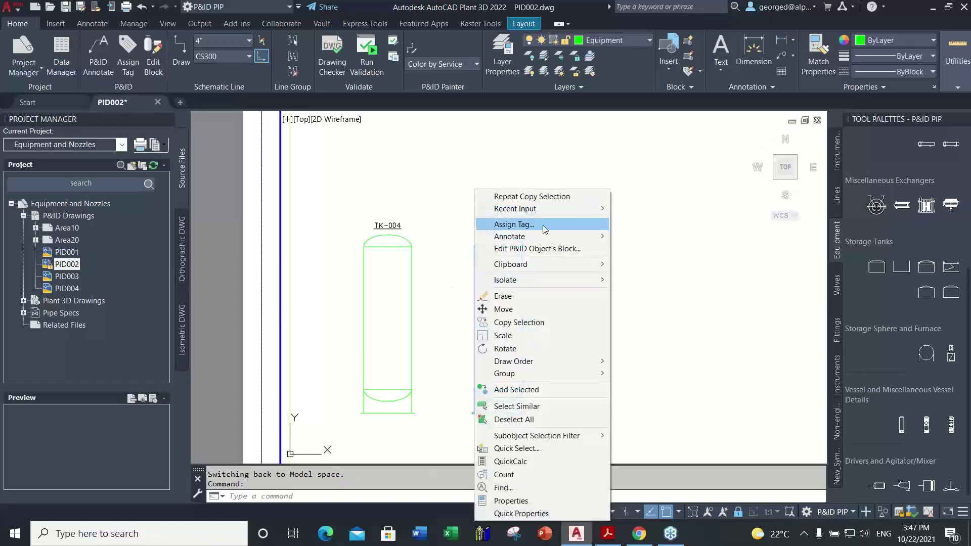
pyautogui.click(514, 225)
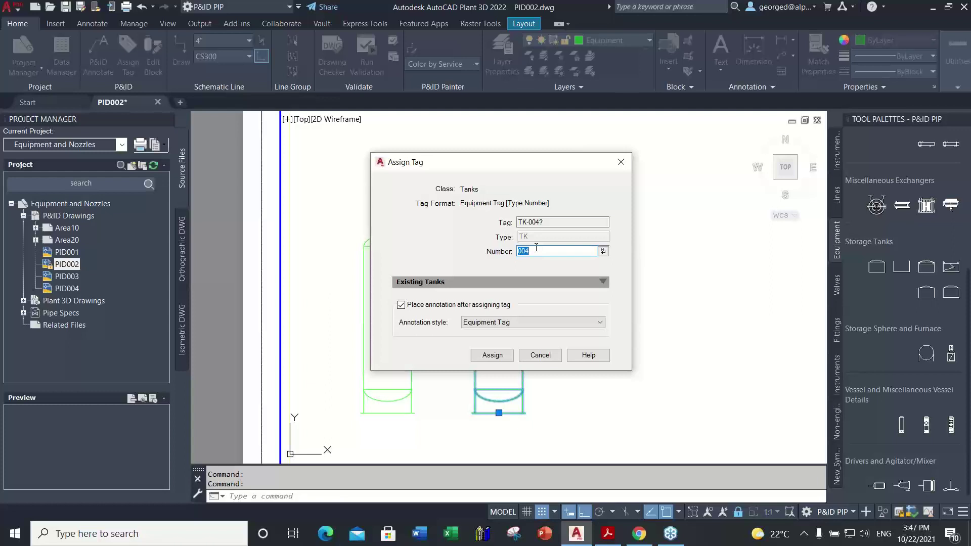
pyautogui.click(603, 251)
pyautogui.moveTo(533, 172); pyautogui.dragTo(751, 164)
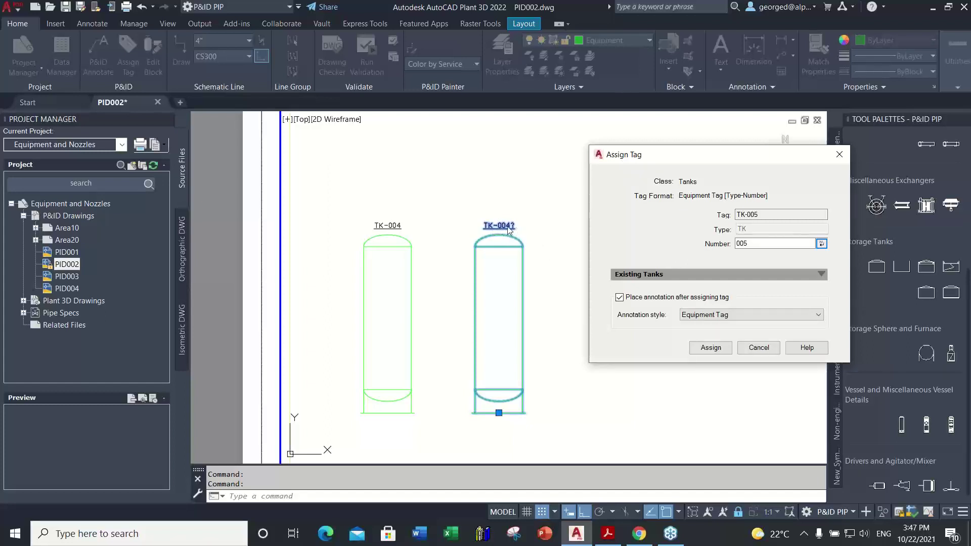
pyautogui.click(621, 298)
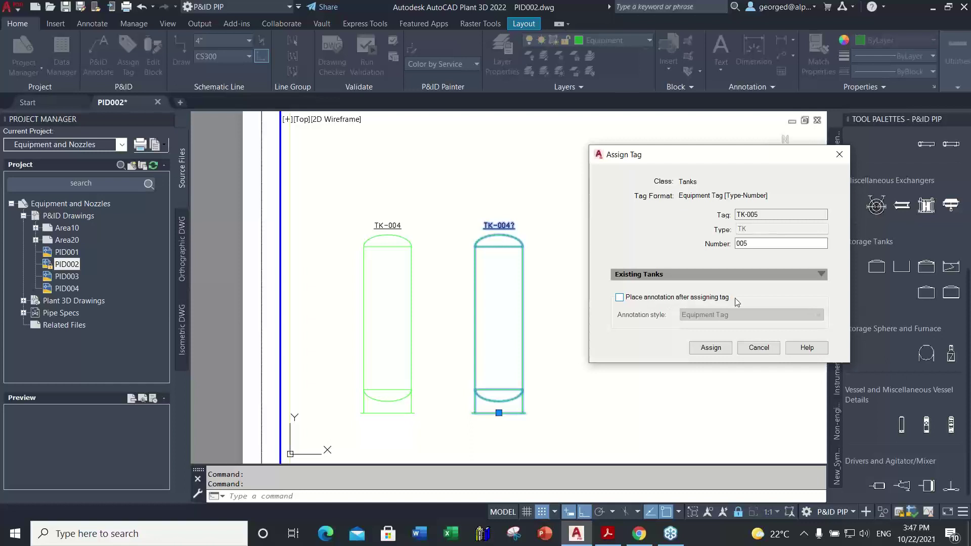
pyautogui.click(711, 348)
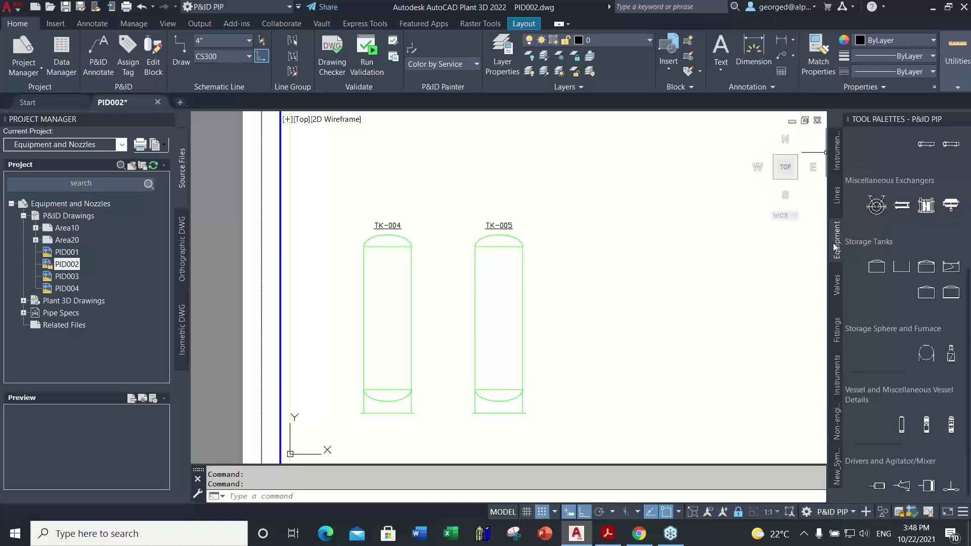
# Step: Insert the open-top storage tank above and between the TK-004 and TK-005 vessels with an XY scale factor of 10
pyautogui.click(899, 273)
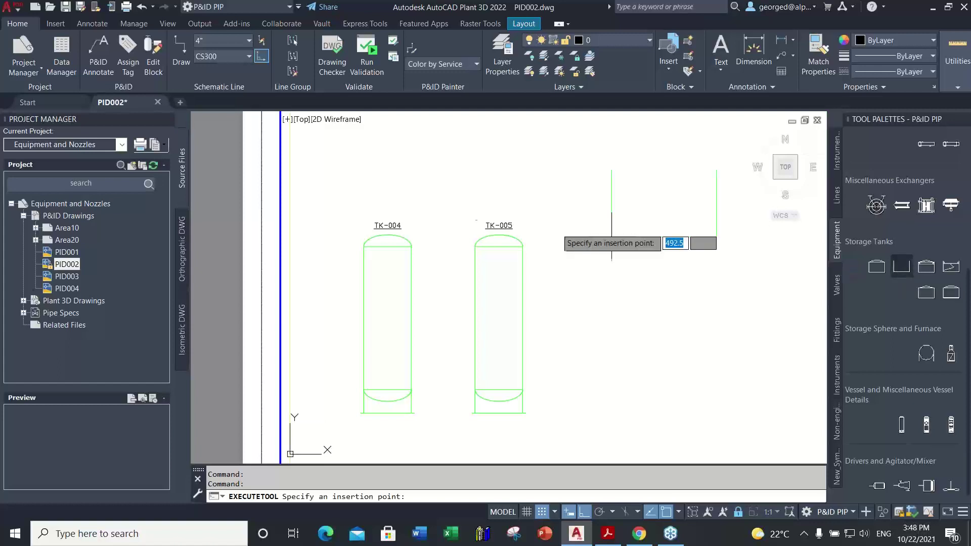
pyautogui.scroll(2, 419, 201)
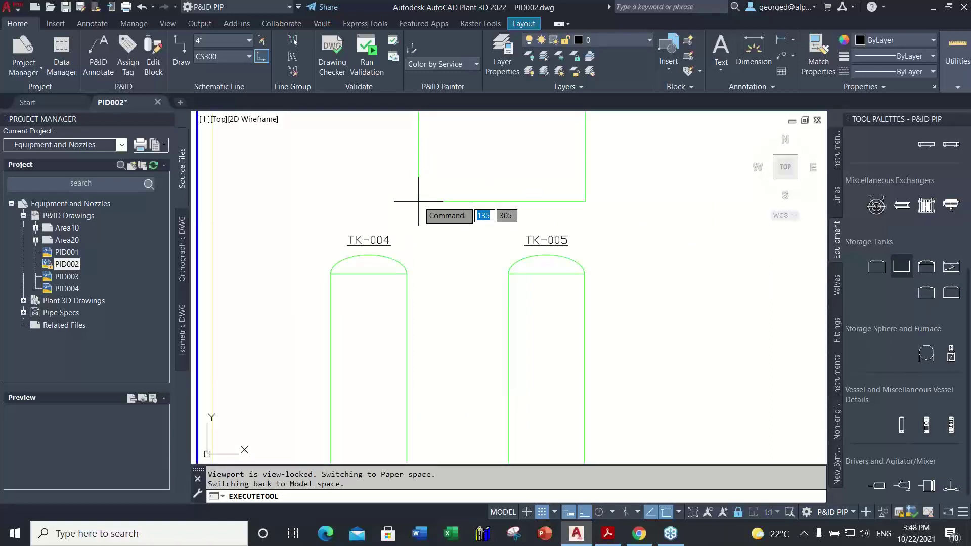
pyautogui.scroll(-2, 418, 201)
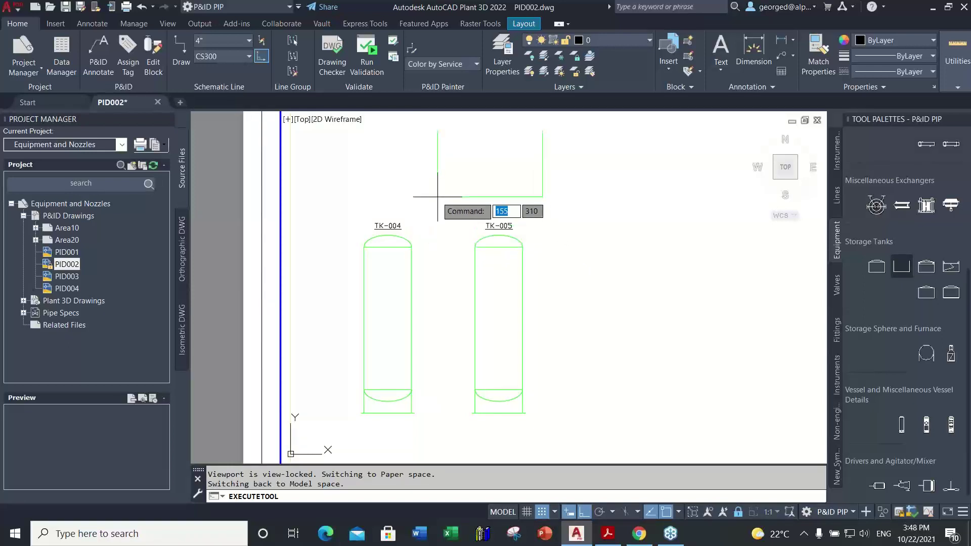
pyautogui.click(433, 197)
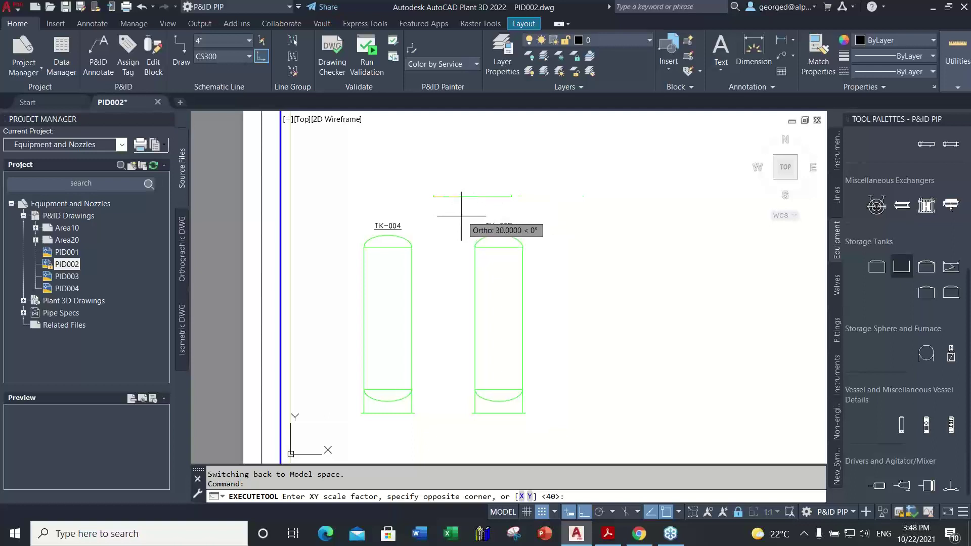
pyautogui.write('10')
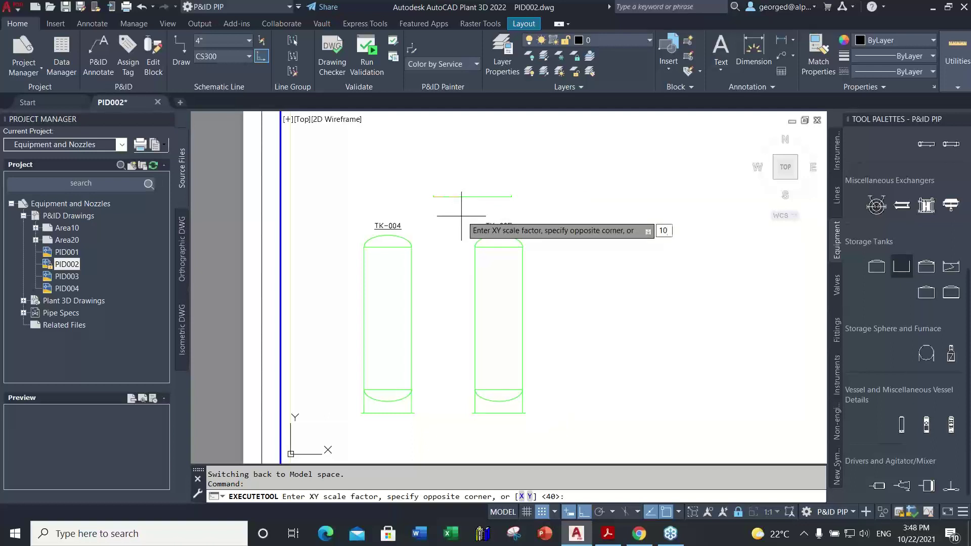
pyautogui.press('Return')
# Step: Assign tag number 006 to the open-top tank with an Equipment Tag annotation placed centred just below it
pyautogui.moveTo(665, 160); pyautogui.dragTo(563, 151)
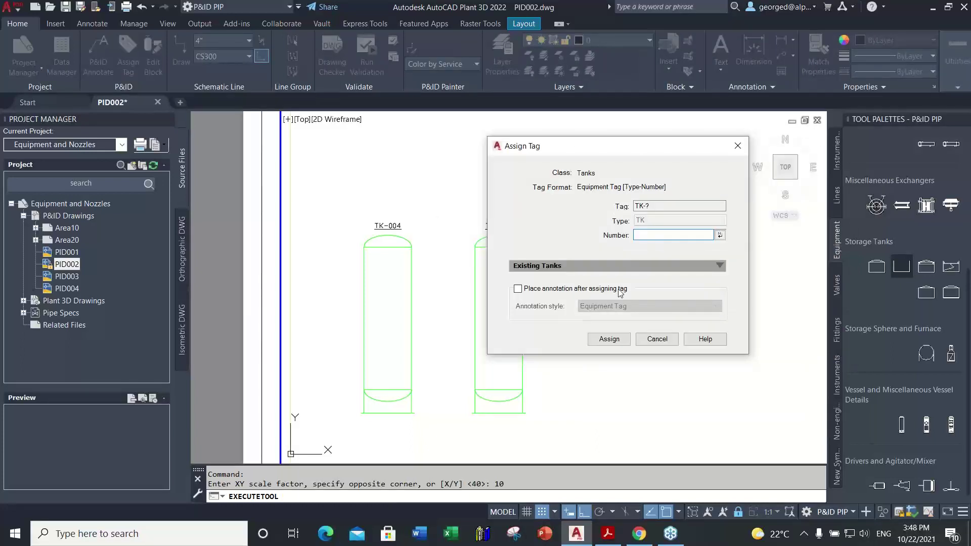
pyautogui.click(720, 236)
pyautogui.click(518, 289)
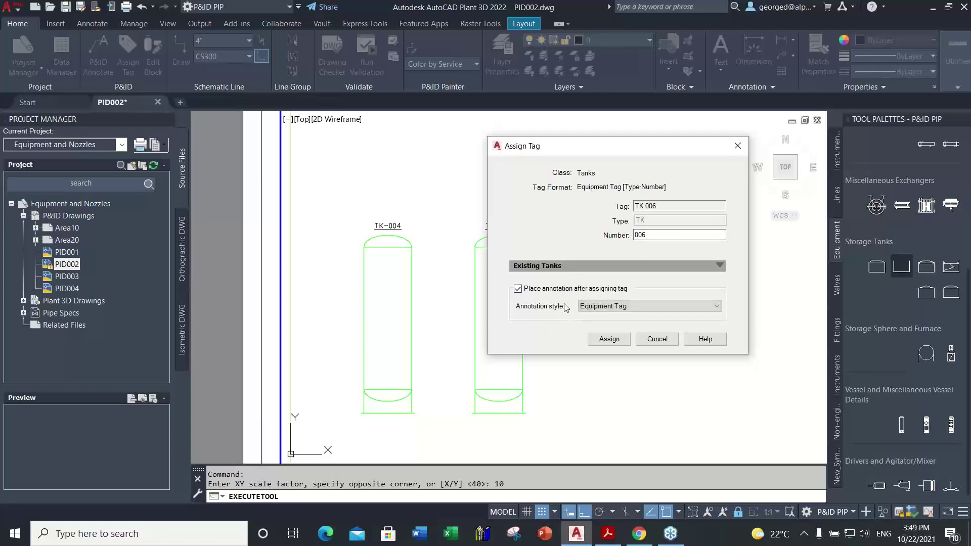
pyautogui.click(611, 340)
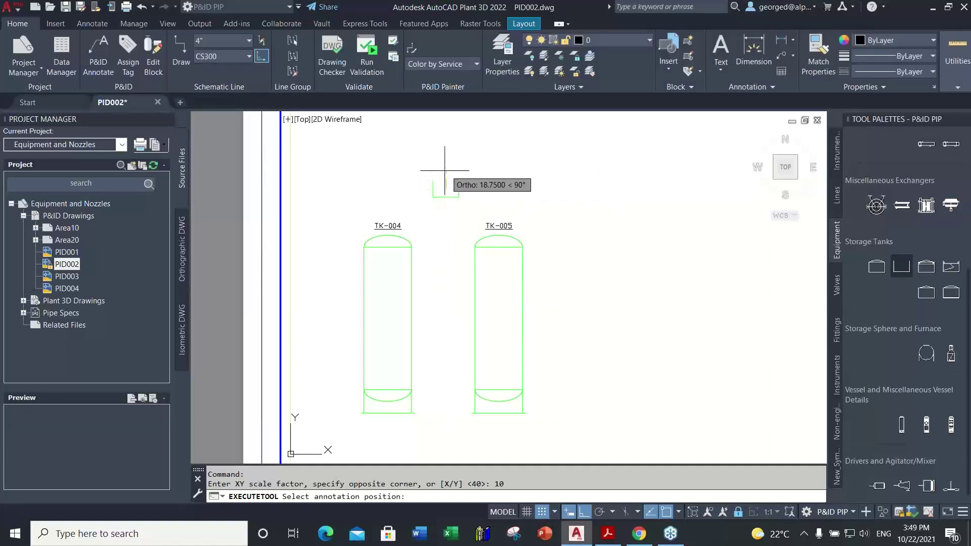
pyautogui.click(446, 210)
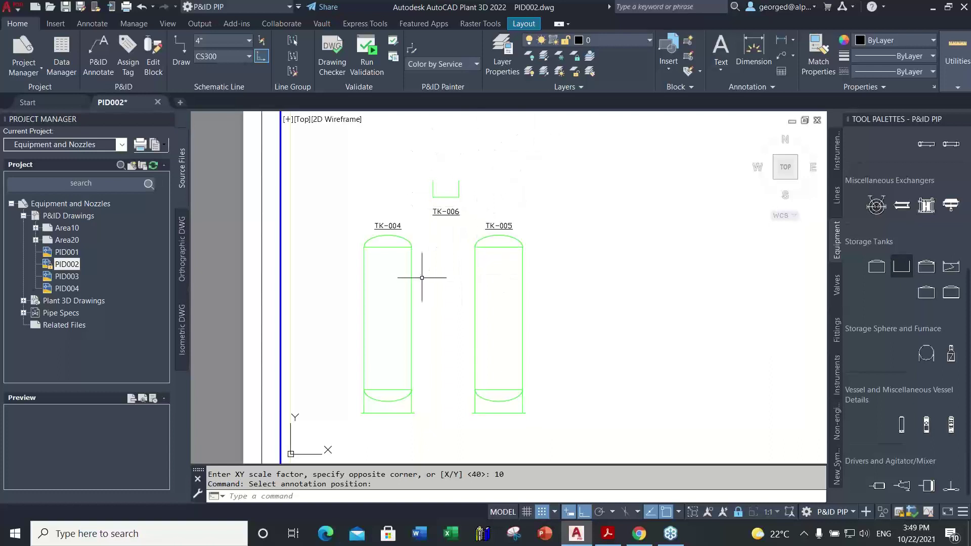
# Step: Try moving the TK-006 tank diagonally up and to the right with Ortho off, and undo the move
pyautogui.click(460, 191)
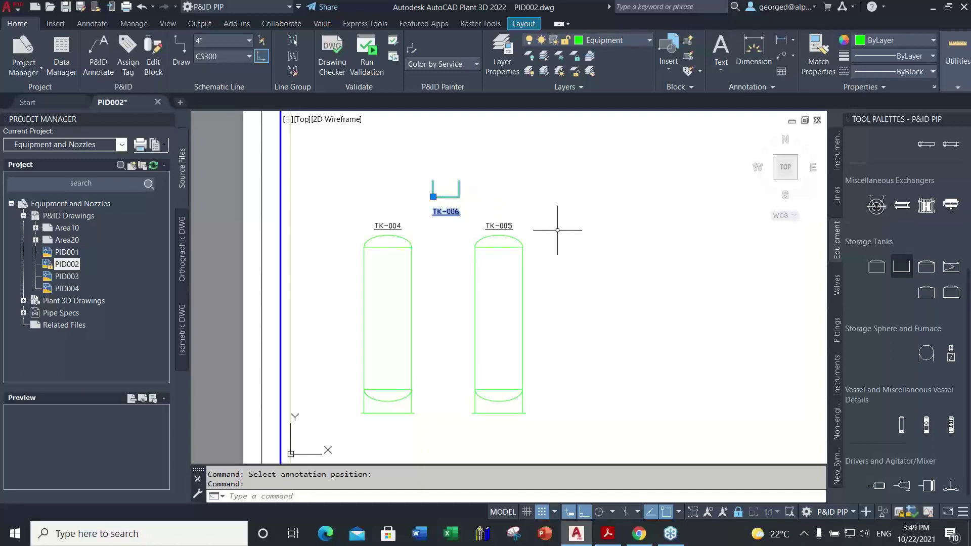
pyautogui.rightClick(506, 171)
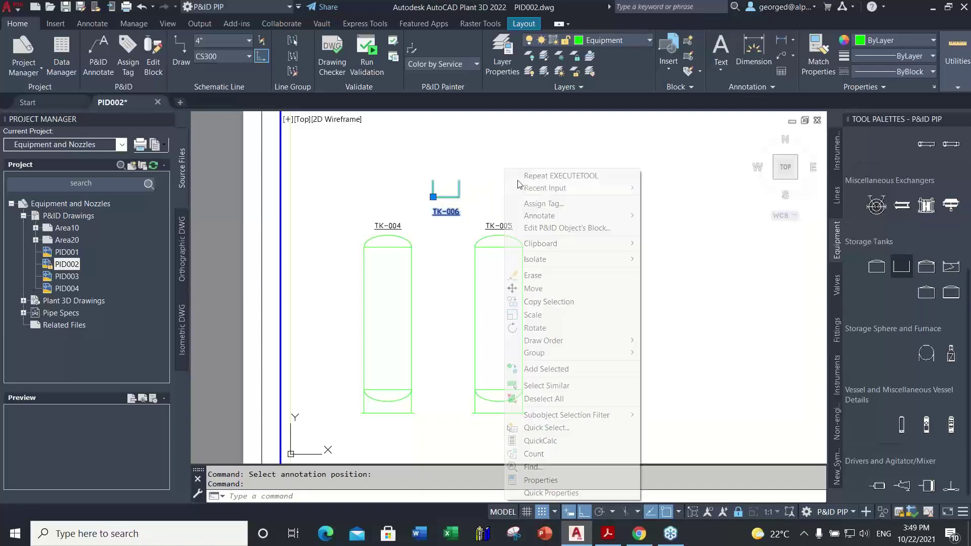
pyautogui.click(540, 288)
pyautogui.click(467, 196)
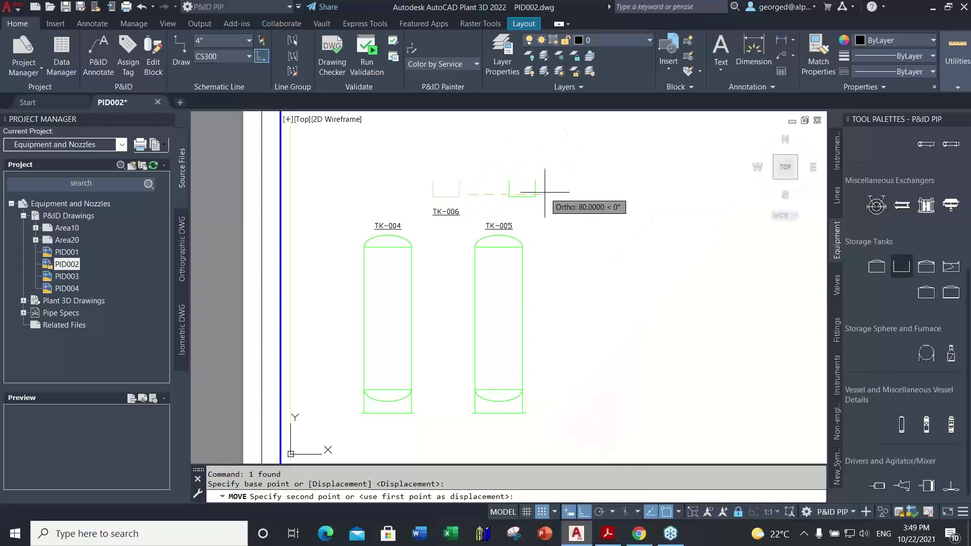
pyautogui.press('F8')
pyautogui.click(554, 156)
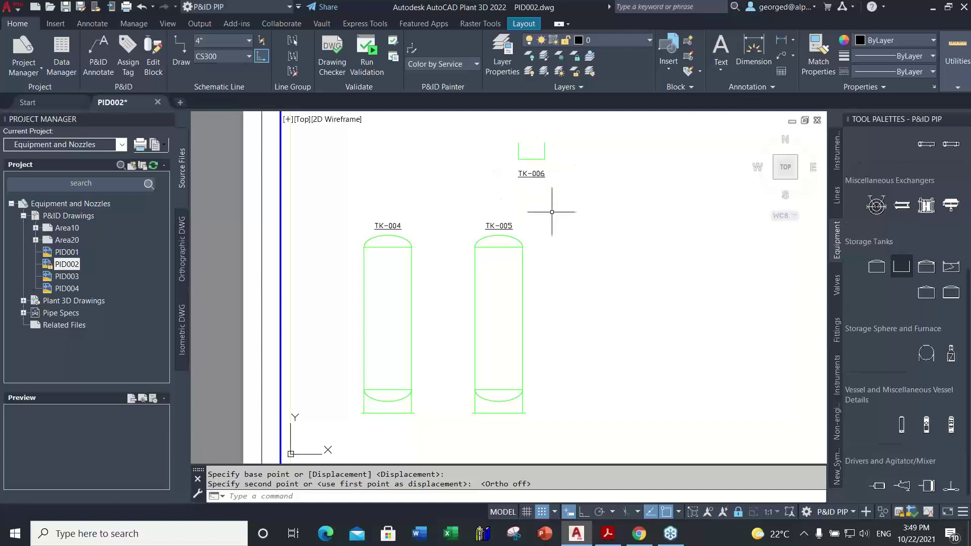
pyautogui.write('u')
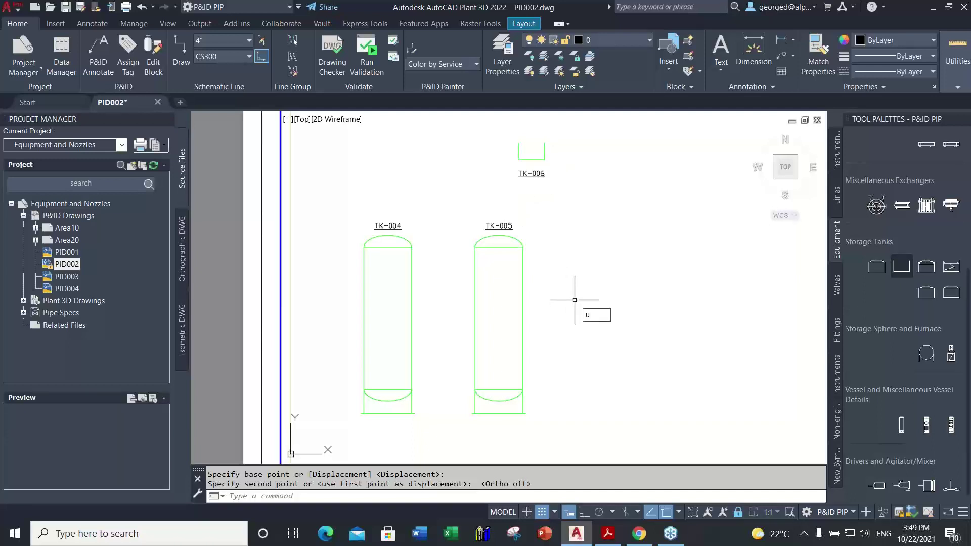
pyautogui.press('Return')
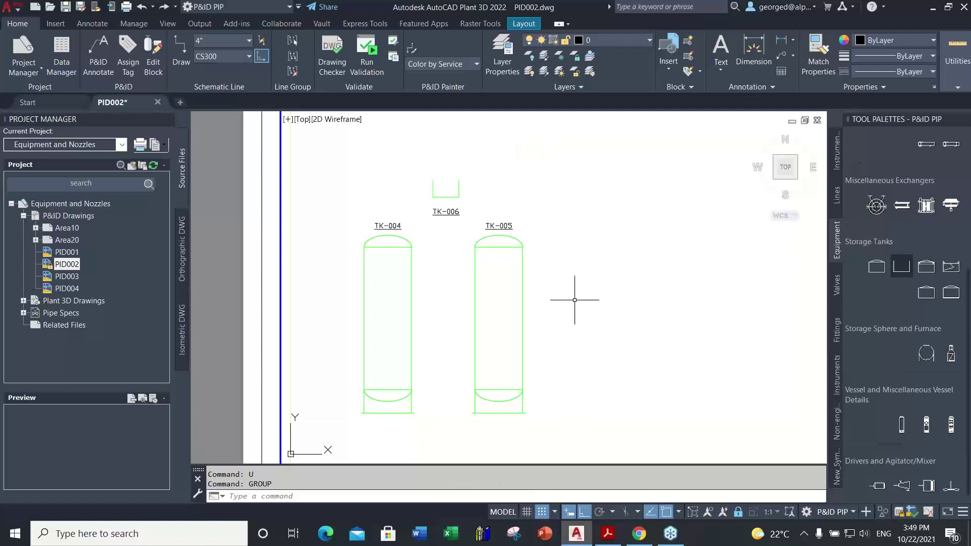
# Step: Move only the TK-006 annotation 10 units straight down, away from its tank
pyautogui.scroll(5, 450, 215)
pyautogui.moveTo(464, 212); pyautogui.dragTo(450, 295, button='middle')
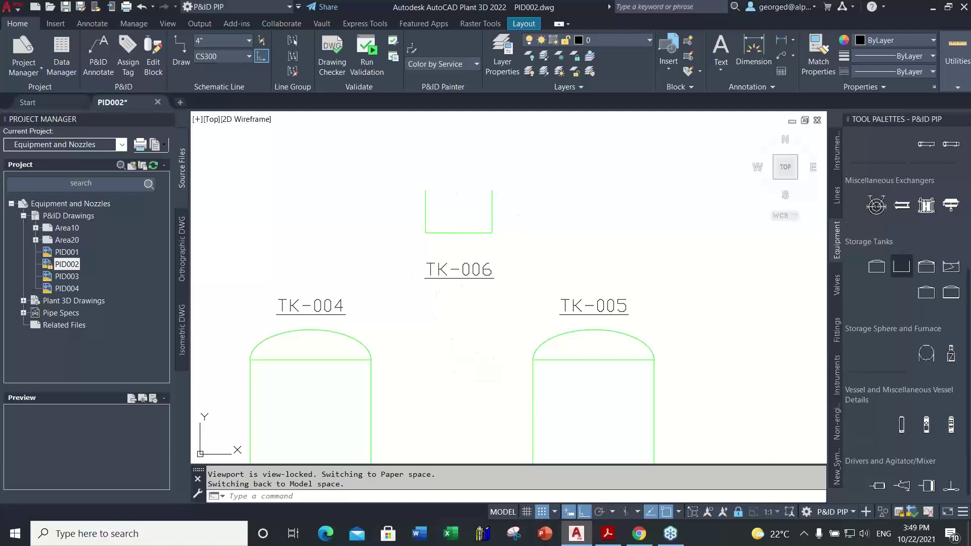
pyautogui.click(459, 268)
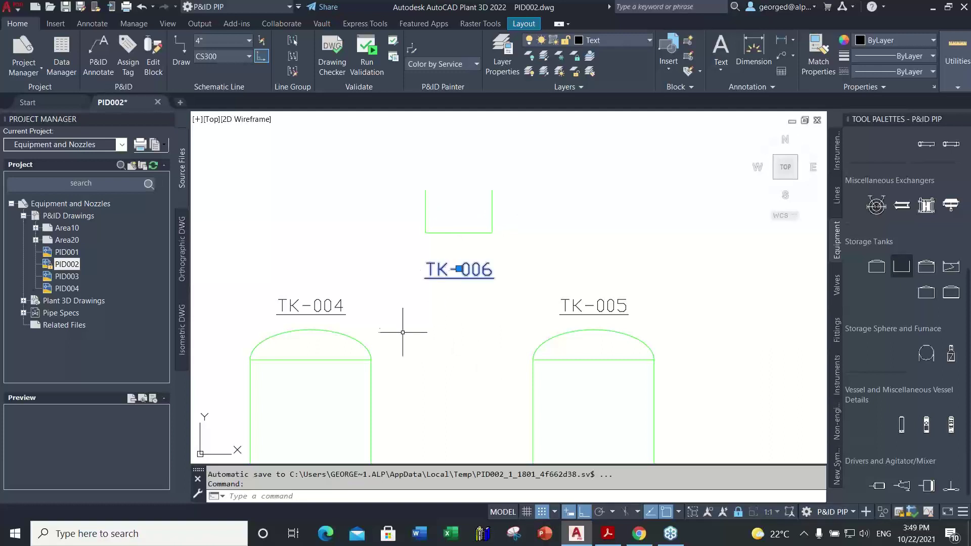
pyautogui.click(459, 269)
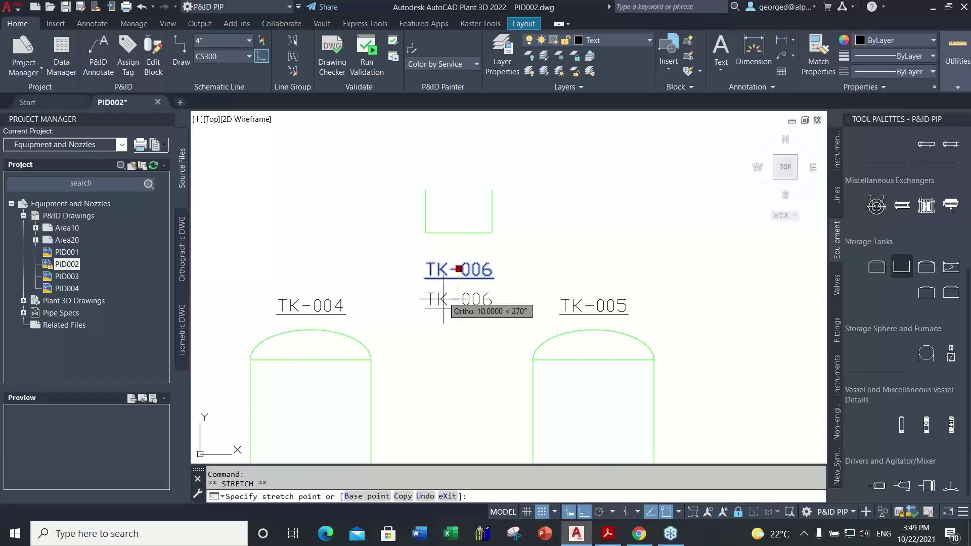
pyautogui.click(444, 299)
pyautogui.press('Escape')
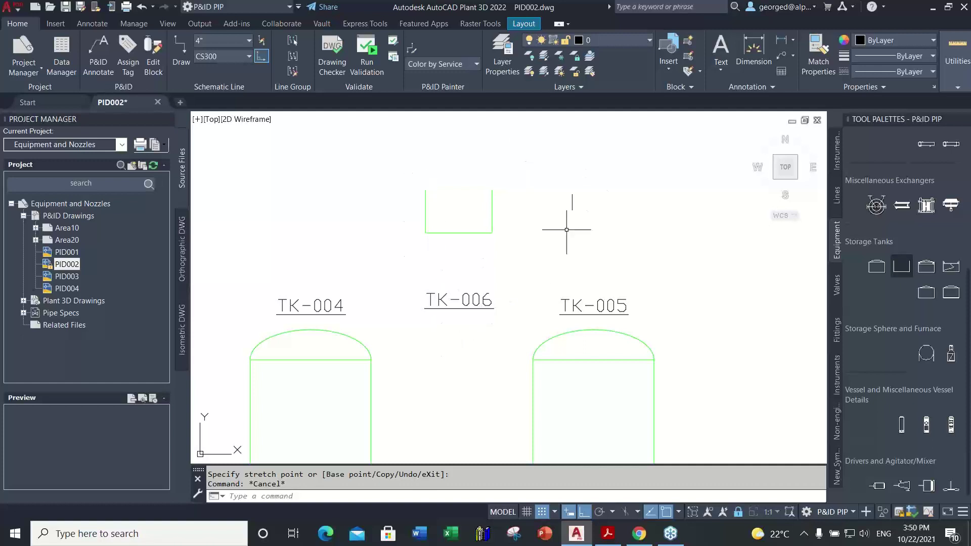
# Step: Move the TK-006 annotation 15 units straight up, closer to the tank, and clear the selection
pyautogui.click(464, 300)
pyautogui.click(446, 302)
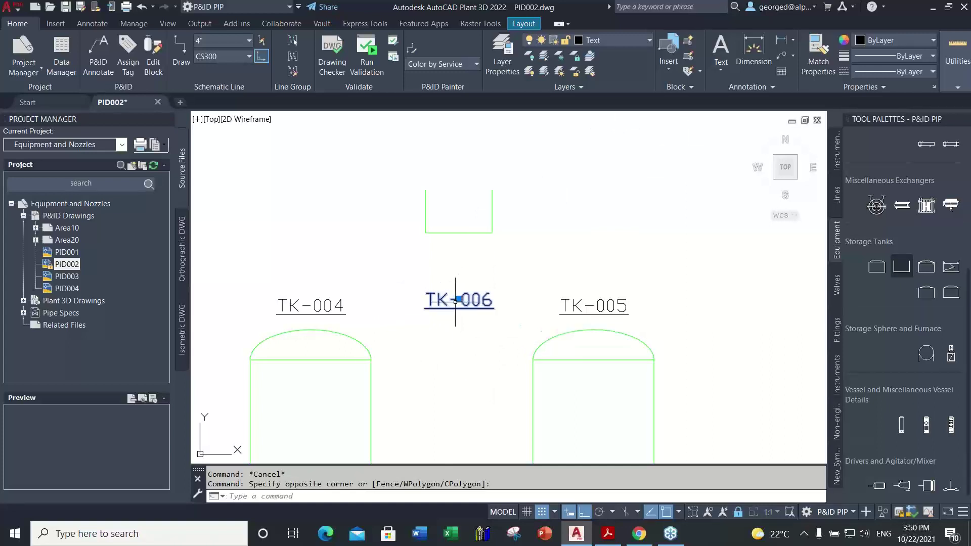
pyautogui.click(458, 299)
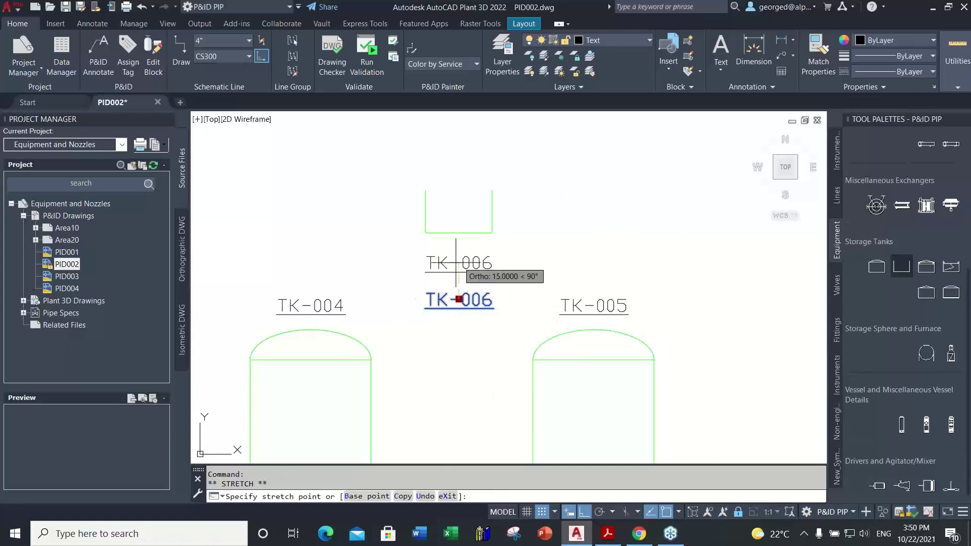
pyautogui.click(455, 263)
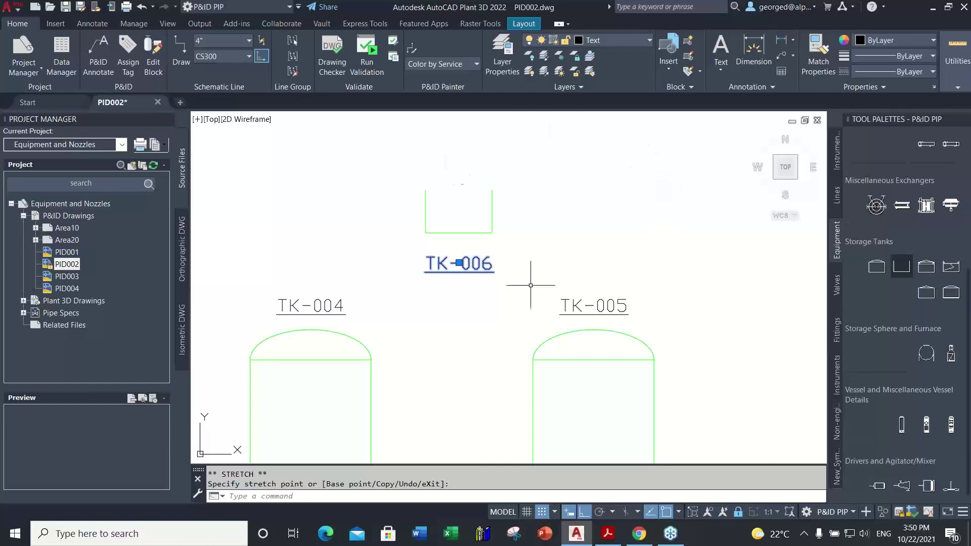
pyautogui.scroll(-2, 588, 298)
pyautogui.moveTo(645, 366)
pyautogui.mouseDown(button='middle')
pyautogui.moveTo(546, 286)
pyautogui.moveTo(479, 296)
pyautogui.mouseUp(button='middle')
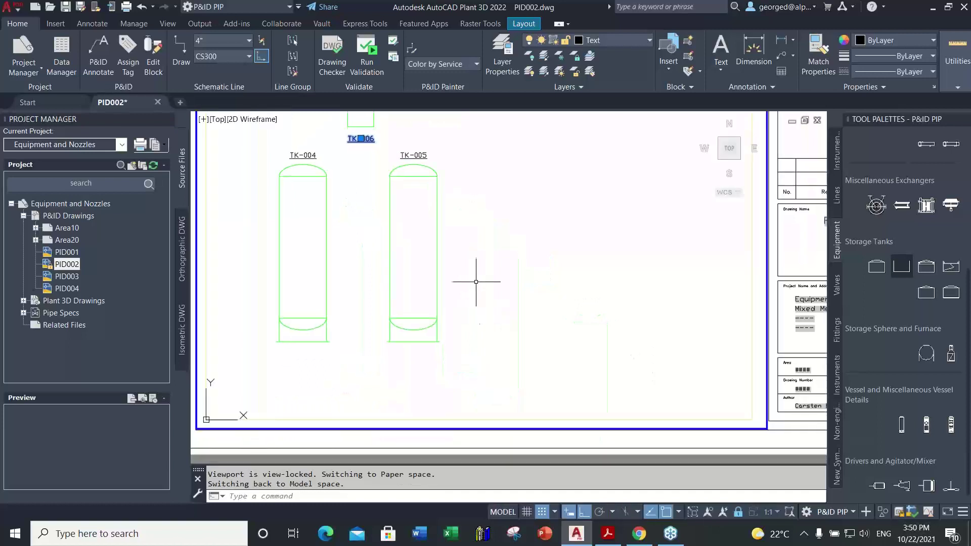
pyautogui.press('Escape')
pyautogui.press('Escape')
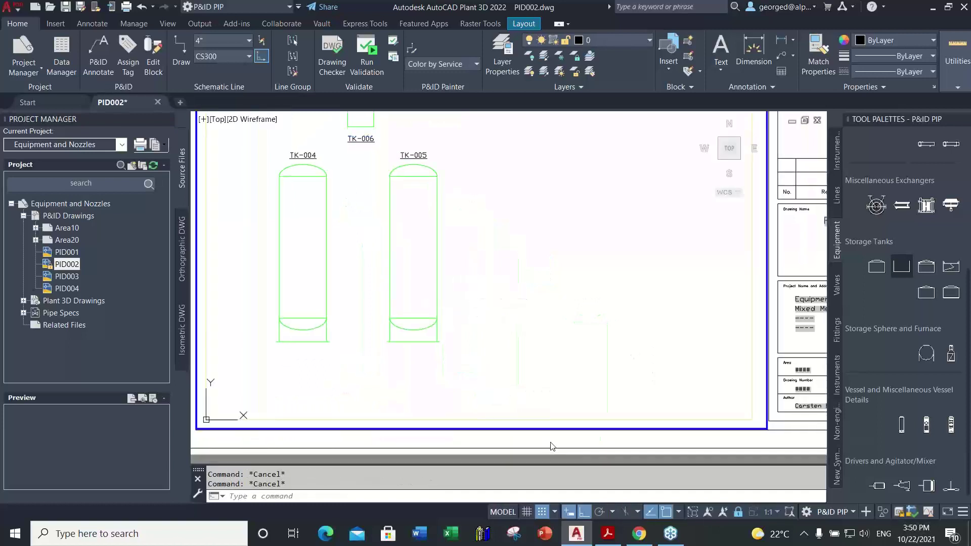
# Step: Insert a horizontal pump to the right of TK-005, assign it tag number 005, and place its Equipment Tag annotation above it
pyautogui.scroll(5, 905, 396)
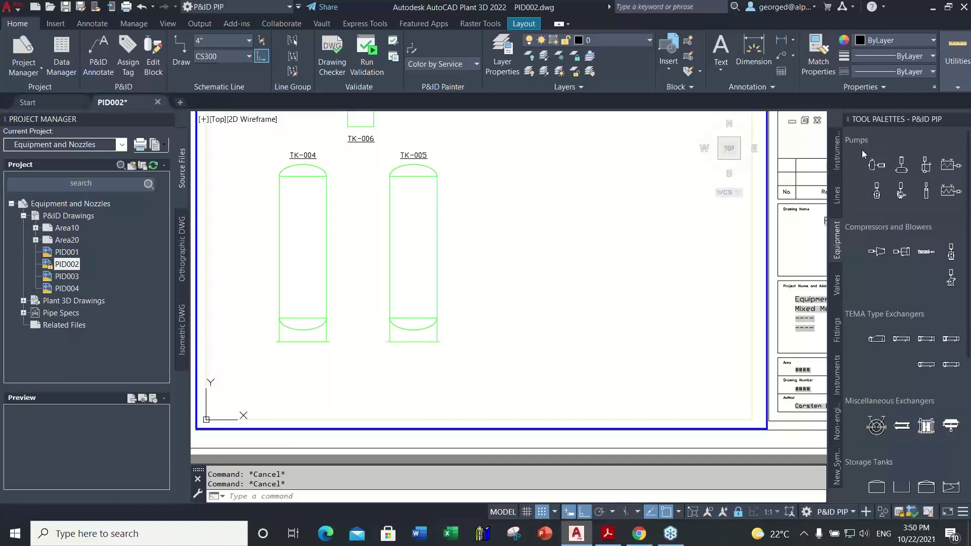
pyautogui.click(879, 170)
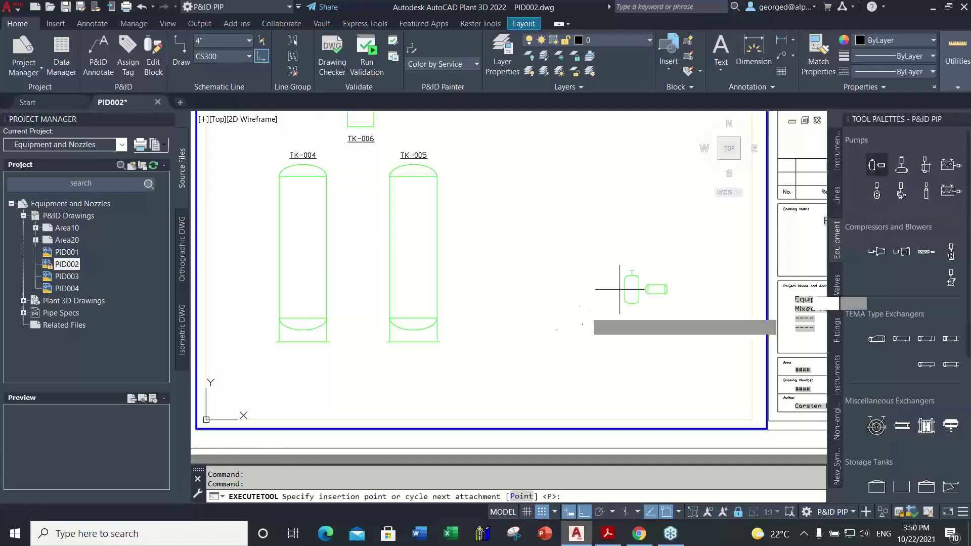
pyautogui.click(503, 320)
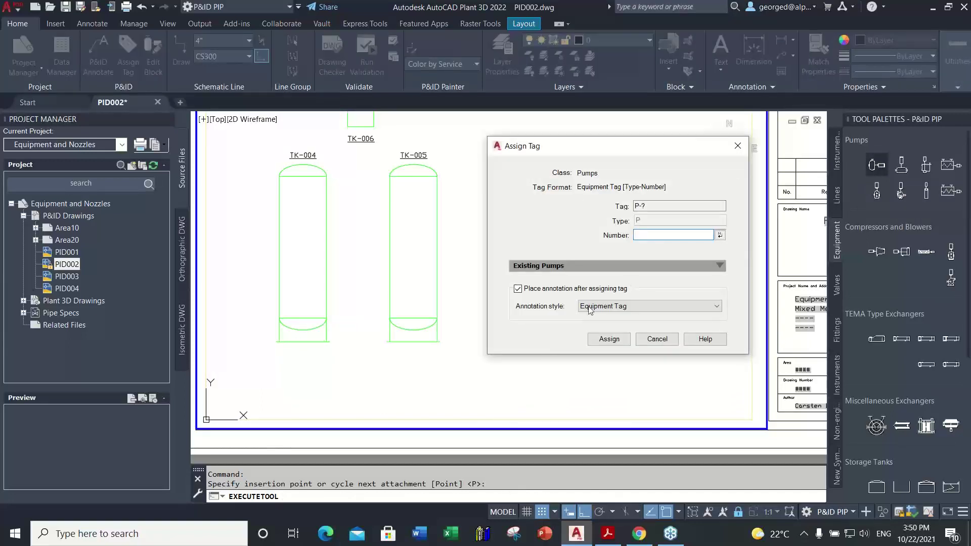
pyautogui.click(720, 237)
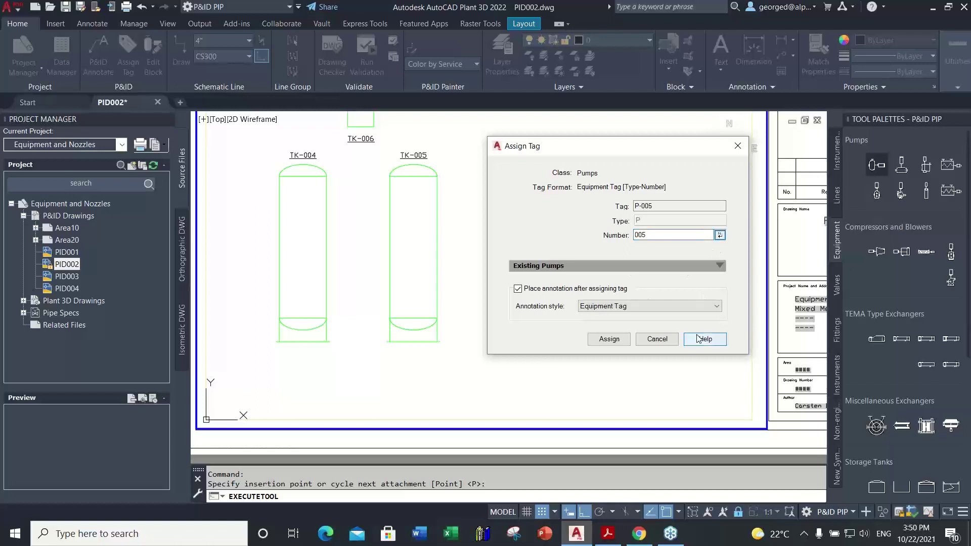
pyautogui.click(607, 342)
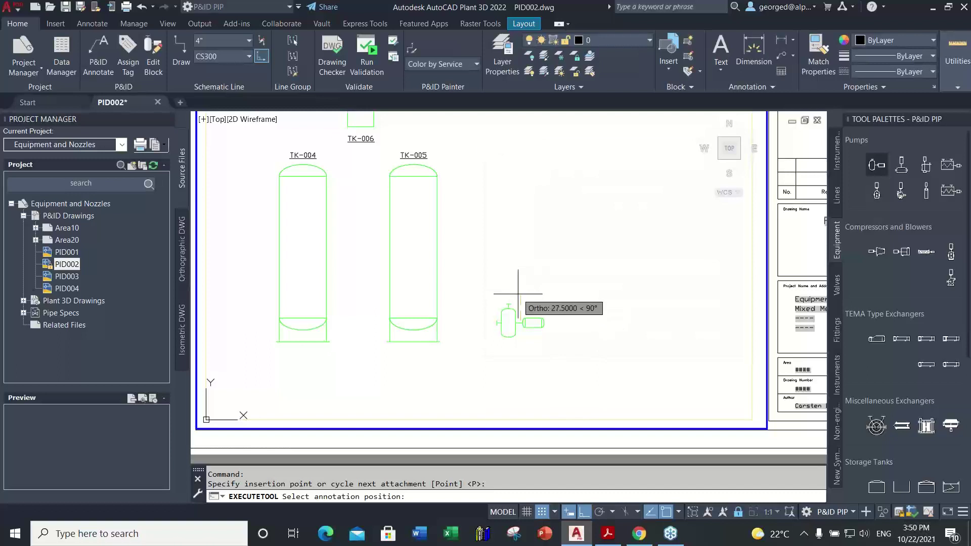
pyautogui.click(518, 292)
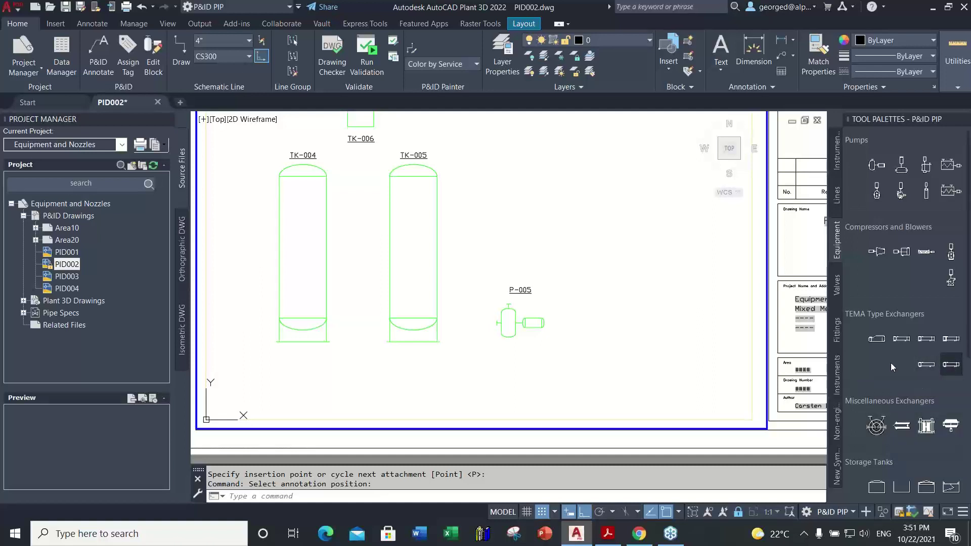
# Step: Insert a TEMA type heat exchanger above the pump, assign it number 002, and place its Equipment Tag annotation centred inside the shell
pyautogui.click(952, 365)
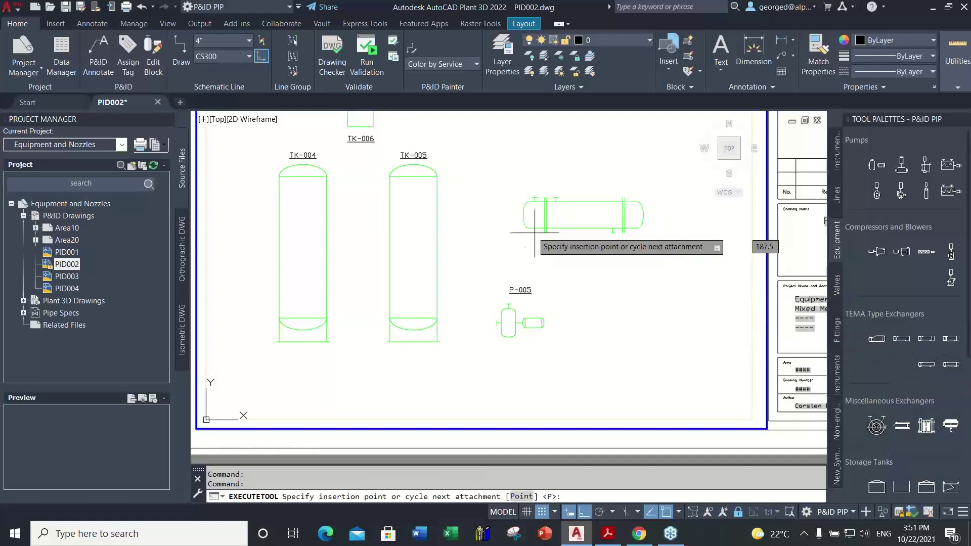
pyautogui.click(511, 222)
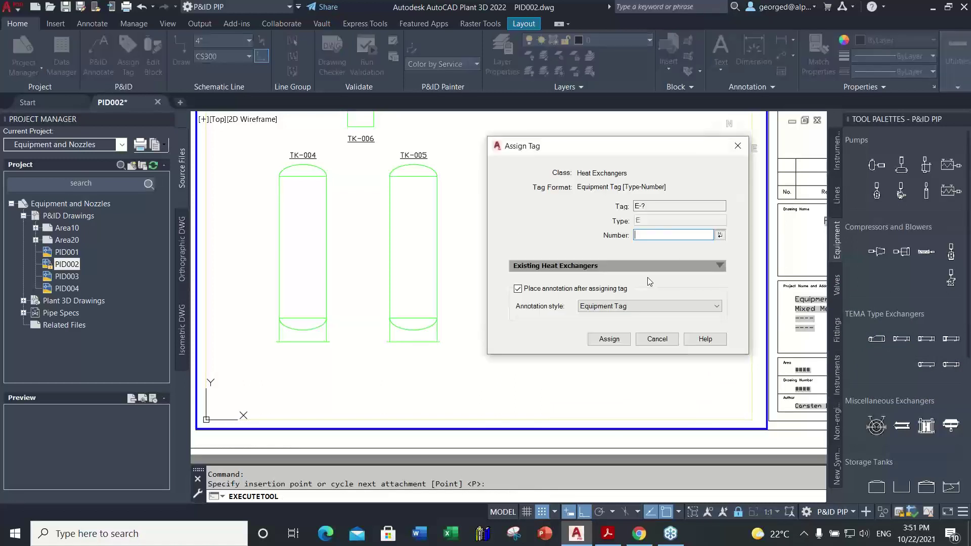
pyautogui.click(720, 235)
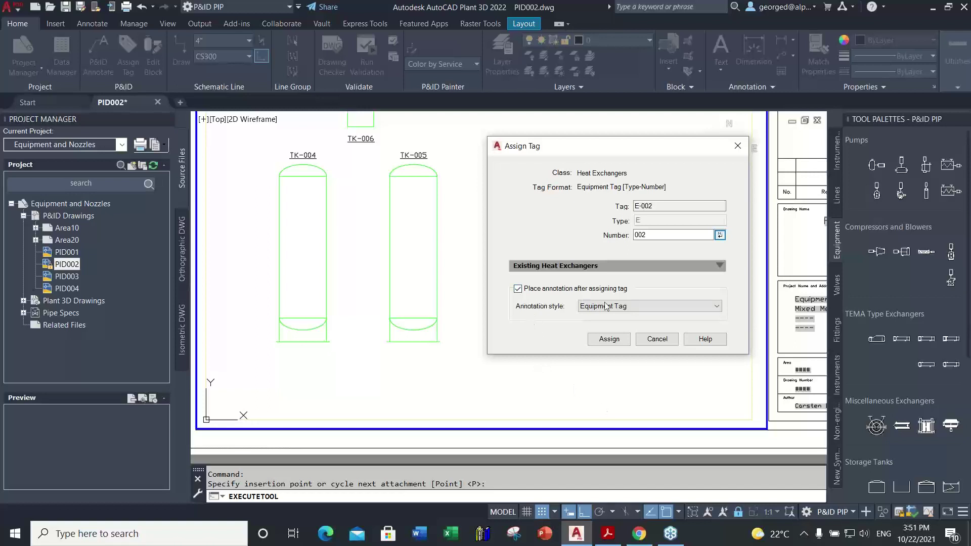
pyautogui.click(624, 343)
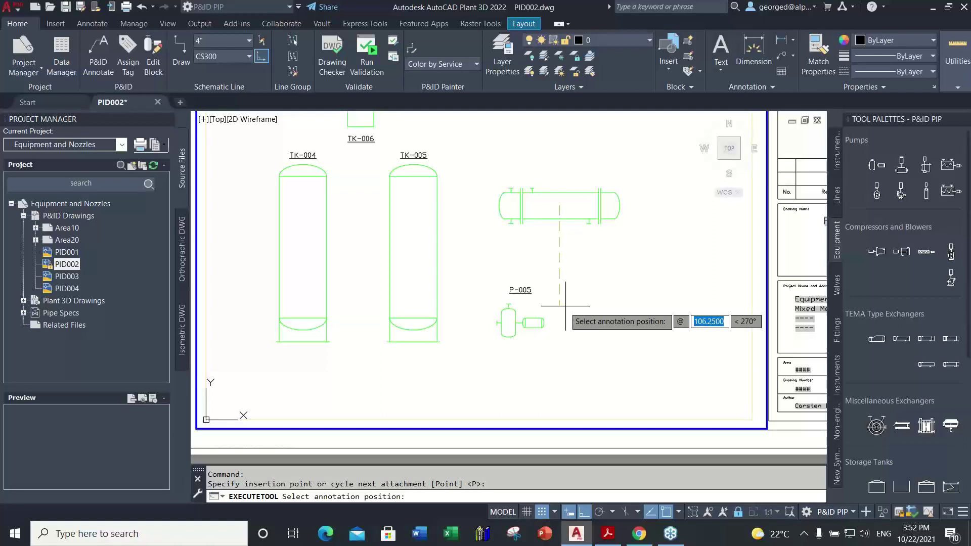
pyautogui.press('Return')
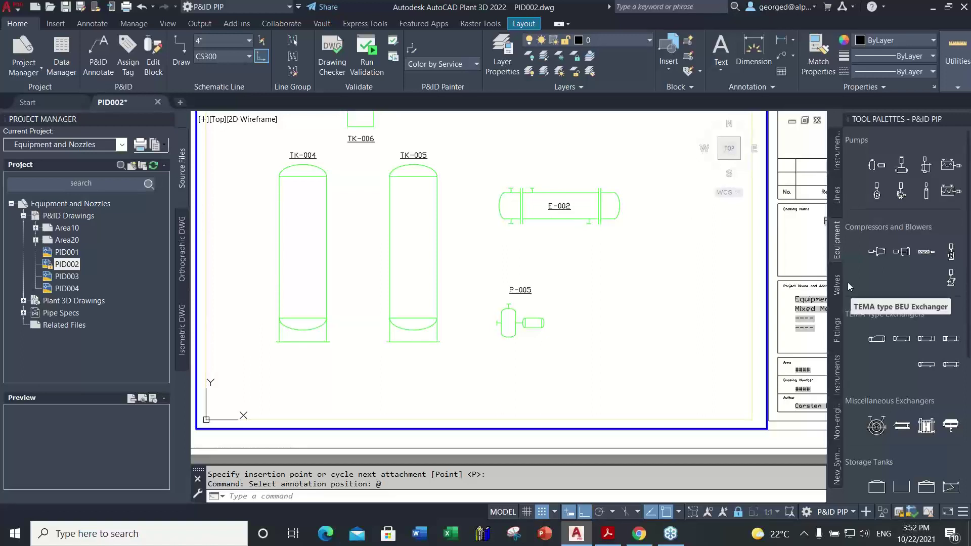
# Step: Add a single line nozzle to the right side of TK-004 near the upper end, pointing outward at 0°
pyautogui.scroll(-5, 851, 324)
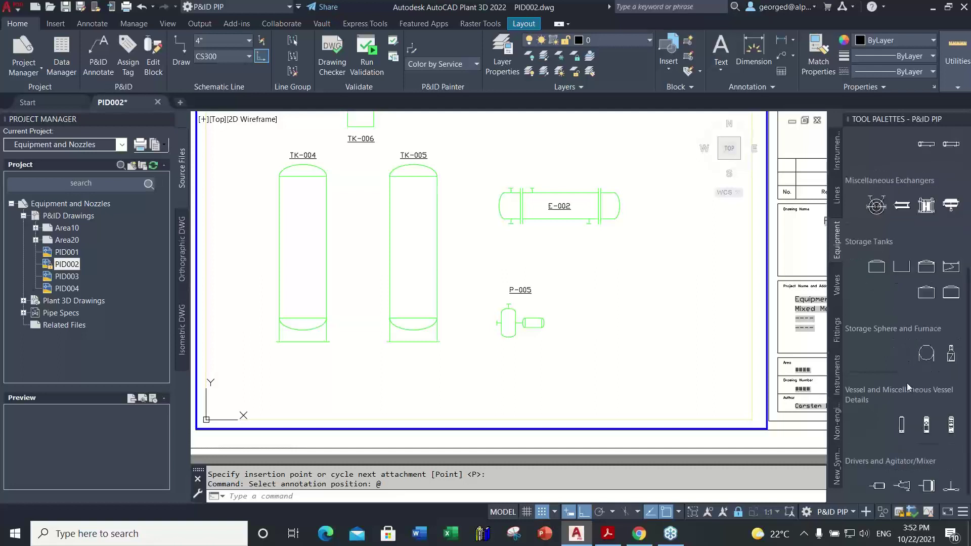
pyautogui.click(833, 335)
pyautogui.scroll(-1, 887, 377)
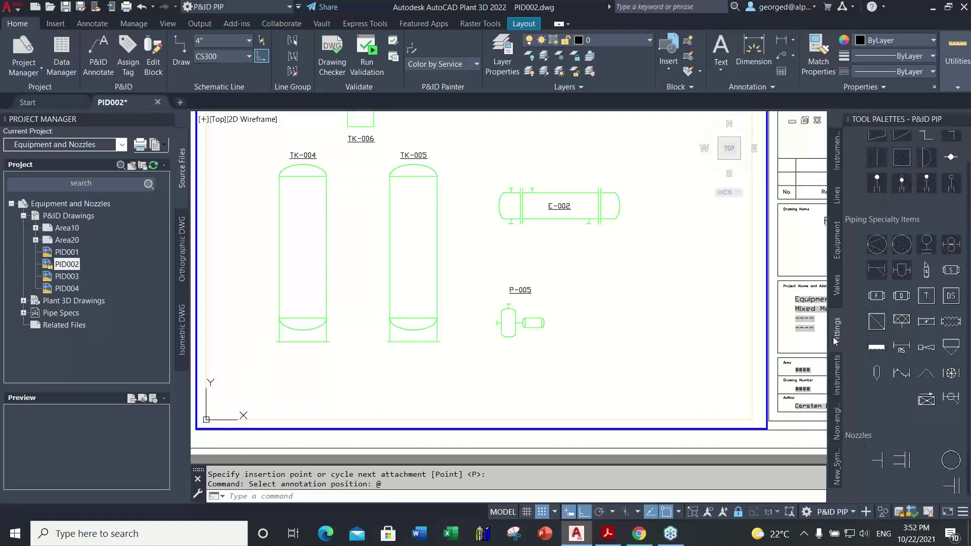
pyautogui.click(877, 461)
pyautogui.scroll(2, 349, 222)
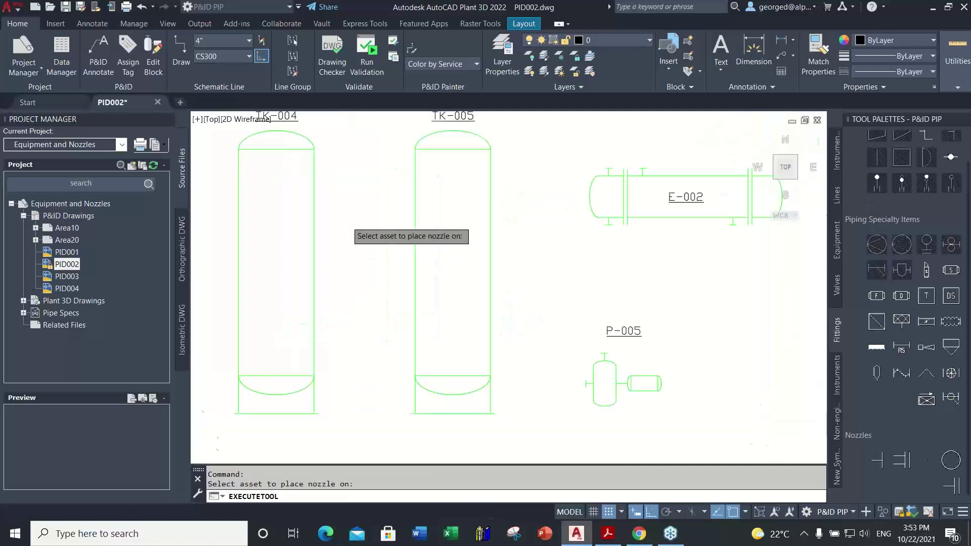
pyautogui.moveTo(349, 222); pyautogui.dragTo(441, 250, button='middle')
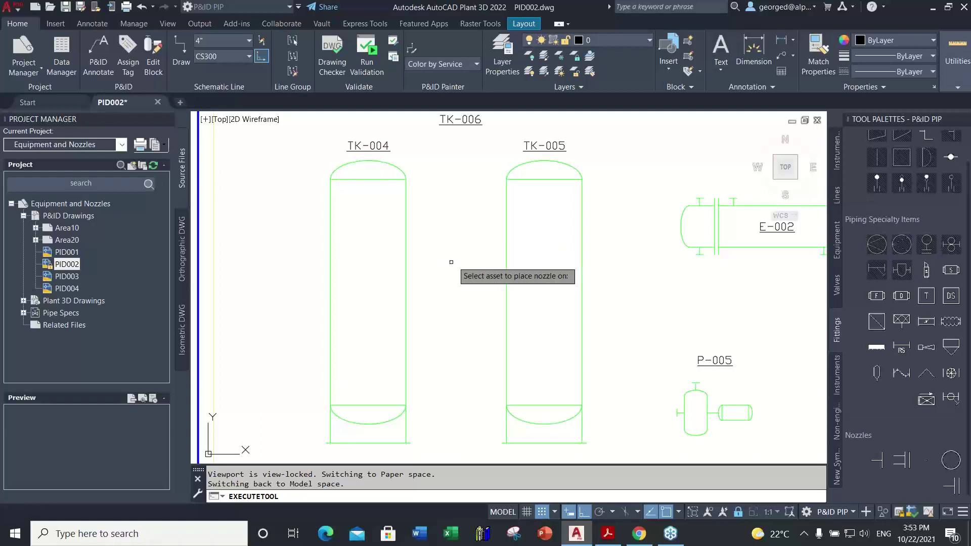
pyautogui.click(406, 205)
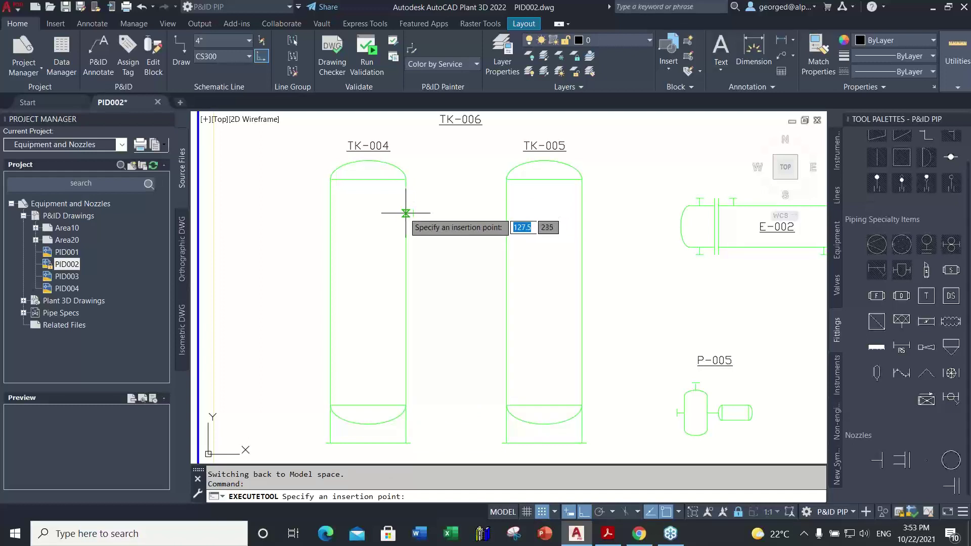
pyautogui.click(405, 213)
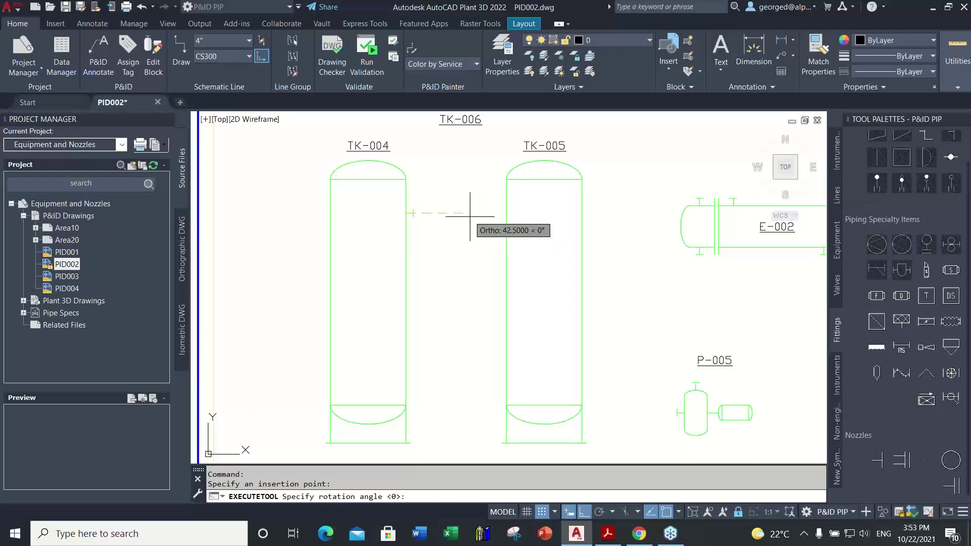
pyautogui.click(466, 211)
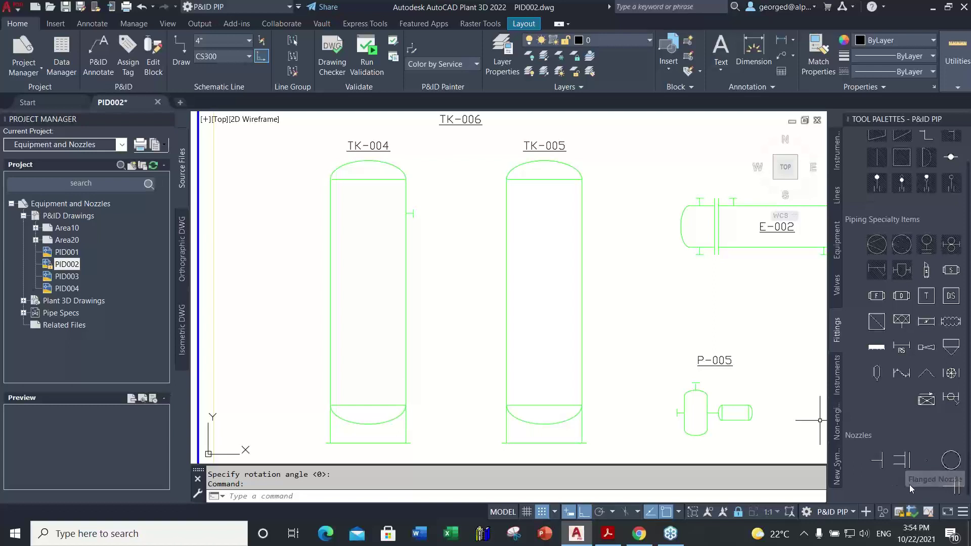
# Step: Add a flanged nozzle to the right side of TK-004 just above its lower head, pointing outward at 0°
pyautogui.click(954, 486)
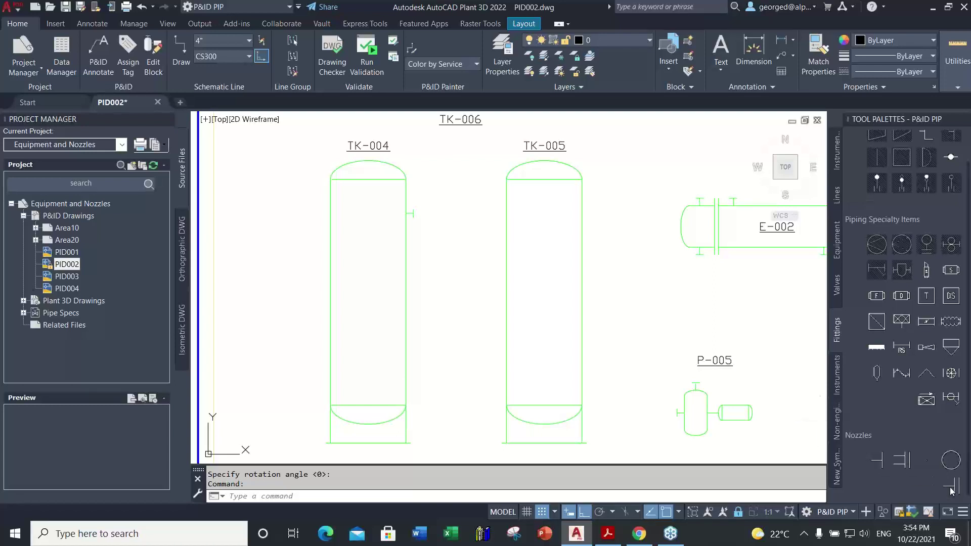
pyautogui.click(407, 378)
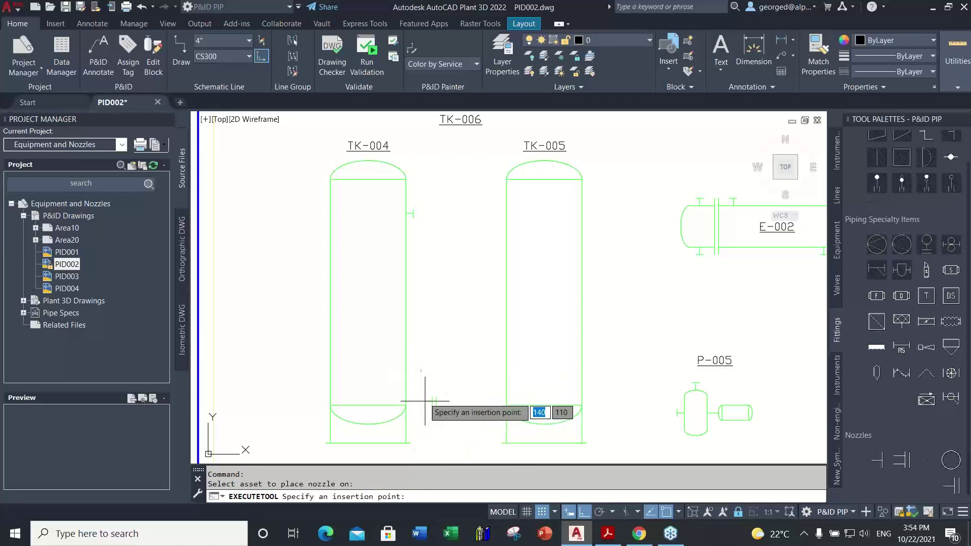
pyautogui.click(410, 382)
pyautogui.click(462, 390)
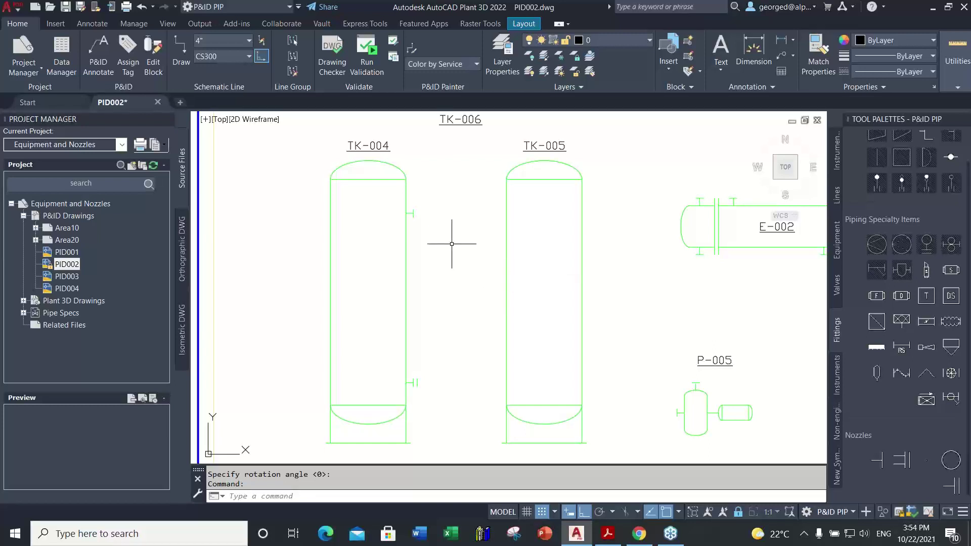
# Step: Inspect the tags of both nozzles on TK-004 and view the flanged nozzle's tag assignment without changing it
pyautogui.scroll(5, 451, 244)
pyautogui.scroll(5, 486, 392)
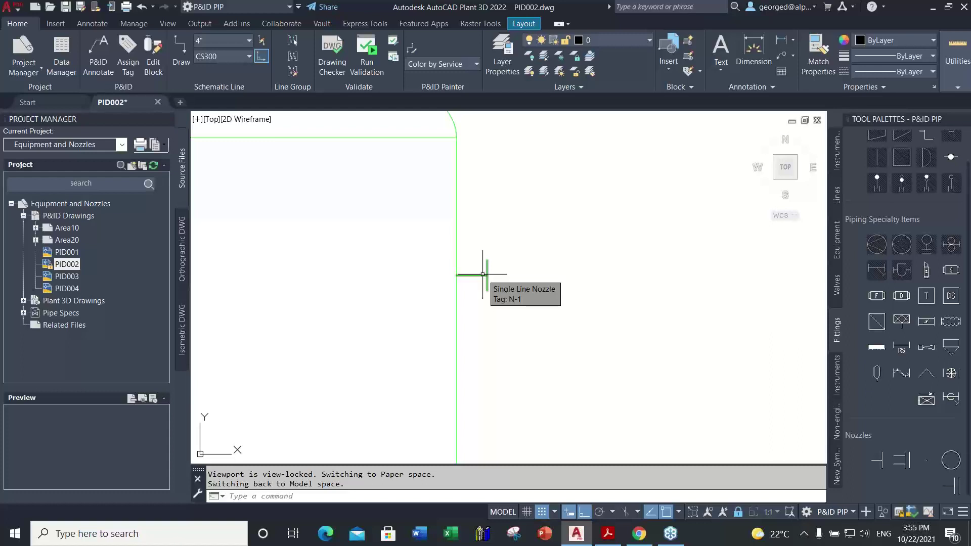
pyautogui.scroll(-2, 672, 304)
pyautogui.moveTo(577, 212); pyautogui.dragTo(506, 136, button='middle')
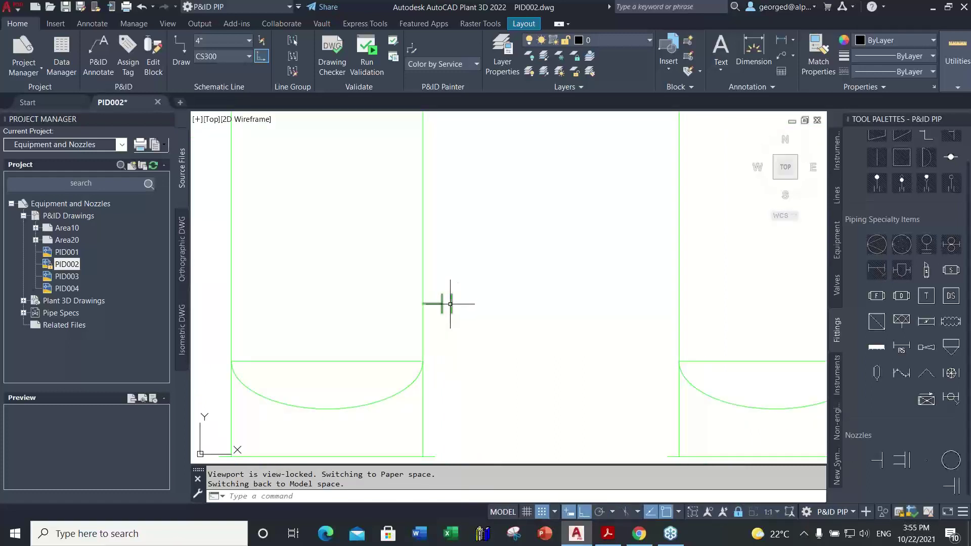
pyautogui.moveTo(450, 304)
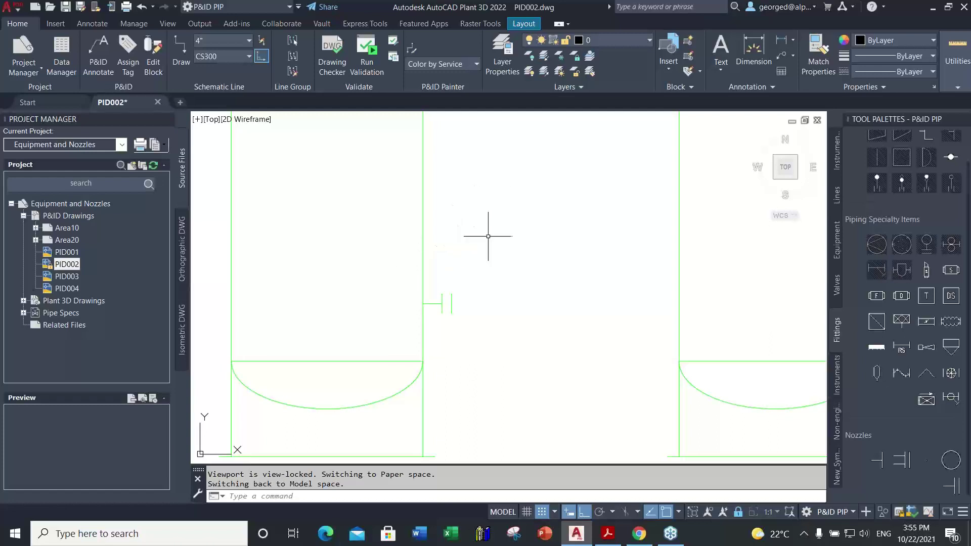
pyautogui.click(441, 305)
pyautogui.rightClick(440, 305)
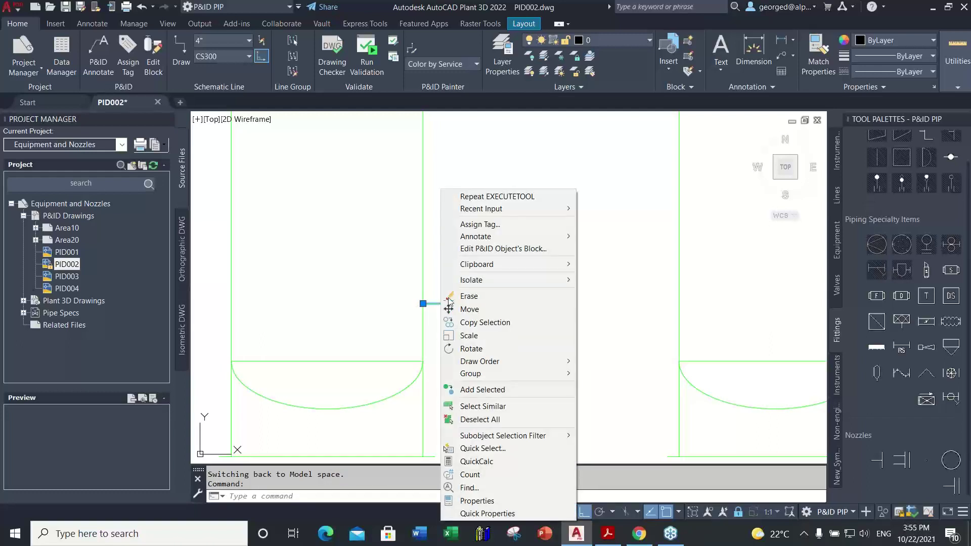
pyautogui.click(516, 225)
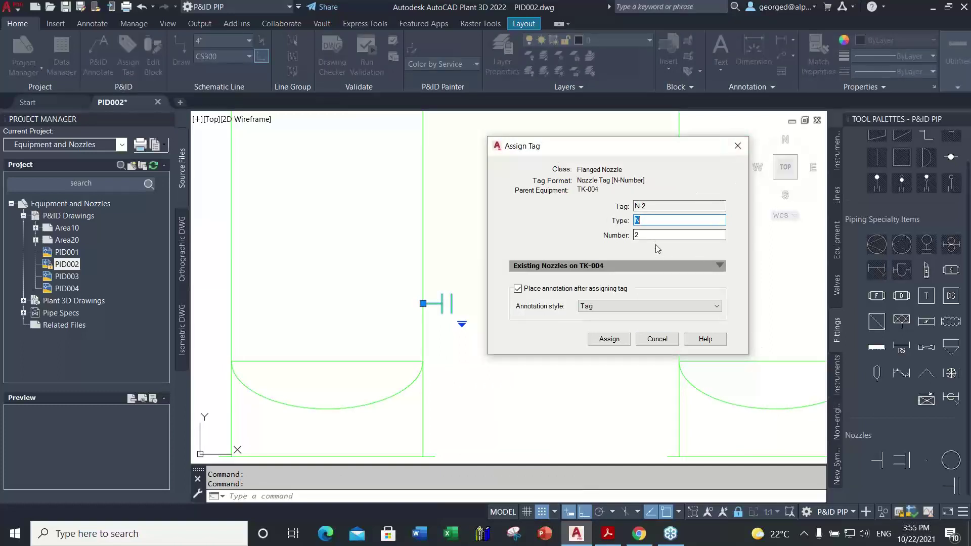
pyautogui.click(737, 148)
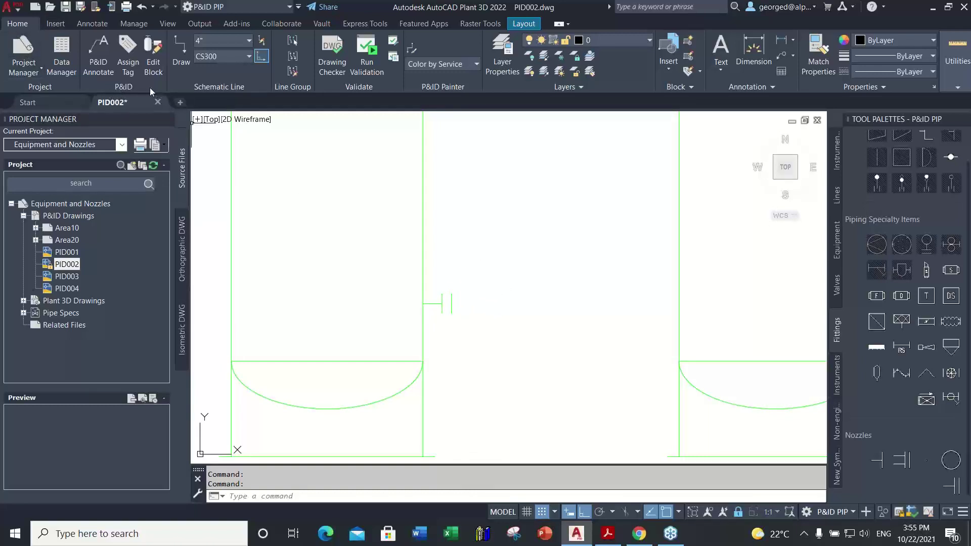
# Step: Assign tag N-2 to the flanged nozzle on TK-004 and place its Tag-style annotation just above it
pyautogui.click(127, 53)
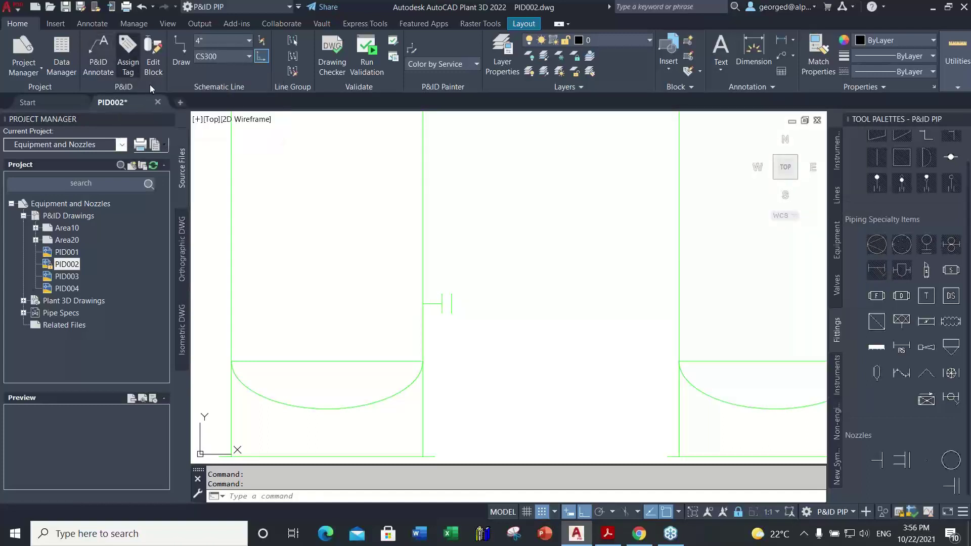
pyautogui.click(452, 302)
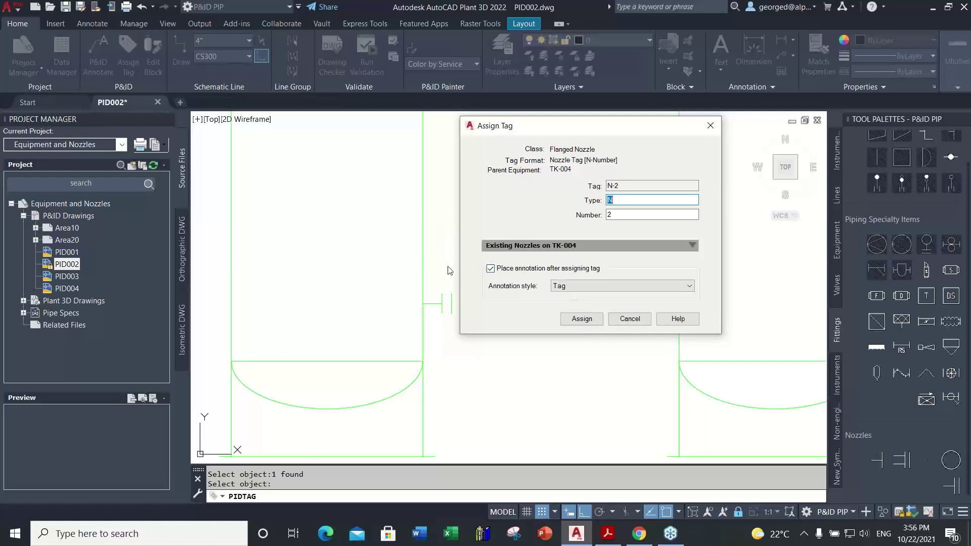
pyautogui.click(575, 324)
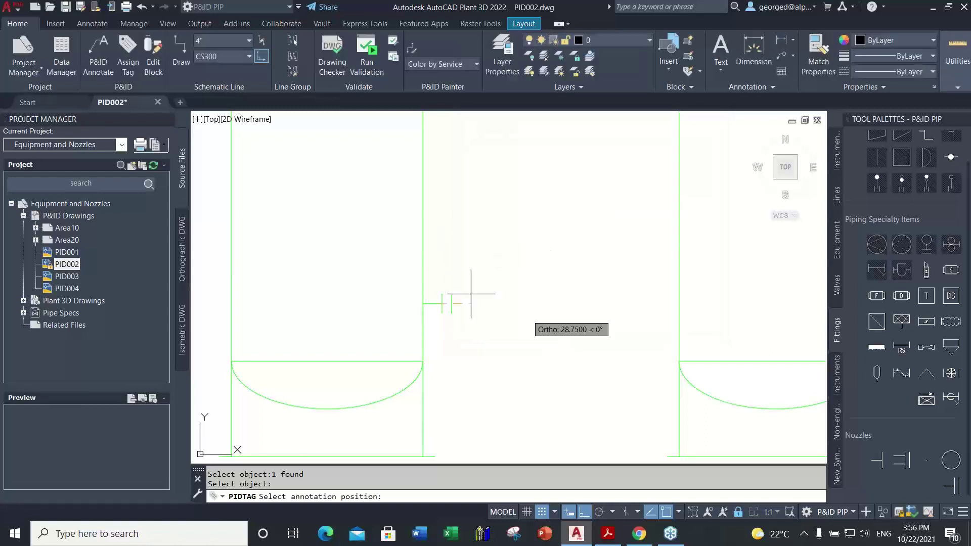
pyautogui.click(445, 273)
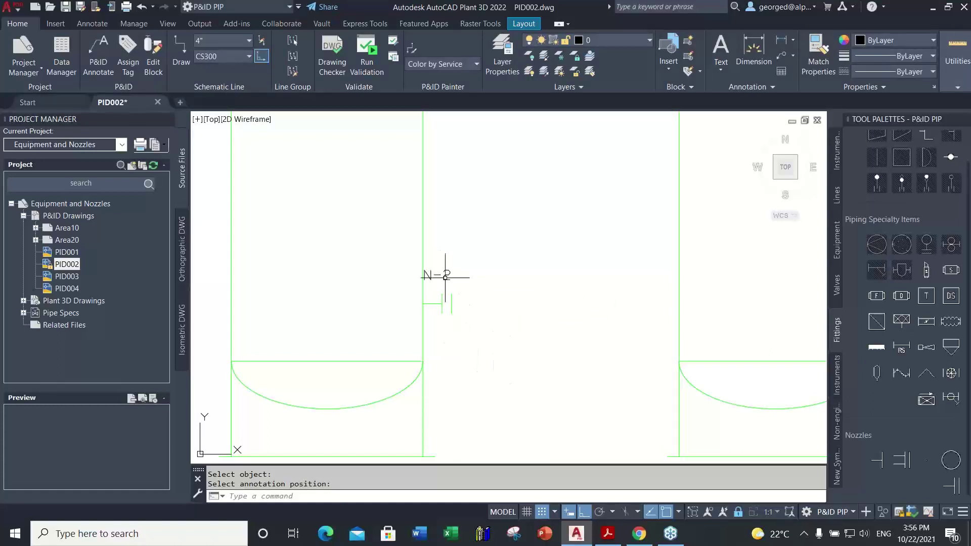
# Step: Reposition the N-2 annotation to the right so it sits just above the outer end of TK-004's flanged nozzle
pyautogui.click(438, 271)
pyautogui.scroll(4, 458, 303)
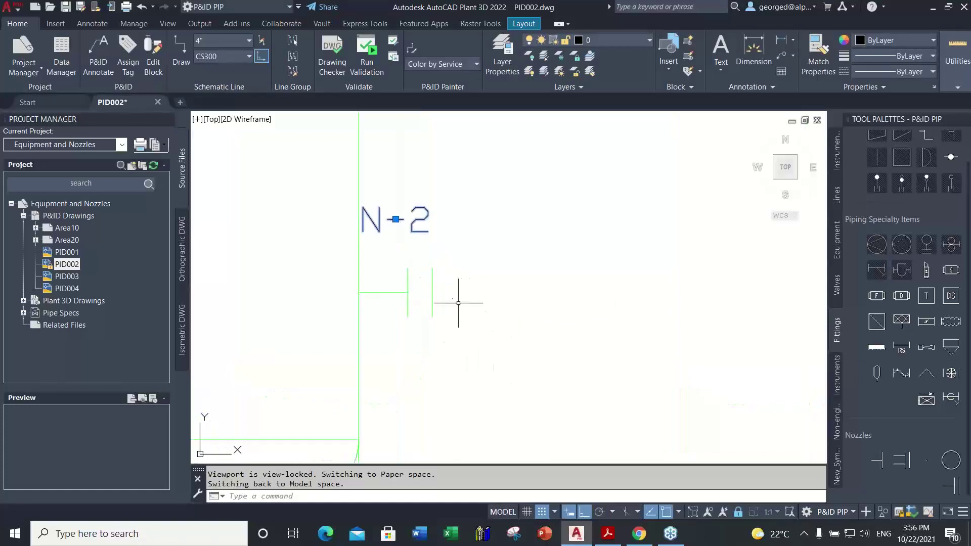
pyautogui.click(396, 219)
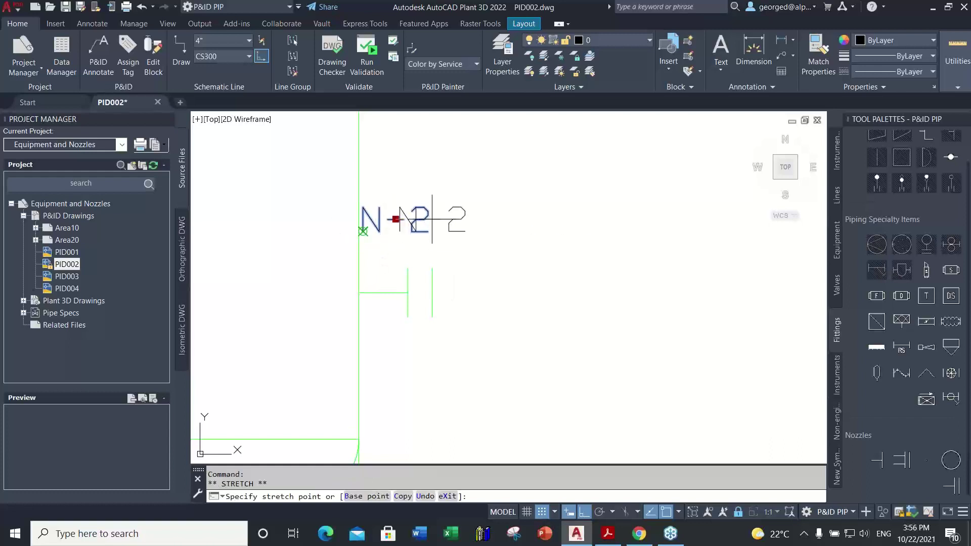
pyautogui.click(363, 232)
pyautogui.click(363, 232)
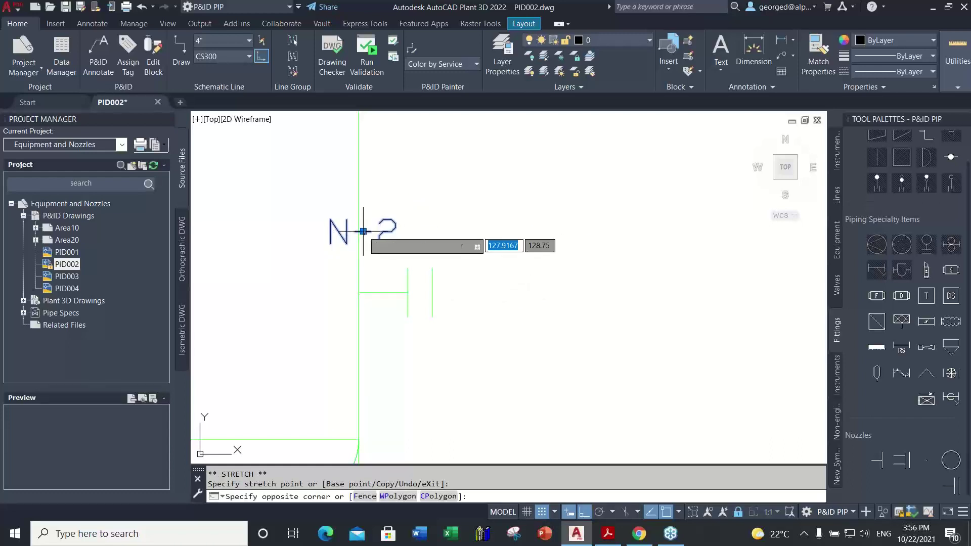
pyautogui.click(363, 232)
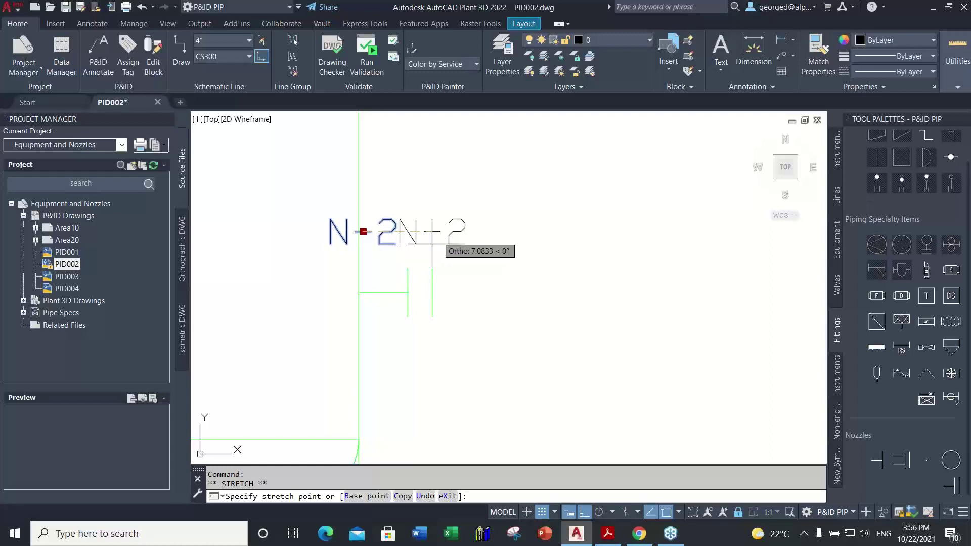
pyautogui.click(457, 246)
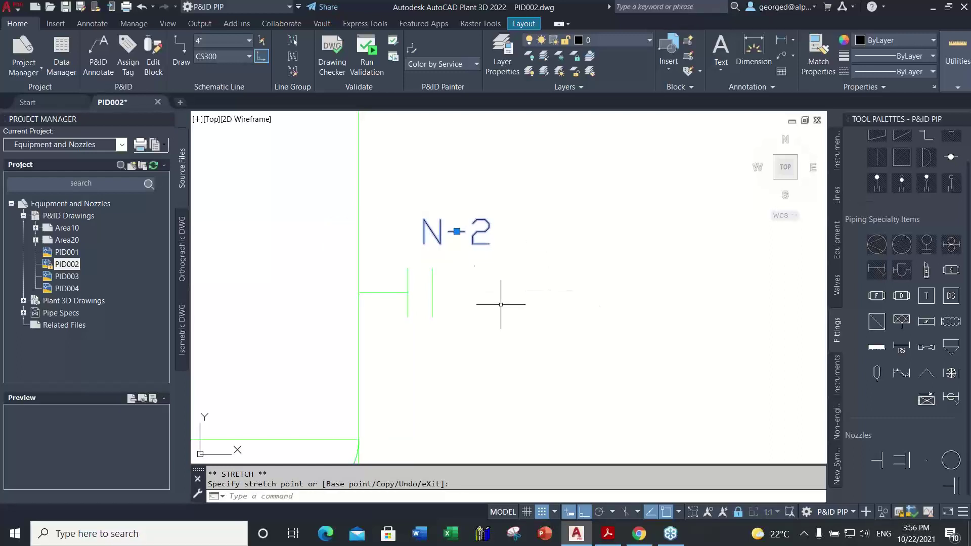
pyautogui.press('Escape')
# Step: Assign tag N-1 to the single line nozzle on TK-004 and place its Tag-style annotation just above it with Ortho off
pyautogui.scroll(3, 458, 263)
pyautogui.scroll(-3, 481, 383)
pyautogui.scroll(5, 481, 384)
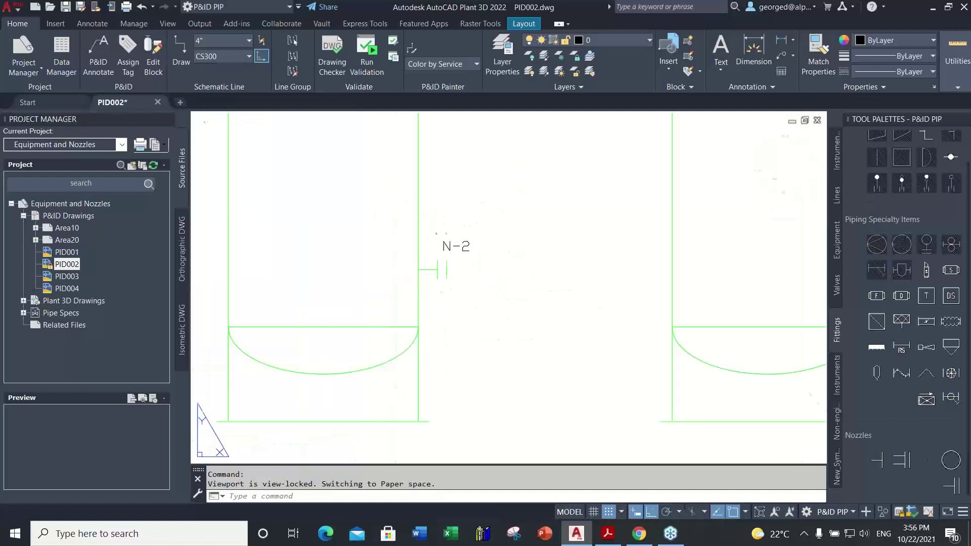
pyautogui.scroll(-3, 425, 270)
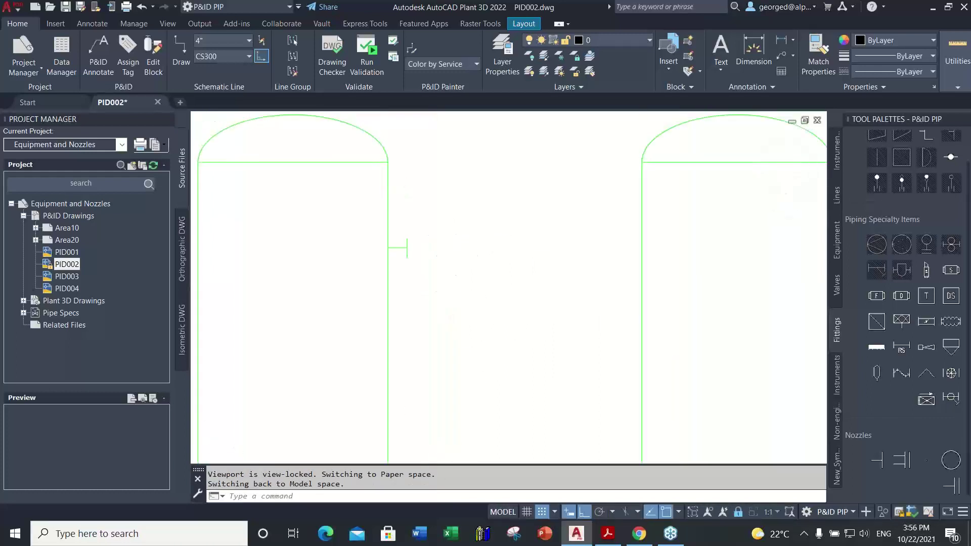
pyautogui.scroll(4, 425, 270)
pyautogui.click(425, 273)
pyautogui.rightClick(427, 273)
pyautogui.click(469, 225)
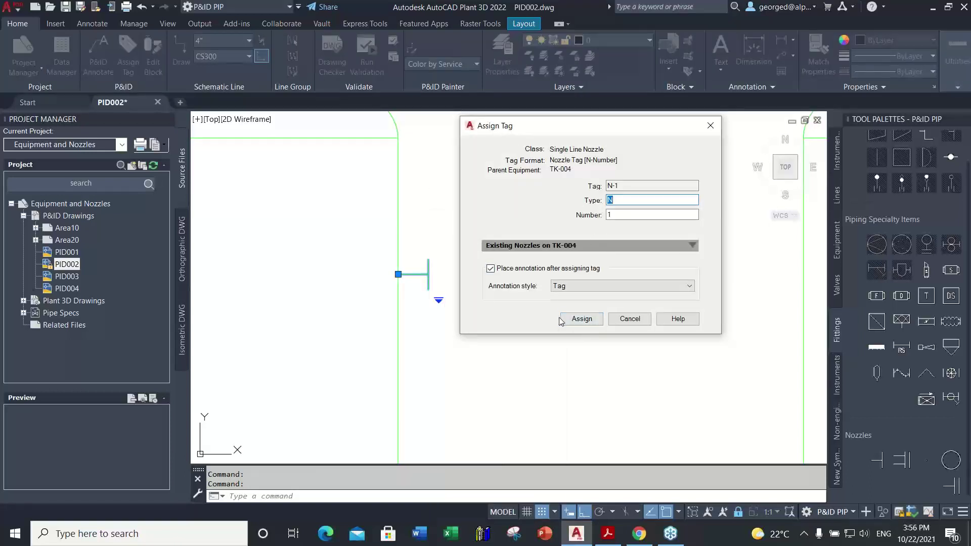
pyautogui.click(586, 324)
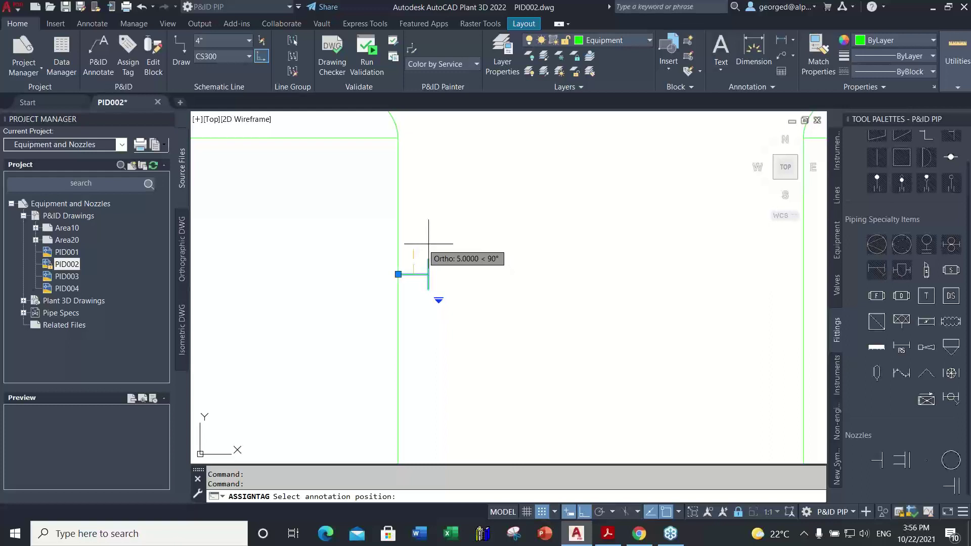
pyautogui.press('F8')
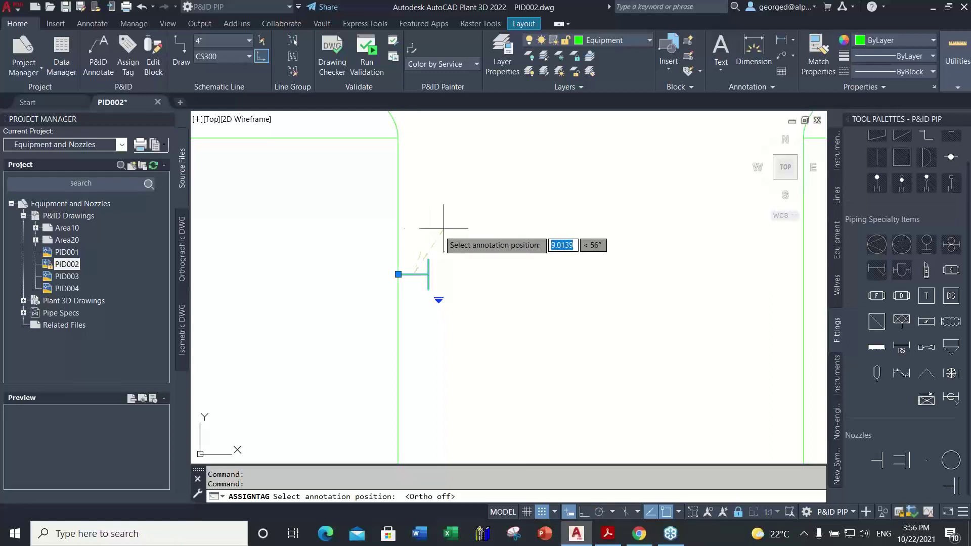
pyautogui.click(445, 224)
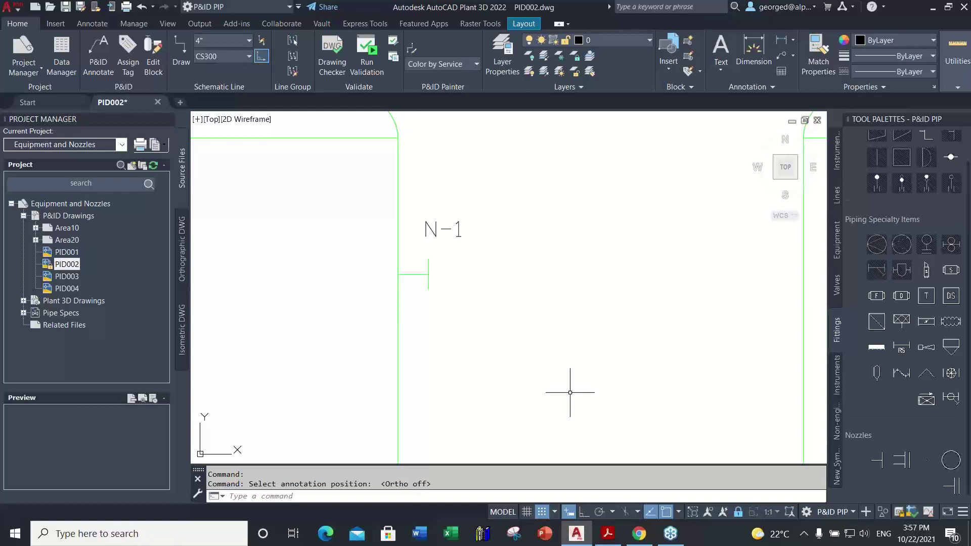
pyautogui.press('Escape')
# Step: Open the P&ID object's block of vessel TK-005 for editing and move the edit dialog clear of the vessel
pyautogui.scroll(-10, 616, 336)
pyautogui.moveTo(568, 320)
pyautogui.mouseDown(button='middle')
pyautogui.moveTo(491, 286)
pyautogui.moveTo(470, 264)
pyautogui.mouseUp(button='middle')
pyautogui.scroll(5, 472, 278)
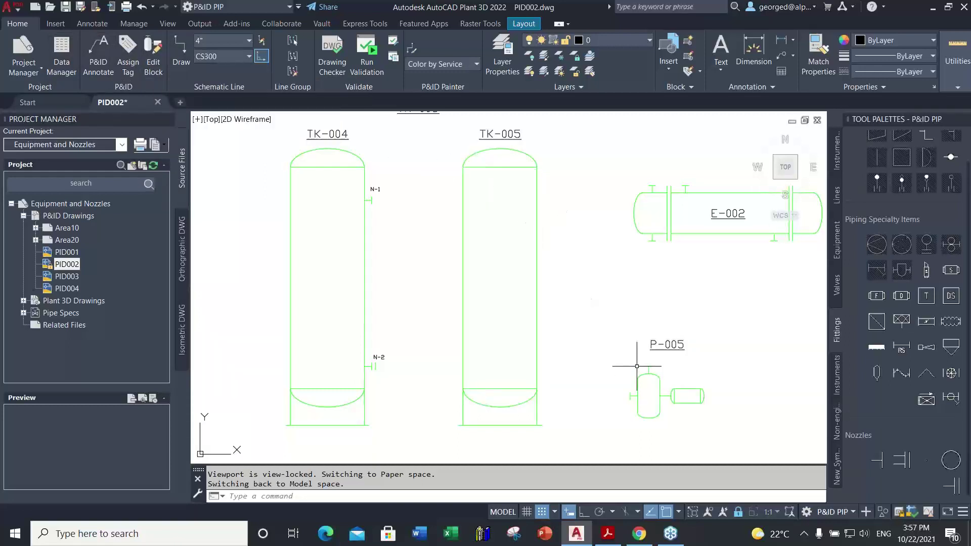
pyautogui.click(536, 243)
pyautogui.rightClick(536, 244)
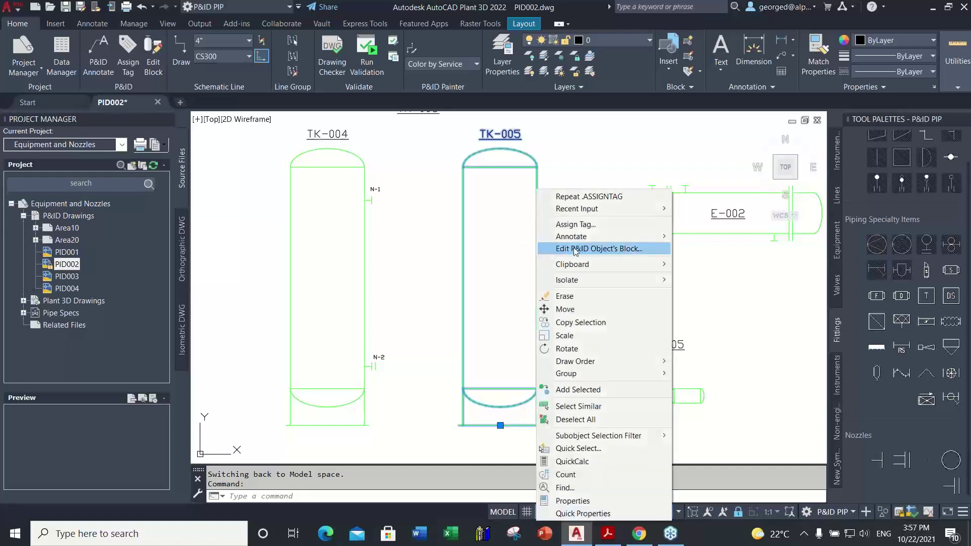
pyautogui.click(612, 250)
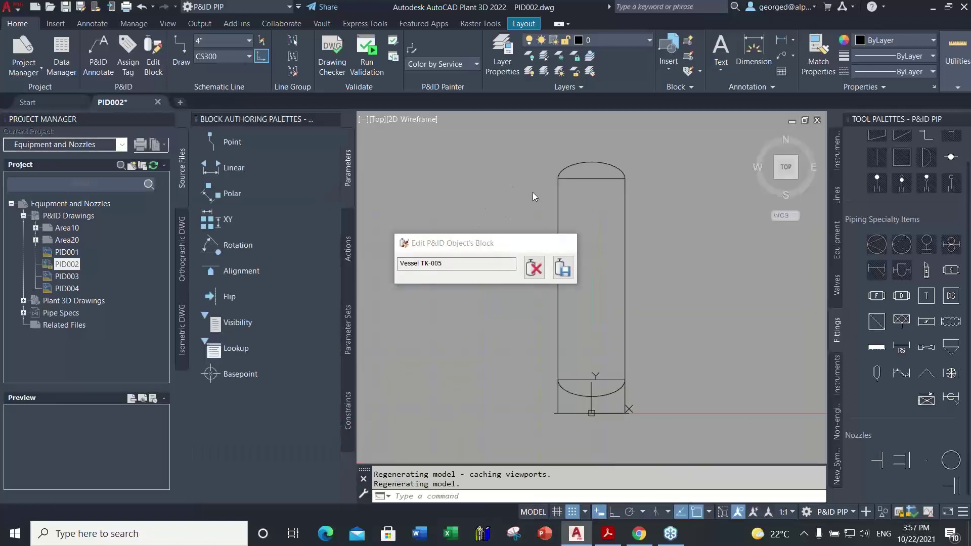
pyautogui.click(517, 245)
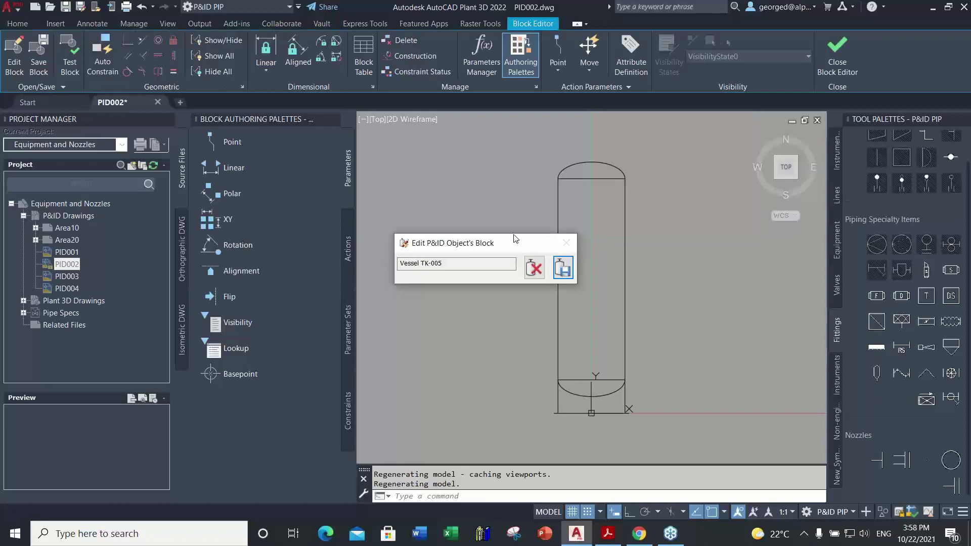
pyautogui.moveTo(517, 245); pyautogui.dragTo(521, 196)
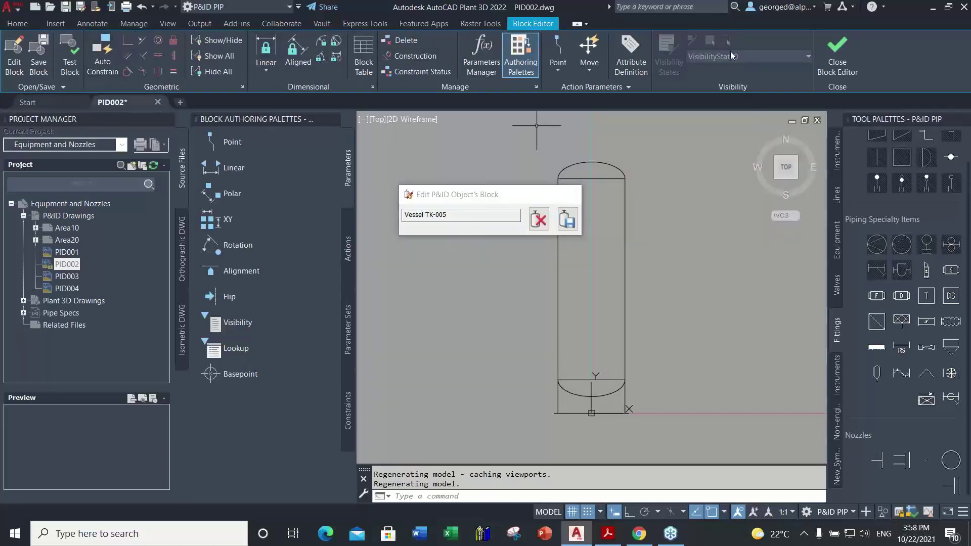
pyautogui.moveTo(487, 197); pyautogui.dragTo(461, 108)
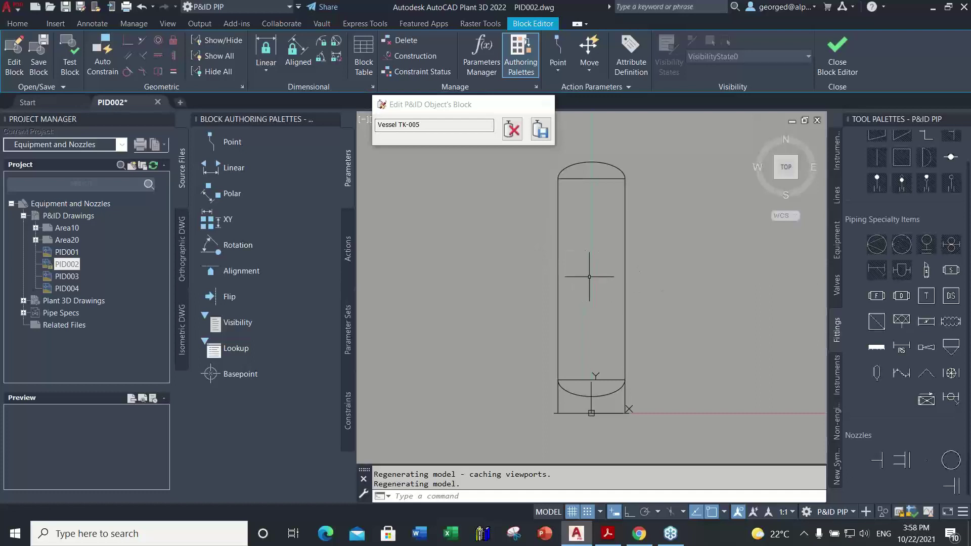
# Step: With snap off, draw a horizontal line across the TK-005 vessel from wall to wall at about mid-height
pyautogui.write('line')
pyautogui.press('Return')
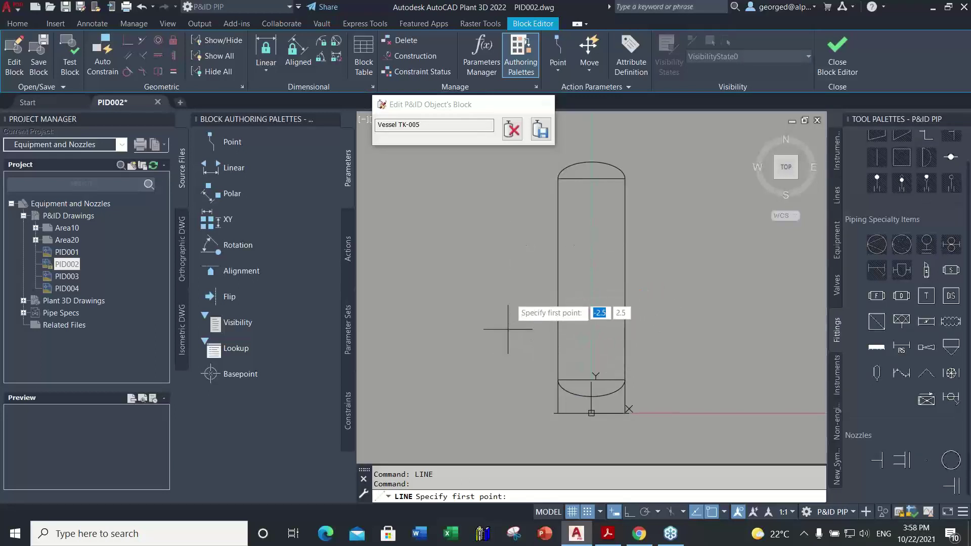
pyautogui.click(587, 512)
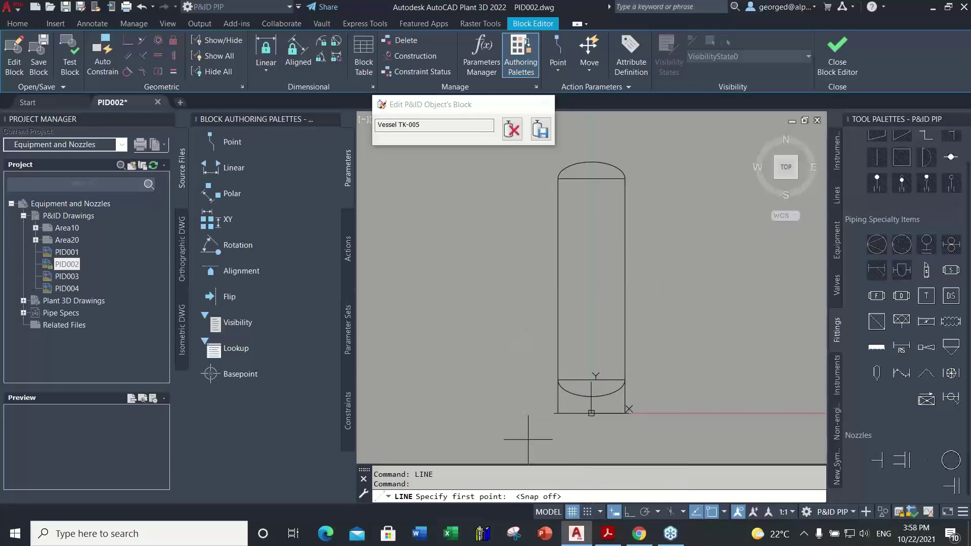
pyautogui.click(556, 281)
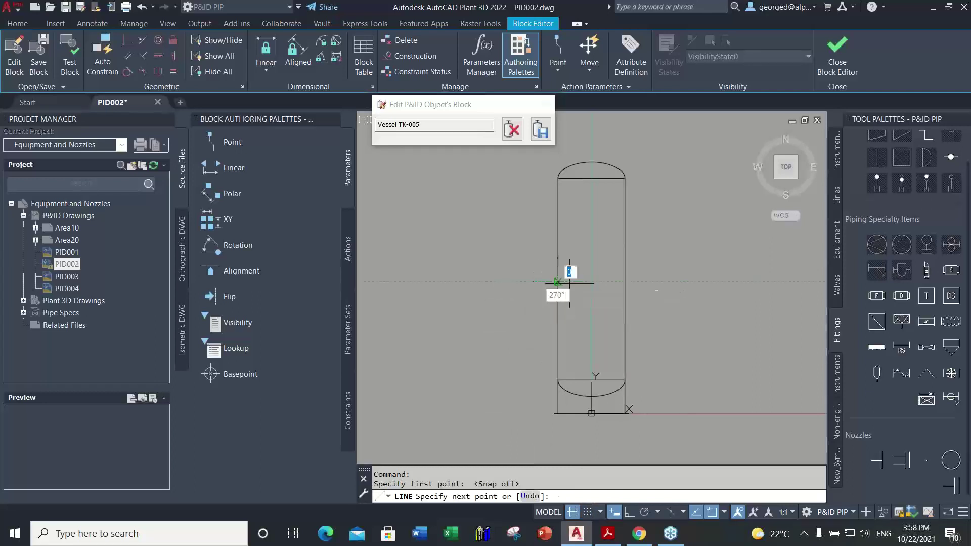
pyautogui.click(625, 281)
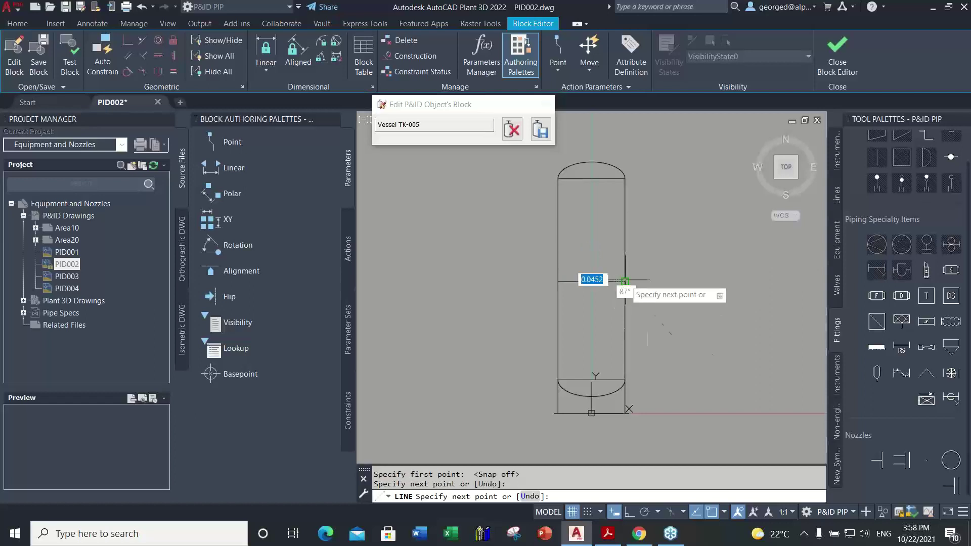
pyautogui.rightClick(672, 319)
pyautogui.click(688, 329)
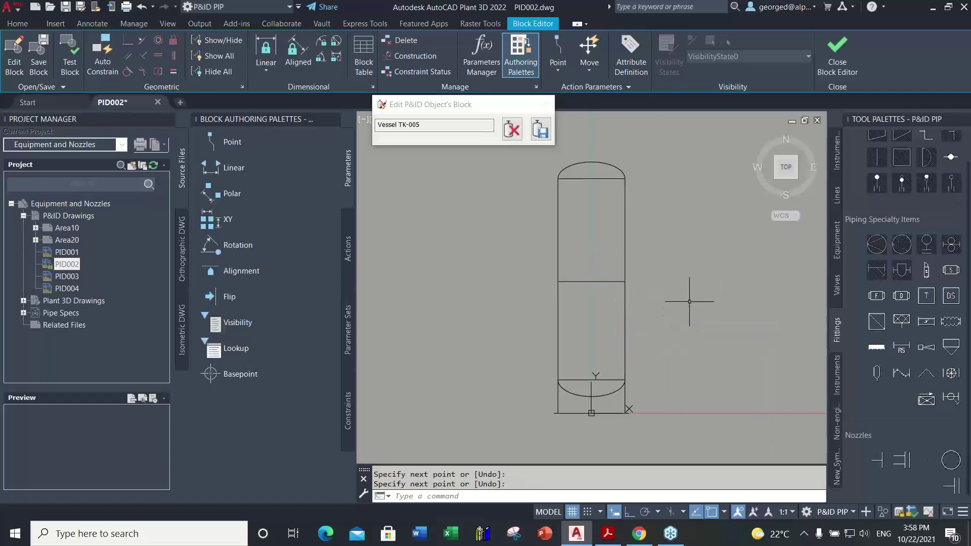
# Step: Draw a circle of about 0.51 radius on the vessel's centre axis, between the horizontal line and the lower head
pyautogui.write('CIRCLE')
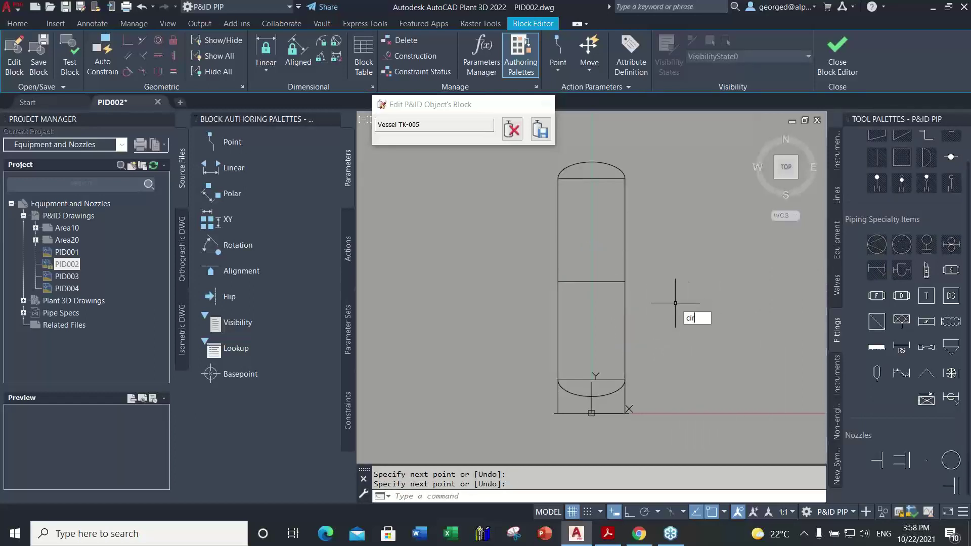
pyautogui.press('Return')
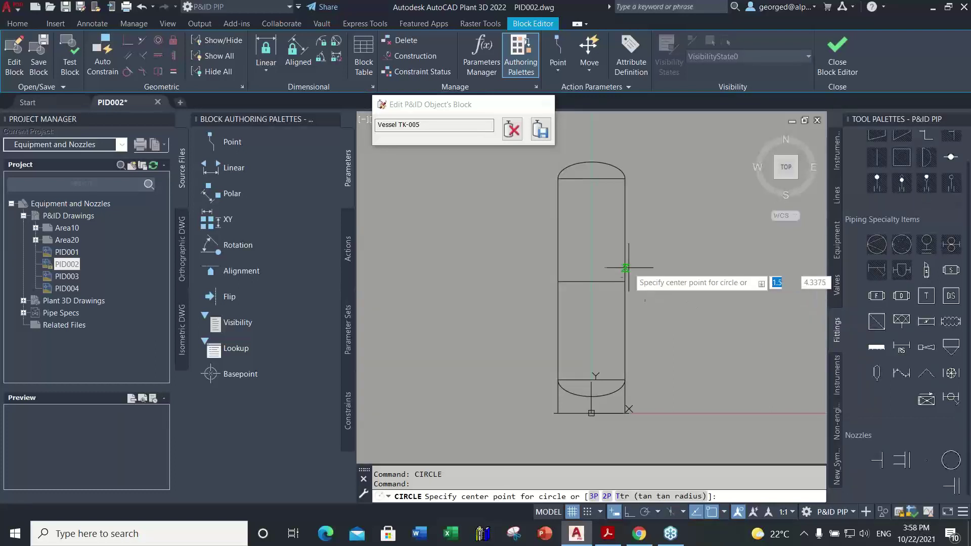
pyautogui.click(591, 334)
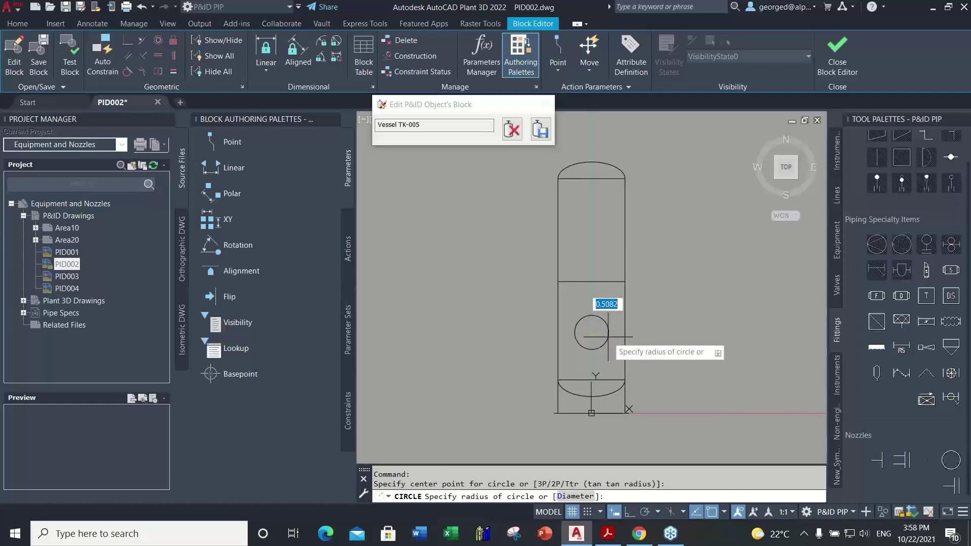
pyautogui.click(608, 337)
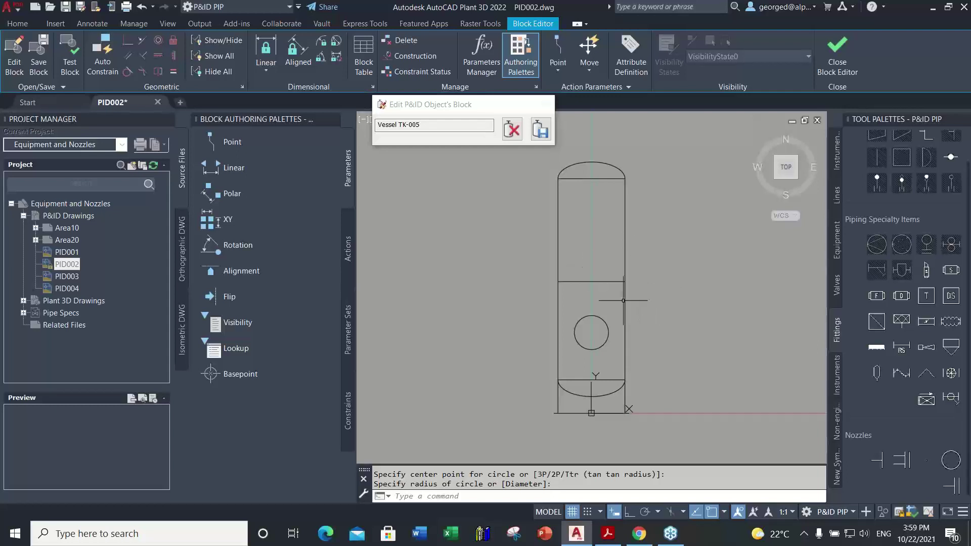
# Step: Save the edited TK-005 block back to the drawing and exit block editing
pyautogui.click(542, 131)
pyautogui.click(541, 130)
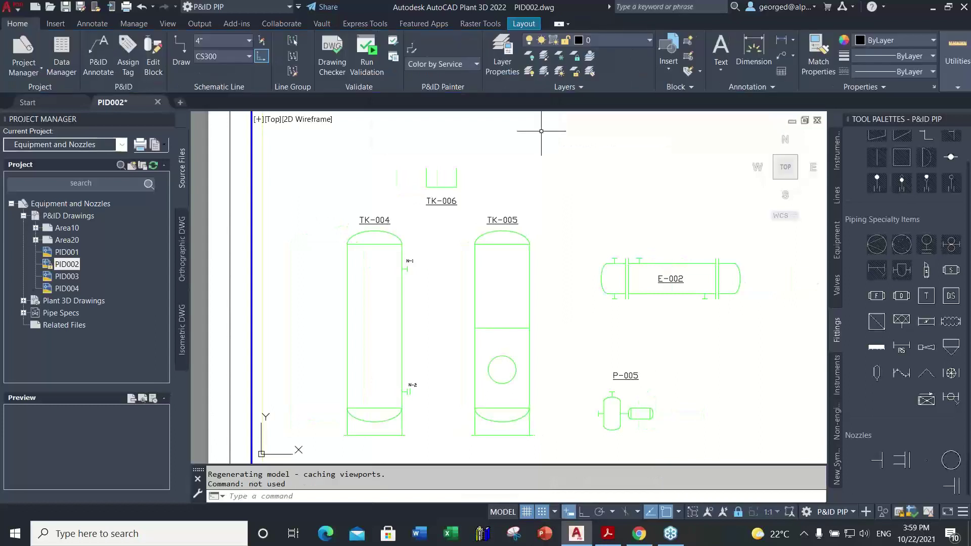
pyautogui.scroll(-3, 558, 302)
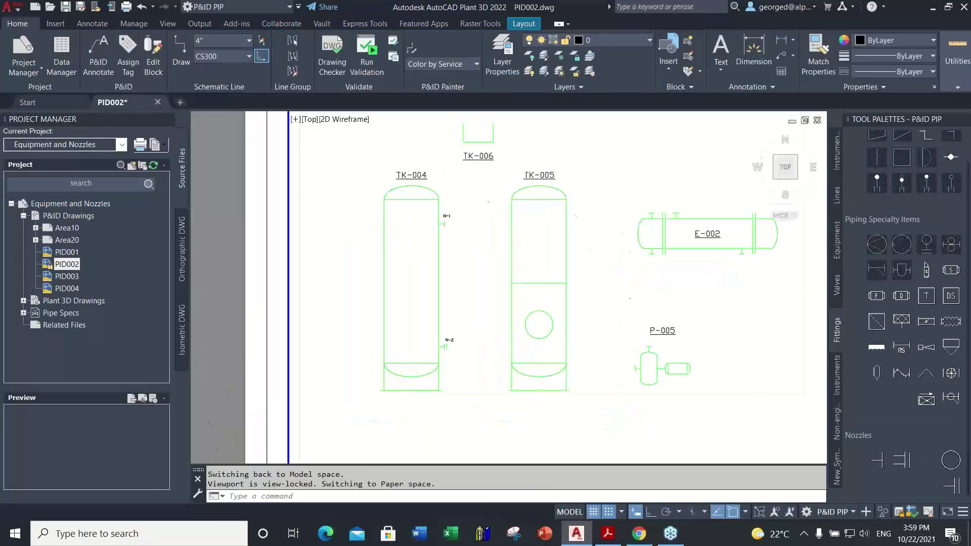
pyautogui.scroll(3, 559, 278)
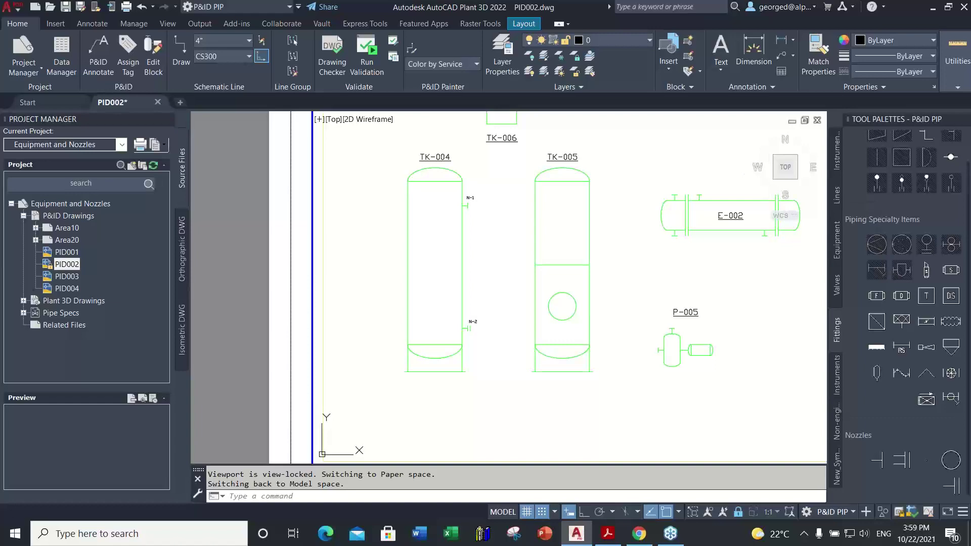
# Step: Switch to the training presentation in Adobe Acrobat Reader, maximize it and read the slides on piping design and line creation from page 30 to 32
pyautogui.hotkey('alt', 'Tab')
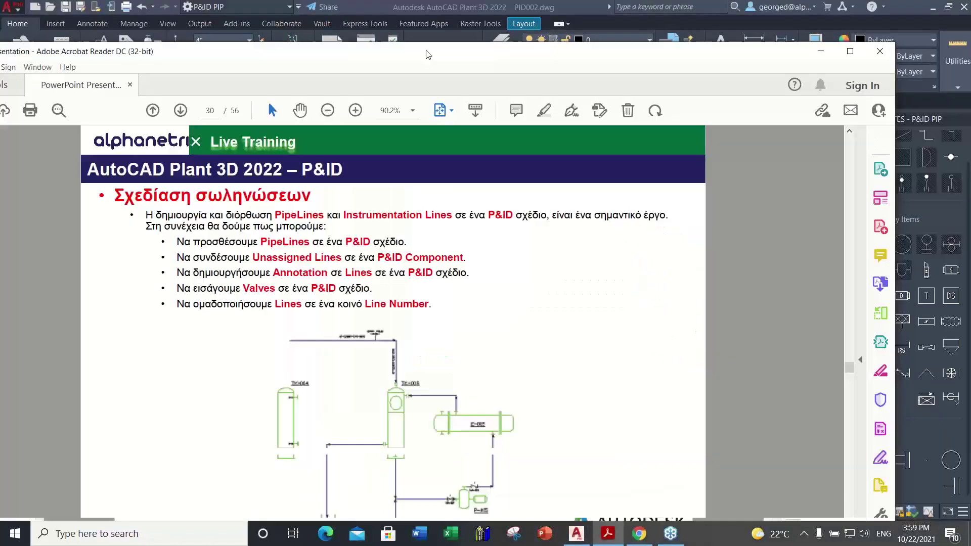
pyautogui.moveTo(428, 55); pyautogui.dragTo(463, 16)
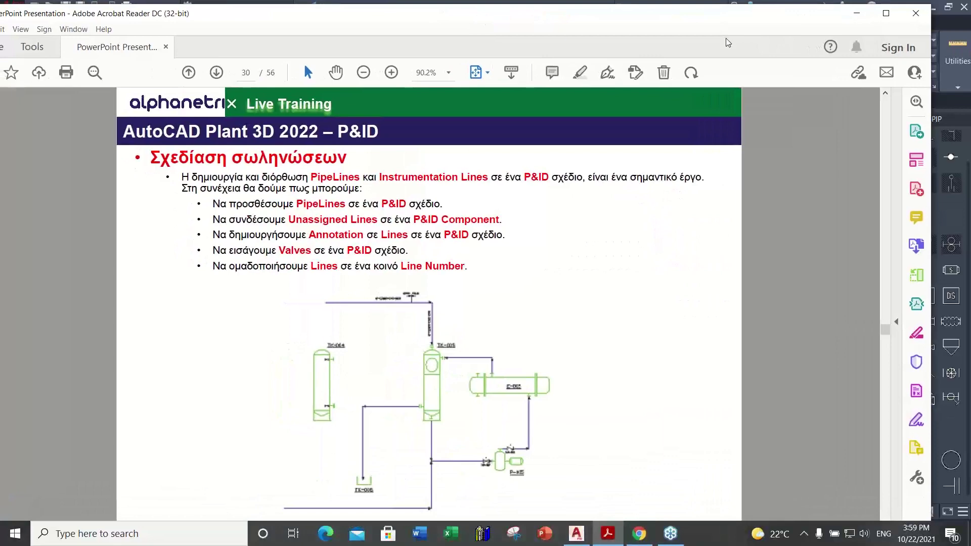
pyautogui.click(885, 13)
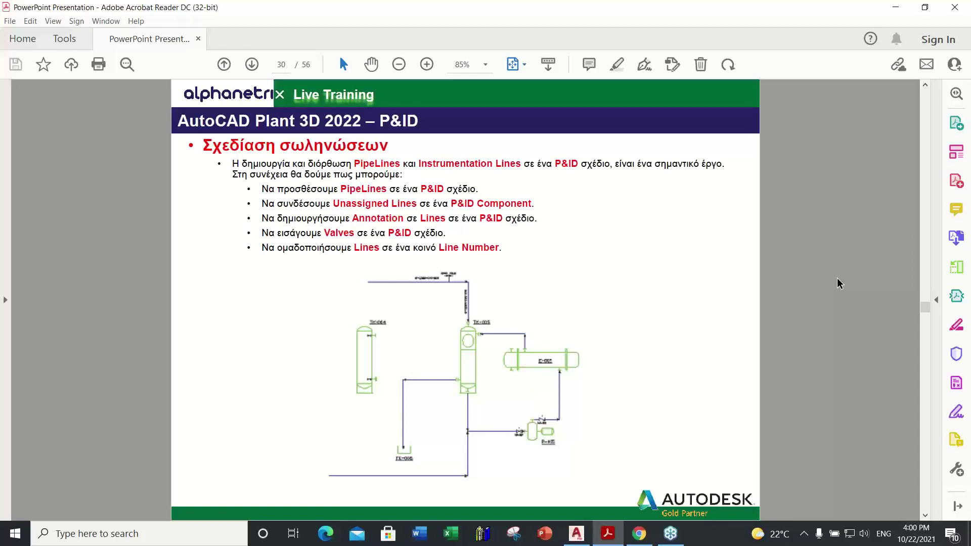
pyautogui.scroll(-2, 682, 268)
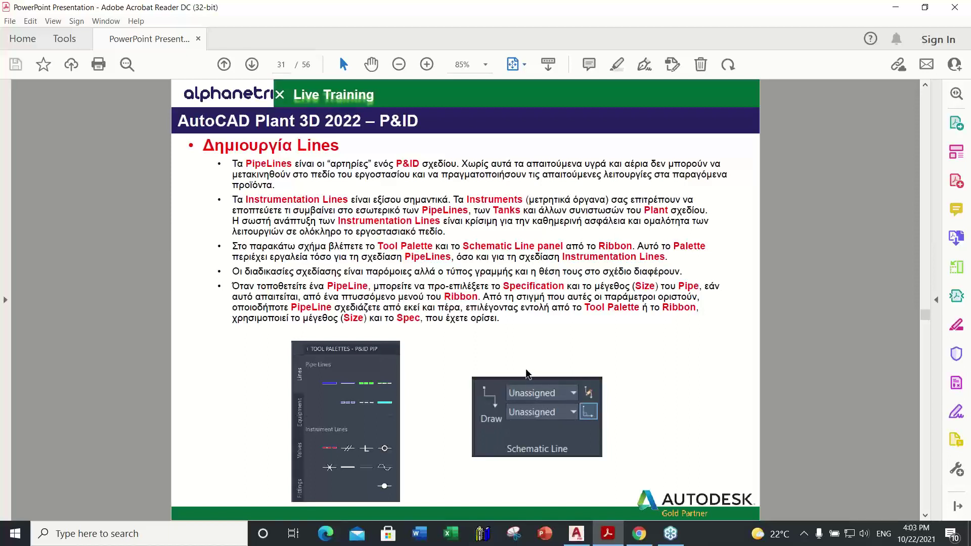
pyautogui.press('pagedown')
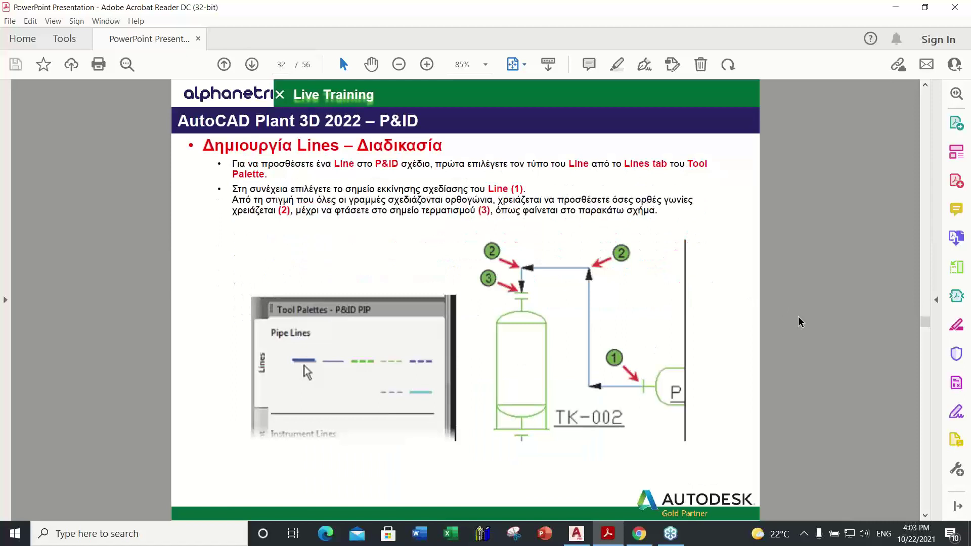
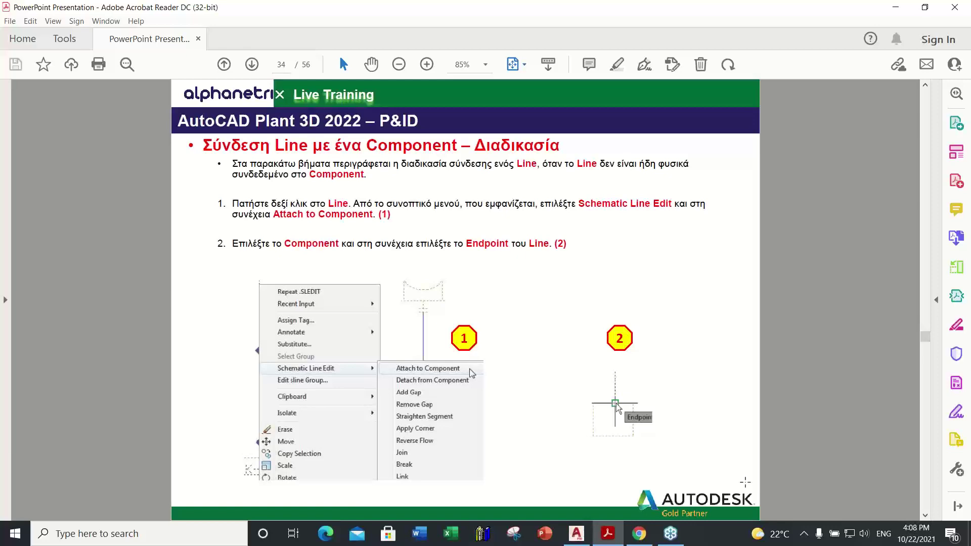
# Step: Read slides 34 to 39 on attaching and annotating lines, inserting valves, grouping lines, the P&ID Painter and exercise 03
pyautogui.scroll(-1, 580, 367)
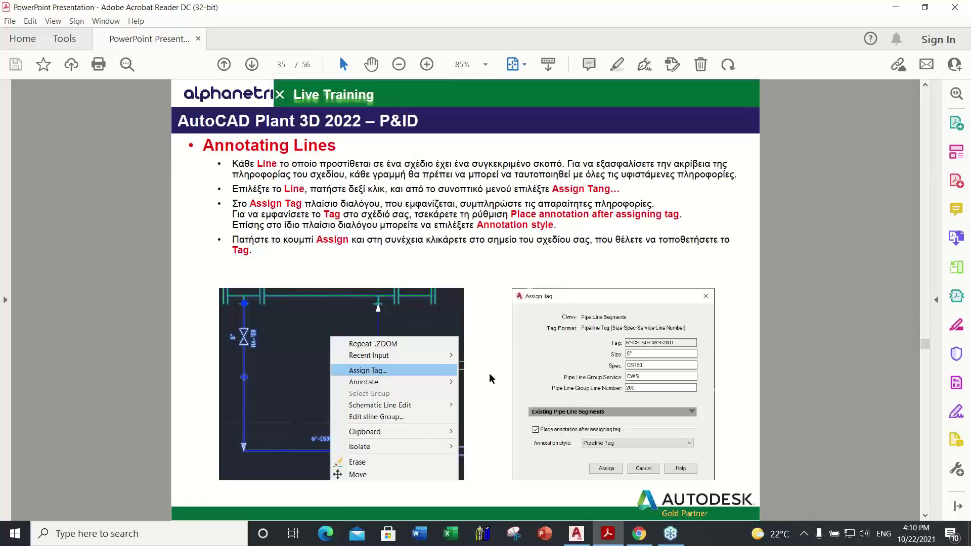
pyautogui.scroll(-1, 489, 372)
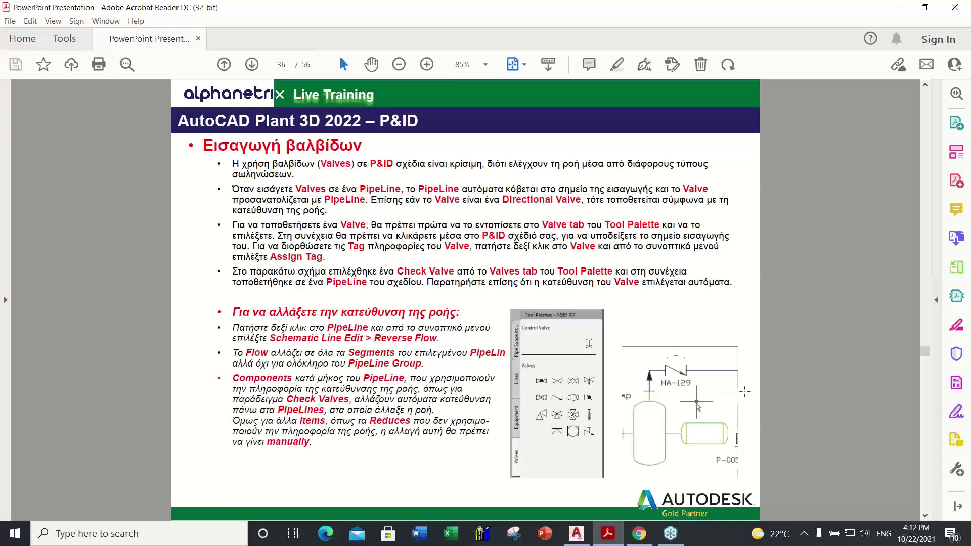
pyautogui.scroll(-2, 600, 338)
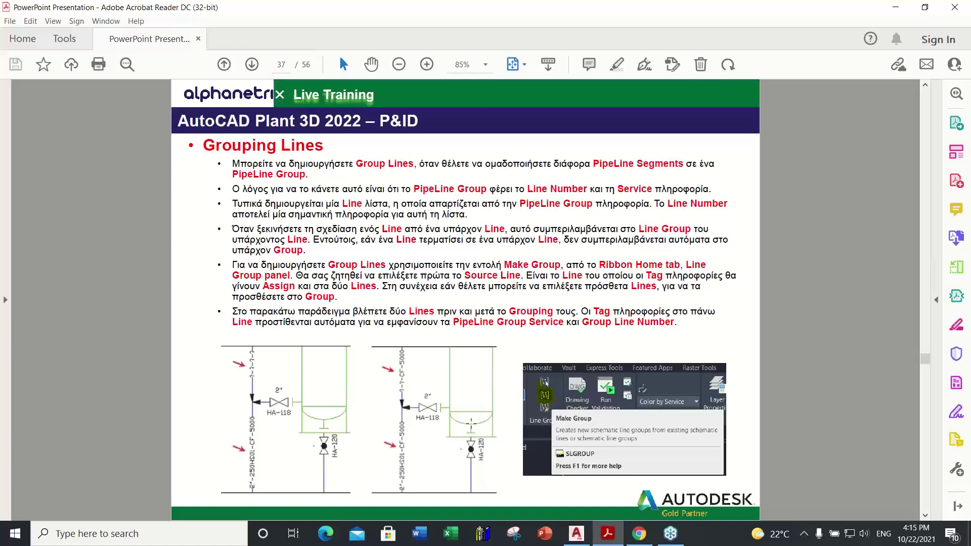
pyautogui.scroll(-1, 663, 359)
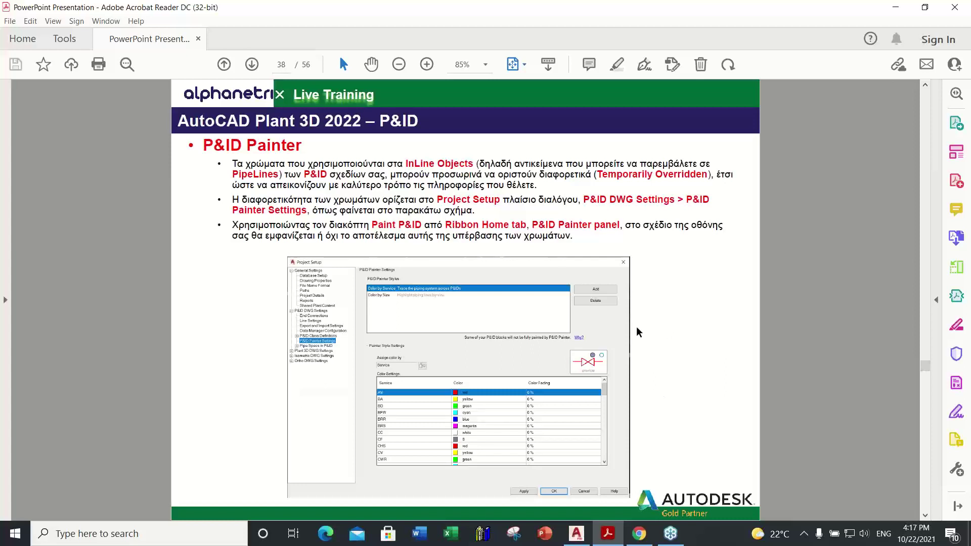
pyautogui.scroll(-1, 500, 312)
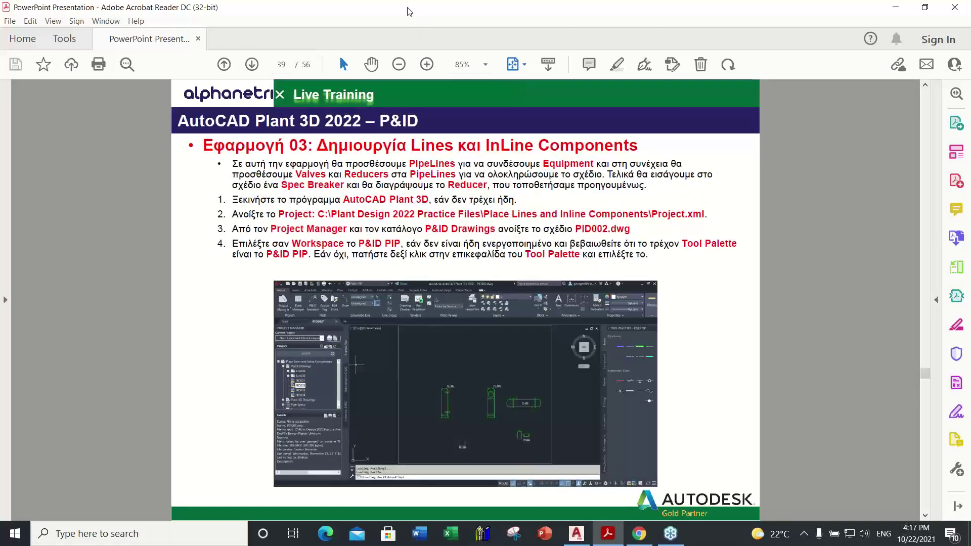
# Step: Switch back to AutoCAD Plant 3D and close all open drawings without saving the changes to PID002.dwg
pyautogui.press('super+Down')
pyautogui.press('super+Down')
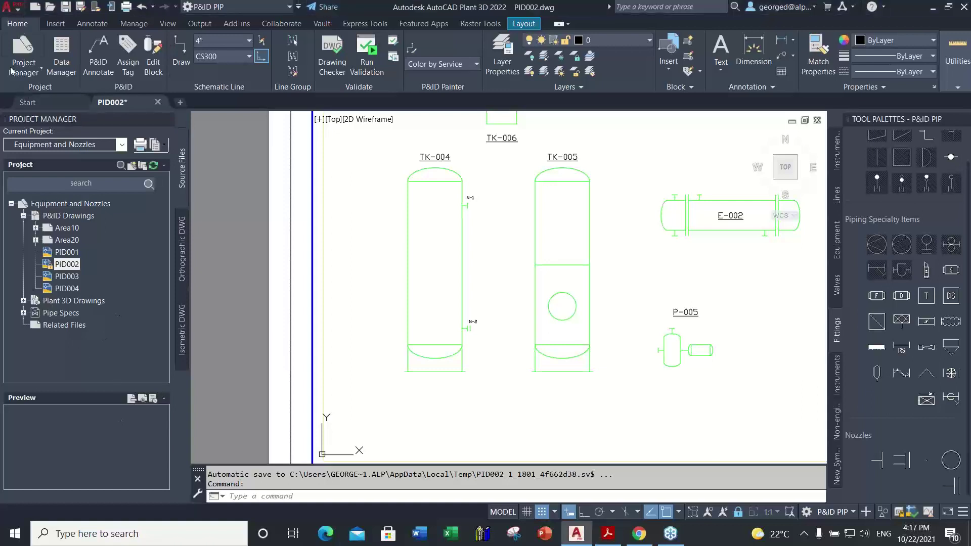
pyautogui.click(17, 9)
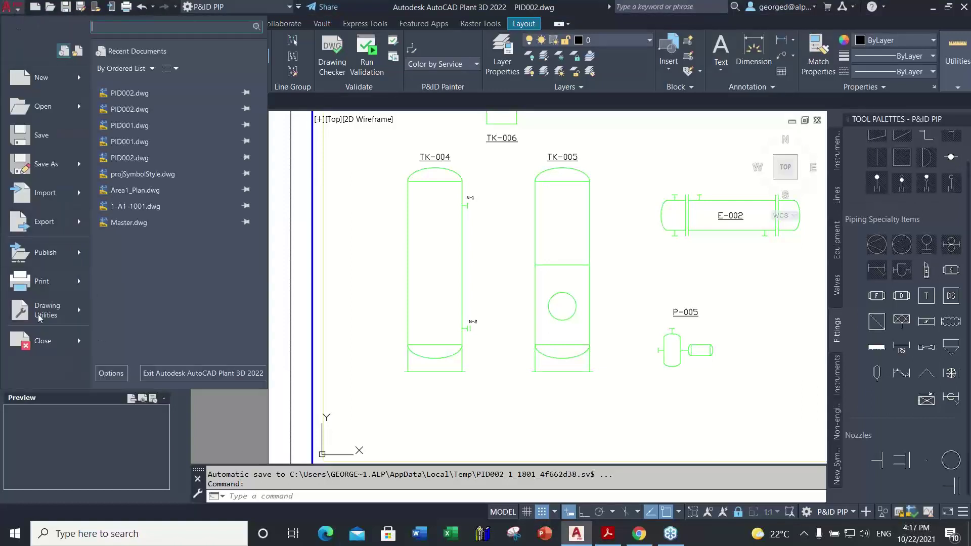
pyautogui.moveTo(67, 344)
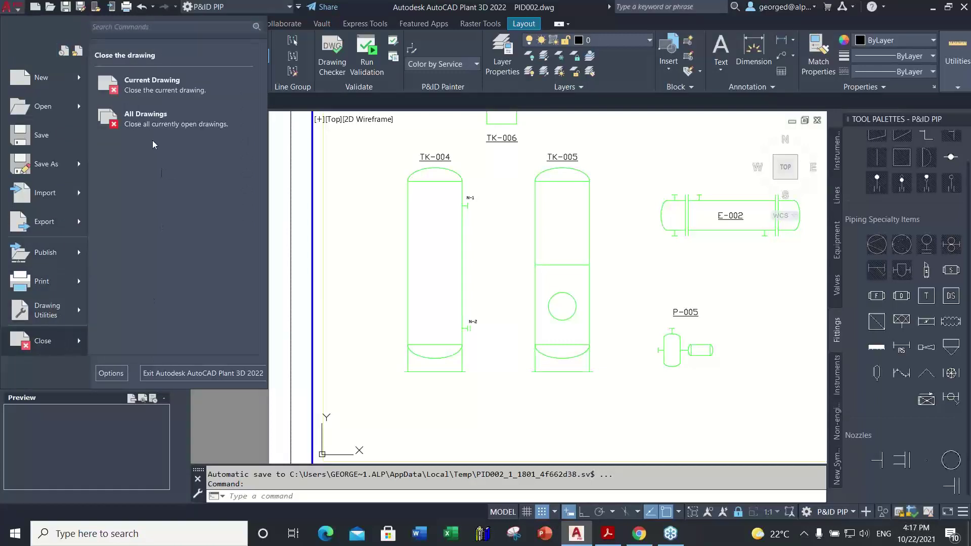
pyautogui.click(152, 121)
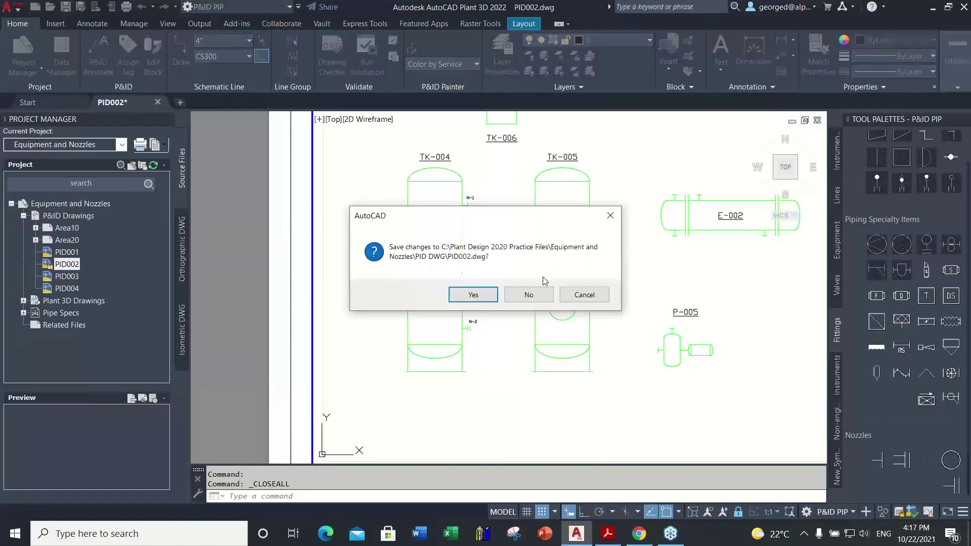
pyautogui.click(529, 296)
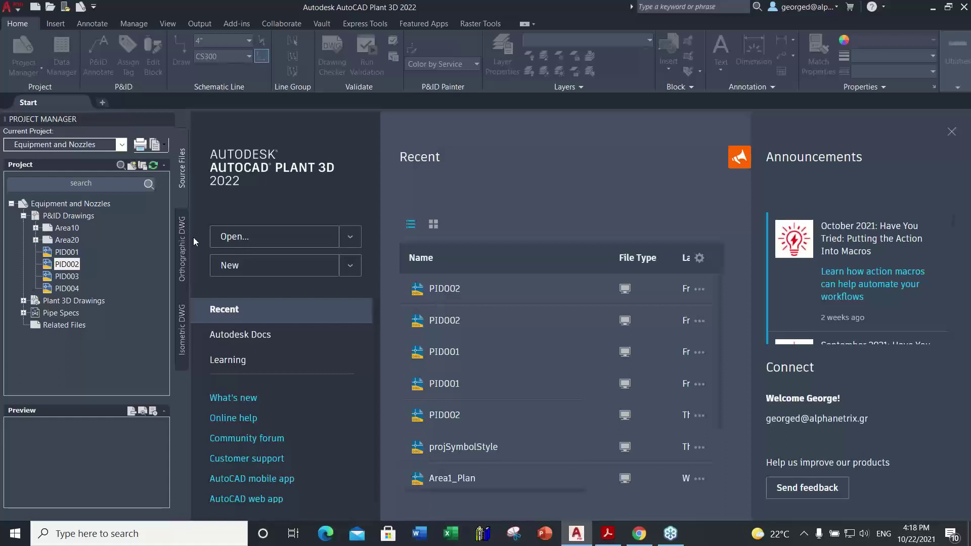
# Step: Switch to the Place Lines and Inline Components project and open PID002 from its P&ID drawings
pyautogui.click(122, 146)
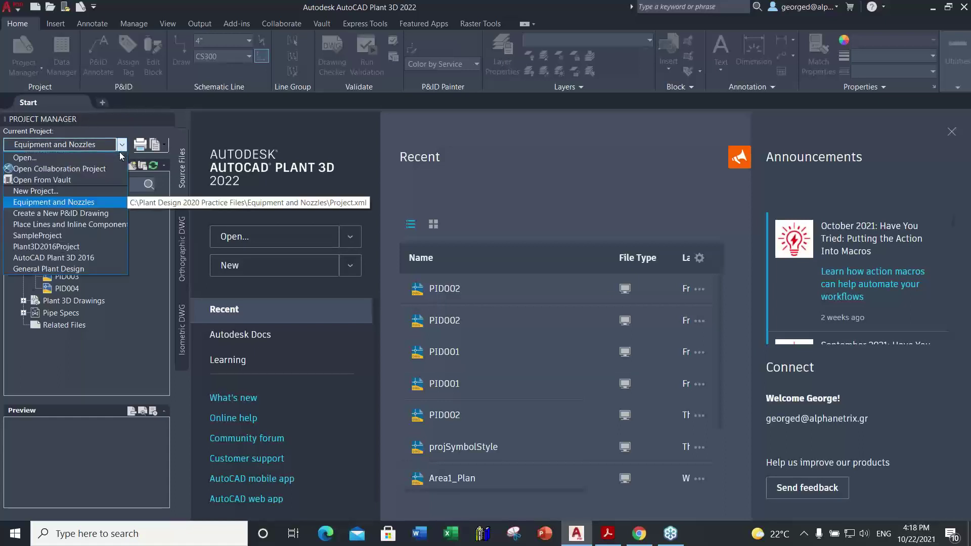
pyautogui.click(90, 227)
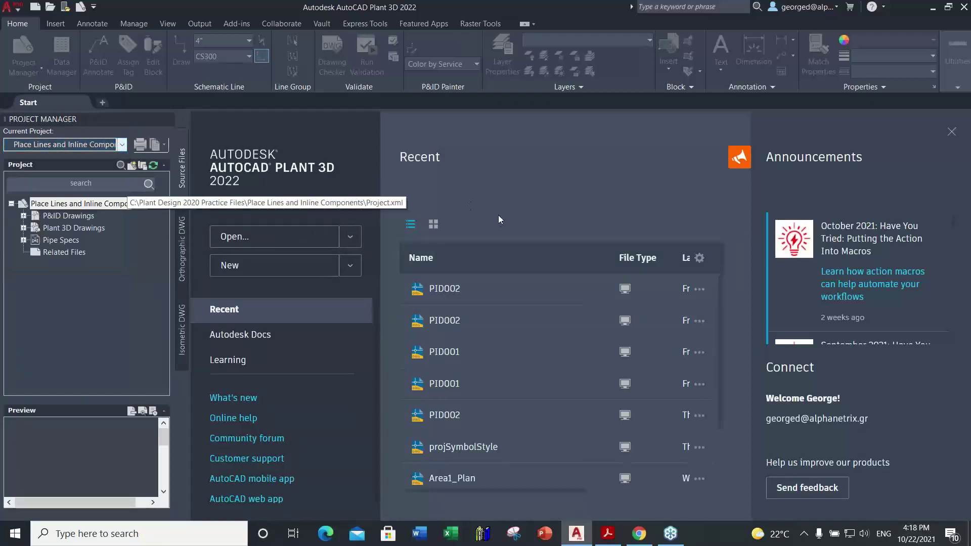
pyautogui.click(24, 216)
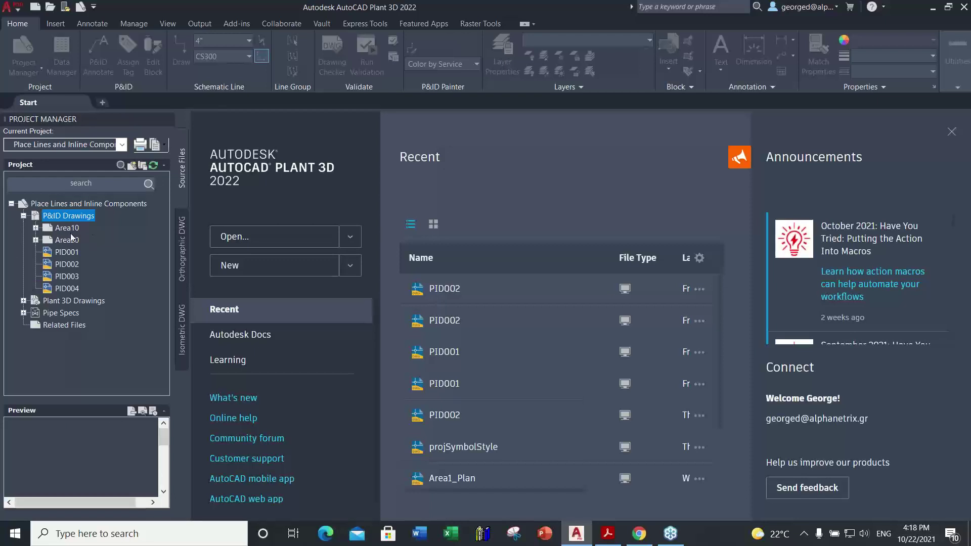
pyautogui.click(56, 264)
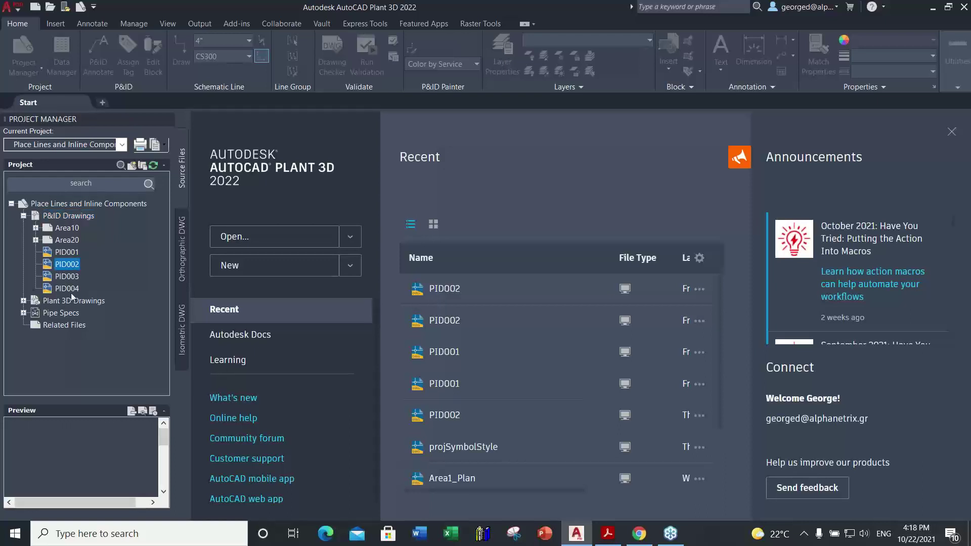
pyautogui.doubleClick(52, 265)
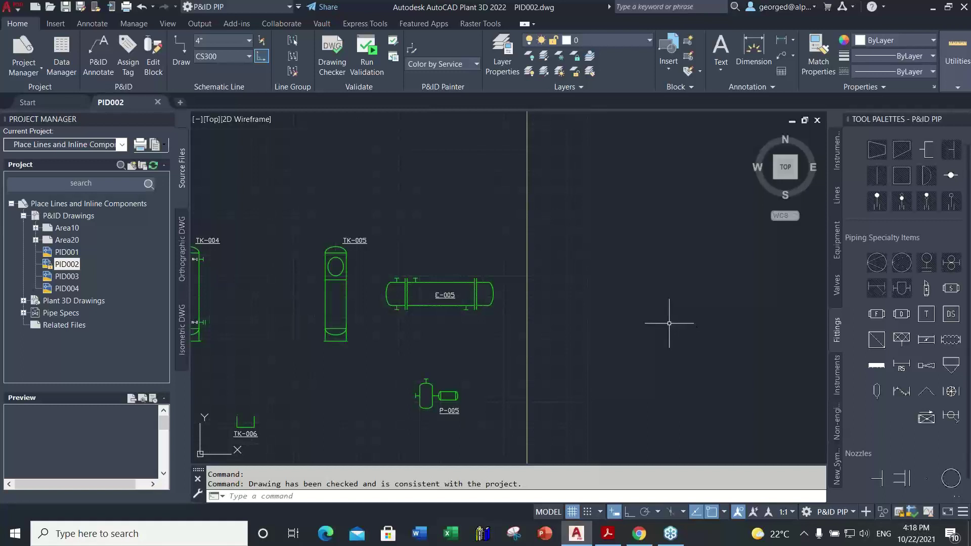
# Step: Frame the equipment in PID002 and turn off the drawing grid
pyautogui.middleClick(620, 288)
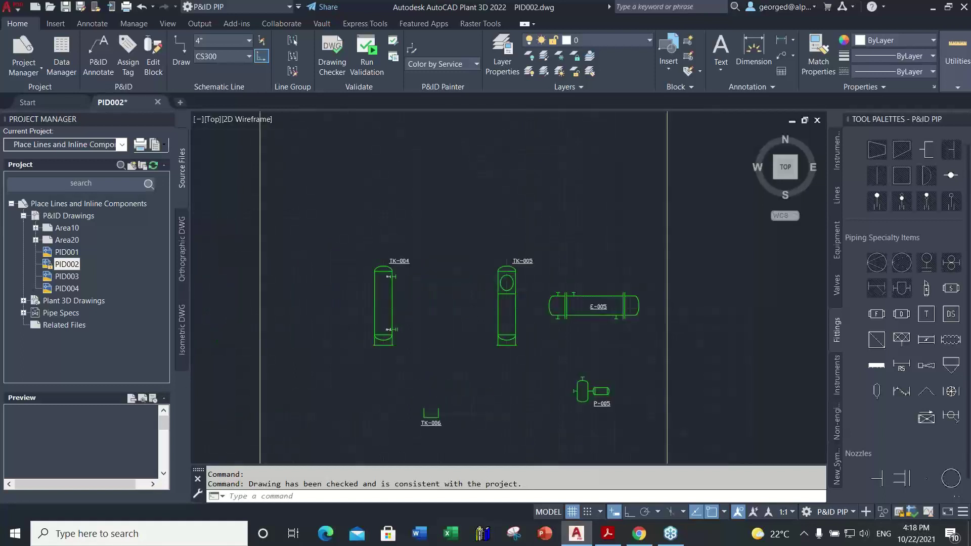
pyautogui.middleClick(532, 382)
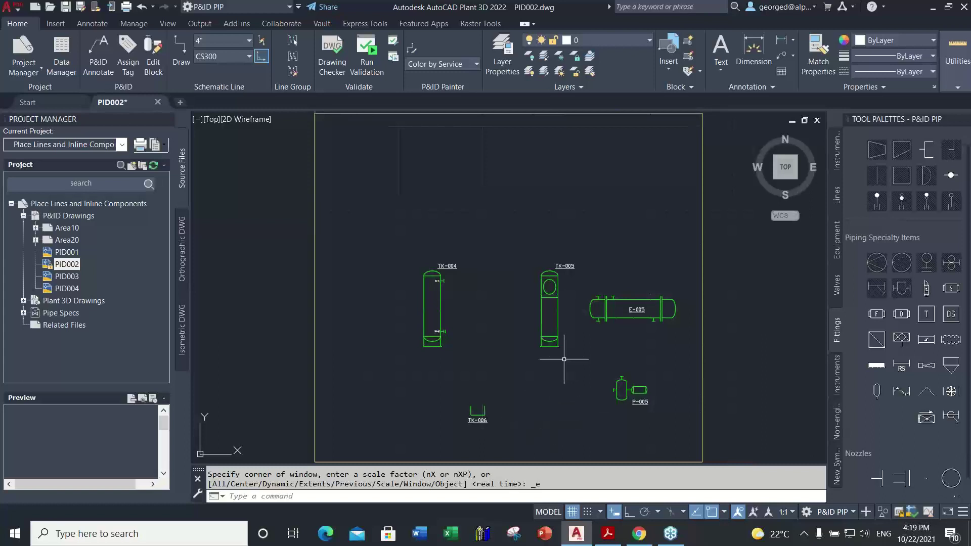
pyautogui.scroll(2, 565, 356)
pyautogui.moveTo(549, 377); pyautogui.dragTo(520, 331, button='middle')
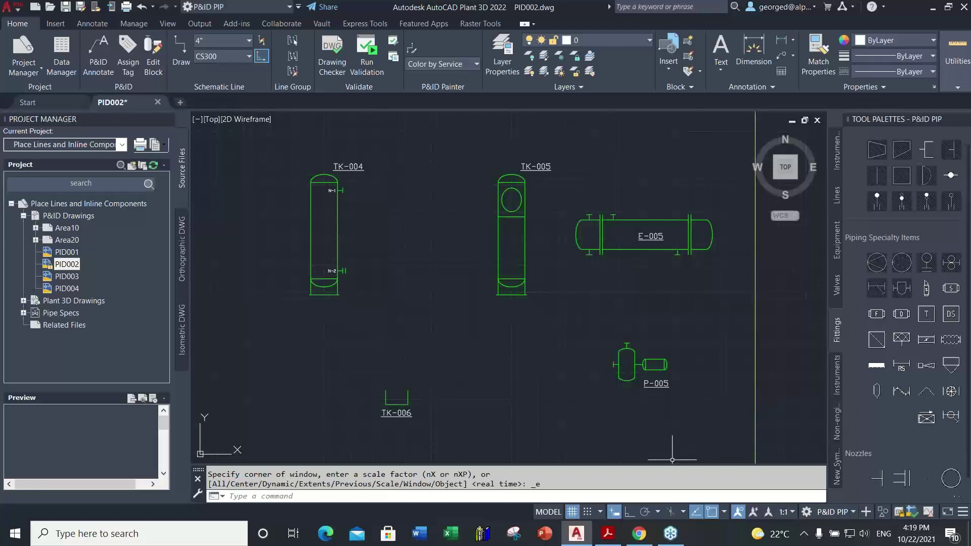
pyautogui.click(570, 513)
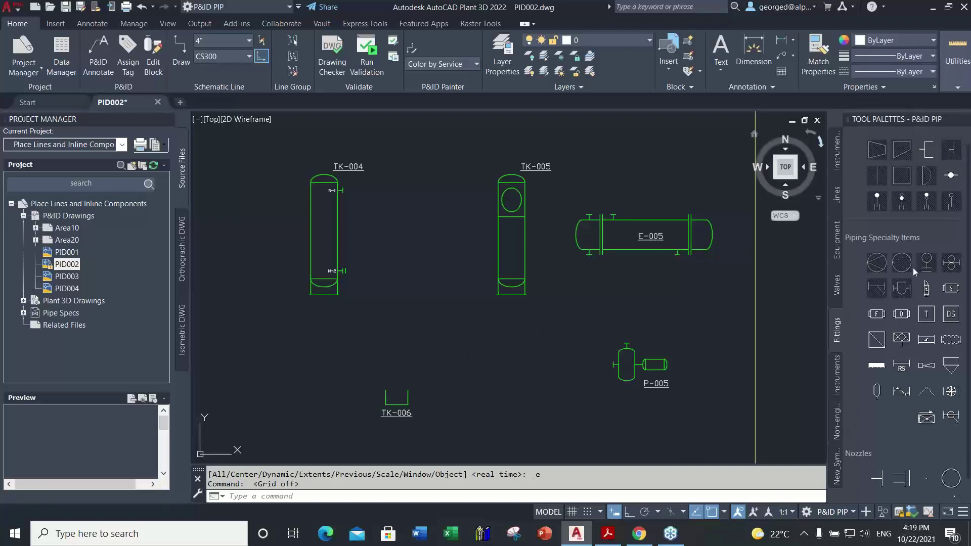
# Step: Draw a solid blue pipe line from above TK-004 horizontally about 187 units, turning down onto the top centre of vessel TK-005
pyautogui.click(836, 203)
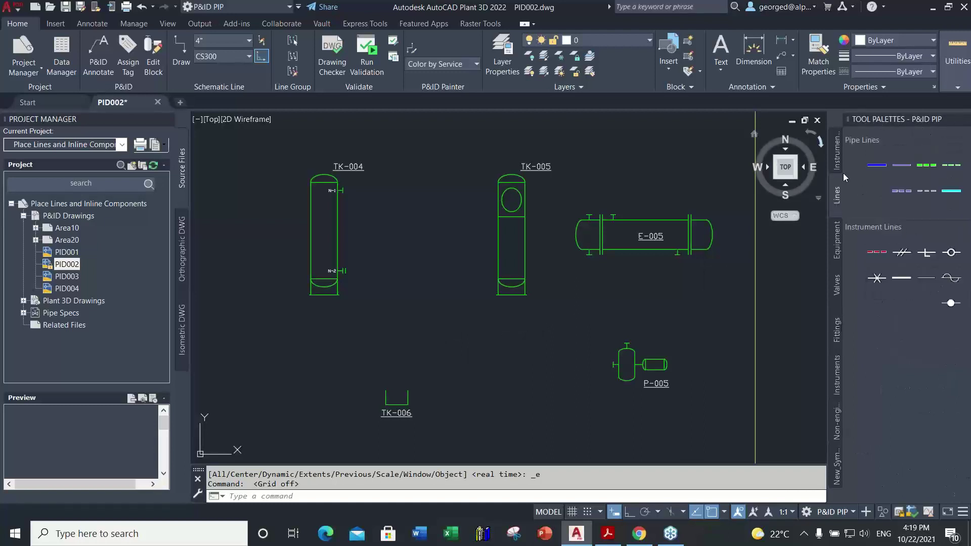
pyautogui.click(876, 172)
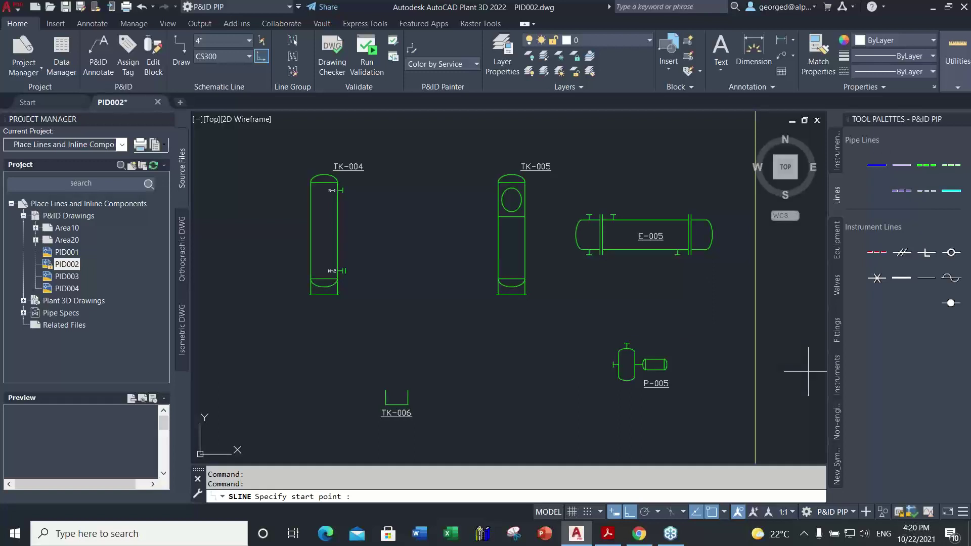
pyautogui.moveTo(341, 115); pyautogui.dragTo(394, 199, button='middle')
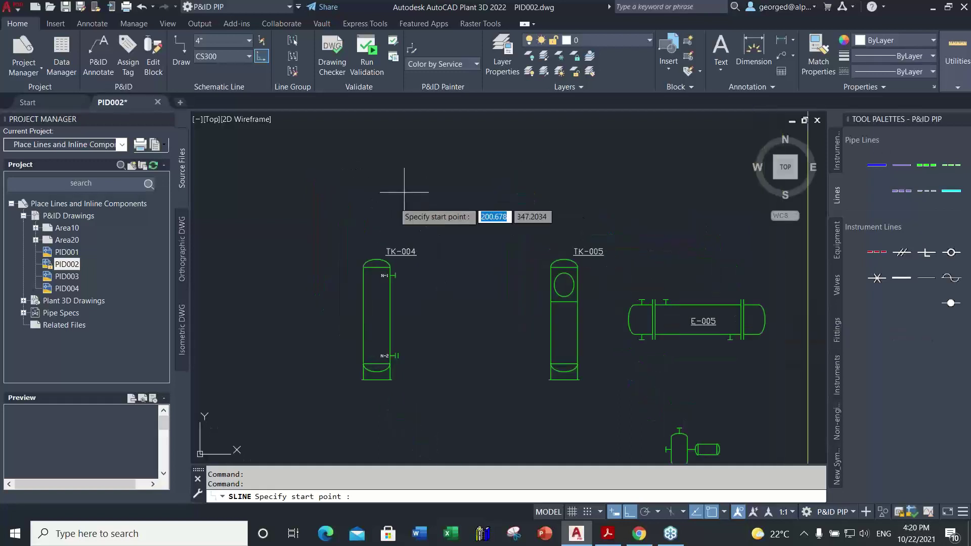
pyautogui.click(363, 201)
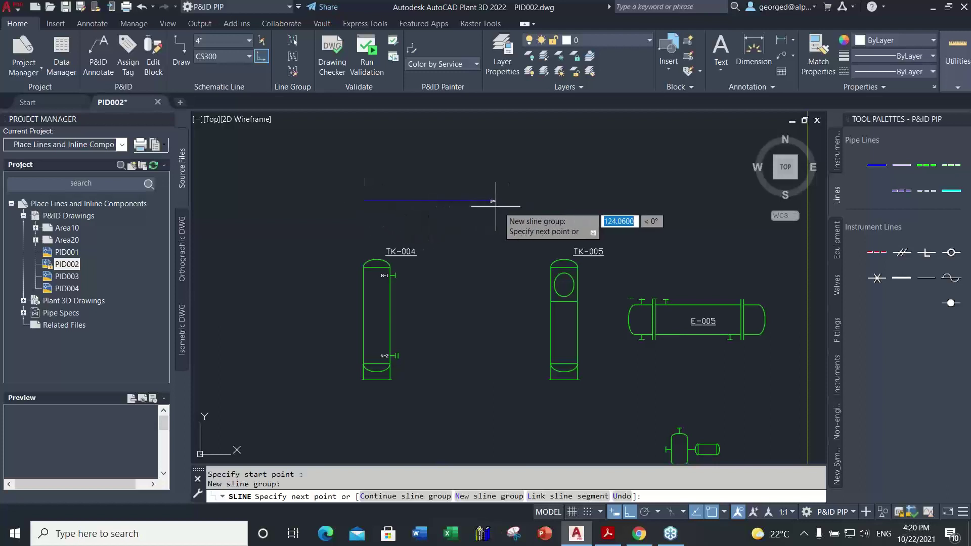
pyautogui.scroll(2, 559, 212)
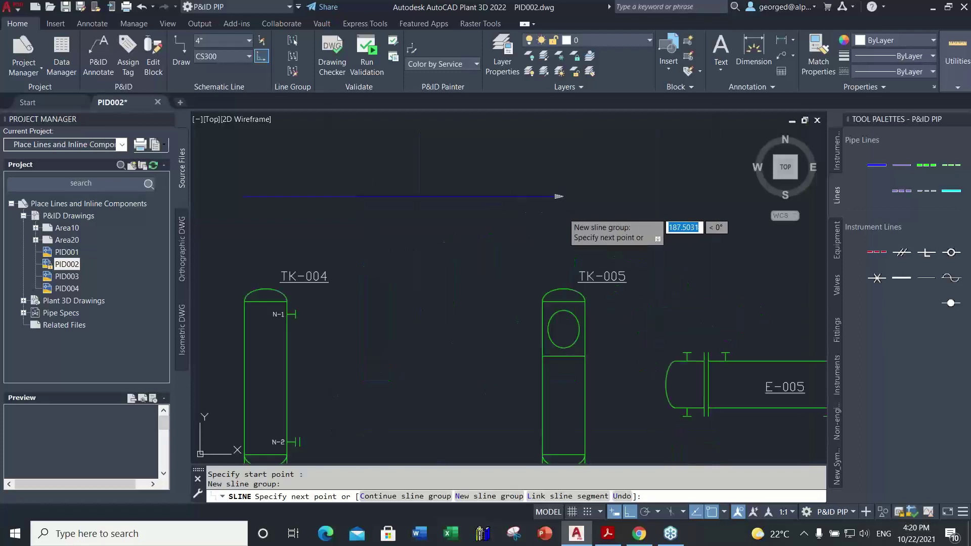
pyautogui.scroll(2, 564, 213)
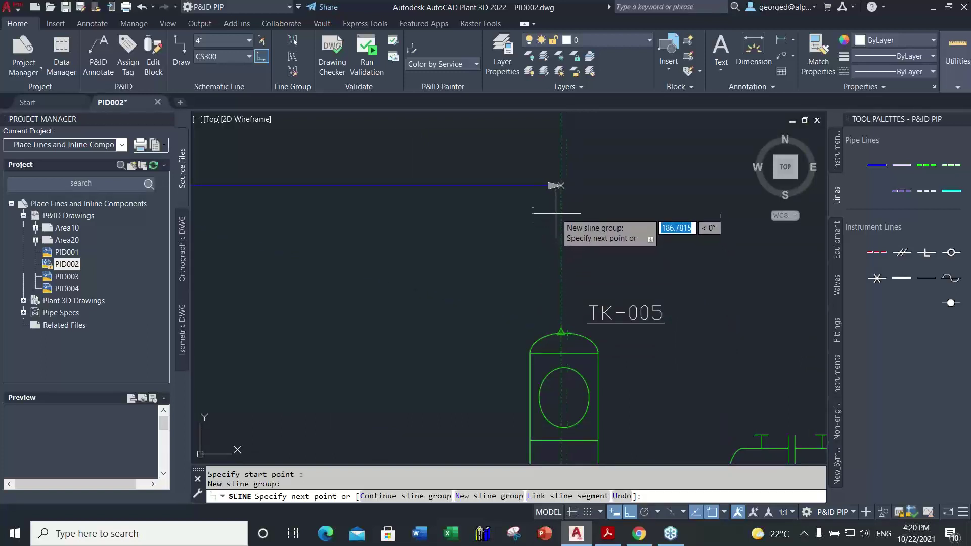
pyautogui.click(558, 195)
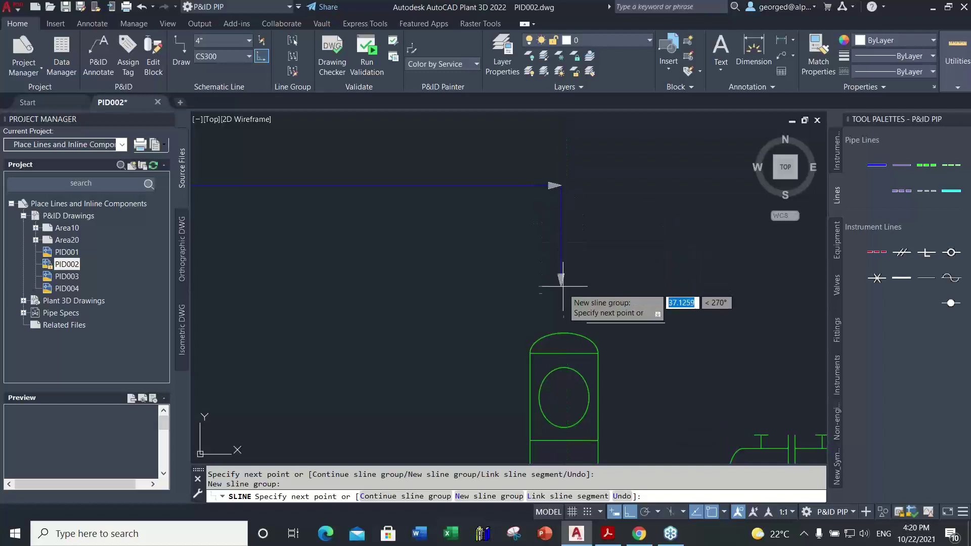
pyautogui.click(563, 333)
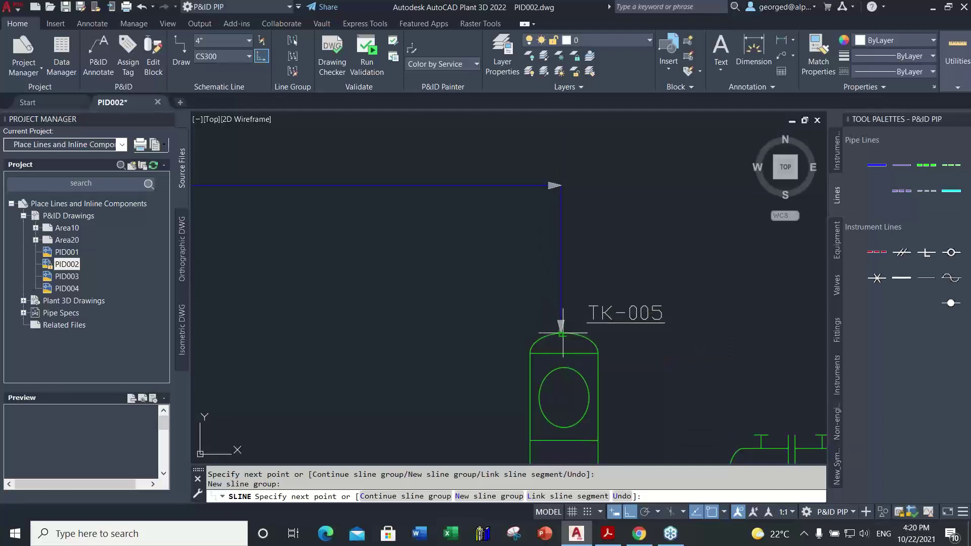
pyautogui.press('Return')
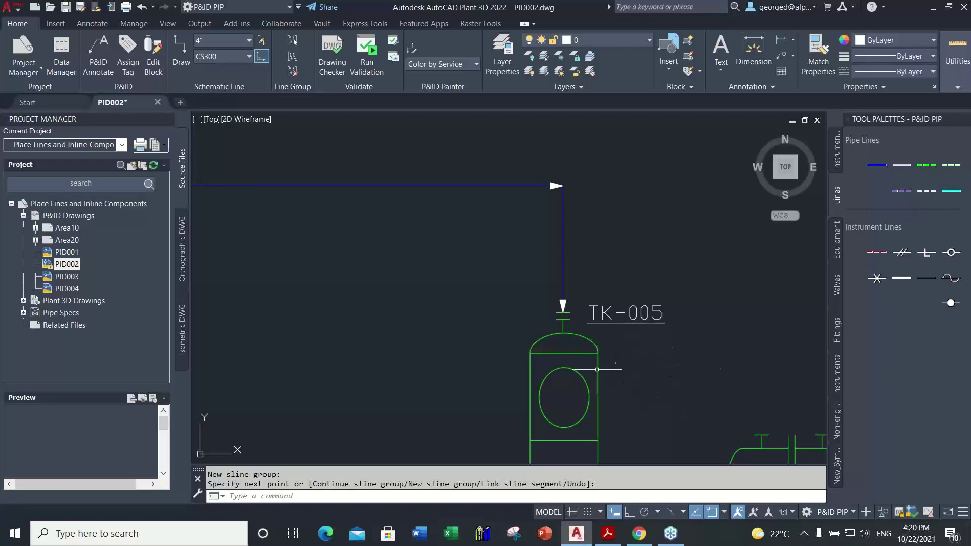
# Step: Examine the new pipe line's route, flow arrows and nozzle connection on top of vessel TK-005
pyautogui.moveTo(536, 378); pyautogui.dragTo(588, 338, button='middle')
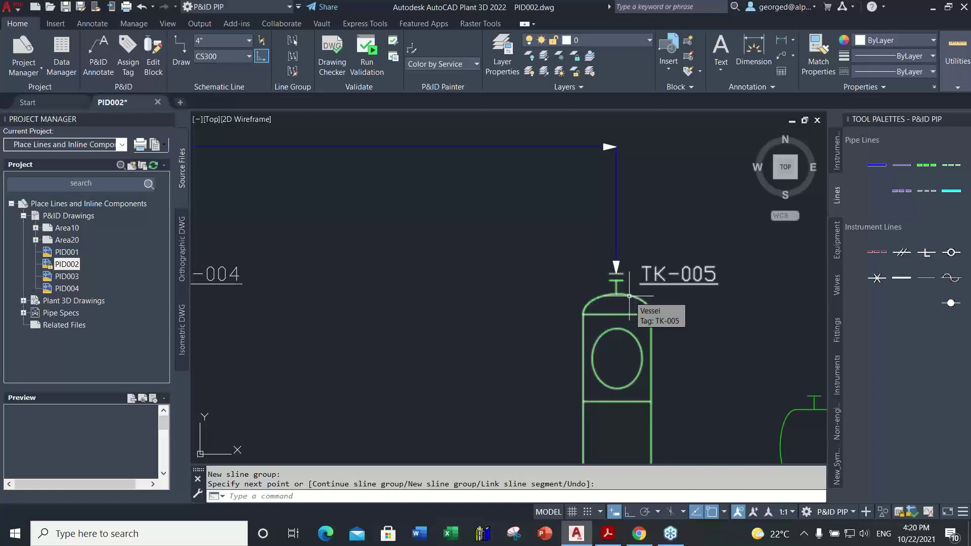
pyautogui.scroll(-2, 504, 271)
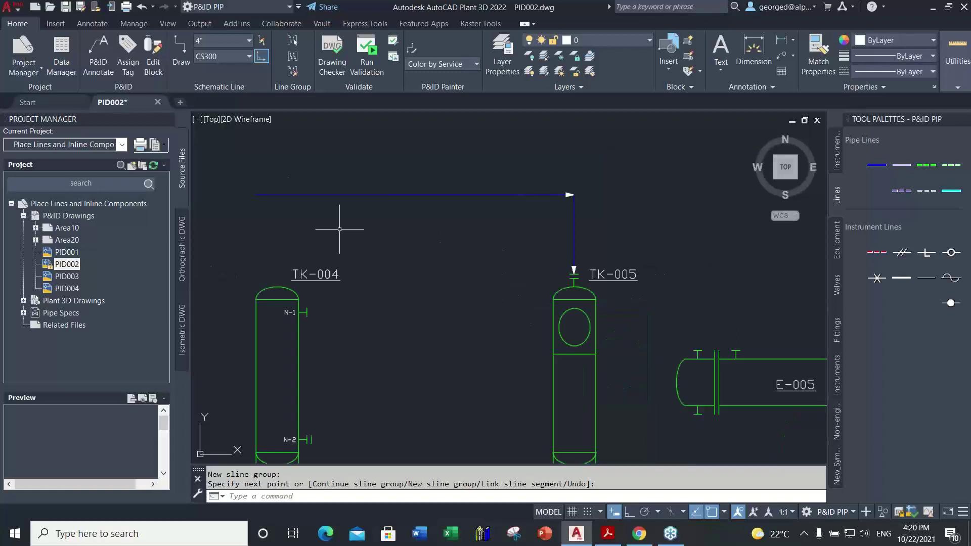
pyautogui.scroll(2, 510, 220)
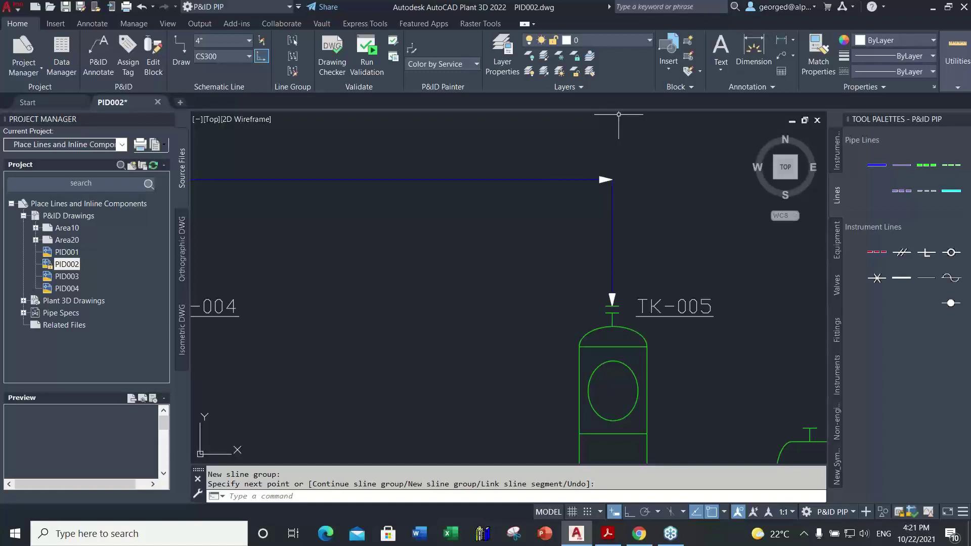
pyautogui.scroll(4, 503, 373)
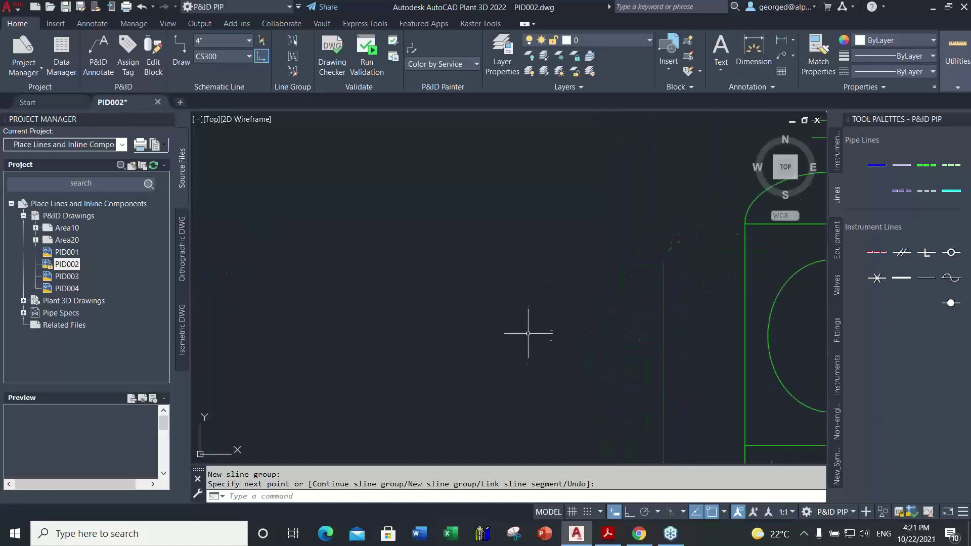
pyautogui.scroll(-4, 528, 333)
pyautogui.scroll(-2, 512, 331)
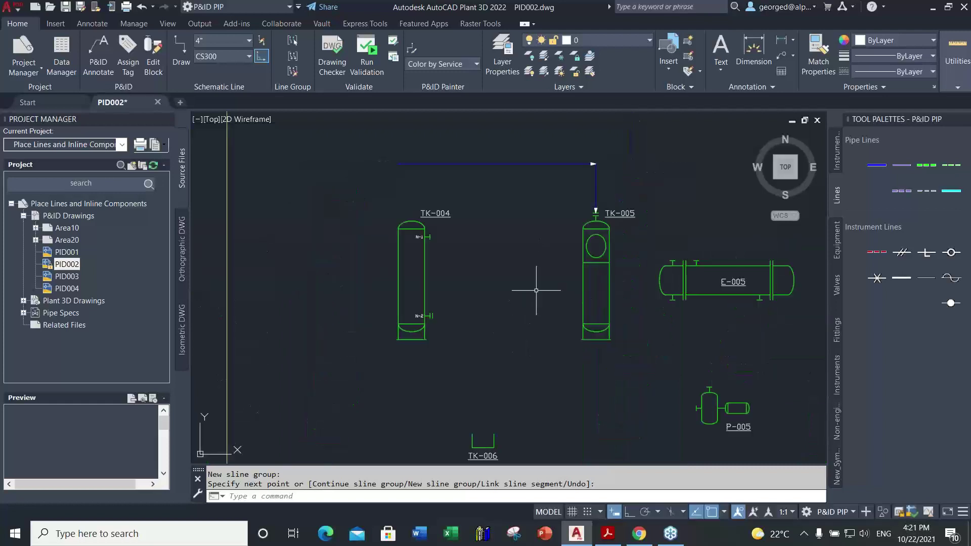
# Step: Draw a solid blue pipe line from the lower left side of TK-005 horizontally left, turning down to the open top of TK-006
pyautogui.moveTo(541, 332)
pyautogui.mouseDown(button='middle')
pyautogui.moveTo(524, 300)
pyautogui.moveTo(521, 314)
pyautogui.mouseUp(button='middle')
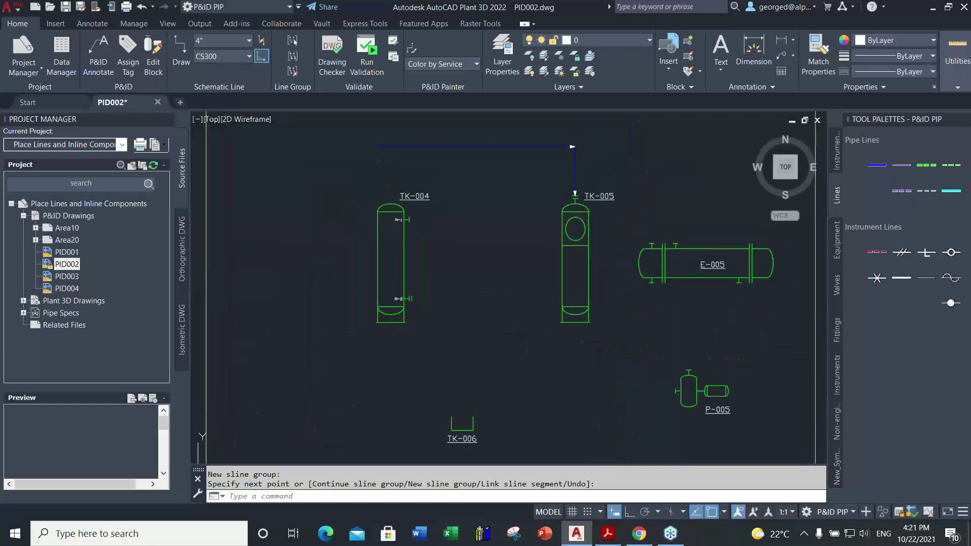
pyautogui.click(871, 165)
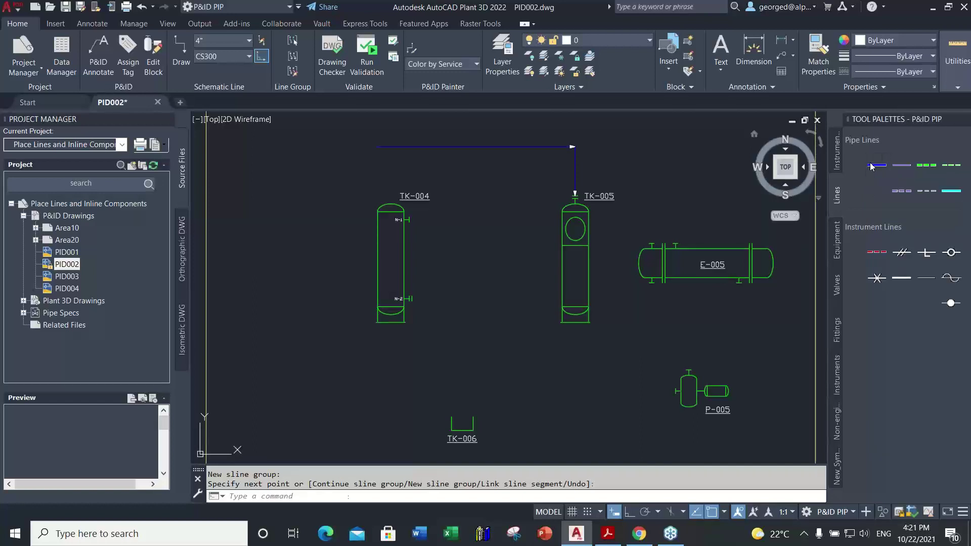
pyautogui.scroll(2, 526, 275)
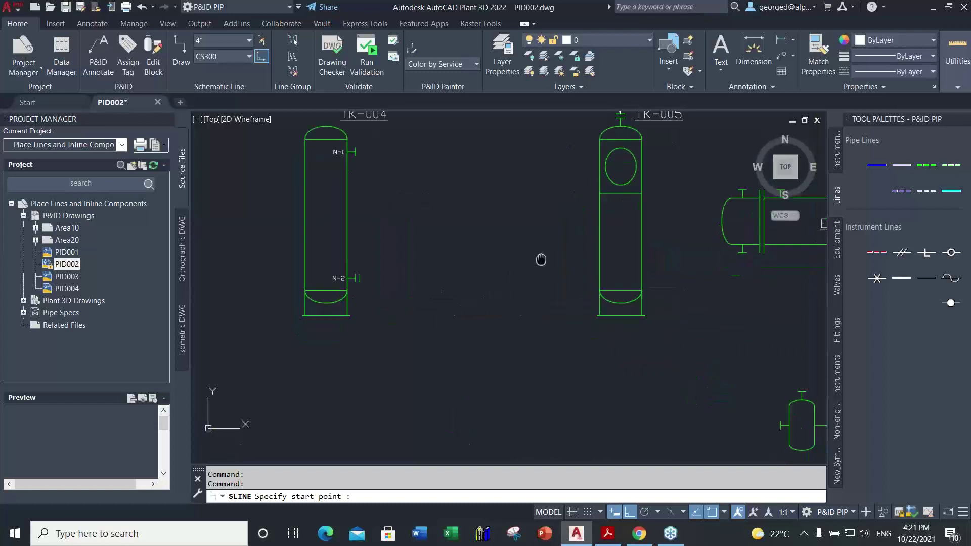
pyautogui.scroll(-2, 554, 233)
pyautogui.moveTo(531, 250); pyautogui.dragTo(531, 275, button='middle')
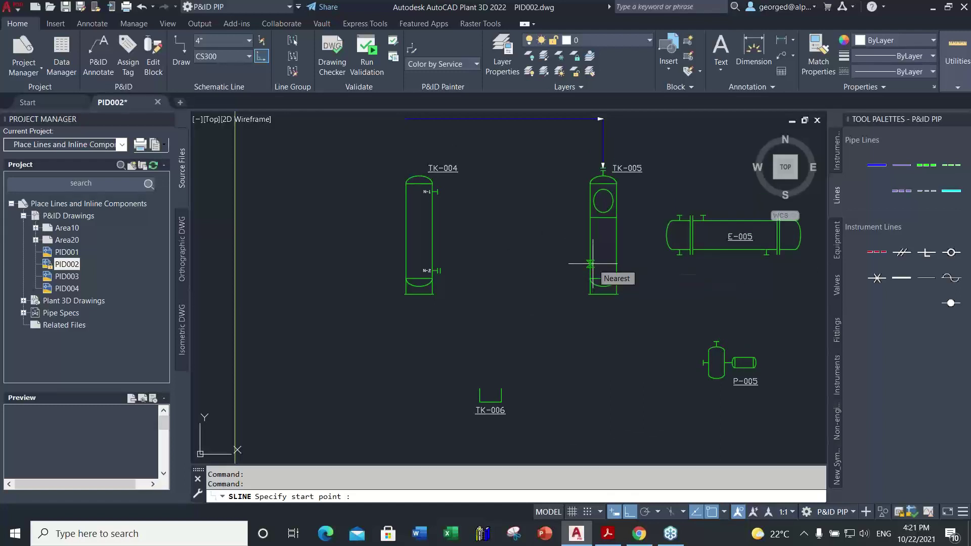
pyautogui.click(590, 263)
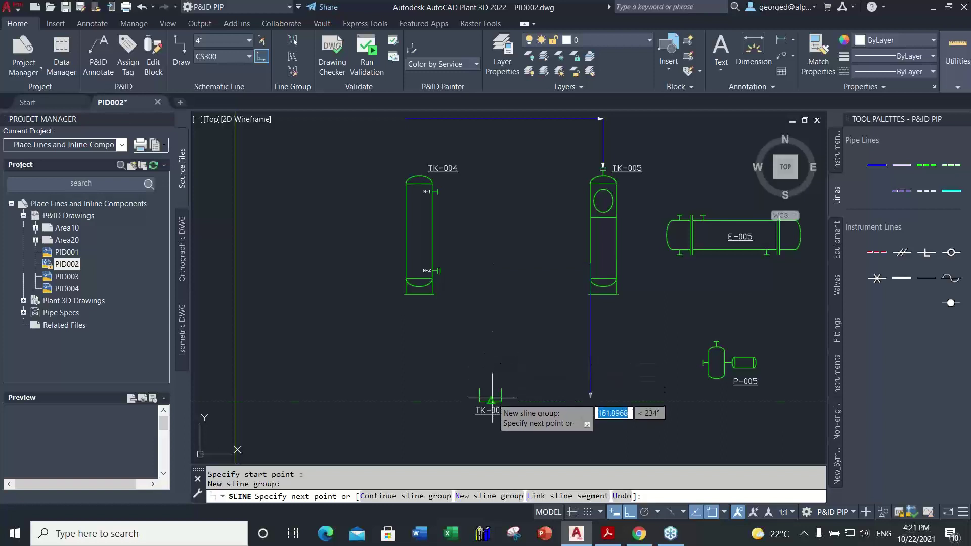
pyautogui.click(494, 263)
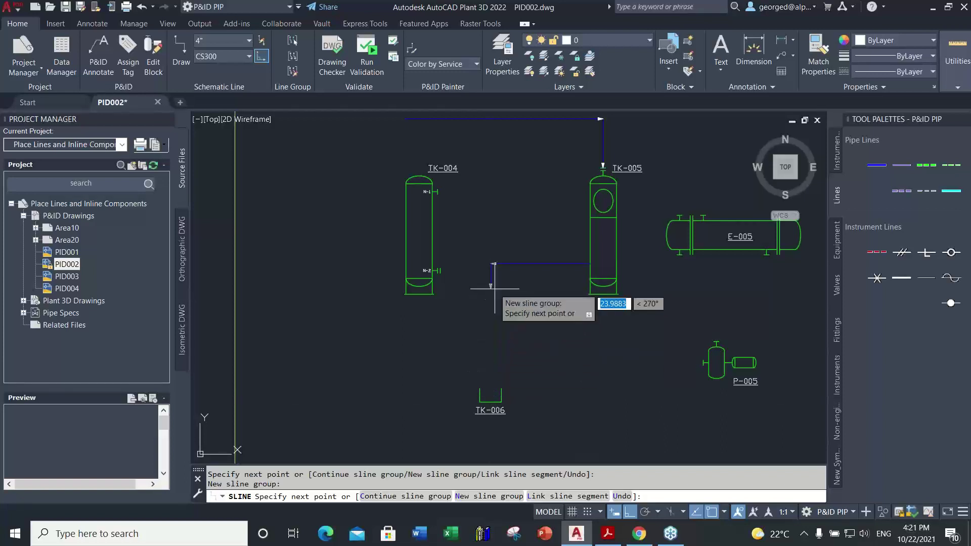
pyautogui.scroll(4, 490, 377)
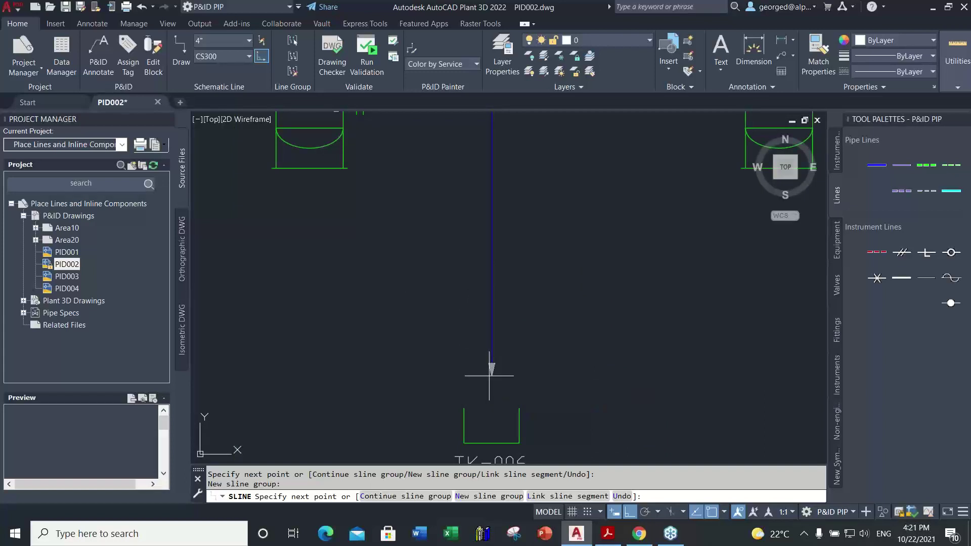
pyautogui.moveTo(490, 376); pyautogui.dragTo(513, 273, button='middle')
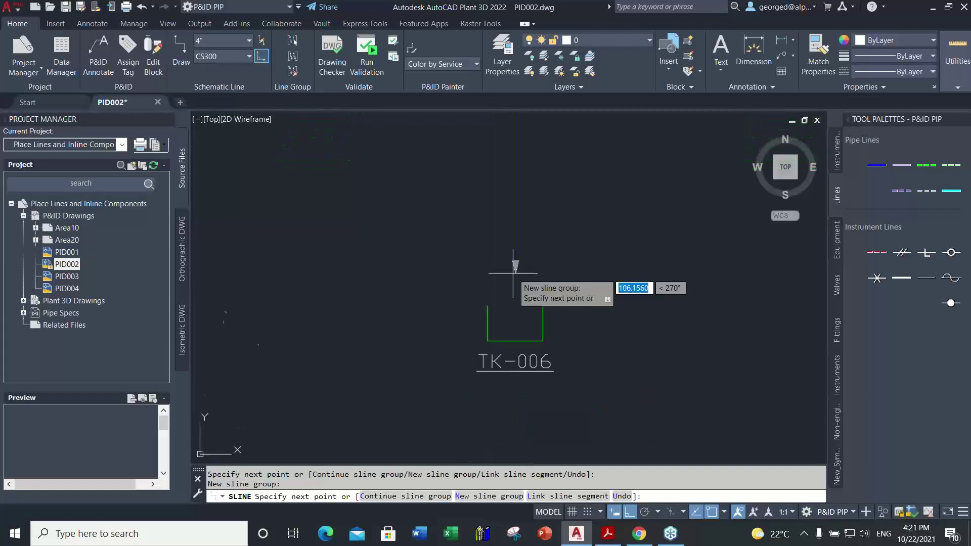
pyautogui.click(514, 303)
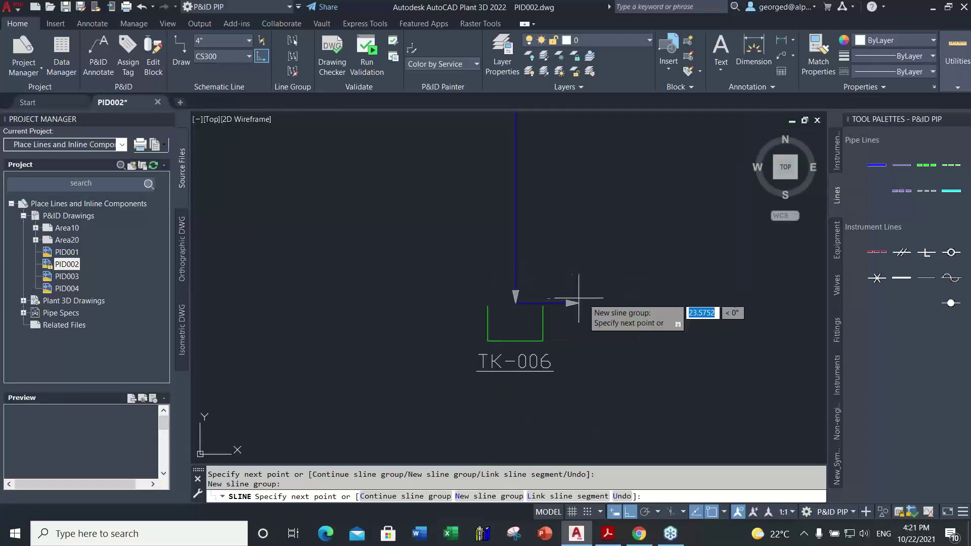
pyautogui.press('Return')
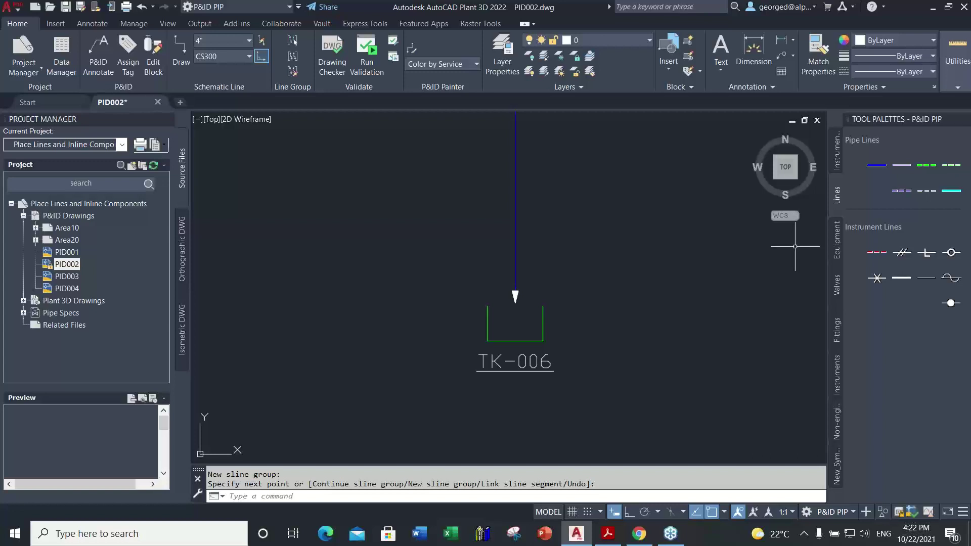
pyautogui.scroll(3, 569, 311)
pyautogui.scroll(-3, 571, 339)
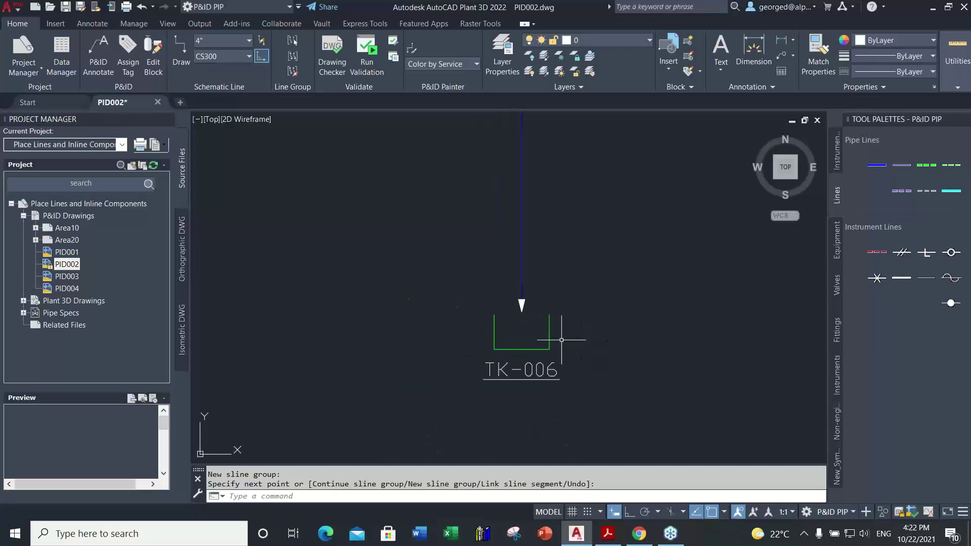
# Step: Draw a pipe line from TK-005's bottom head about 73 units down, turning right into the left nozzle of pump P-005
pyautogui.scroll(-5, 561, 340)
pyautogui.moveTo(631, 347); pyautogui.dragTo(520, 381, button='middle')
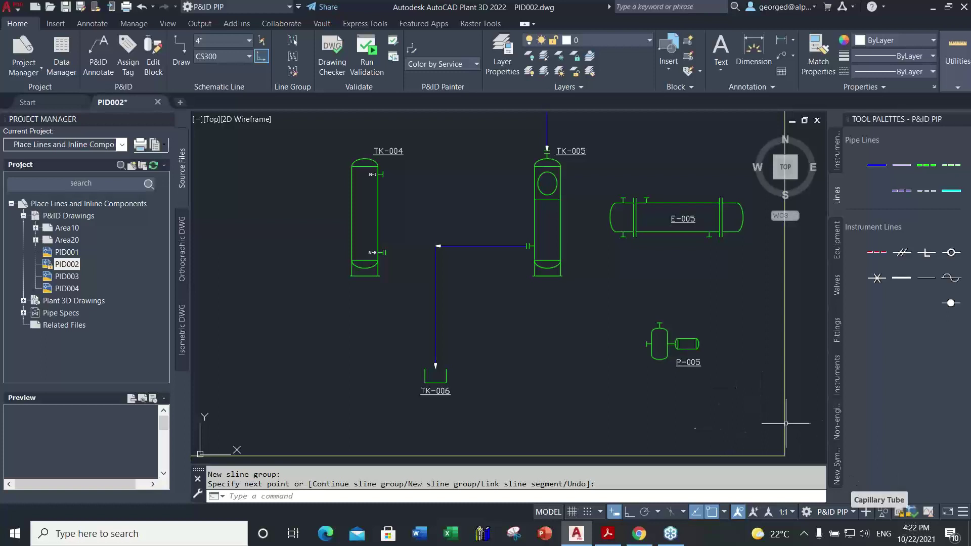
pyautogui.moveTo(590, 346); pyautogui.dragTo(555, 340, button='middle')
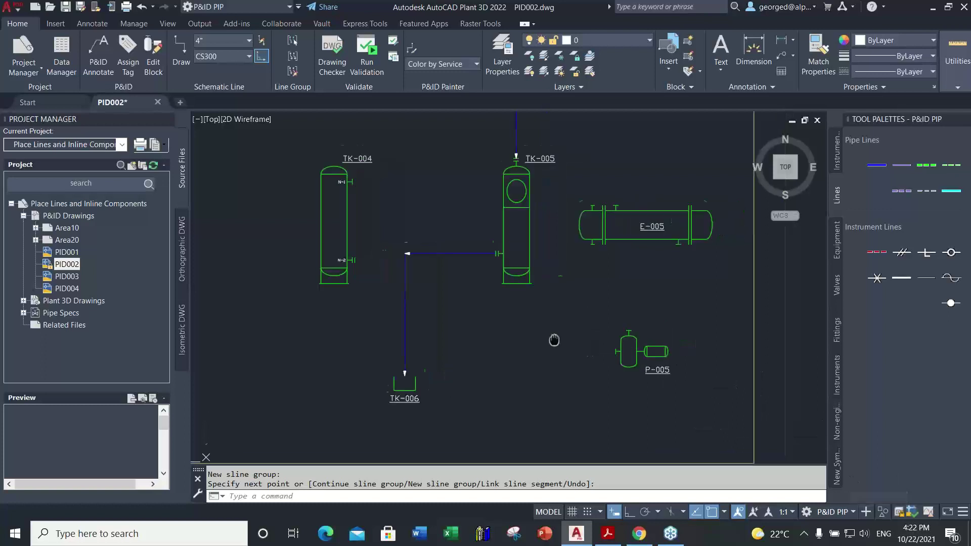
pyautogui.click(880, 167)
pyautogui.scroll(6, 501, 302)
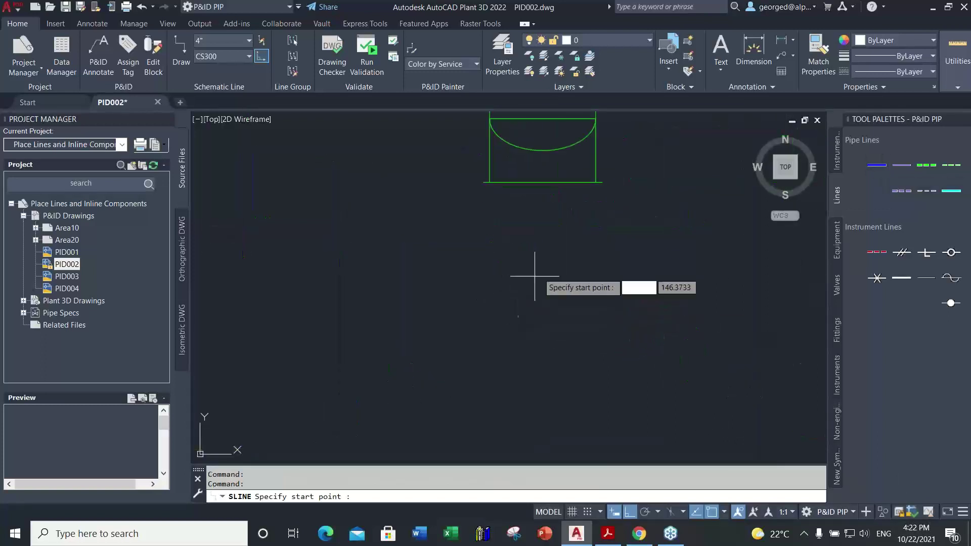
pyautogui.moveTo(521, 277); pyautogui.dragTo(543, 347, button='middle')
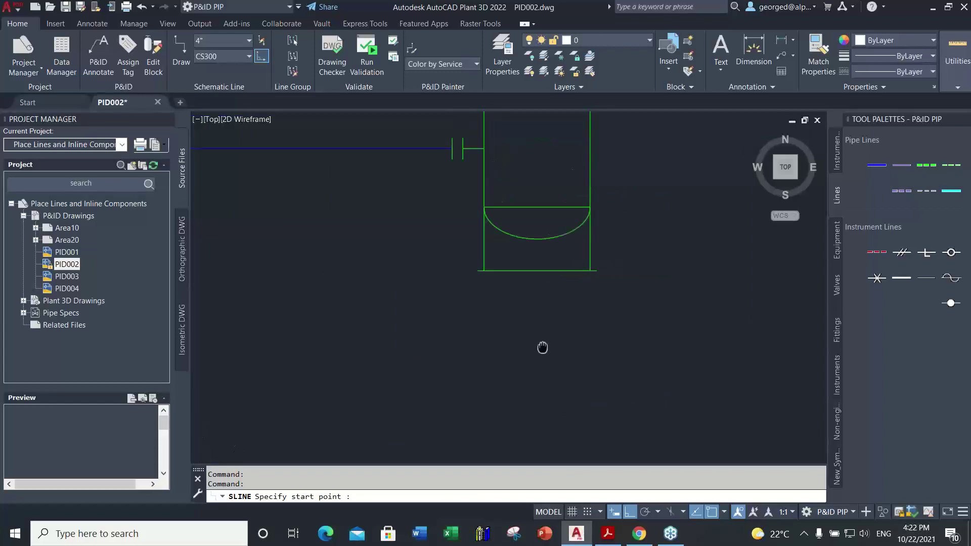
pyautogui.click(532, 240)
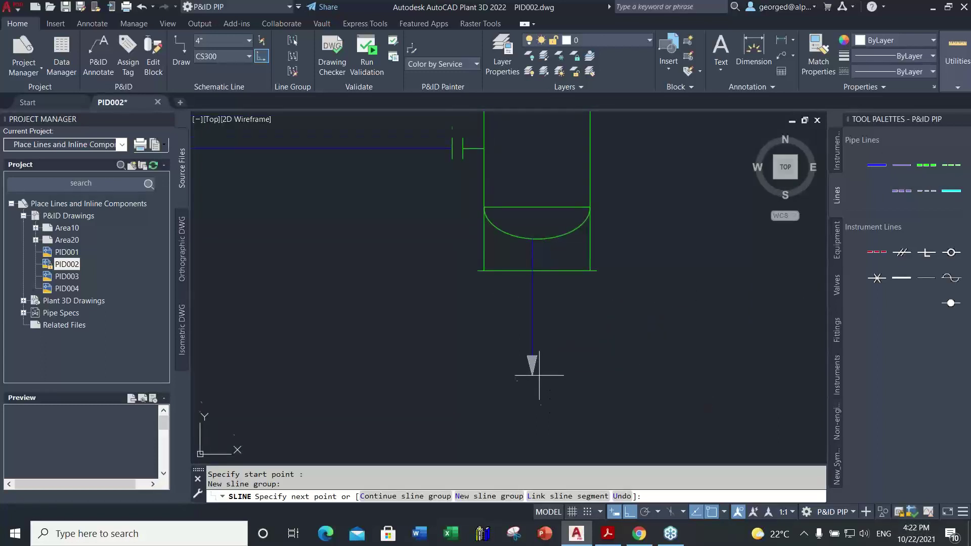
pyautogui.scroll(-6, 536, 313)
pyautogui.moveTo(545, 331); pyautogui.dragTo(516, 354, button='middle')
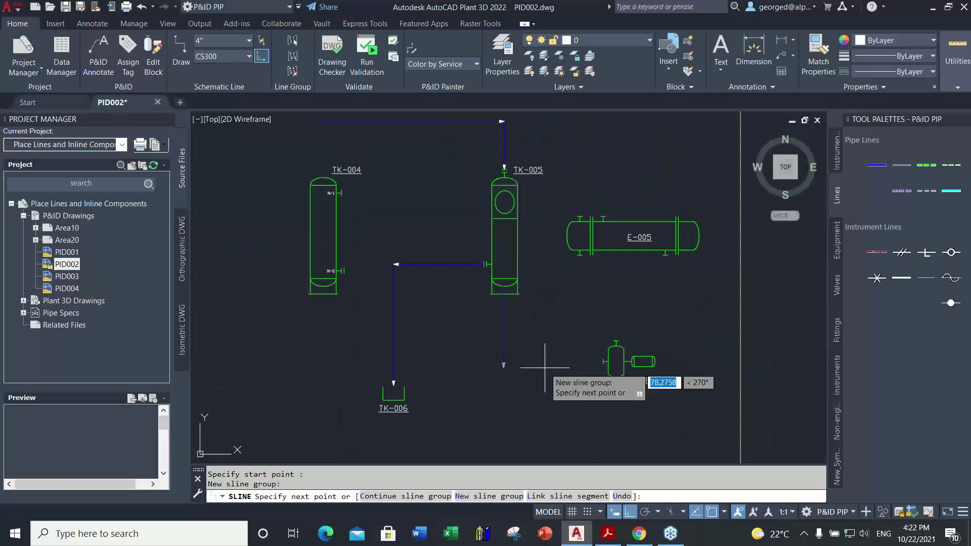
pyautogui.scroll(4, 552, 367)
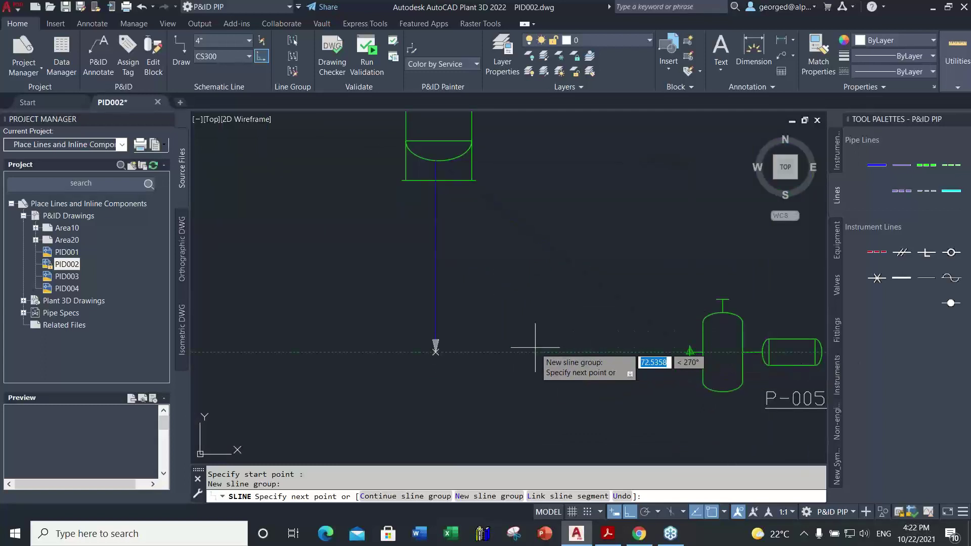
pyautogui.click(435, 352)
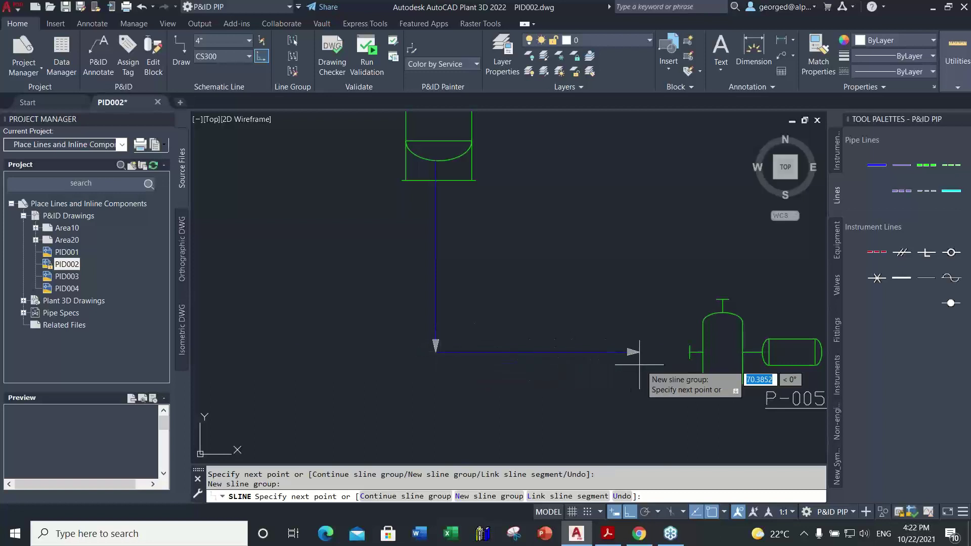
pyautogui.click(688, 352)
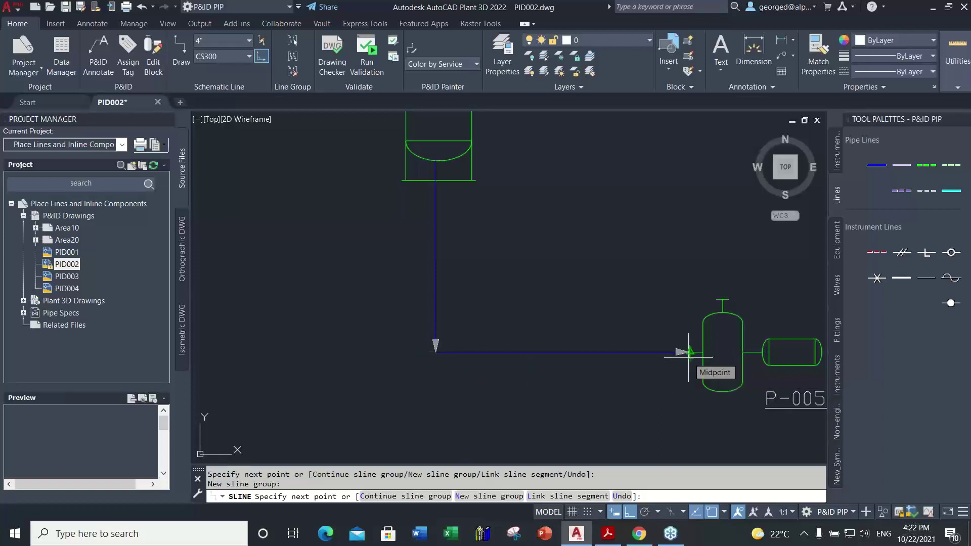
pyautogui.press('Return')
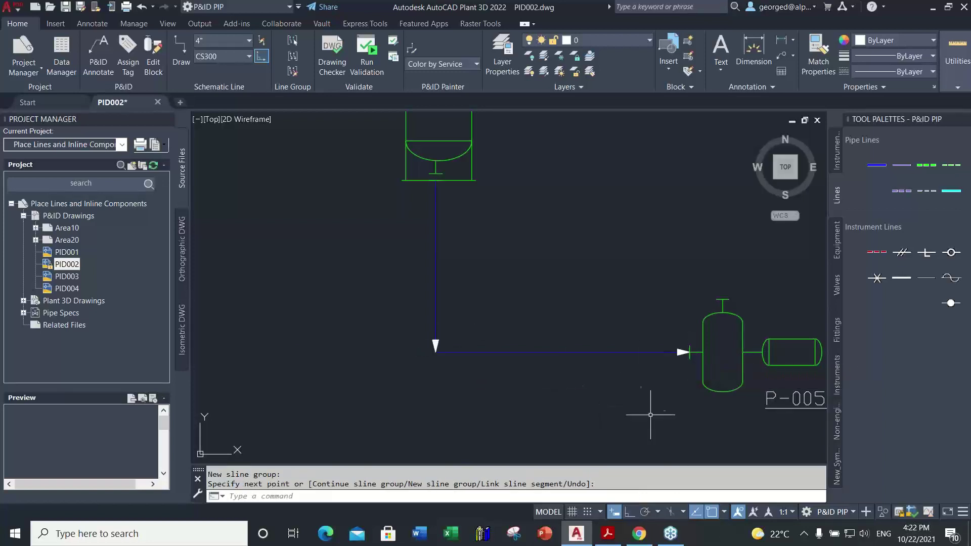
# Step: Draw a pipe line from P-005's top nozzle up, right and up again into the lower right nozzle of exchanger E-005
pyautogui.scroll(-3, 590, 388)
pyautogui.moveTo(590, 386); pyautogui.dragTo(492, 374, button='middle')
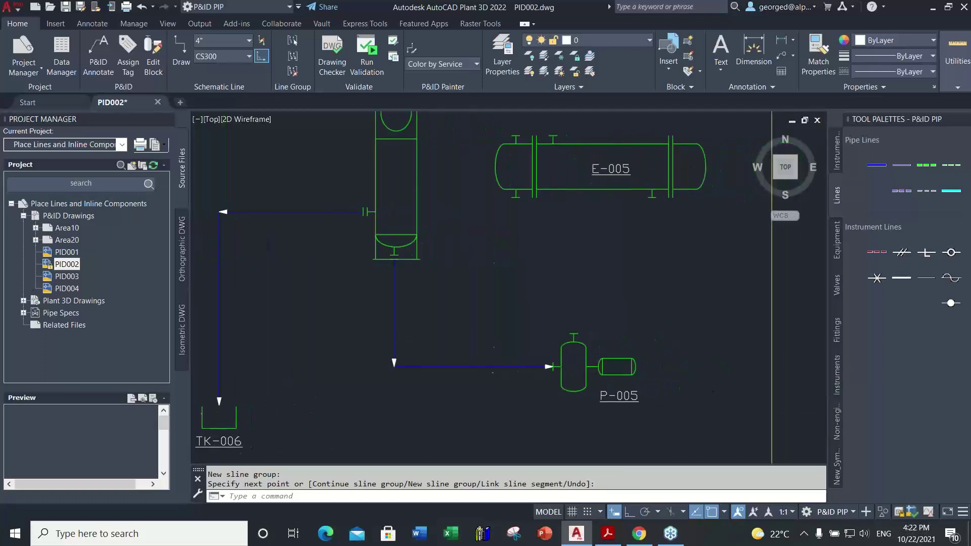
pyautogui.moveTo(514, 342); pyautogui.dragTo(440, 341, button='middle')
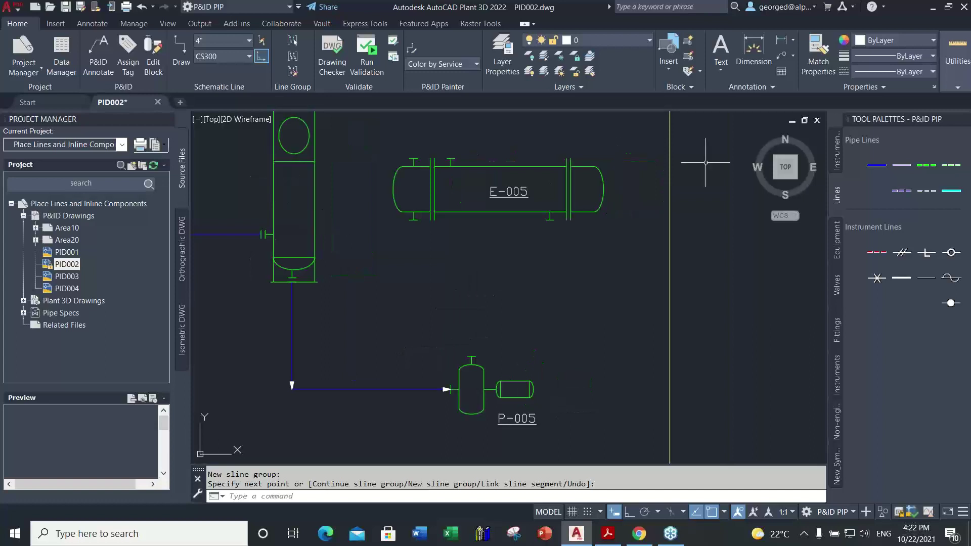
pyautogui.click(872, 169)
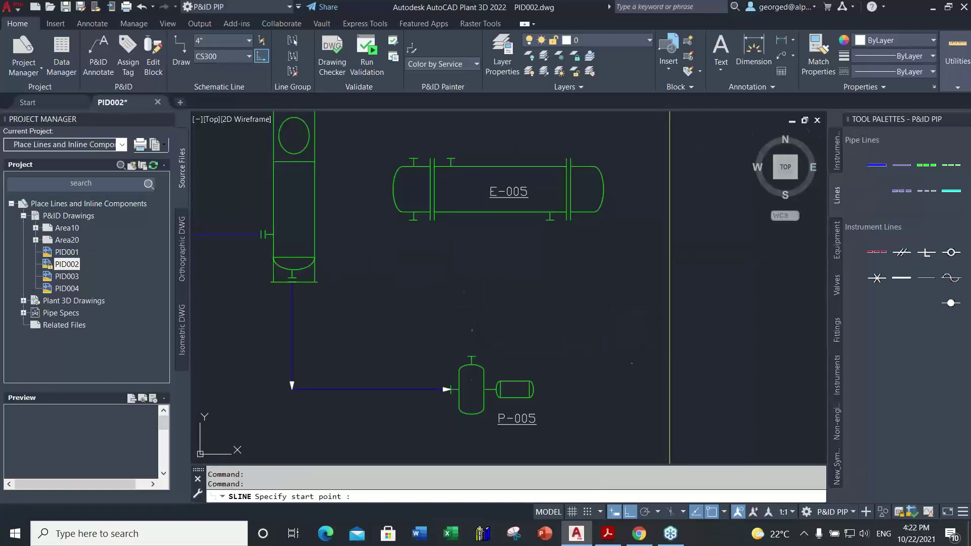
pyautogui.click(471, 357)
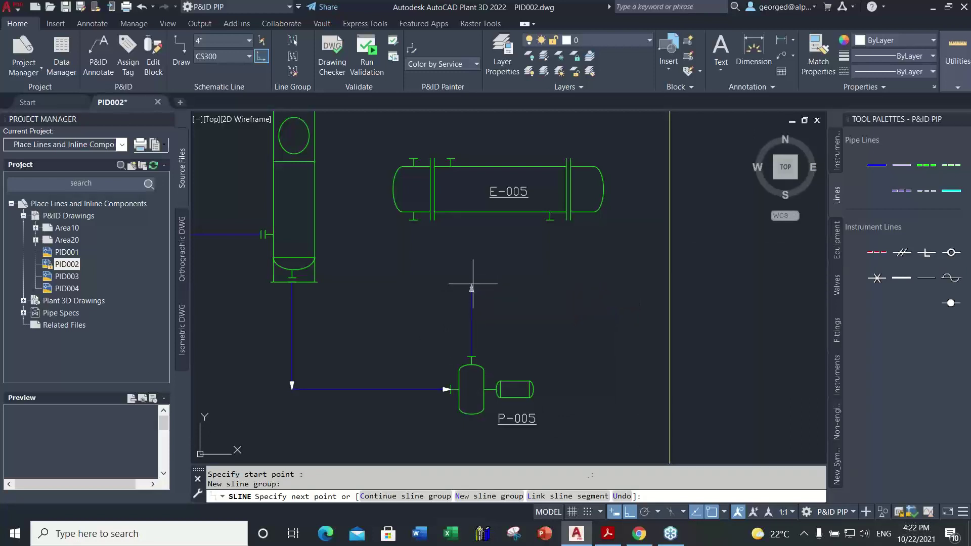
pyautogui.click(472, 284)
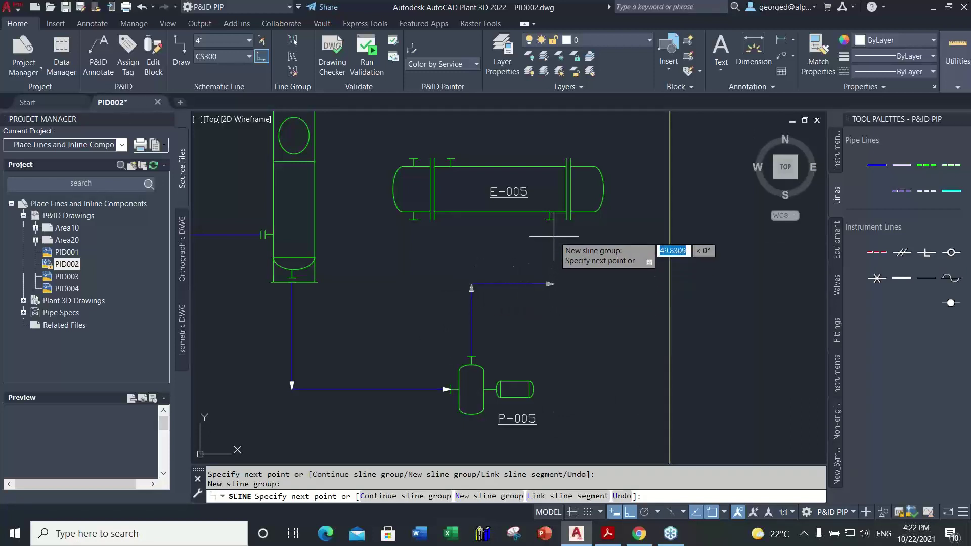
pyautogui.click(549, 283)
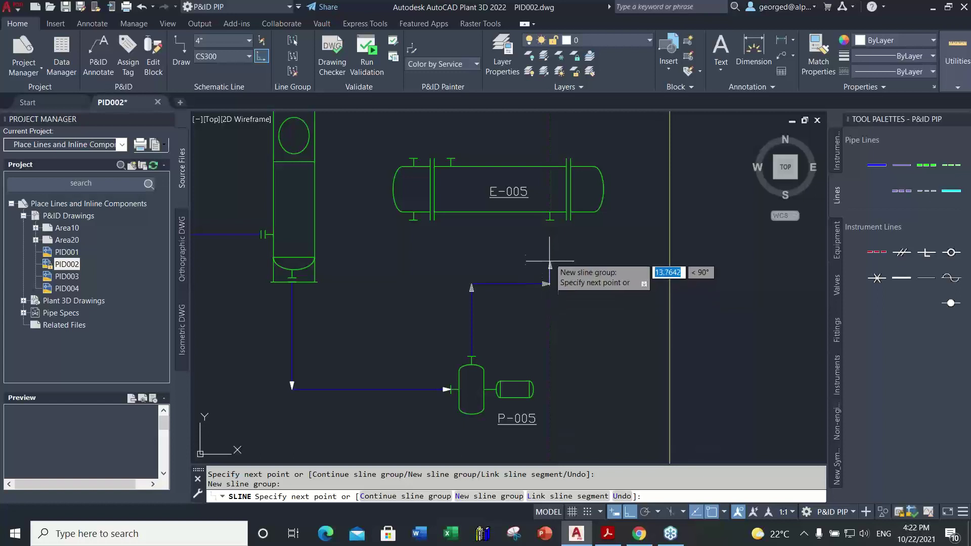
pyautogui.click(549, 222)
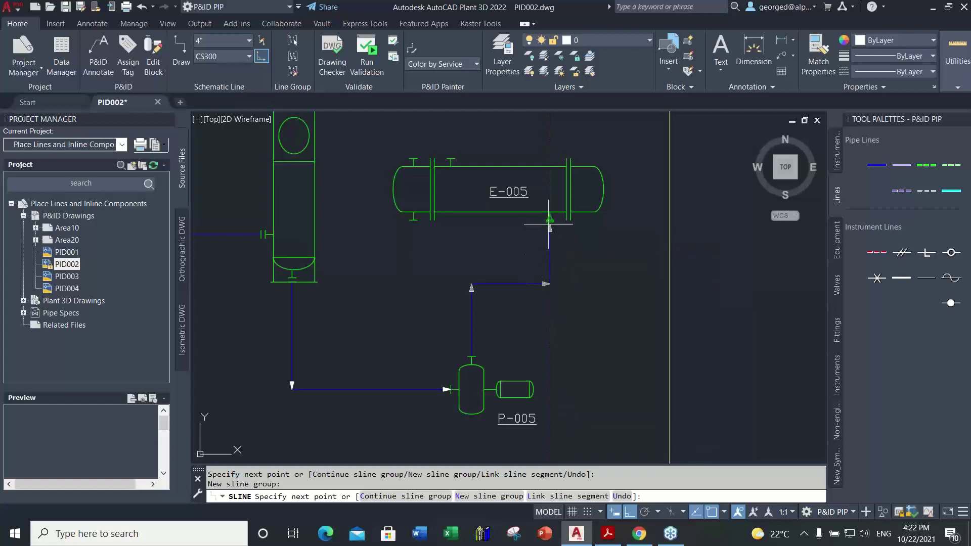
pyautogui.press('Return')
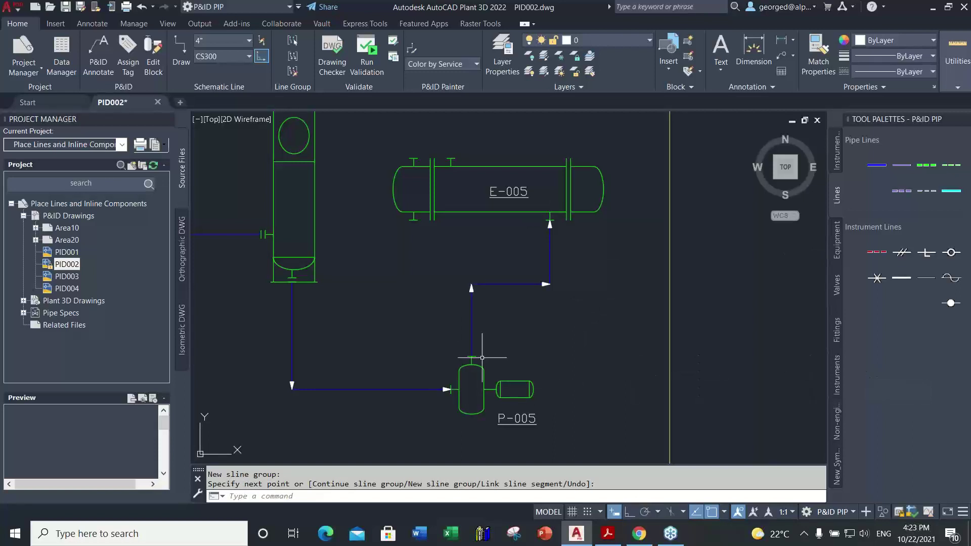
# Step: Draw a pipe line from below TK-004 about 189 units right, turning up to the corner of the TK-005 to P-005 line
pyautogui.scroll(-2, 529, 324)
pyautogui.moveTo(457, 277); pyautogui.dragTo(533, 288, button='middle')
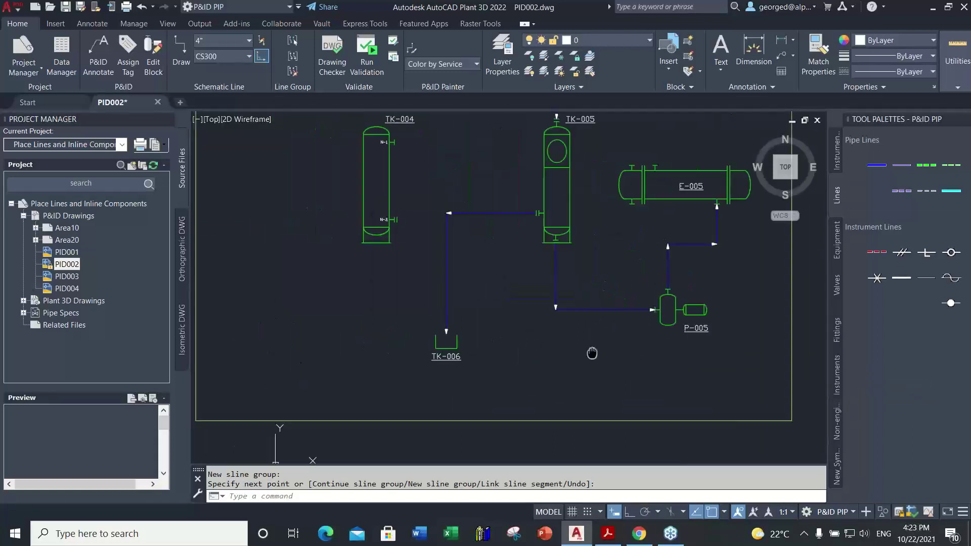
pyautogui.click(877, 165)
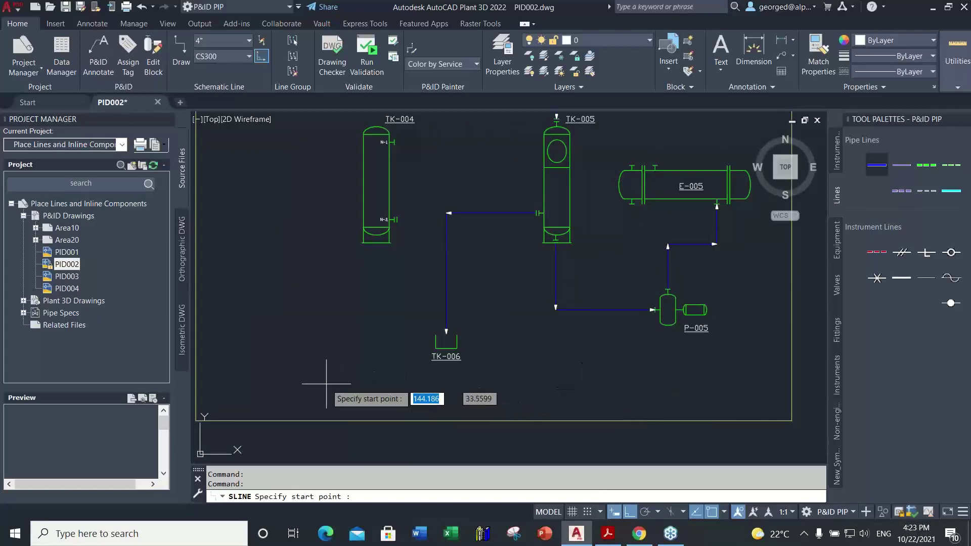
pyautogui.click(360, 385)
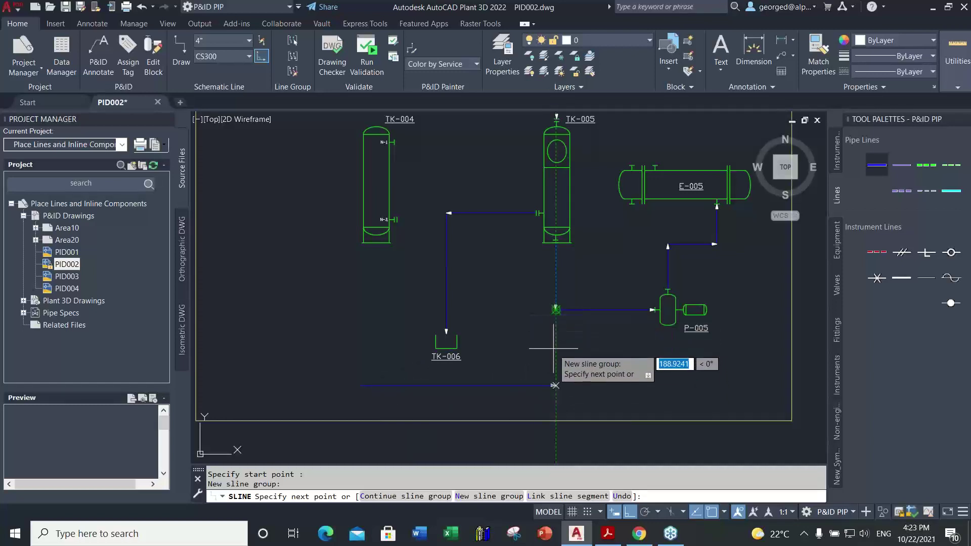
pyautogui.click(554, 385)
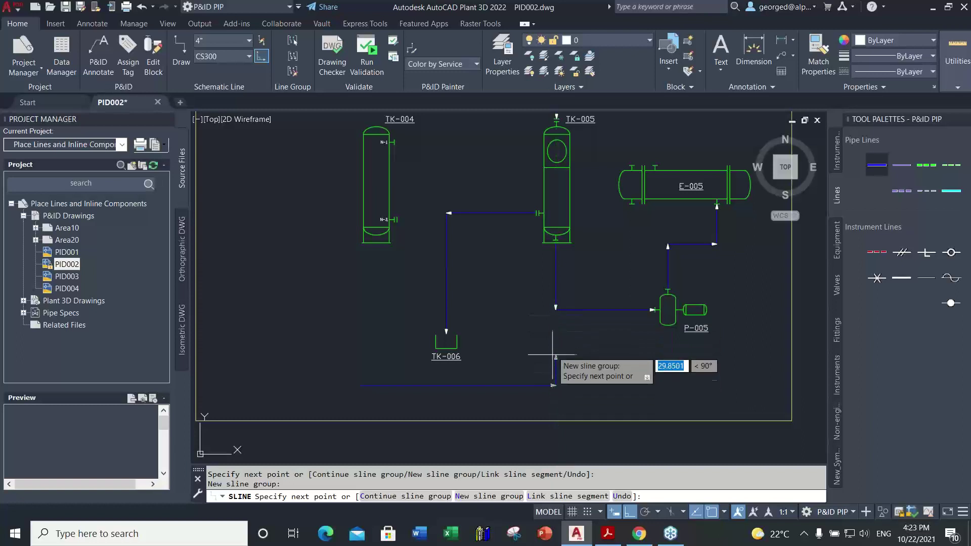
pyautogui.click(556, 309)
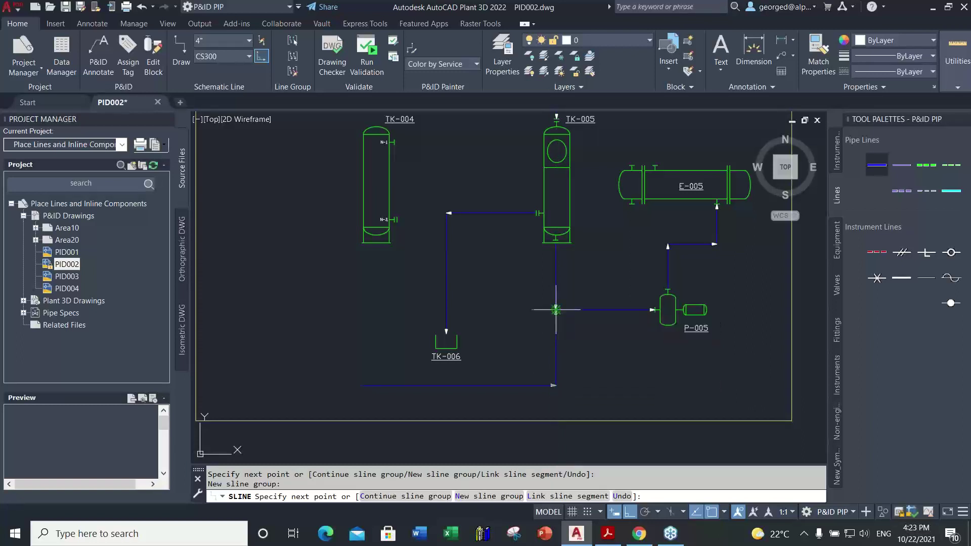
pyautogui.press('Return')
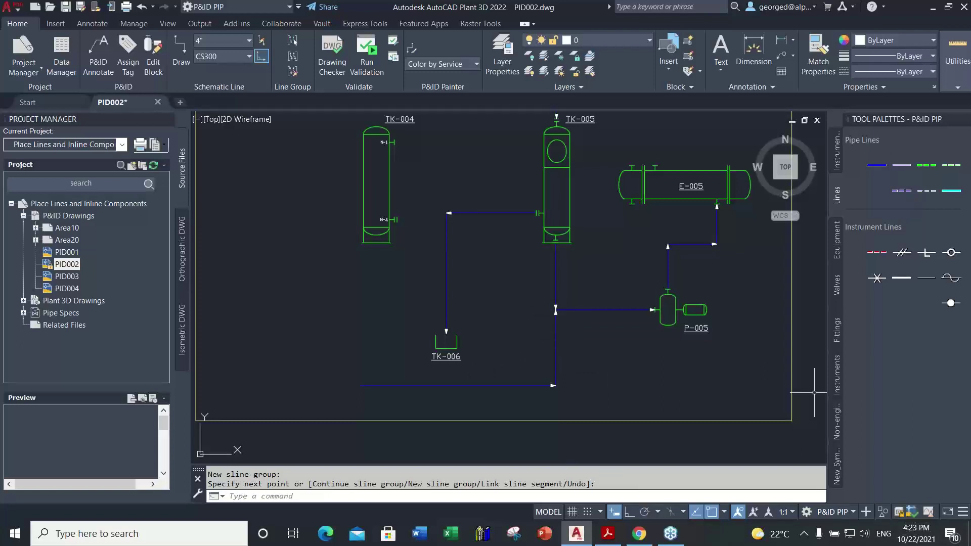
# Step: Set the schematic line size to 4" for the pipe line between E-005 and TK-005
pyautogui.scroll(5, 587, 248)
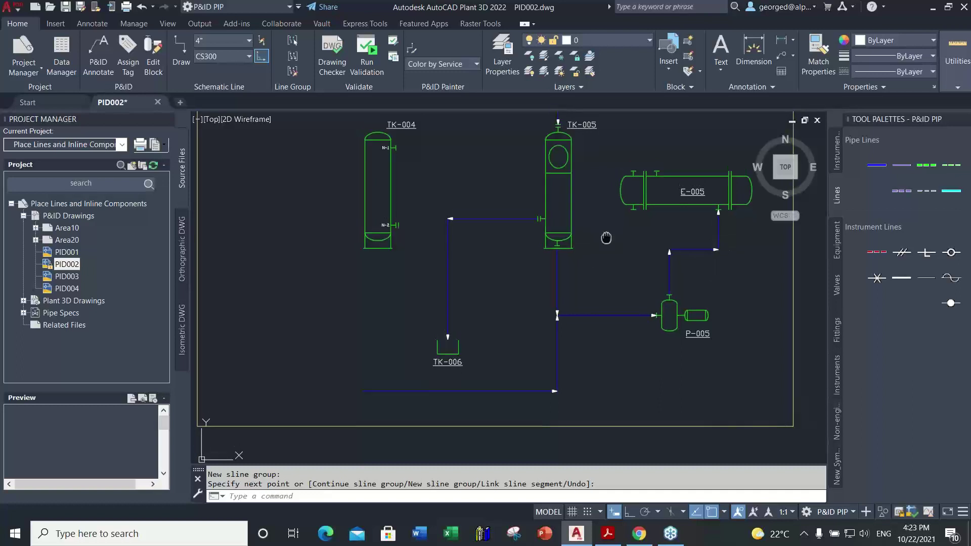
pyautogui.scroll(2, 586, 245)
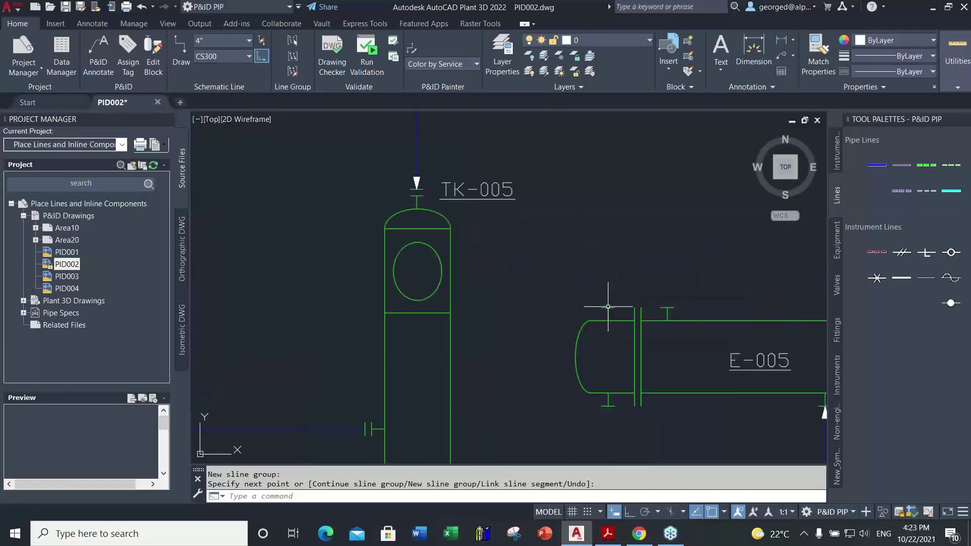
pyautogui.moveTo(594, 297); pyautogui.dragTo(544, 309, button='middle')
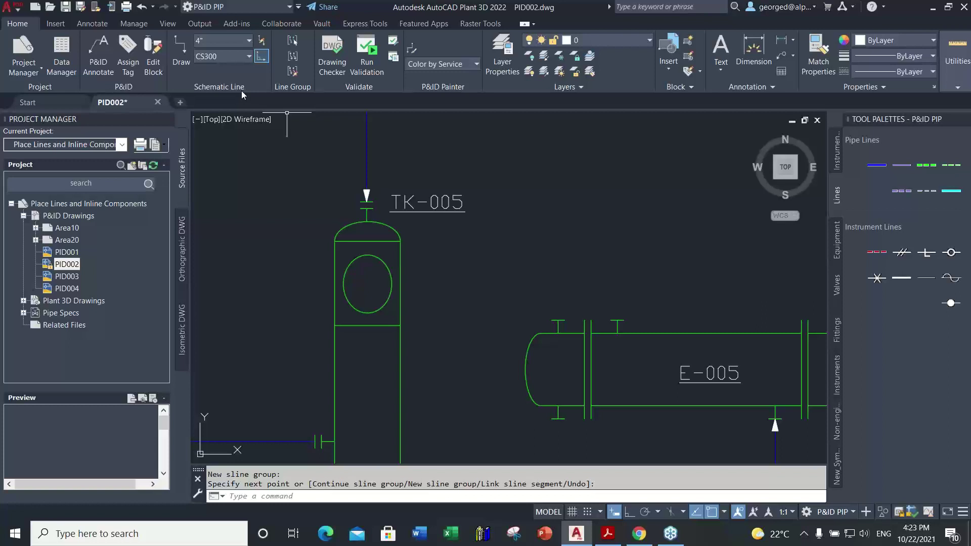
pyautogui.click(249, 41)
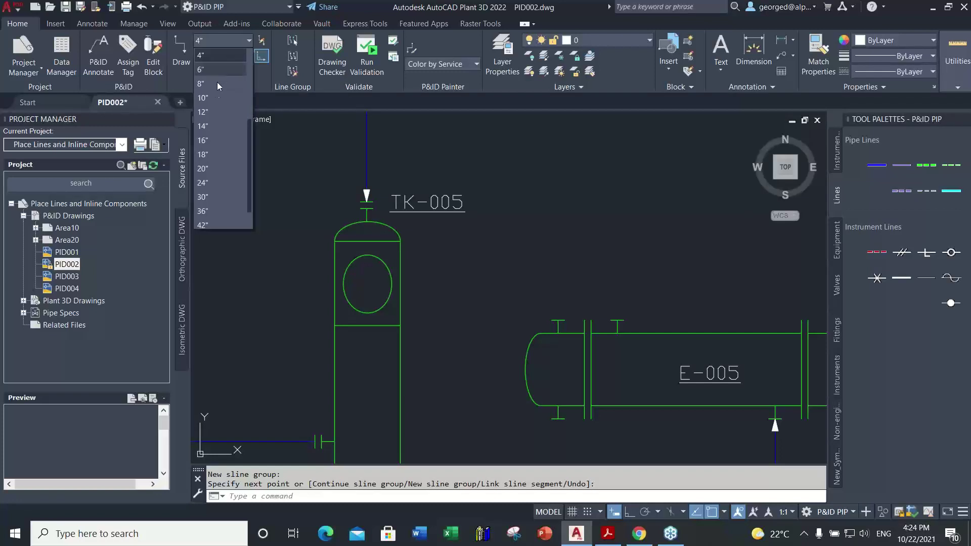
pyautogui.scroll(-1, 218, 152)
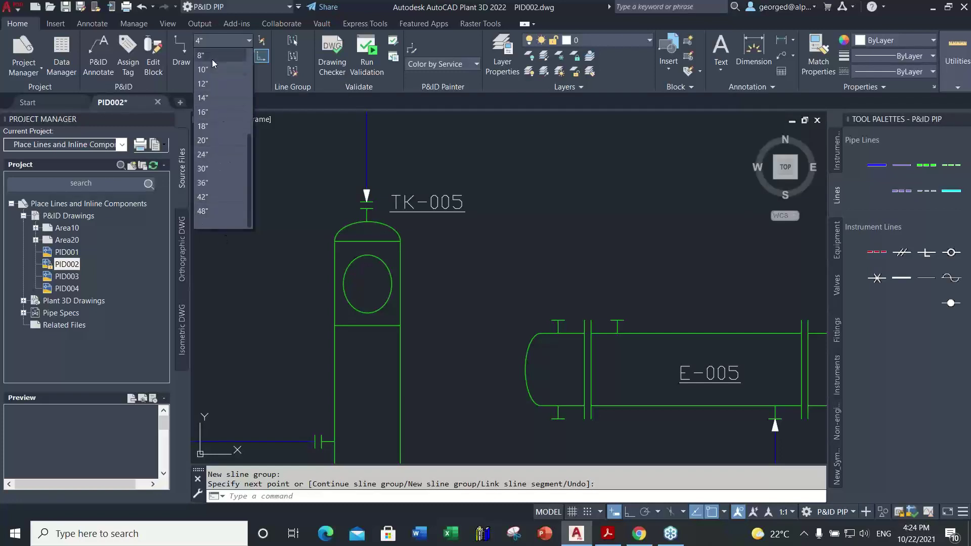
pyautogui.scroll(2, 216, 109)
pyautogui.scroll(3, 216, 108)
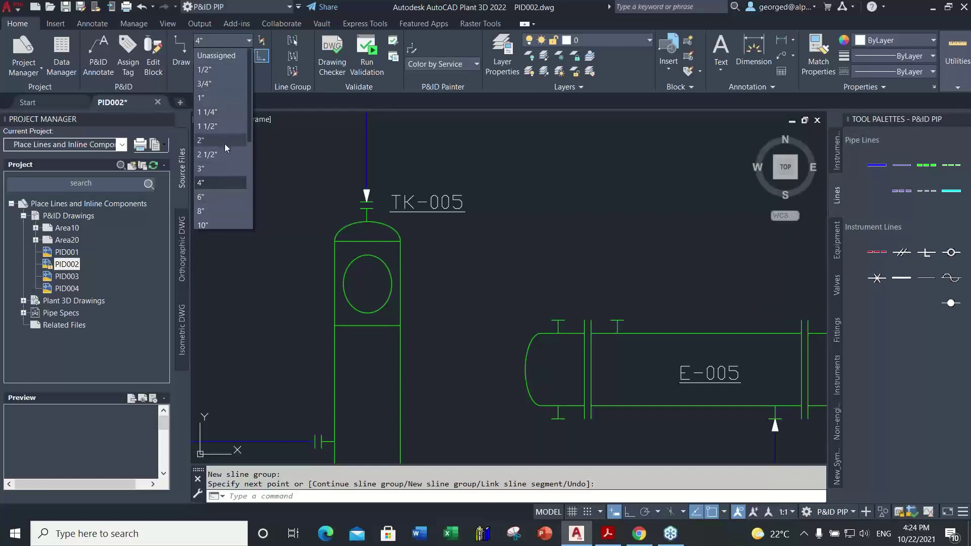
pyautogui.scroll(-2, 224, 143)
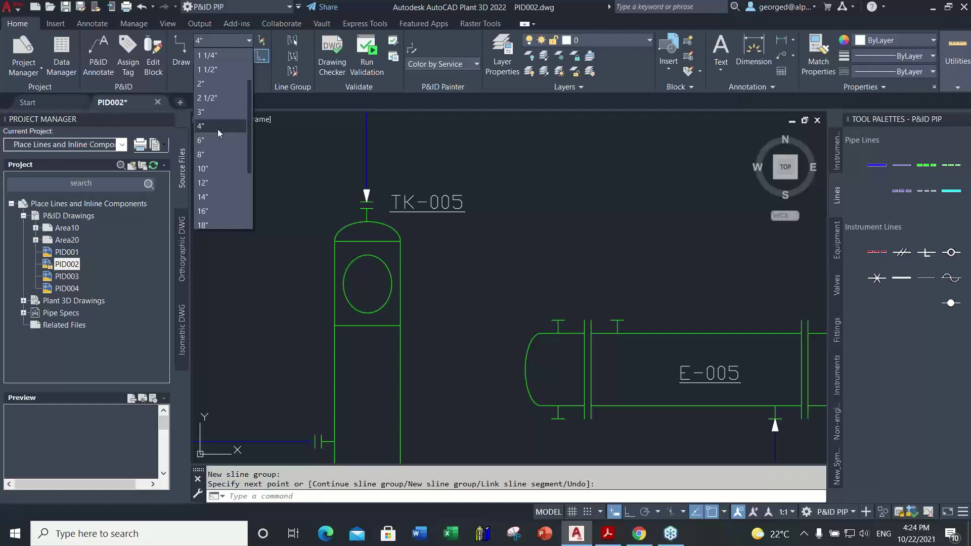
pyautogui.click(217, 126)
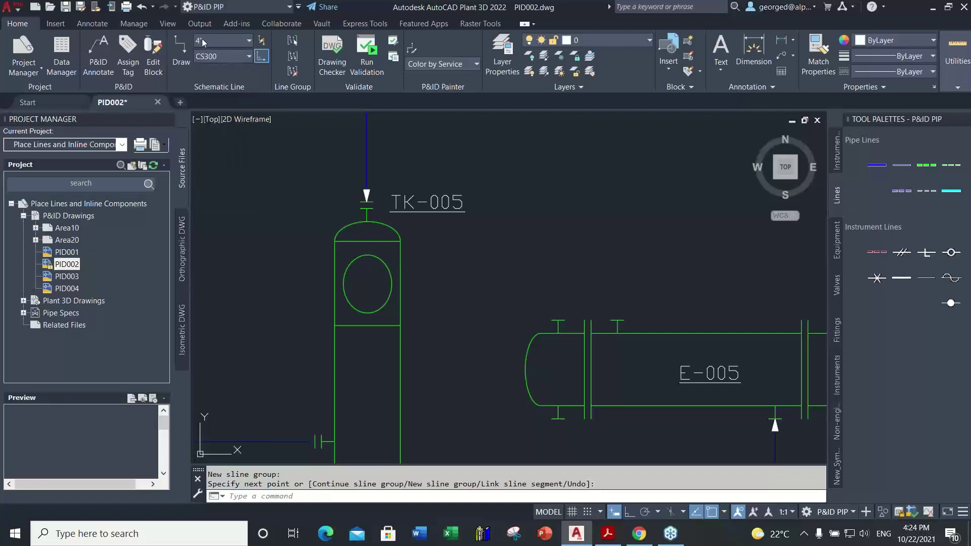
# Step: Set the schematic line spec to CS300 for the pipe line between E-005 and TK-005
pyautogui.click(250, 56)
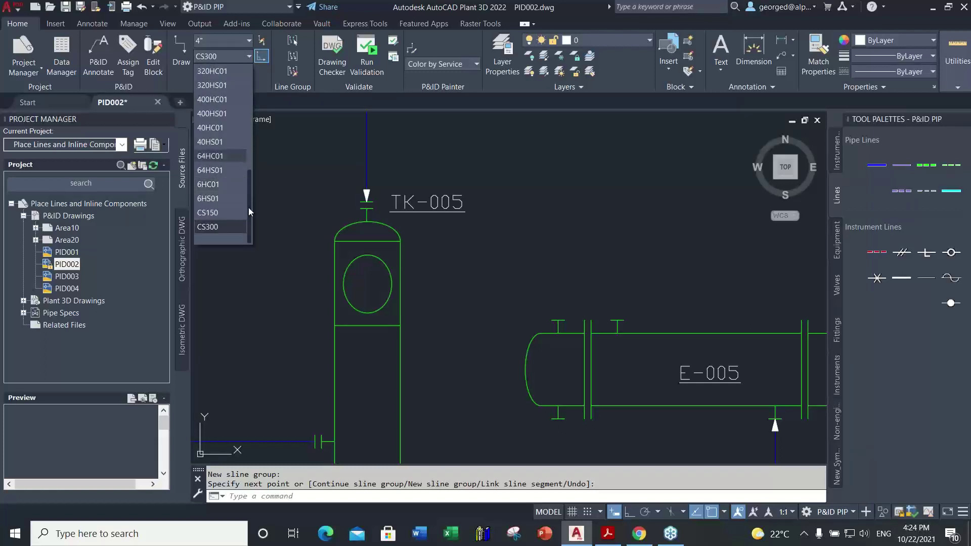
pyautogui.click(248, 210)
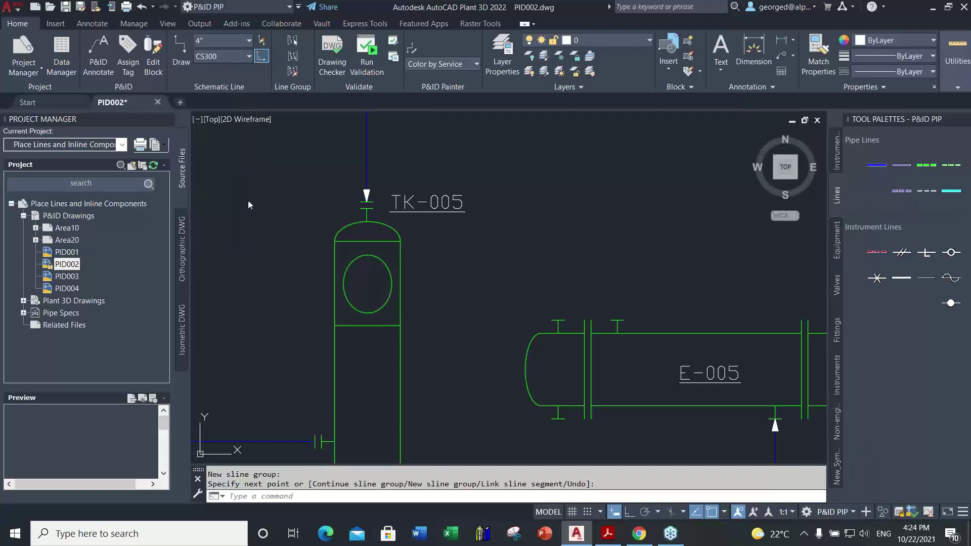
pyautogui.click(249, 56)
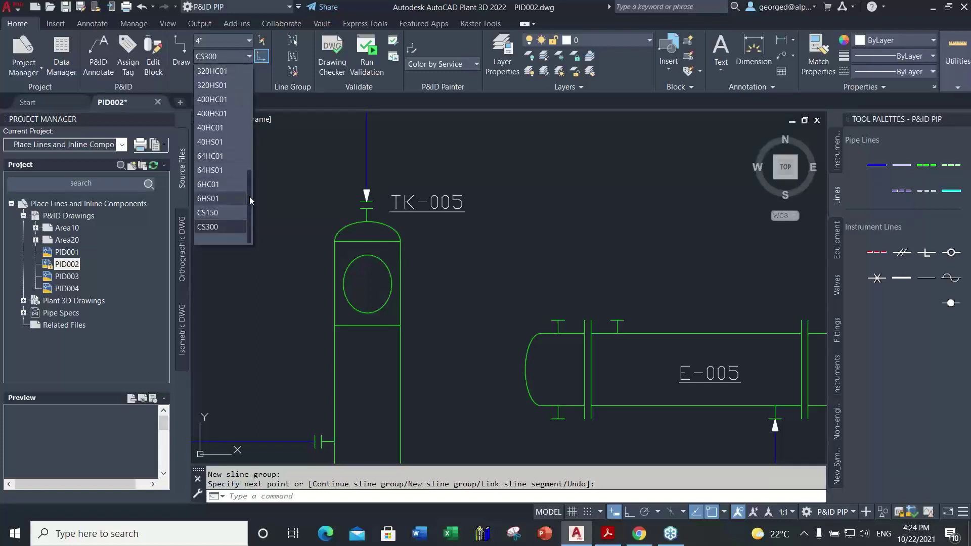
pyautogui.click(254, 126)
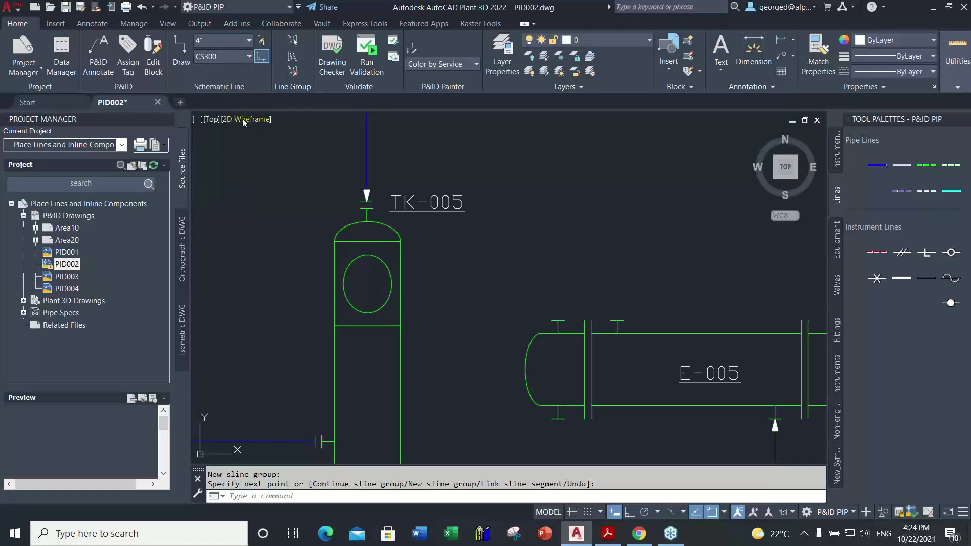
pyautogui.click(248, 55)
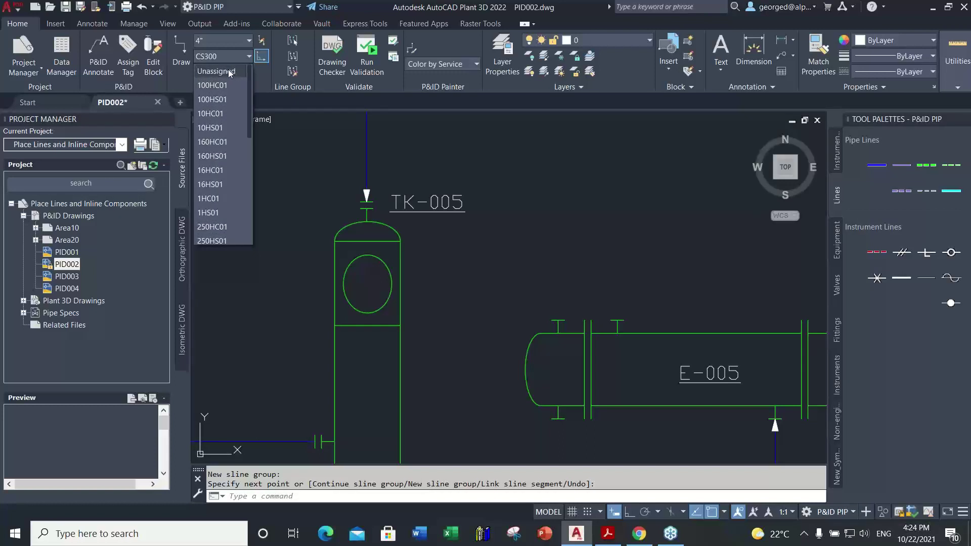
pyautogui.scroll(-5, 229, 73)
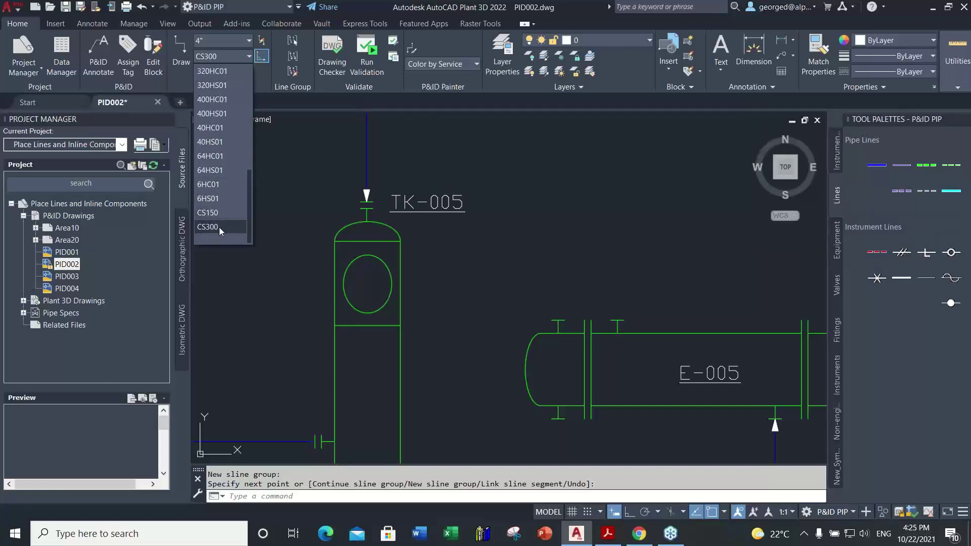
pyautogui.click(219, 226)
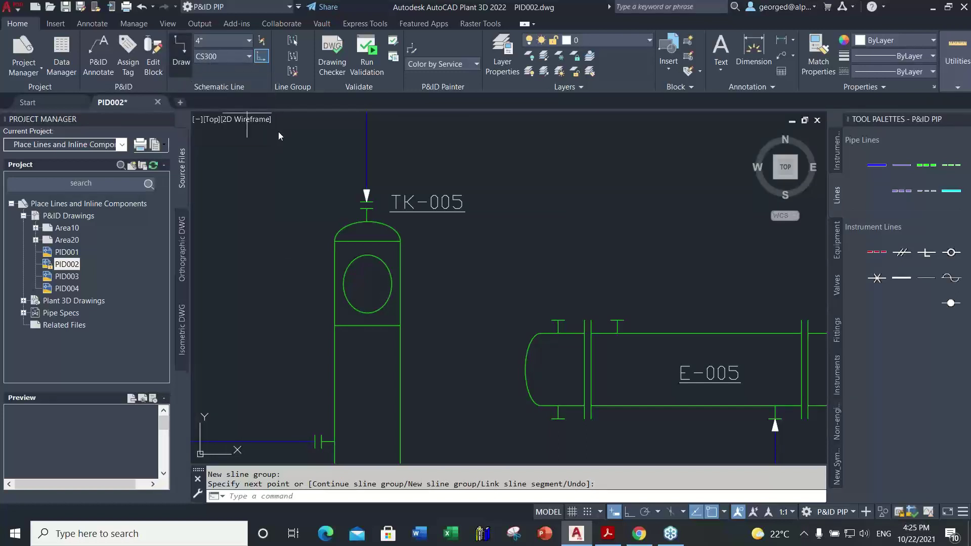
# Step: Draw a pipe line from E-005's upper left nozzle upward, turning left into the upper right side of TK-005
pyautogui.click(180, 63)
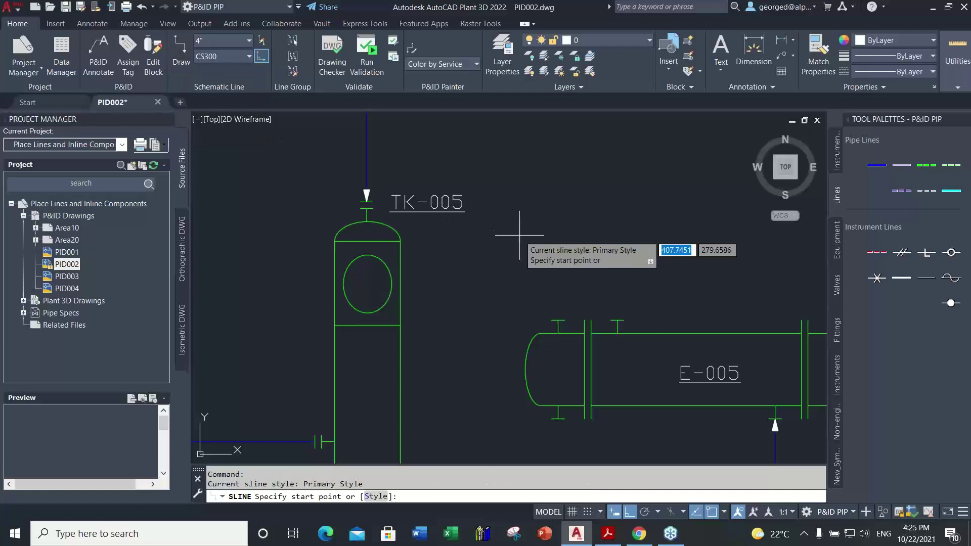
pyautogui.click(559, 320)
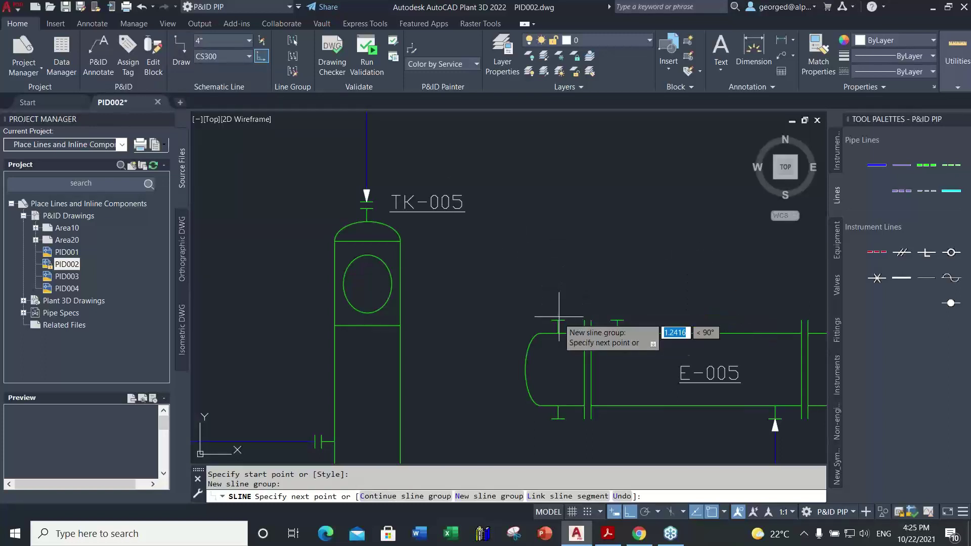
pyautogui.click(550, 258)
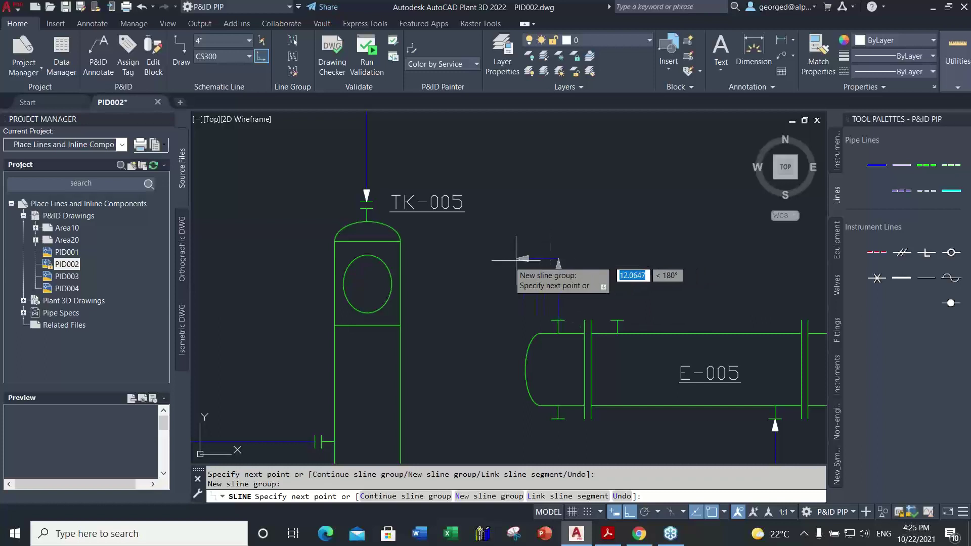
pyautogui.click(401, 259)
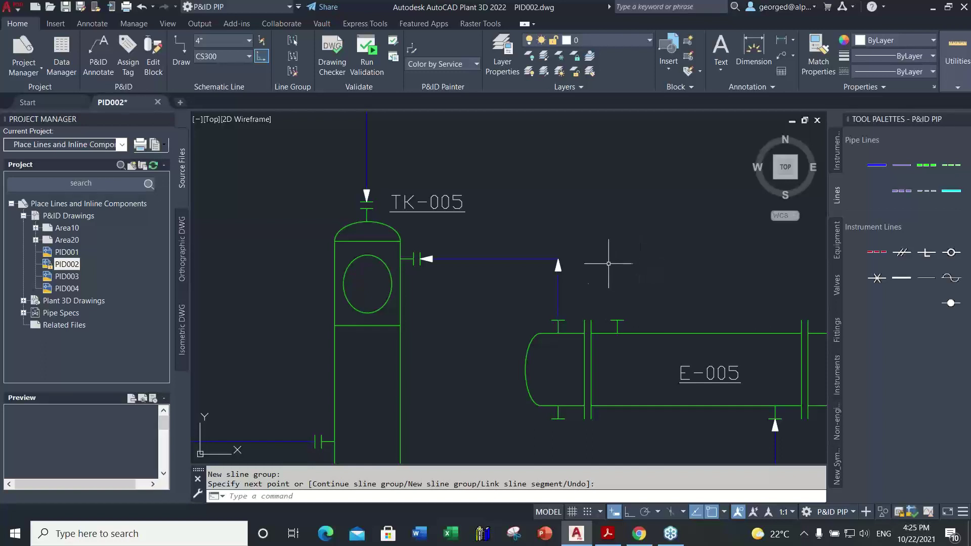
# Step: Stretch the pipe line's horizontal run below TK-006 down near the drawing border and back up to slightly above its original height
pyautogui.scroll(-3, 448, 391)
pyautogui.moveTo(425, 485)
pyautogui.mouseDown(button='middle')
pyautogui.moveTo(448, 341)
pyautogui.moveTo(462, 364)
pyautogui.mouseUp(button='middle')
pyautogui.scroll(5, 461, 349)
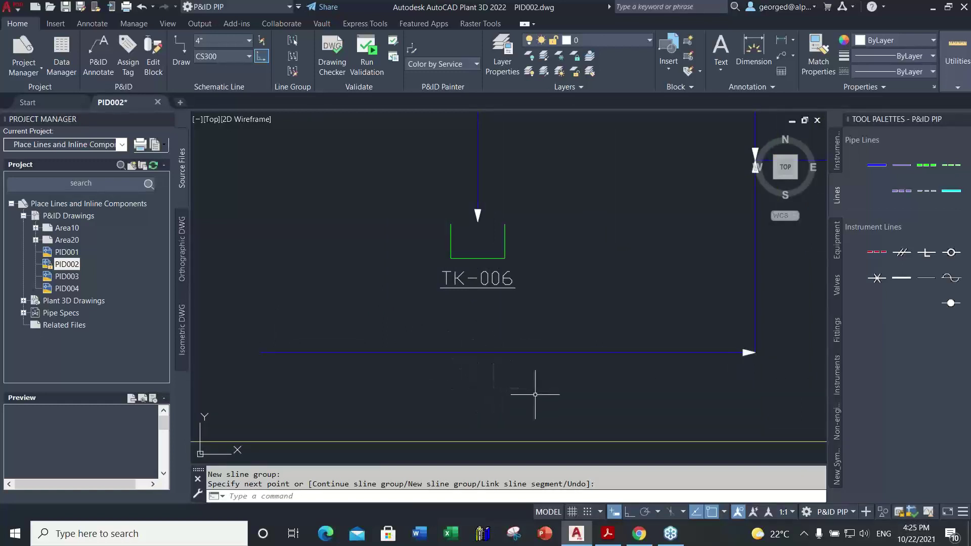
pyautogui.moveTo(533, 394); pyautogui.dragTo(521, 405, button='middle')
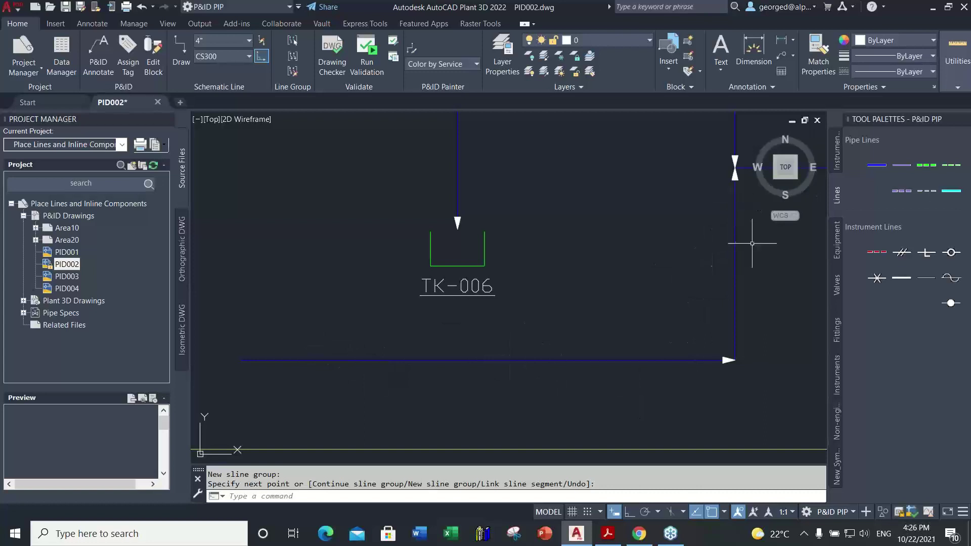
pyautogui.click(421, 361)
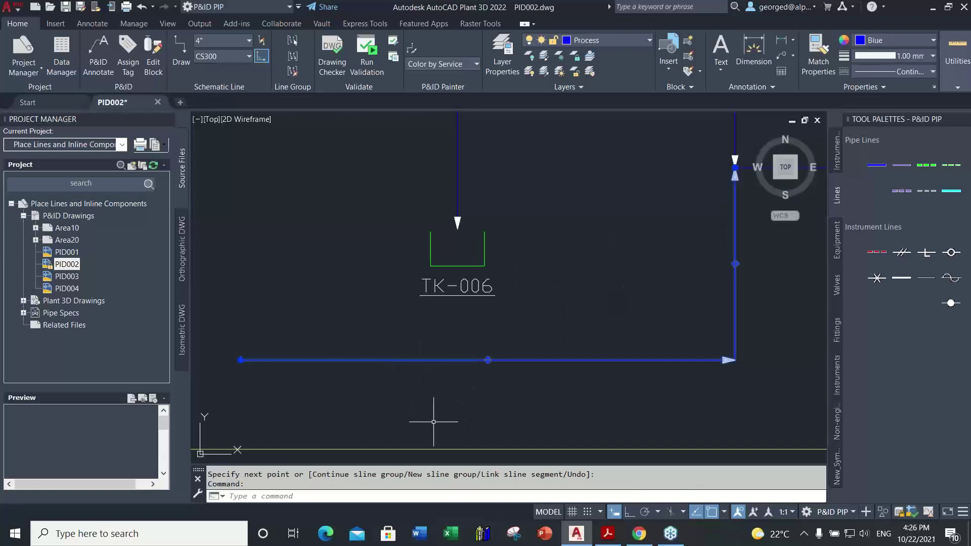
pyautogui.click(487, 360)
pyautogui.click(488, 420)
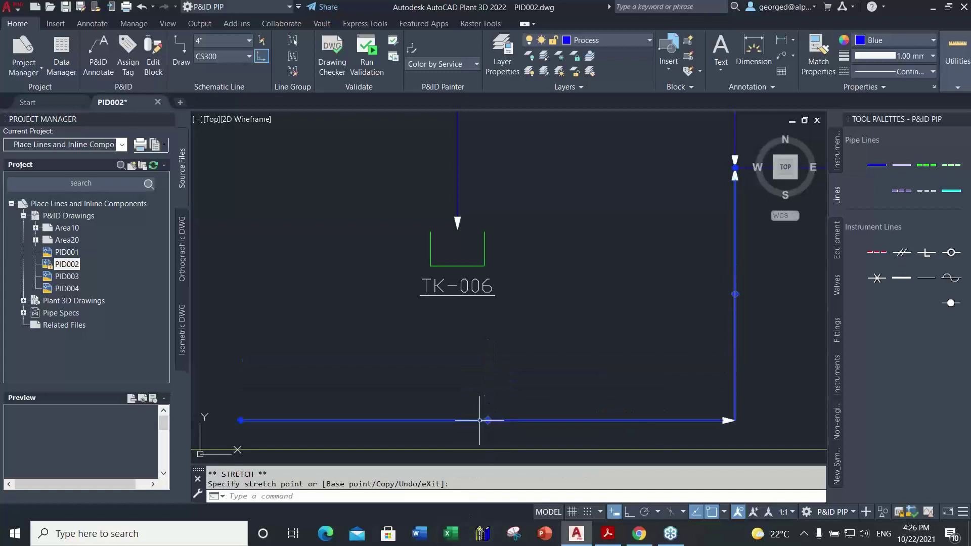
pyautogui.click(490, 350)
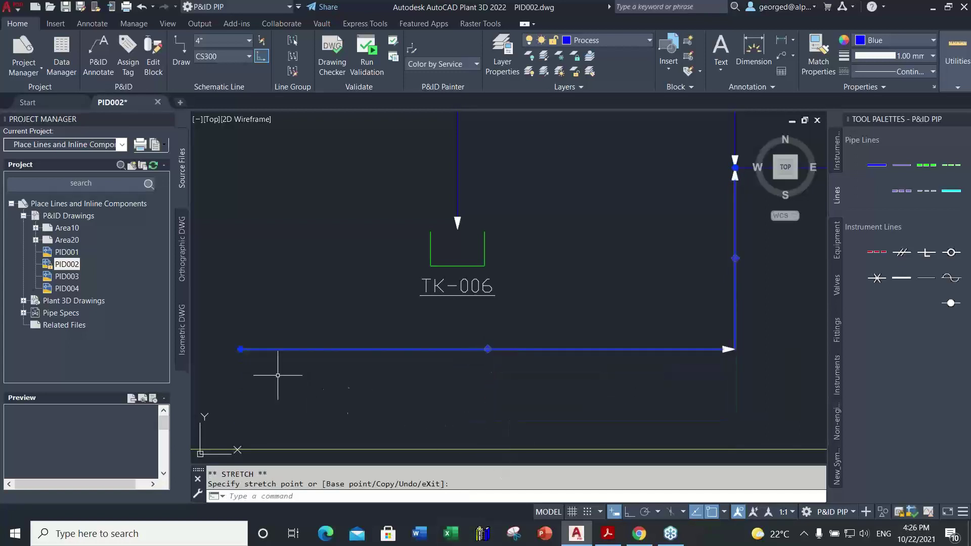
# Step: Shorten the pipe line below TK-006 from its open left end and extend it back to about its original start
pyautogui.click(236, 349)
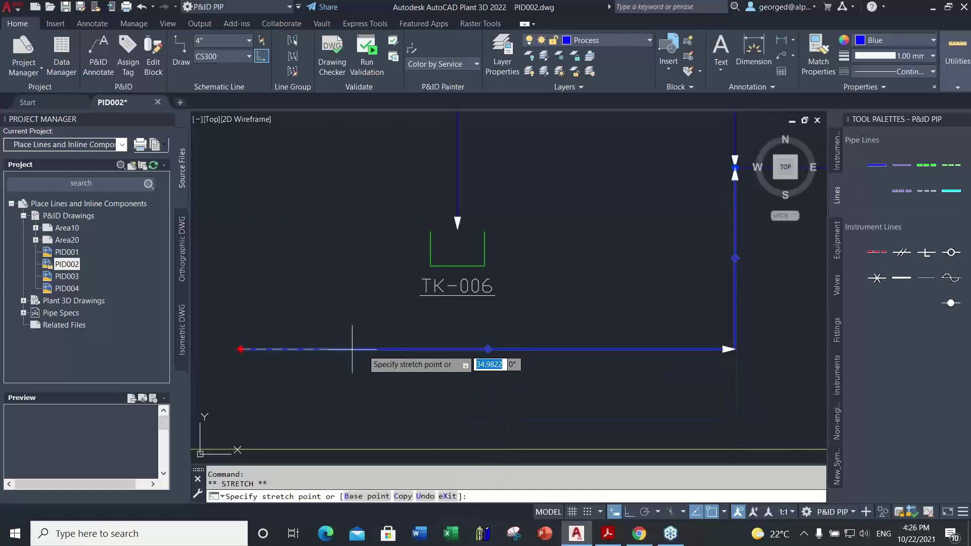
pyautogui.click(401, 349)
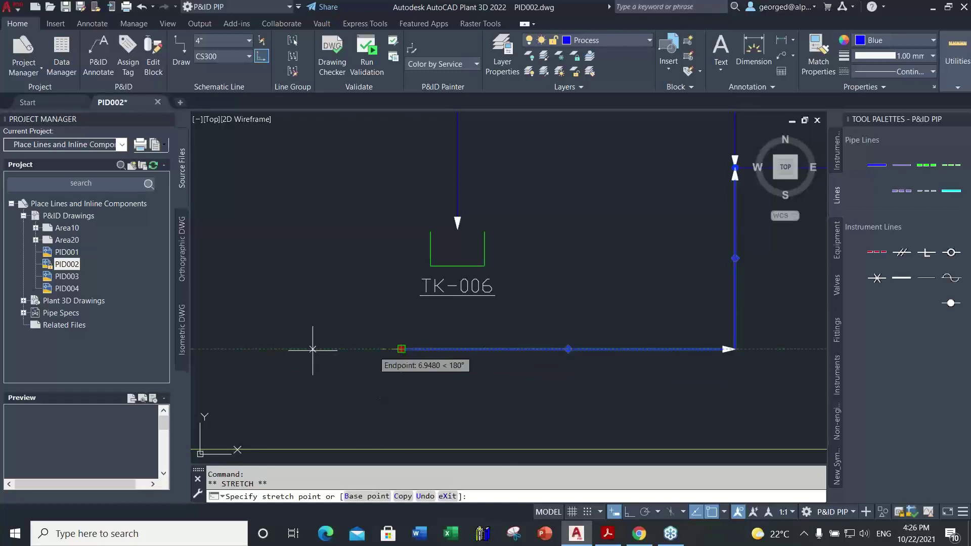
pyautogui.click(248, 349)
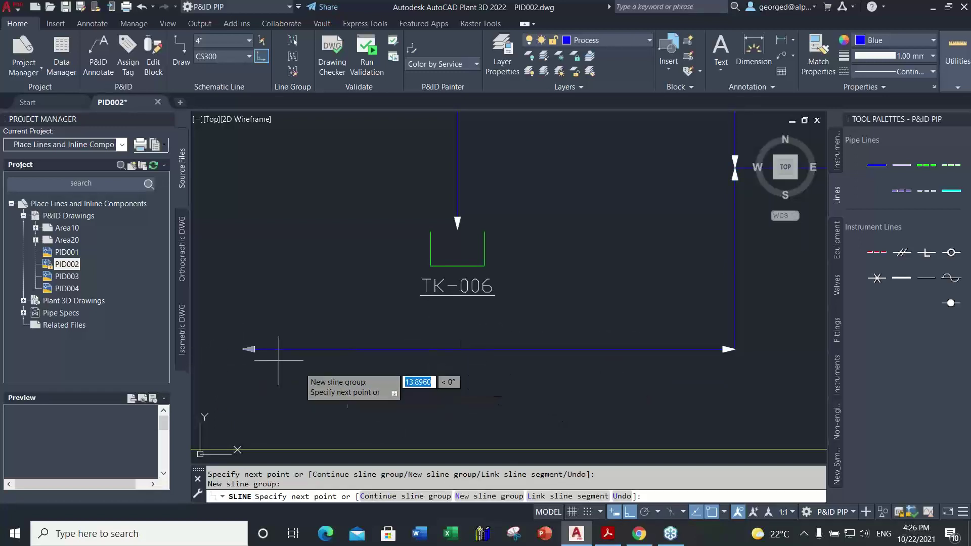
pyautogui.press('Escape')
pyautogui.press('Escape')
pyautogui.press('Escape')
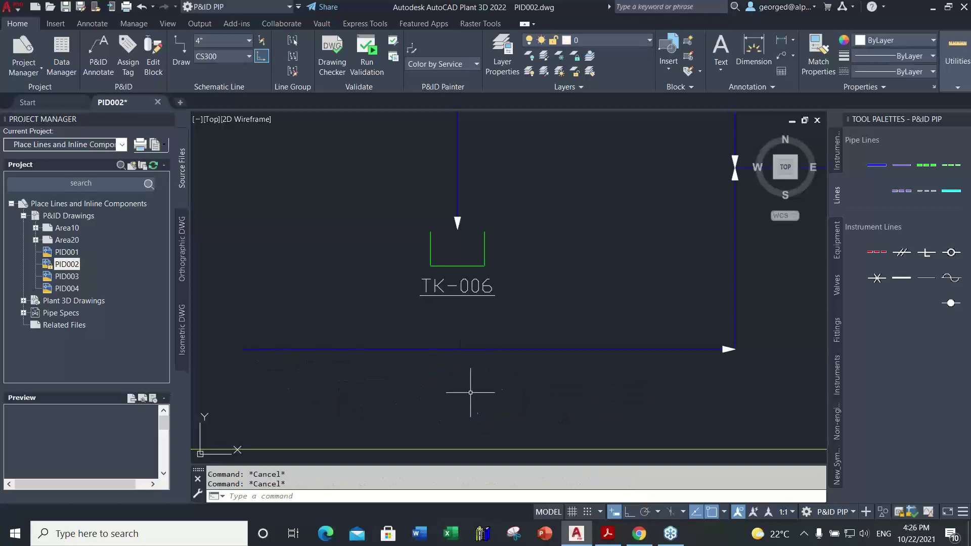
# Step: Open tag assignment for the pipe line running below TK-006 and set its size to 6", keeping spec CS300
pyautogui.click(404, 349)
pyautogui.rightClick(404, 350)
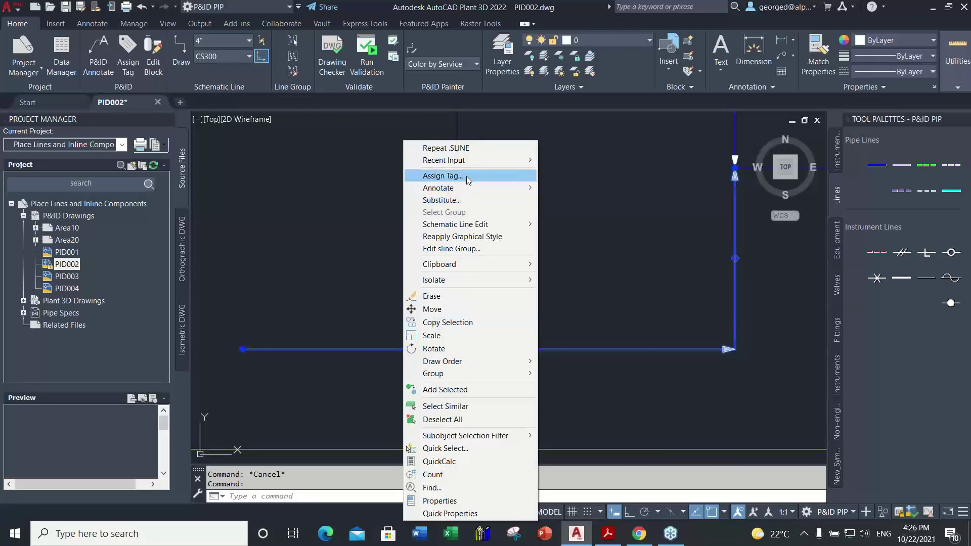
pyautogui.click(468, 177)
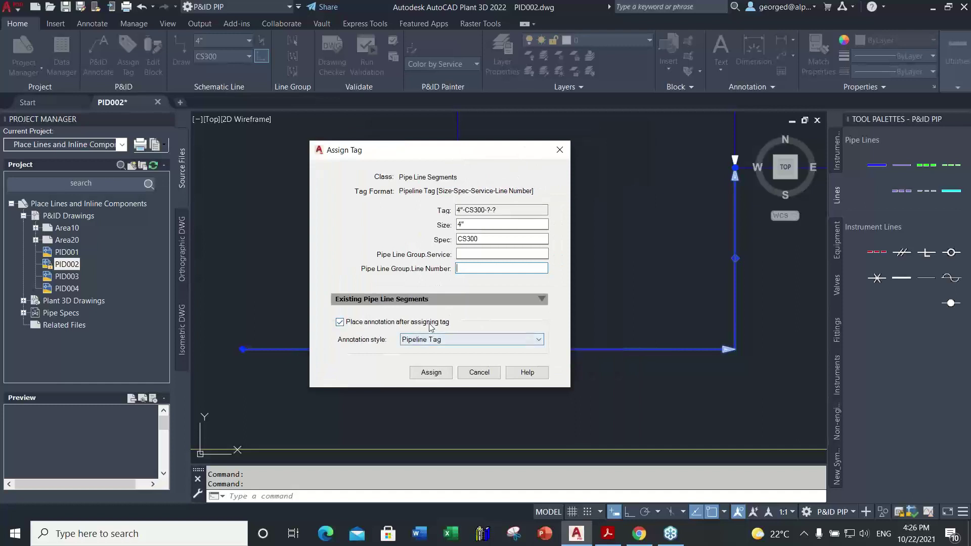
pyautogui.click(471, 224)
pyautogui.write('4"')
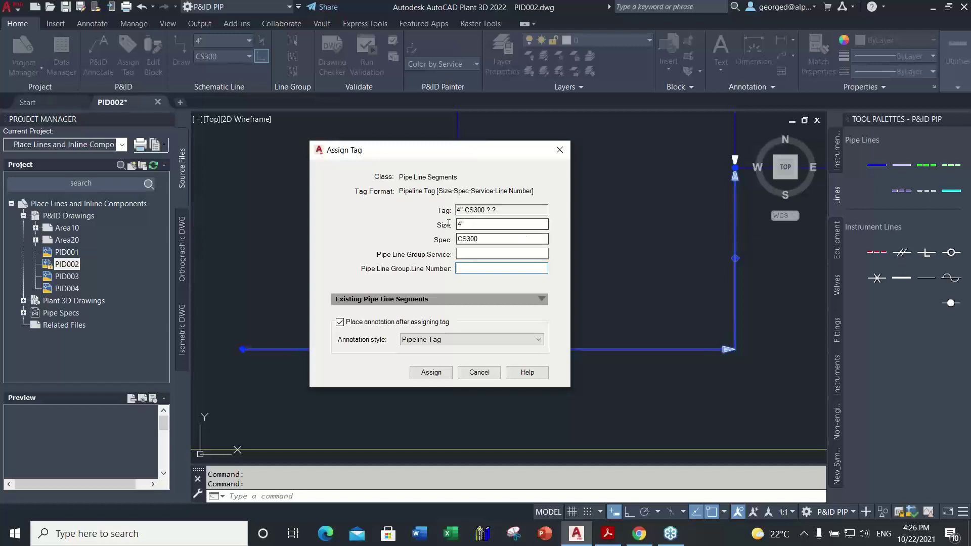
pyautogui.click(488, 224)
pyautogui.click(475, 226)
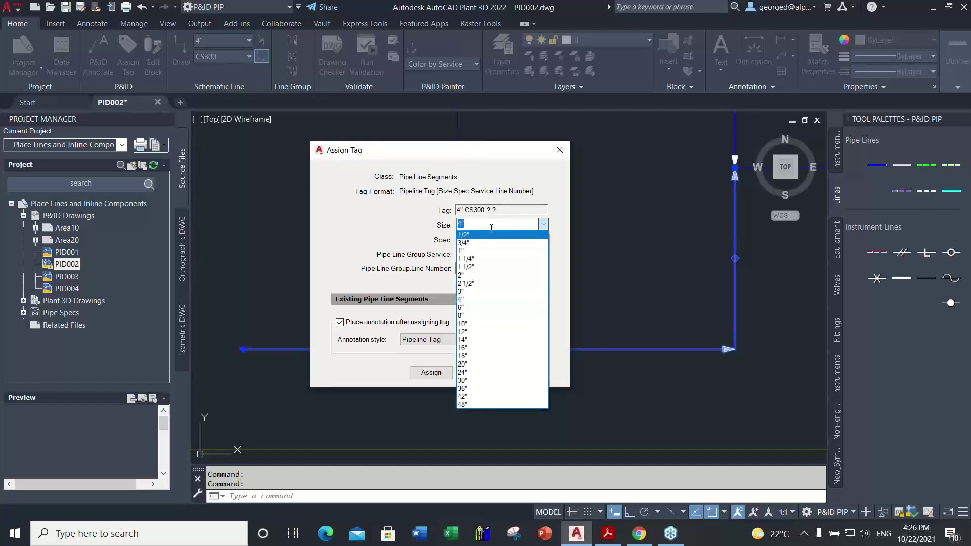
pyautogui.click(491, 228)
pyautogui.click(518, 240)
pyautogui.click(518, 239)
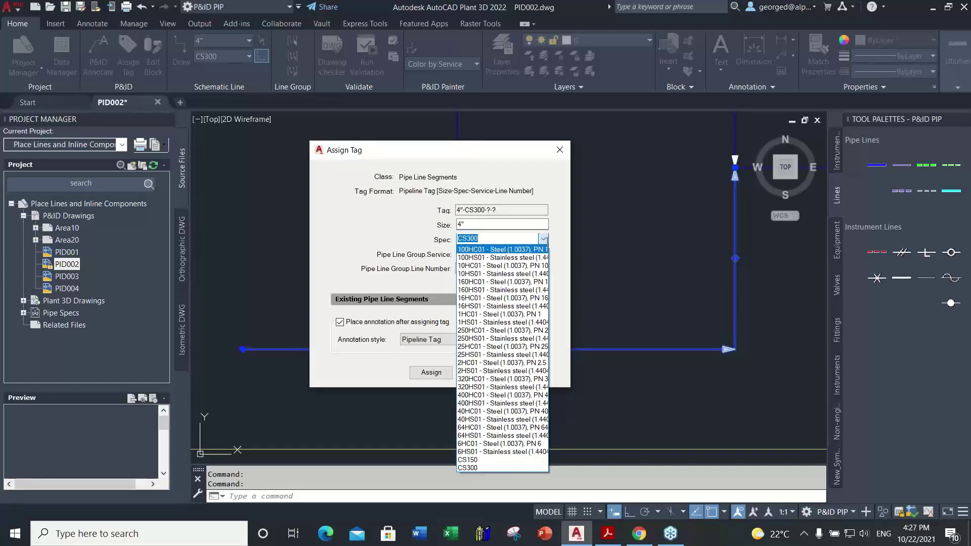
pyautogui.click(501, 226)
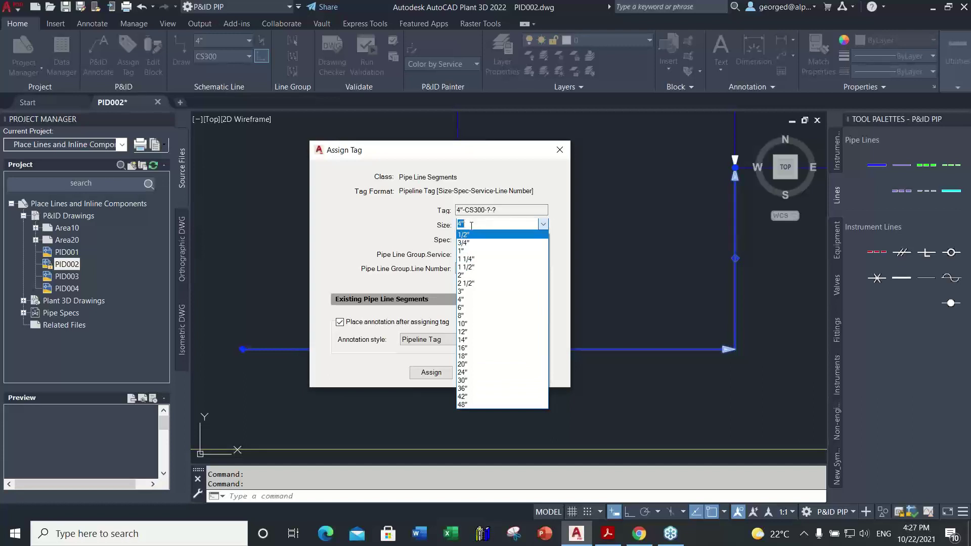
pyautogui.click(470, 308)
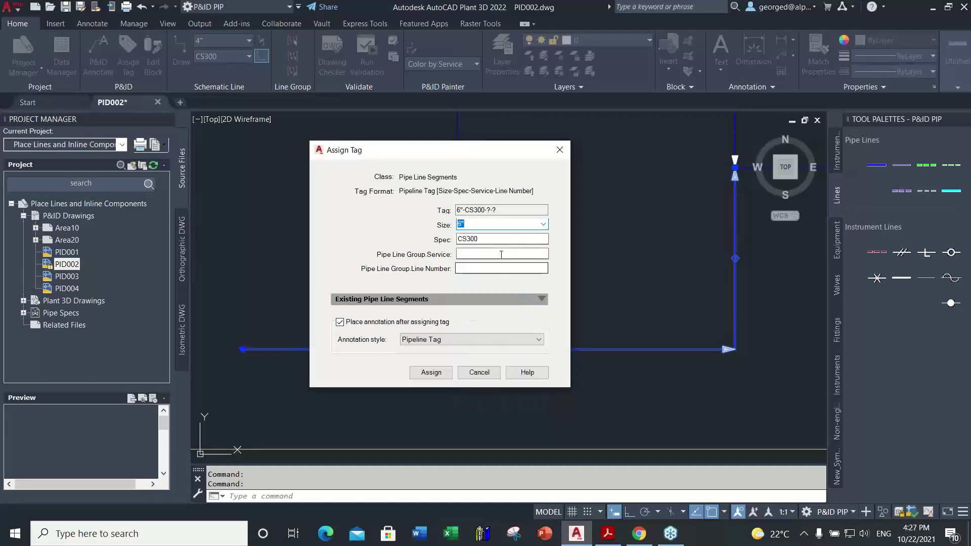
# Step: Set the spec to 1HS01 and the service to CWR (Cooling Water Return) in the pipe line's tag
pyautogui.click(513, 238)
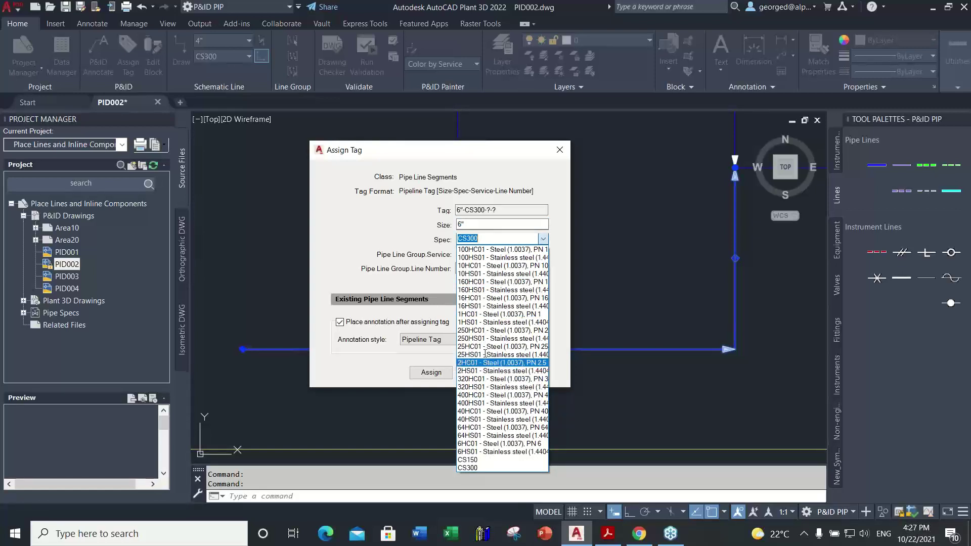
pyautogui.click(476, 322)
pyautogui.click(499, 253)
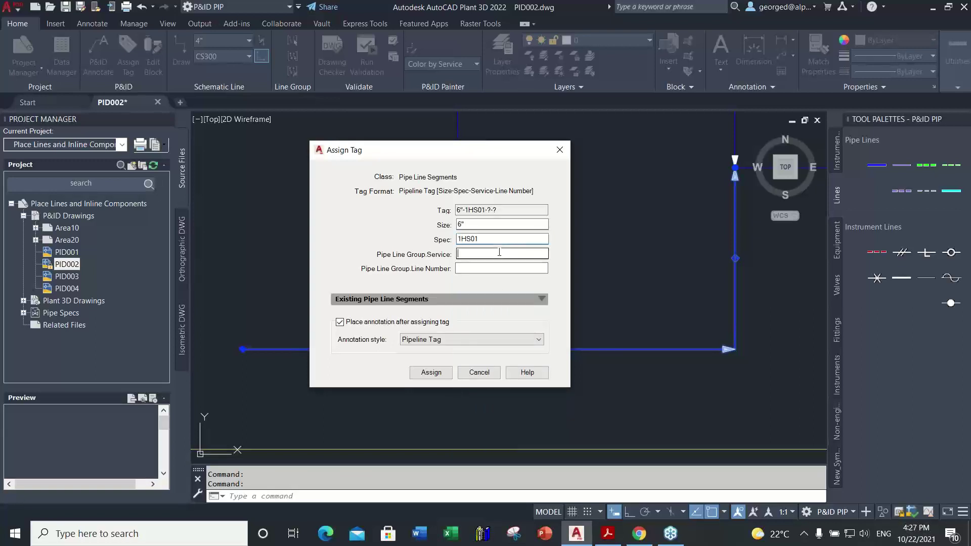
pyautogui.click(499, 253)
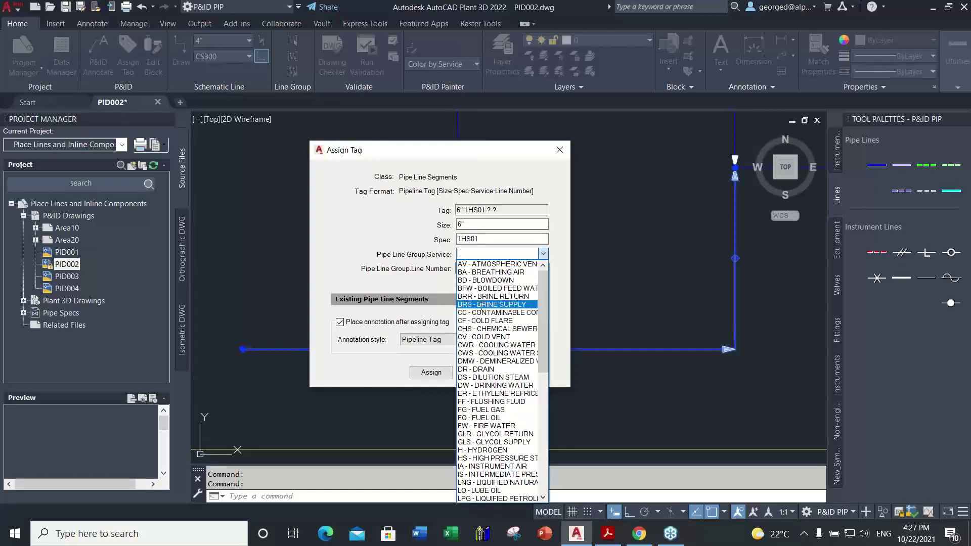
pyautogui.click(485, 346)
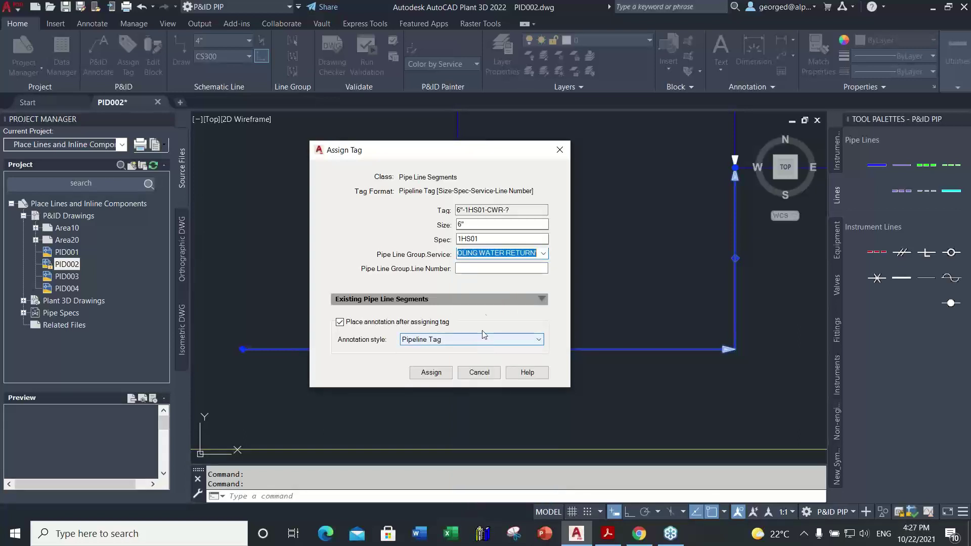
pyautogui.click(587, 261)
pyautogui.click(522, 255)
# Step: Set the line number to 001, assign the tag, and place its annotation just below the horizontal run under TK-006
pyautogui.click(505, 267)
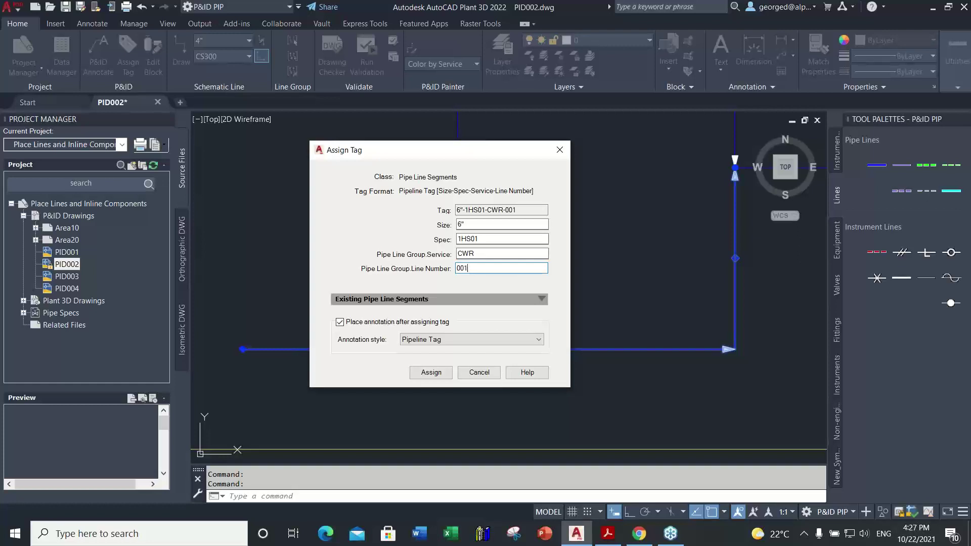
pyautogui.click(432, 373)
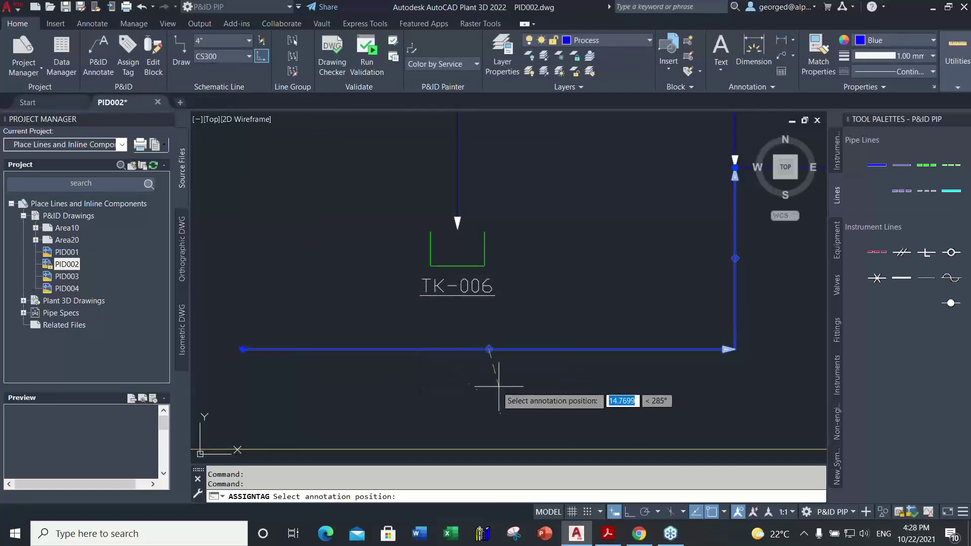
pyautogui.click(485, 374)
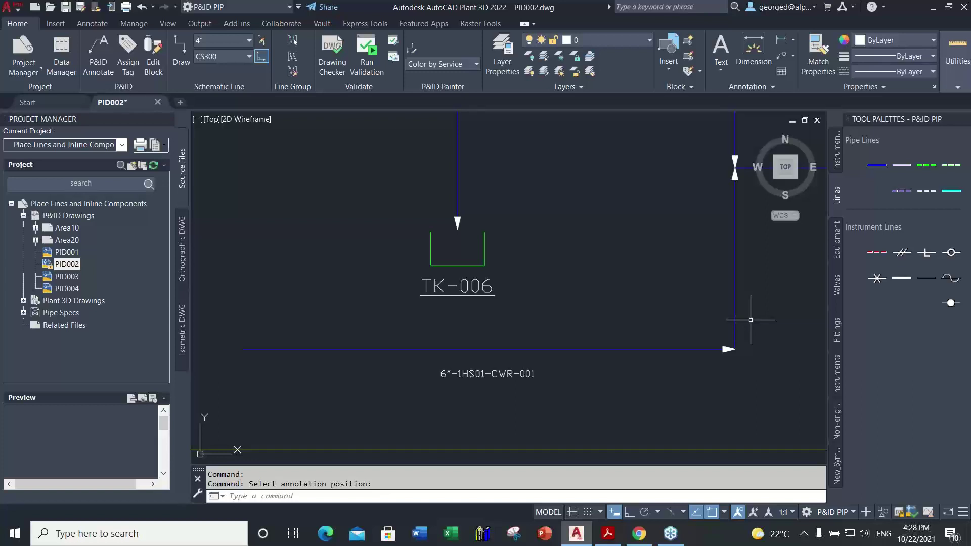
# Step: Attach the lower end of the pipe line coming from TK-005's lower left nozzle to TK-006
pyautogui.moveTo(602, 254); pyautogui.dragTo(449, 382, button='middle')
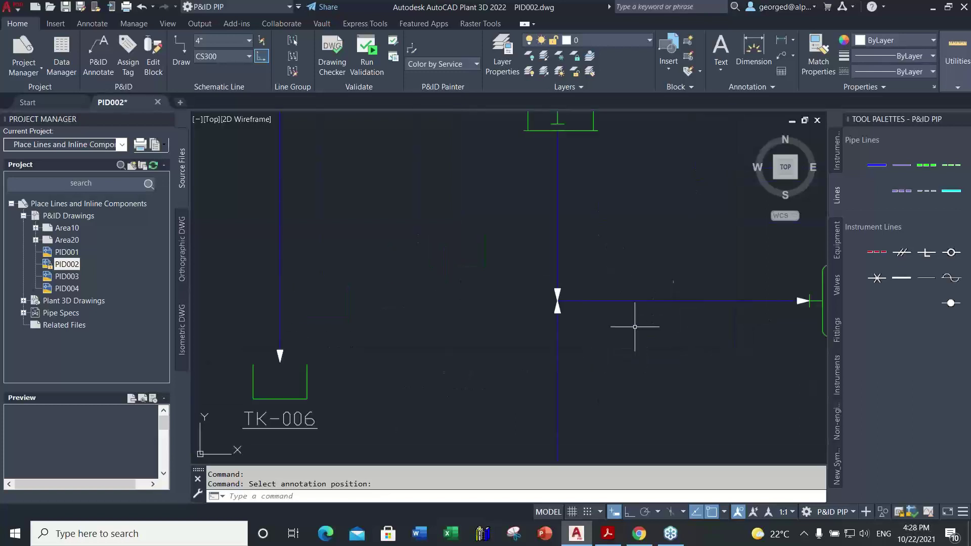
pyautogui.moveTo(635, 326)
pyautogui.mouseDown(button='middle')
pyautogui.moveTo(637, 319)
pyautogui.moveTo(576, 310)
pyautogui.mouseUp(button='middle')
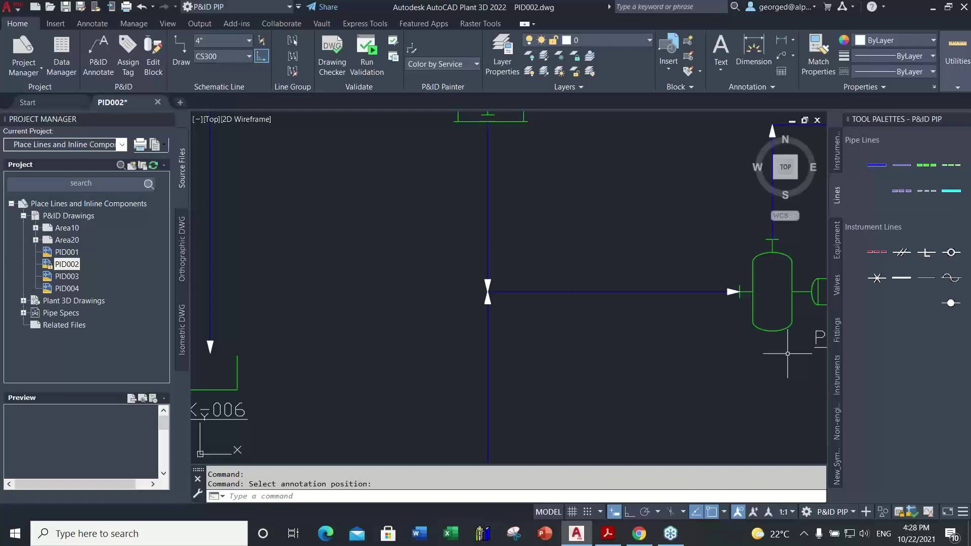
pyautogui.scroll(4, 564, 336)
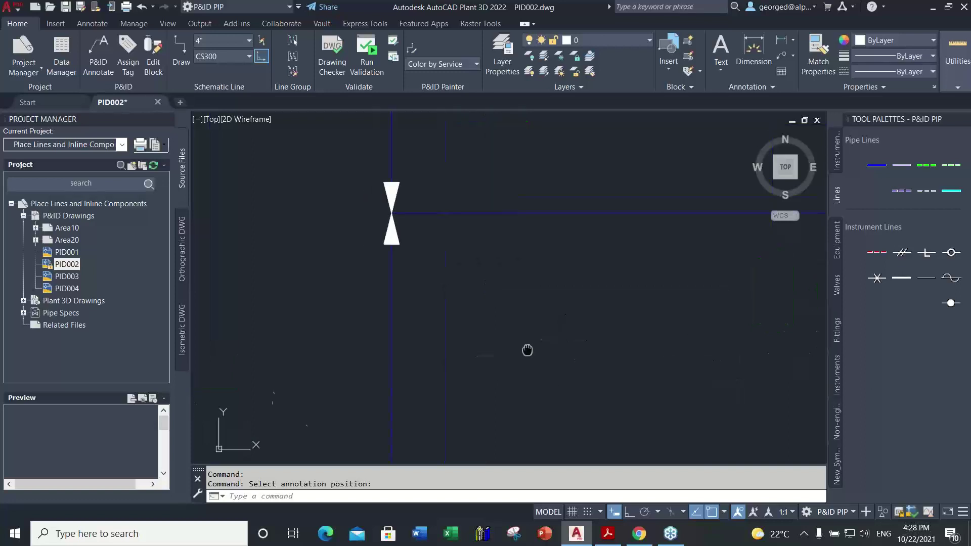
pyautogui.scroll(-4, 527, 349)
pyautogui.scroll(-3, 563, 339)
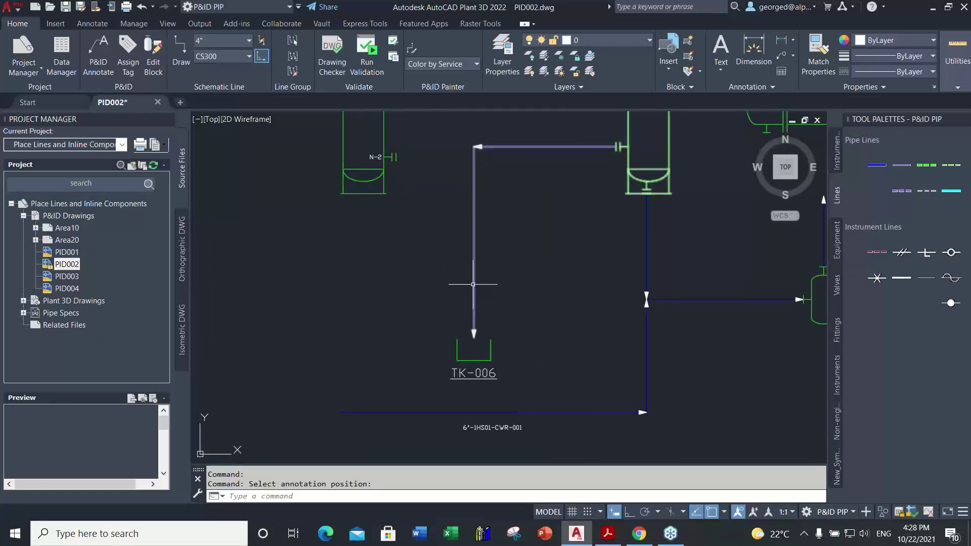
pyautogui.moveTo(473, 285)
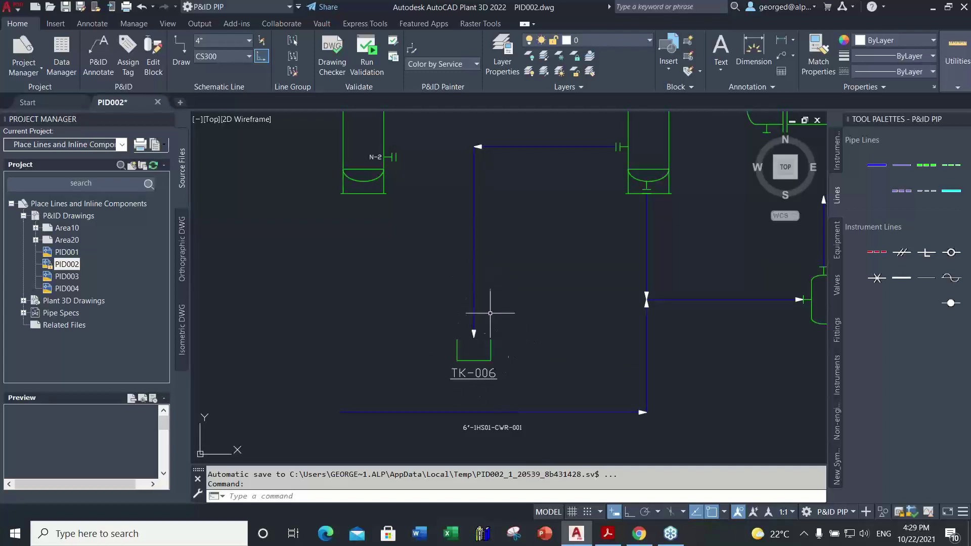
pyautogui.click(473, 289)
pyautogui.rightClick(473, 289)
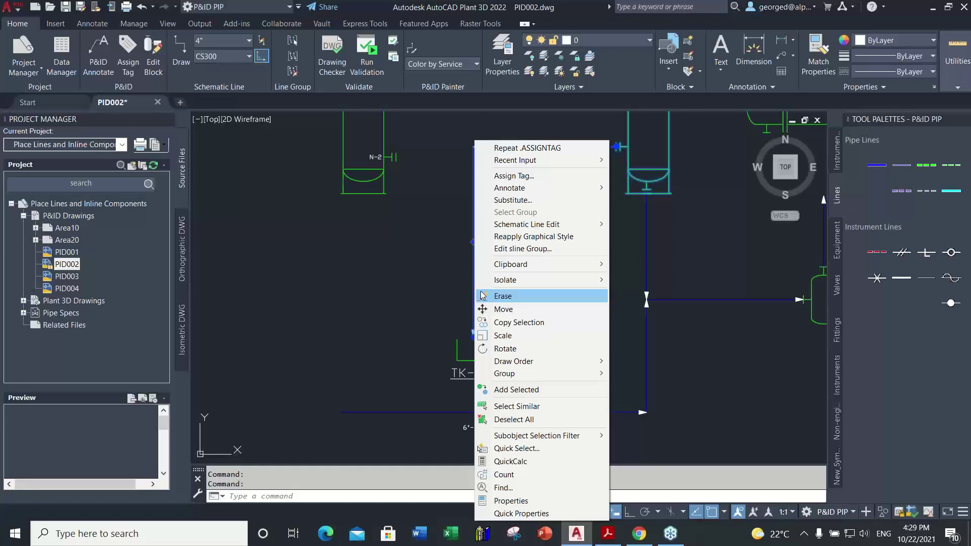
pyautogui.moveTo(520, 231)
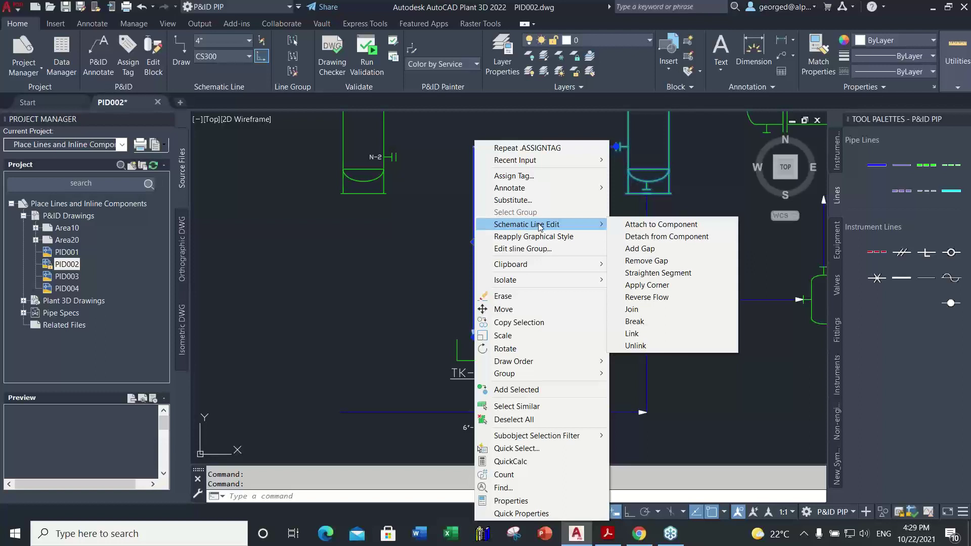
pyautogui.click(685, 226)
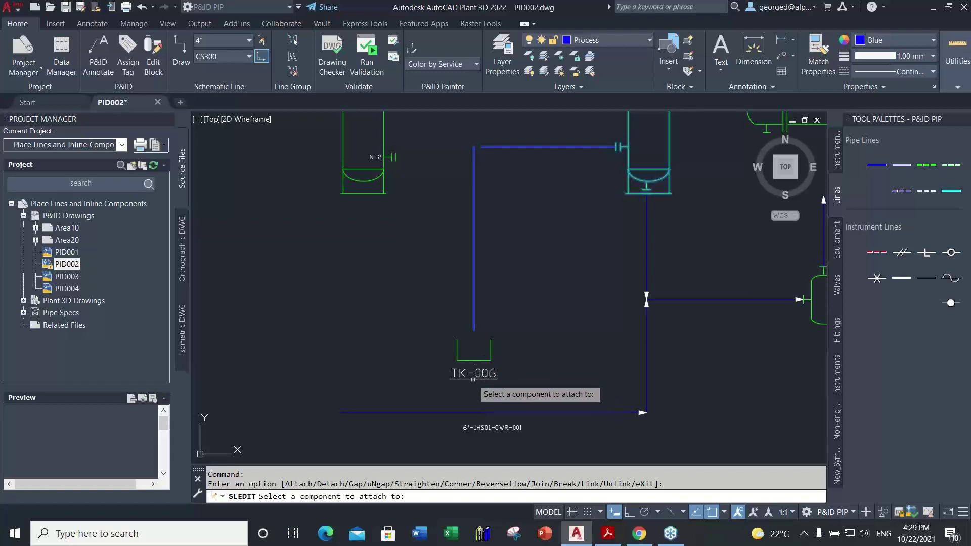
pyautogui.click(490, 349)
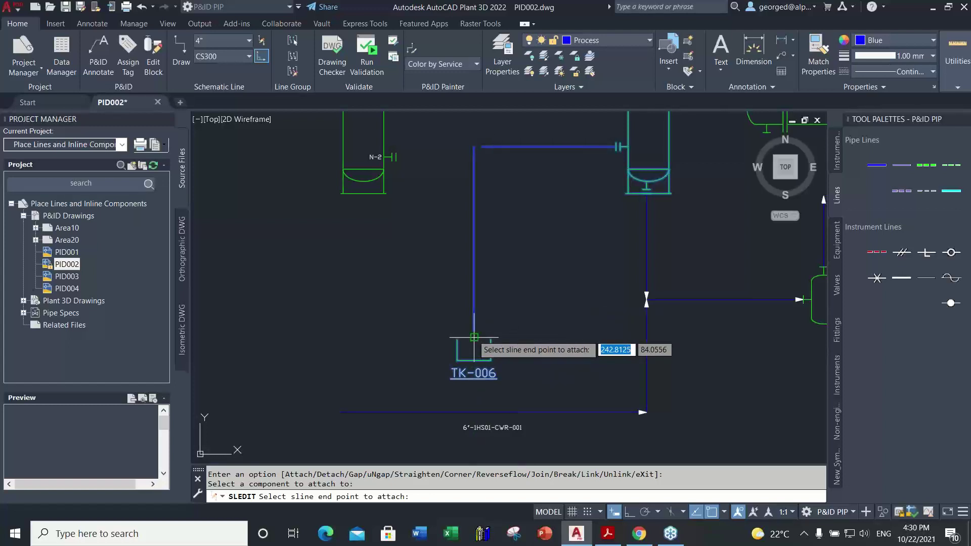
pyautogui.click(475, 338)
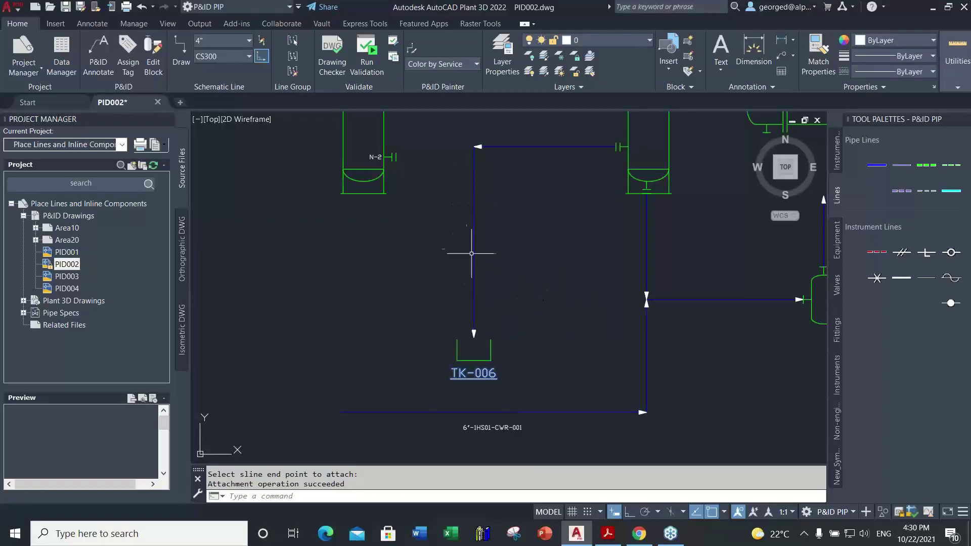
pyautogui.press('Escape')
pyautogui.press('Escape')
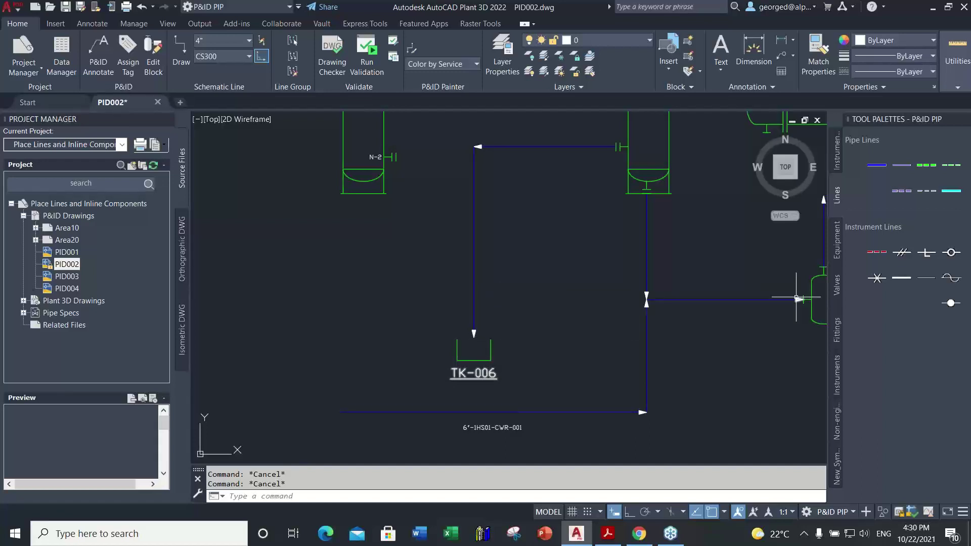
# Step: Group the tagged pipe line running below TK-006 with the source line from TK-005's bottom nozzle to P-005
pyautogui.scroll(3, 568, 217)
pyautogui.scroll(-10, 575, 223)
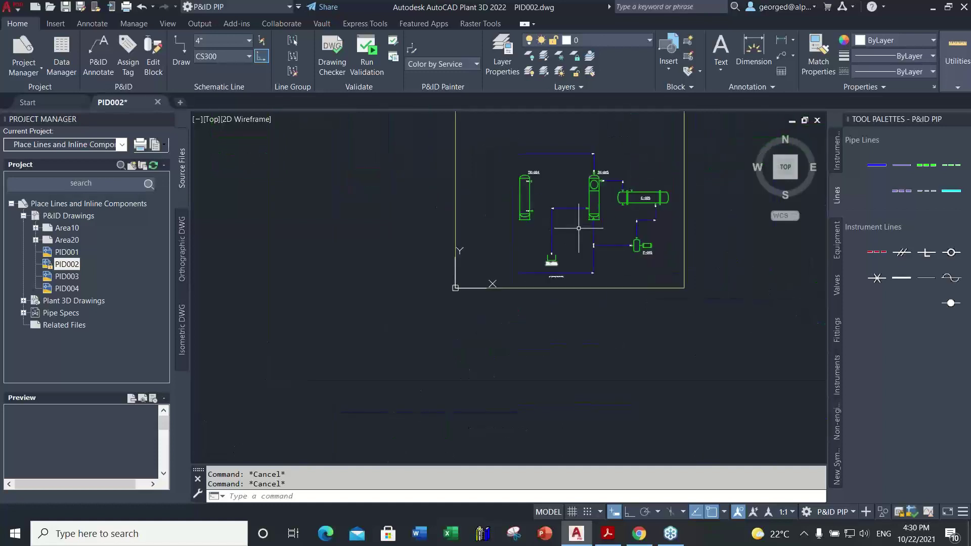
pyautogui.scroll(5, 578, 228)
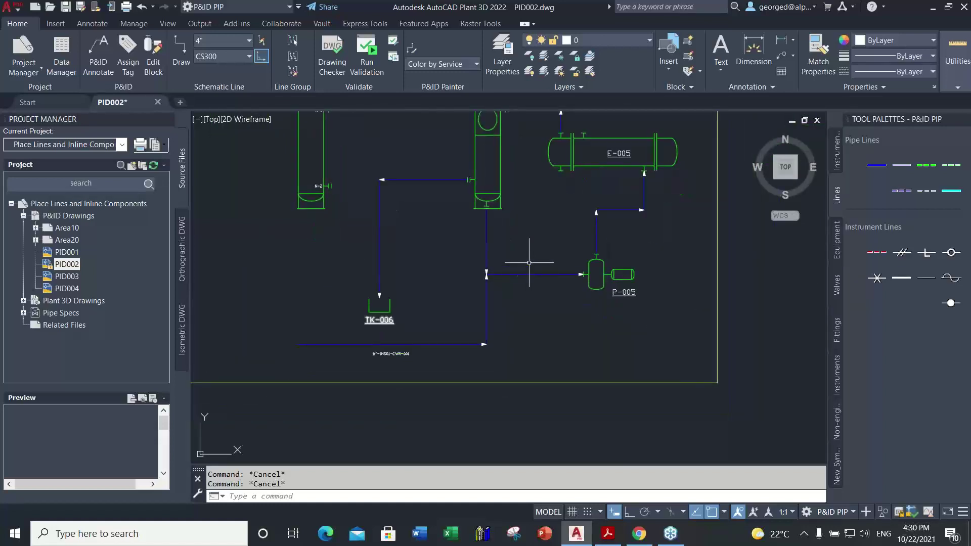
pyautogui.scroll(2, 529, 262)
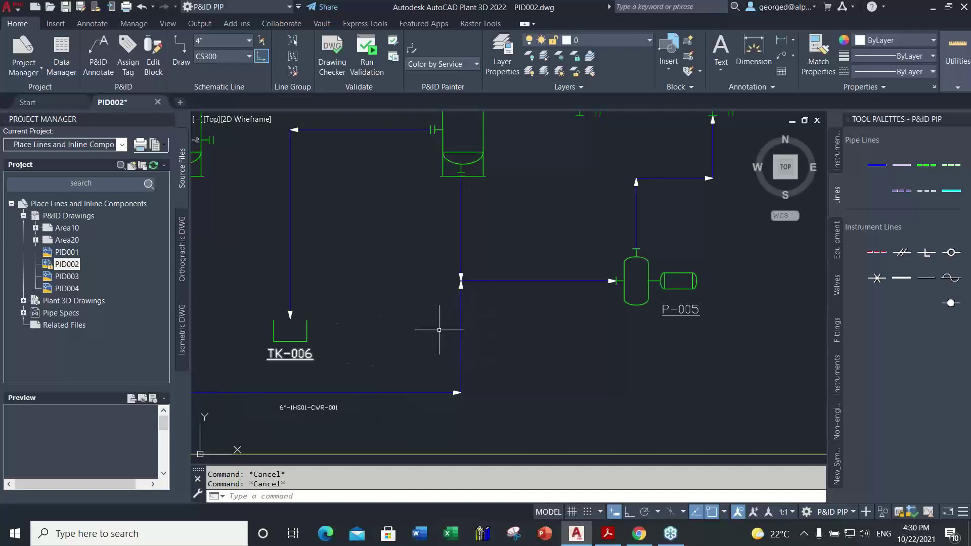
pyautogui.moveTo(461, 315)
pyautogui.moveTo(402, 241); pyautogui.dragTo(434, 244, button='middle')
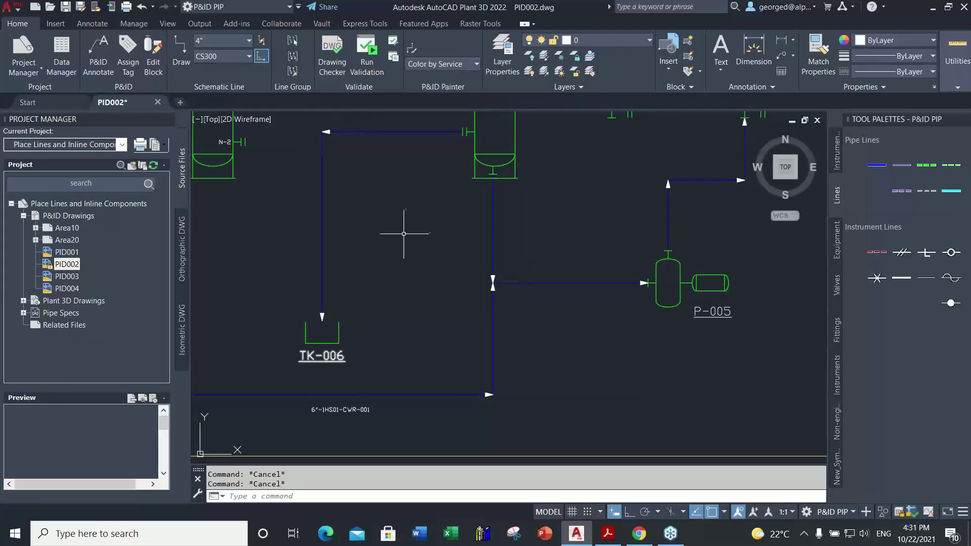
pyautogui.moveTo(405, 223); pyautogui.dragTo(396, 211, button='middle')
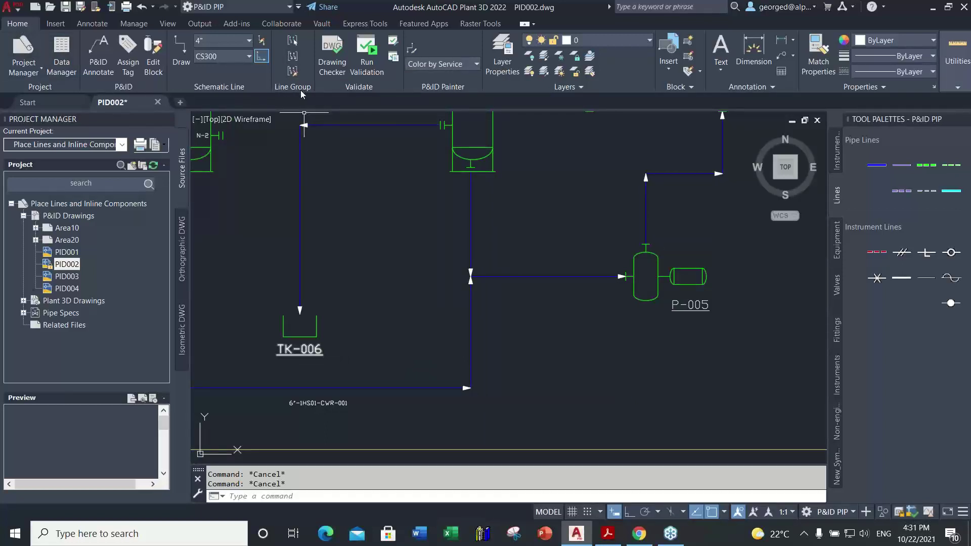
pyautogui.click(293, 56)
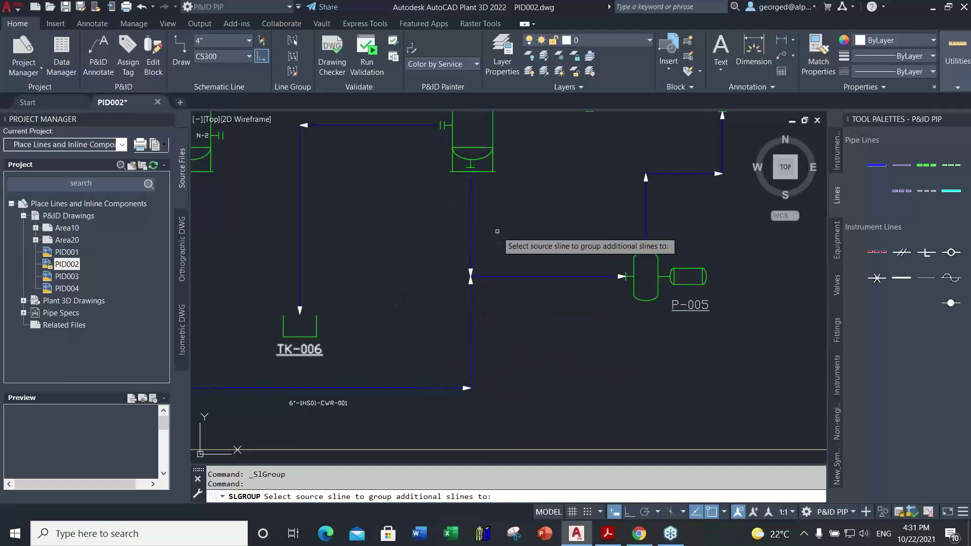
pyautogui.click(470, 223)
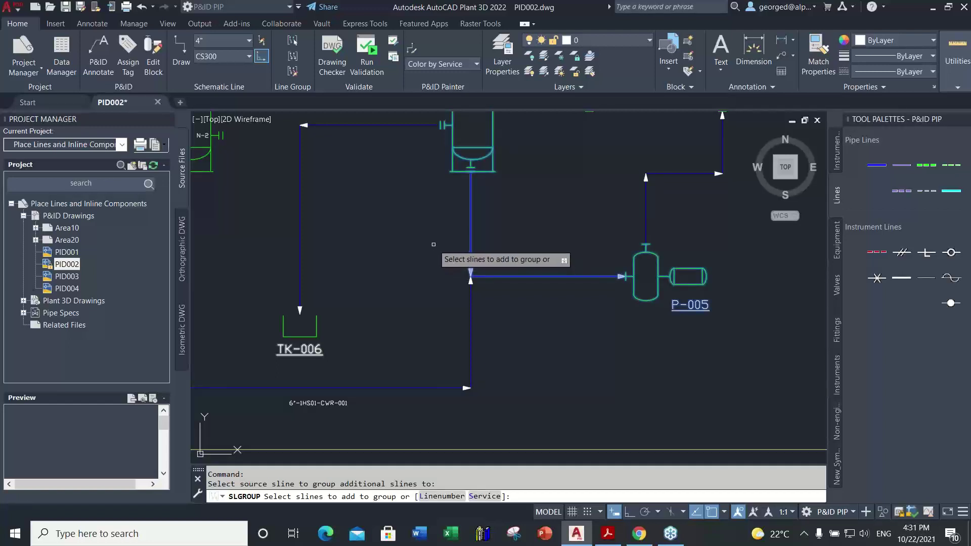
pyautogui.click(470, 320)
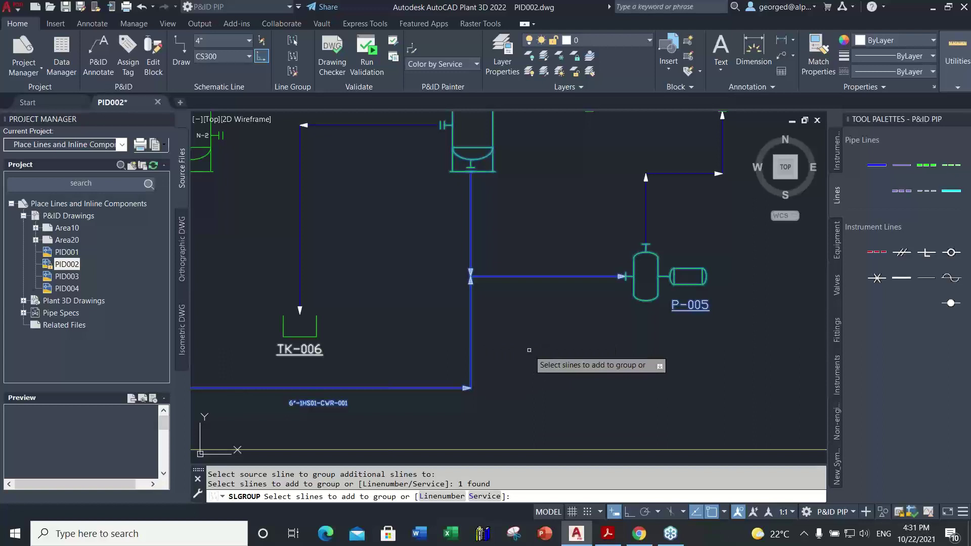
pyautogui.press('Return')
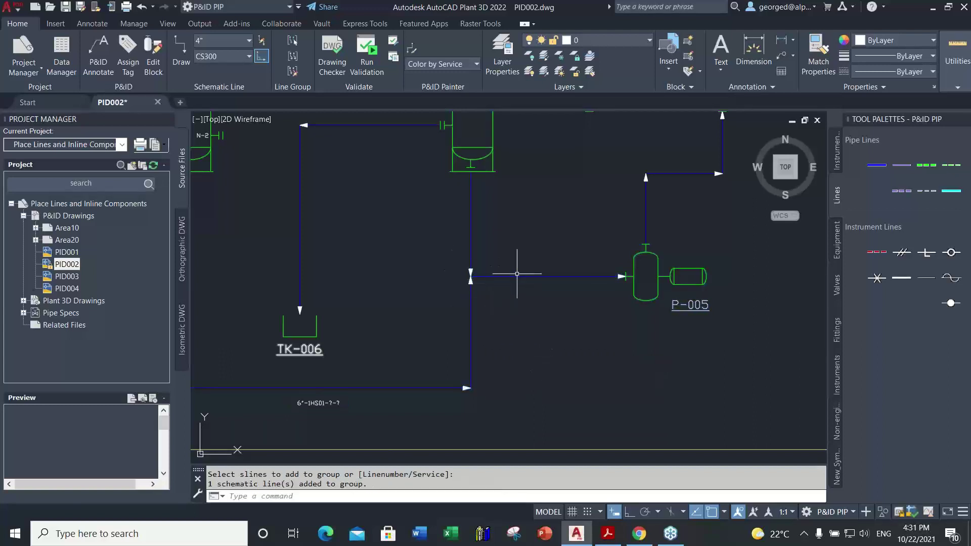
# Step: Select the whole line group through the TK-005 to P-005 line to check its members, and clear the selection
pyautogui.click(495, 229)
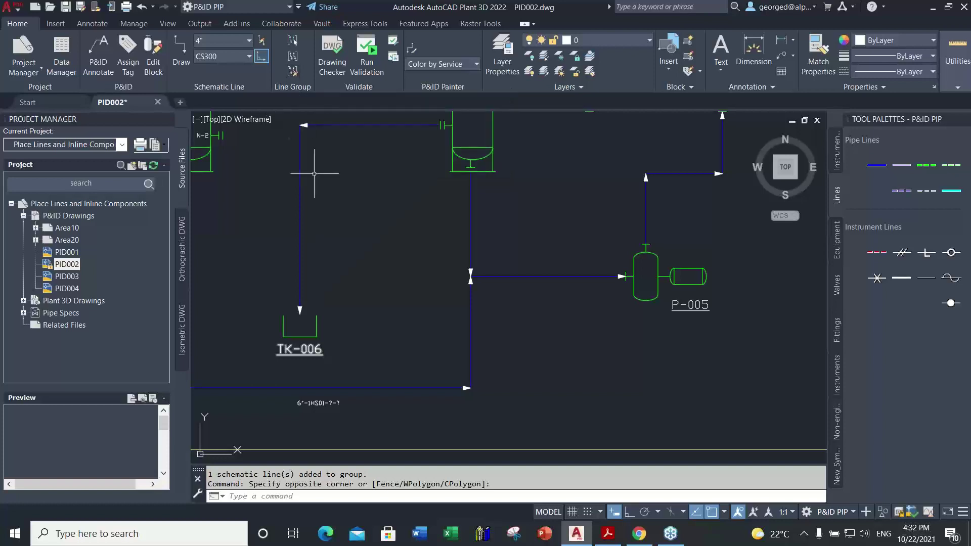
pyautogui.click(294, 44)
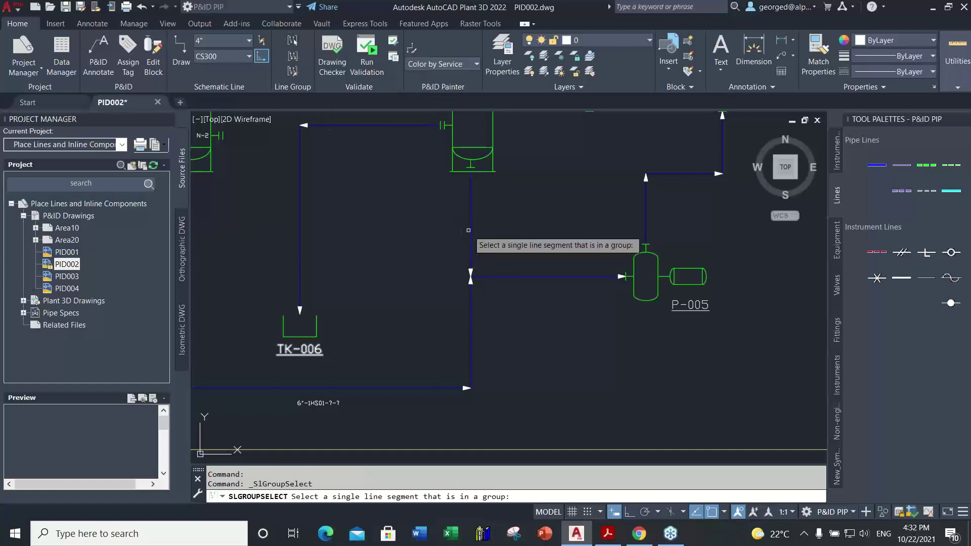
pyautogui.click(471, 230)
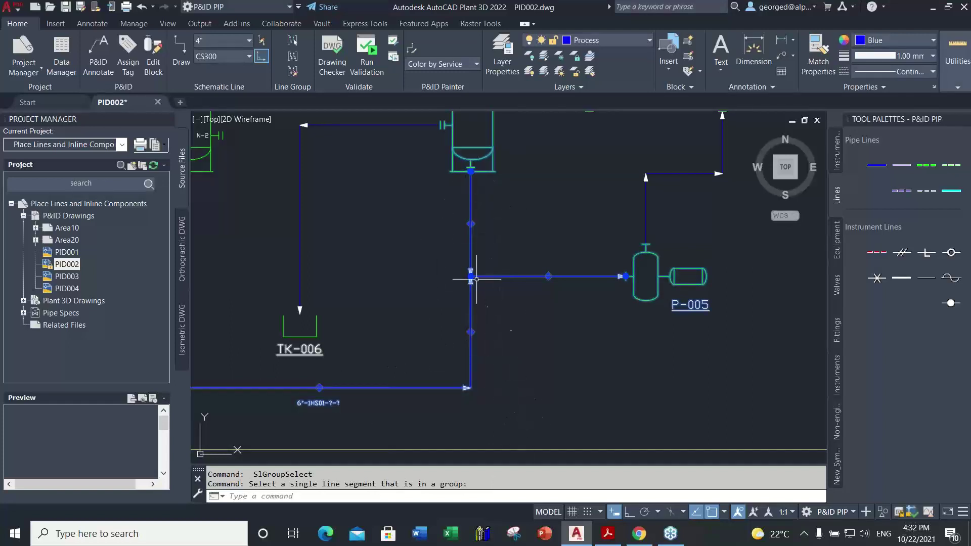
pyautogui.press('Escape')
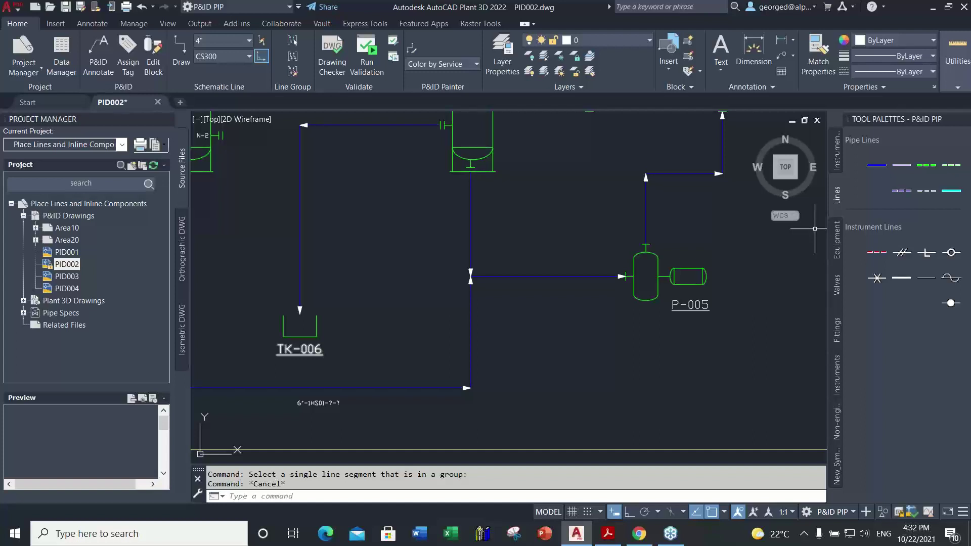
pyautogui.moveTo(526, 177)
pyautogui.mouseDown(button='middle')
pyautogui.moveTo(586, 364)
pyautogui.moveTo(537, 324)
pyautogui.moveTo(618, 278)
pyautogui.moveTo(579, 214)
pyautogui.mouseUp(button='middle')
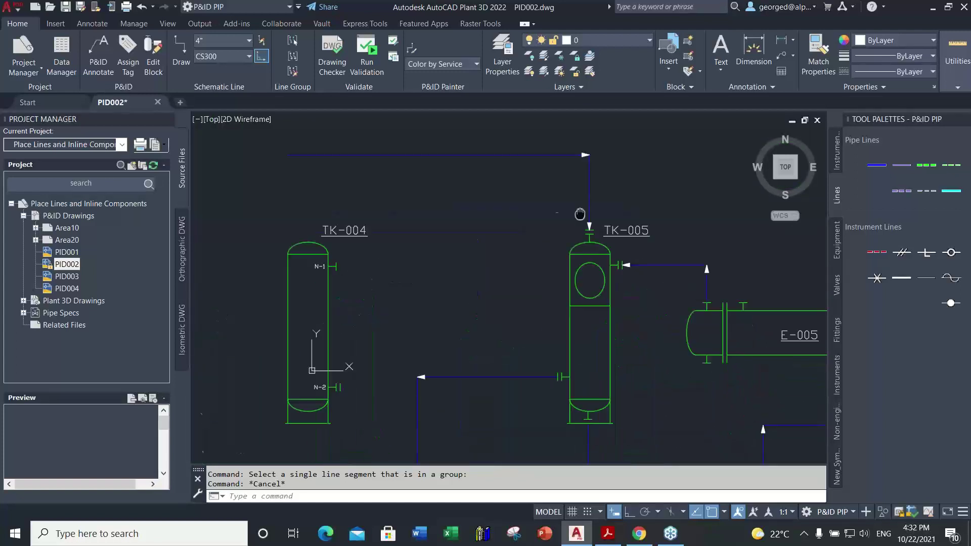
pyautogui.moveTo(508, 216)
pyautogui.mouseDown(button='middle')
pyautogui.moveTo(551, 251)
pyautogui.moveTo(572, 301)
pyautogui.mouseUp(button='middle')
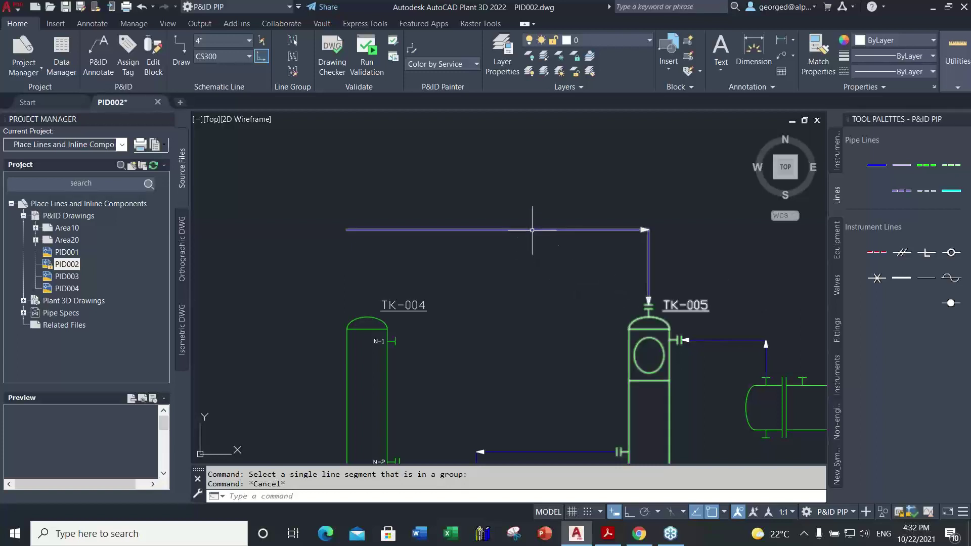
pyautogui.moveTo(533, 230)
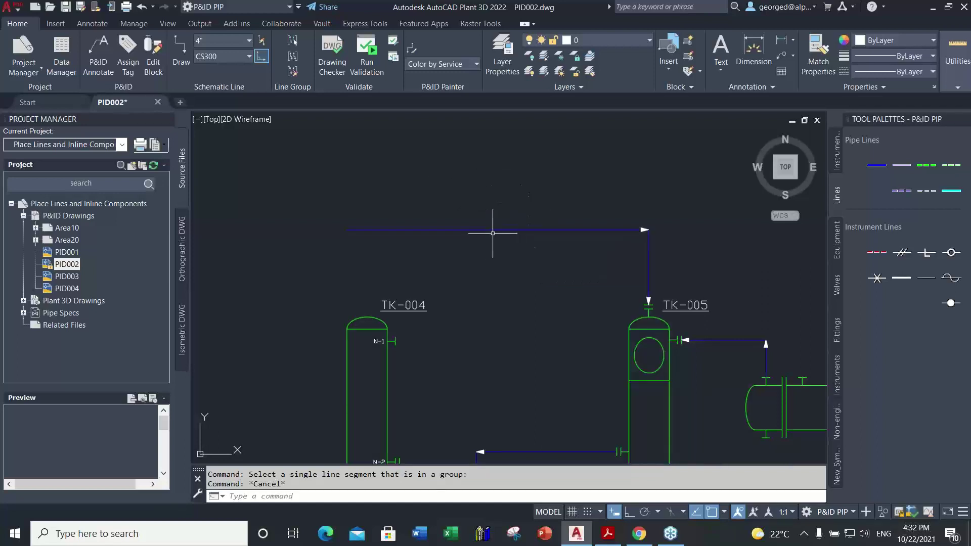
pyautogui.moveTo(495, 229)
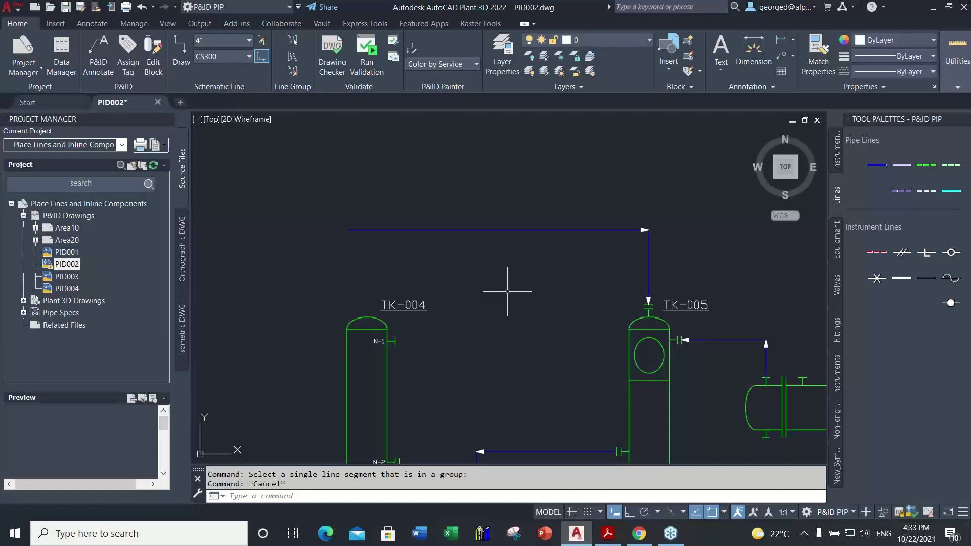
# Step: Begin a tag for the pipe line feeding TK-005's top nozzle, with size 6" and spec CS300
pyautogui.click(490, 230)
pyautogui.rightClick(490, 230)
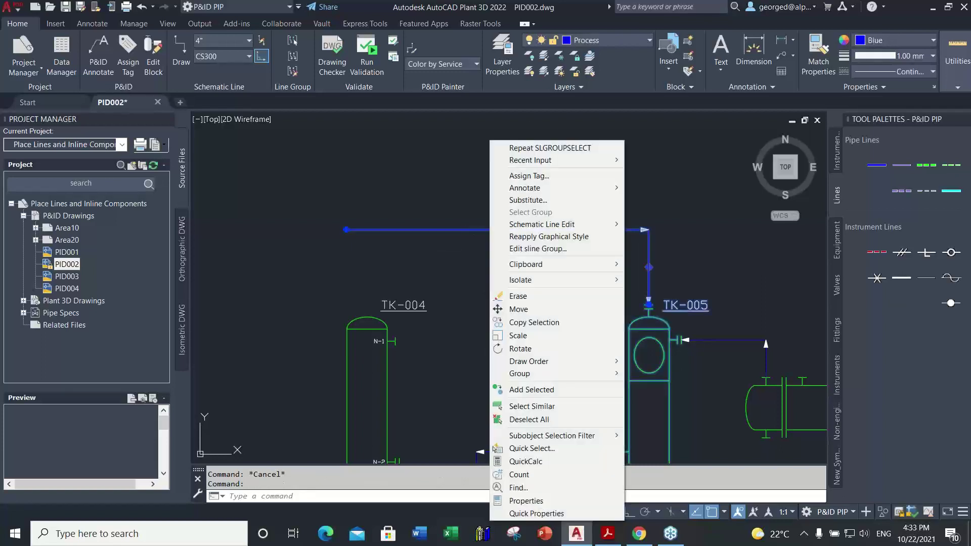
pyautogui.click(524, 177)
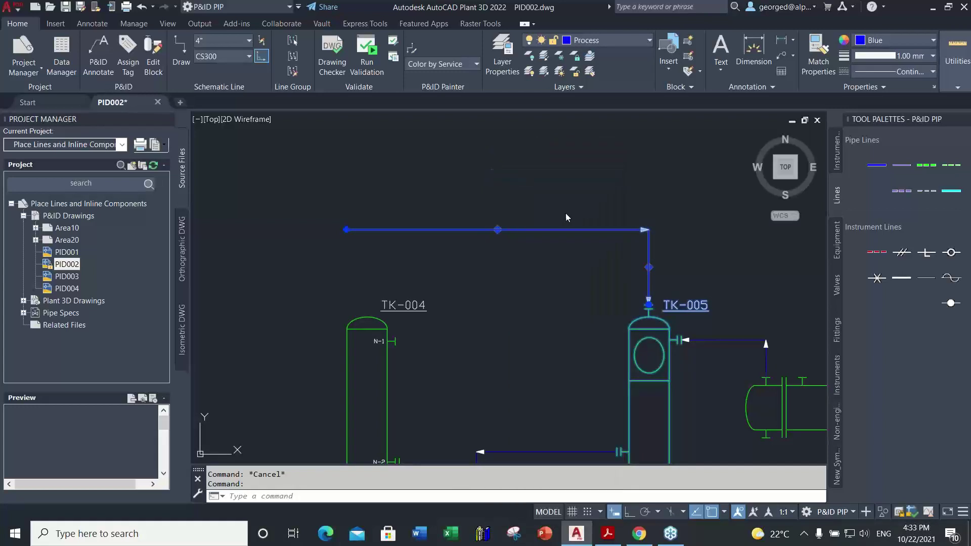
pyautogui.moveTo(429, 154); pyautogui.dragTo(436, 145)
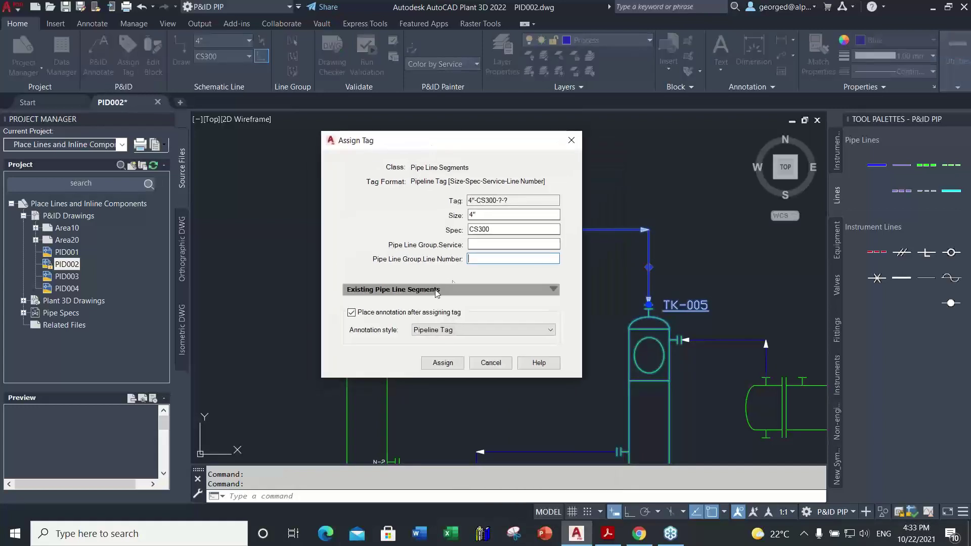
pyautogui.click(485, 213)
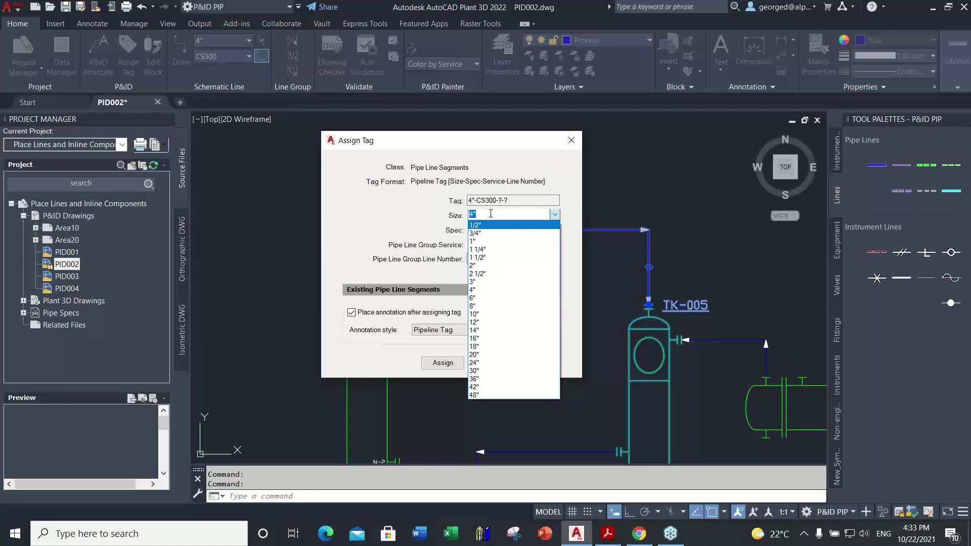
pyautogui.click(489, 299)
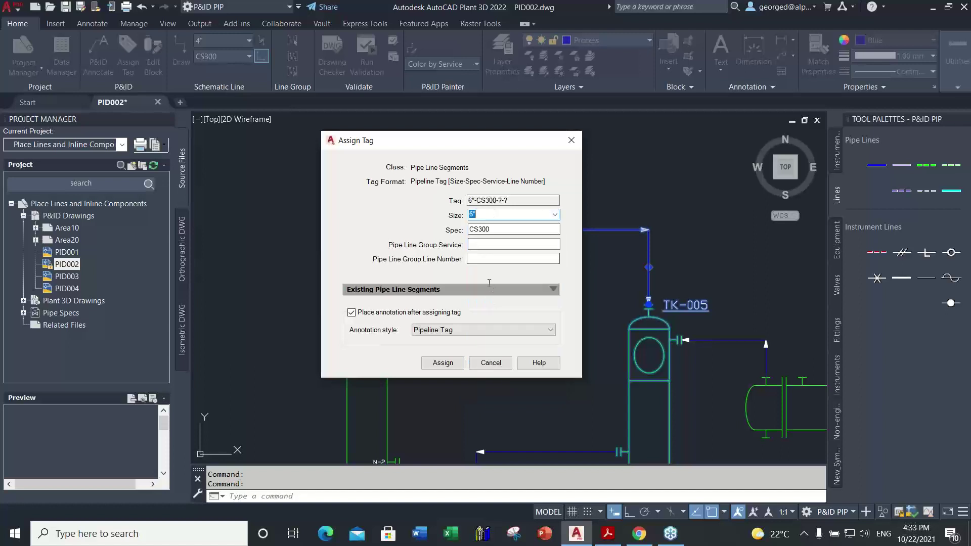
pyautogui.click(515, 230)
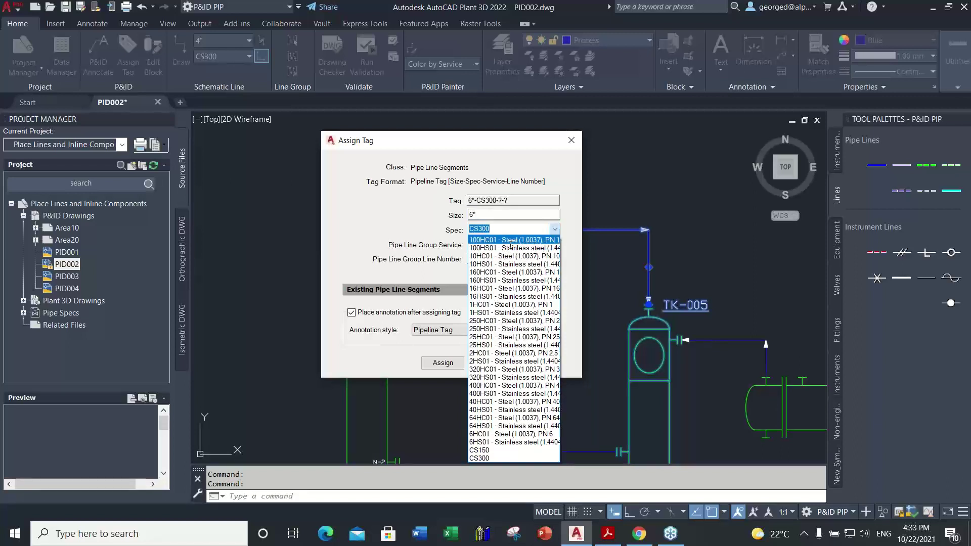
pyautogui.click(499, 457)
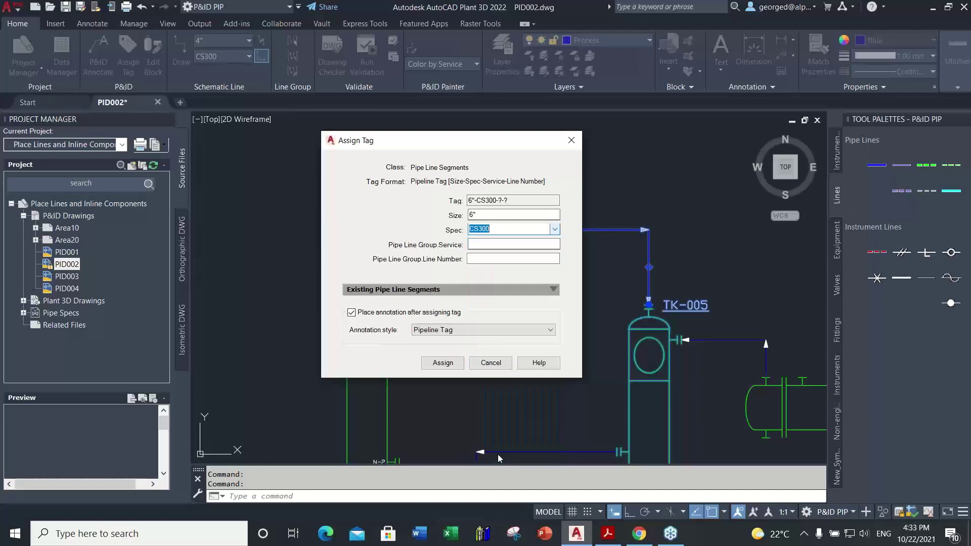
# Step: Set the pipe line group service in the tag to CWS, Cooling Water Supply
pyautogui.click(483, 245)
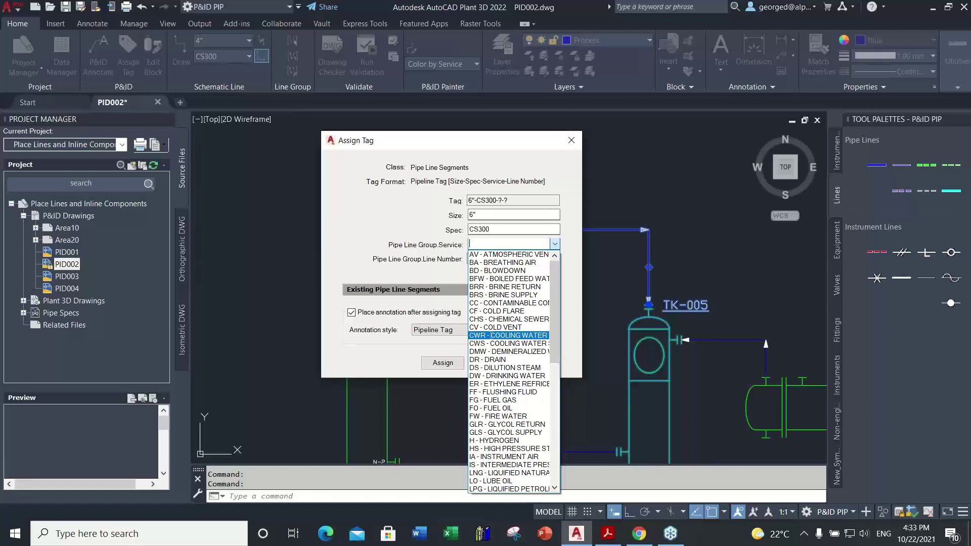
pyautogui.click(491, 335)
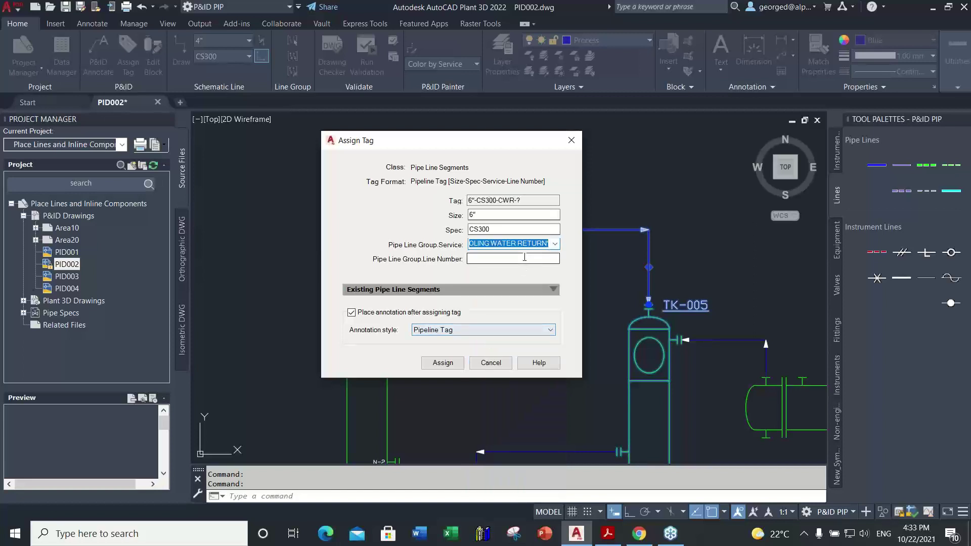
pyautogui.click(529, 244)
pyautogui.click(555, 245)
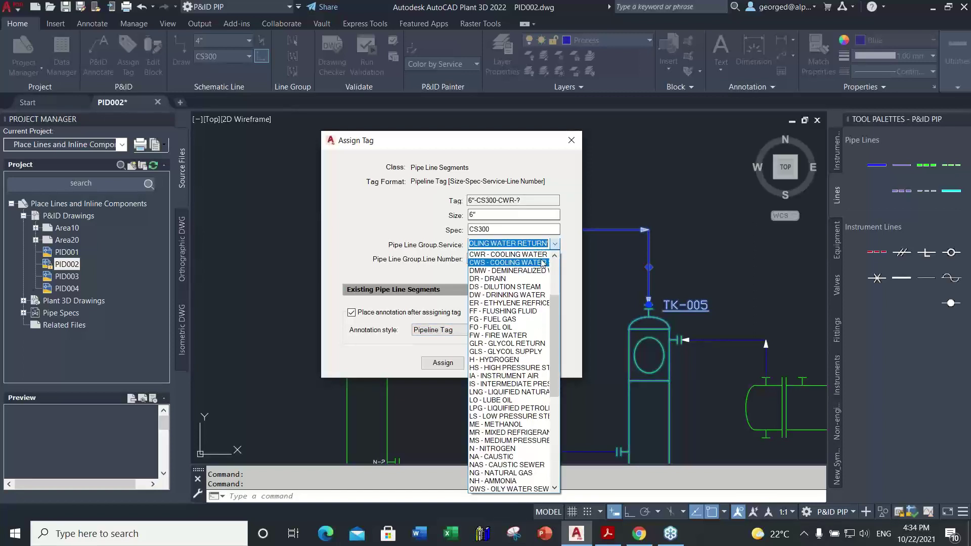
pyautogui.click(495, 263)
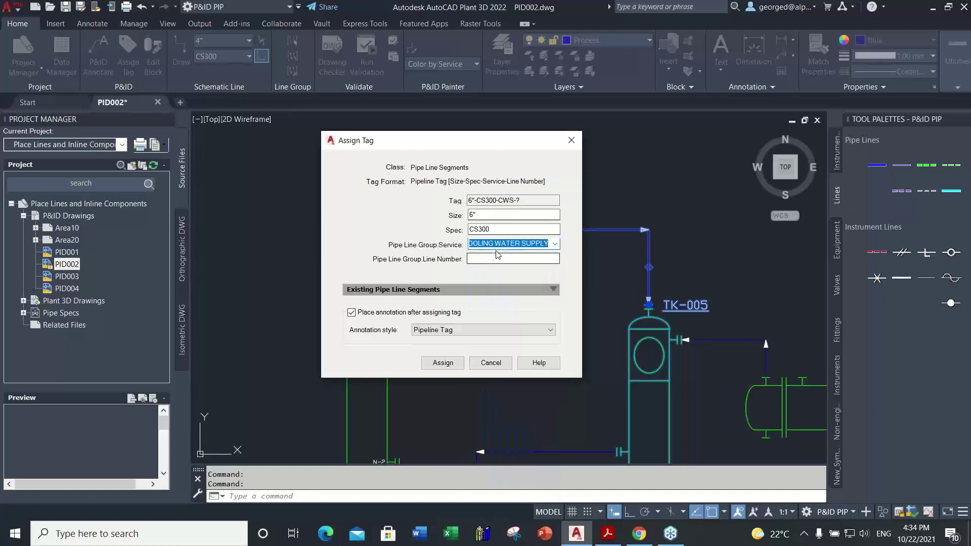
pyautogui.click(498, 258)
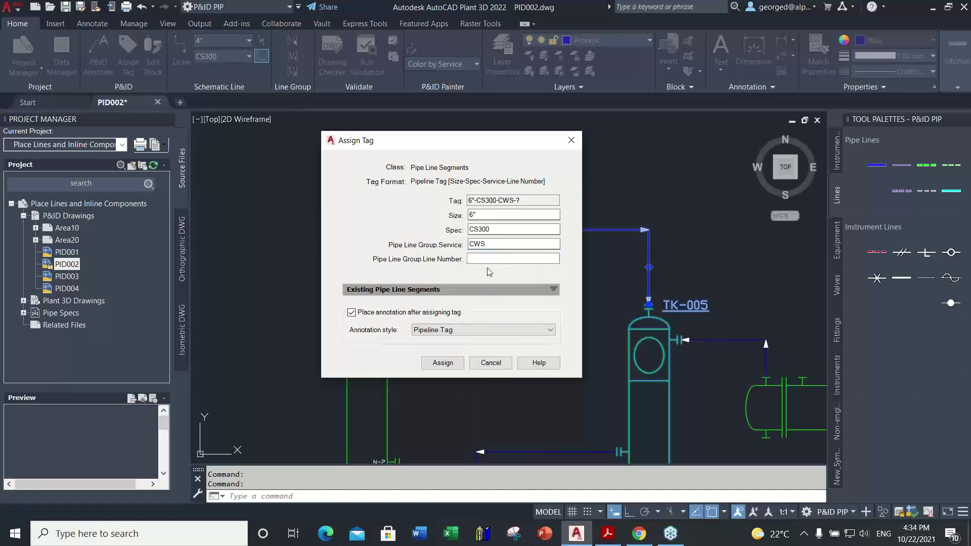
# Step: Set the line number to 1000, assign the tag, and place its annotation just above the horizontal run leading to TK-005
pyautogui.click(479, 259)
pyautogui.click(441, 363)
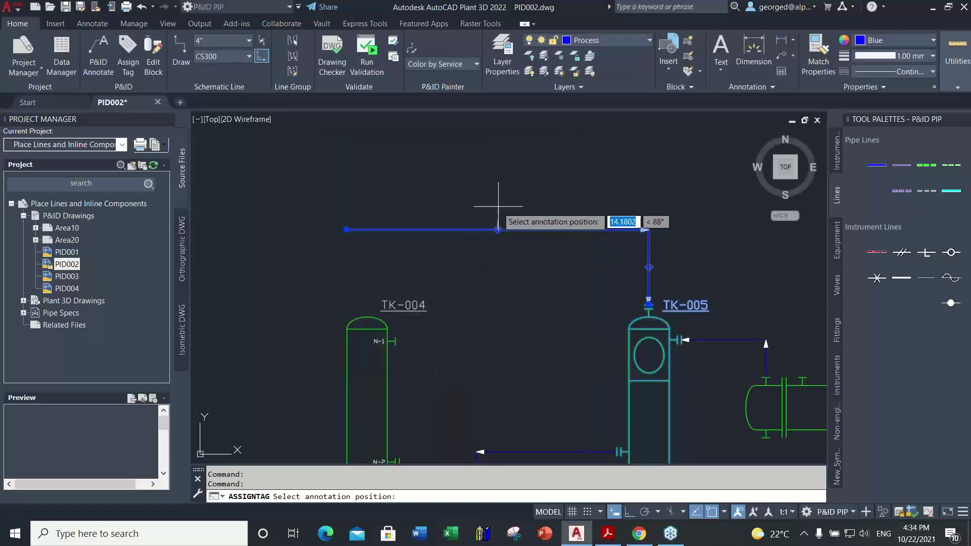
pyautogui.click(498, 209)
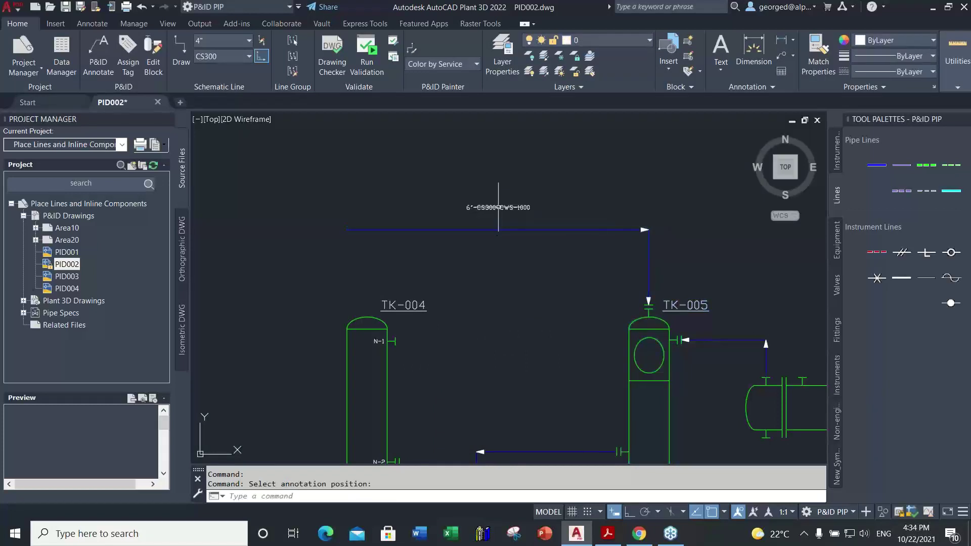
pyautogui.scroll(2, 495, 233)
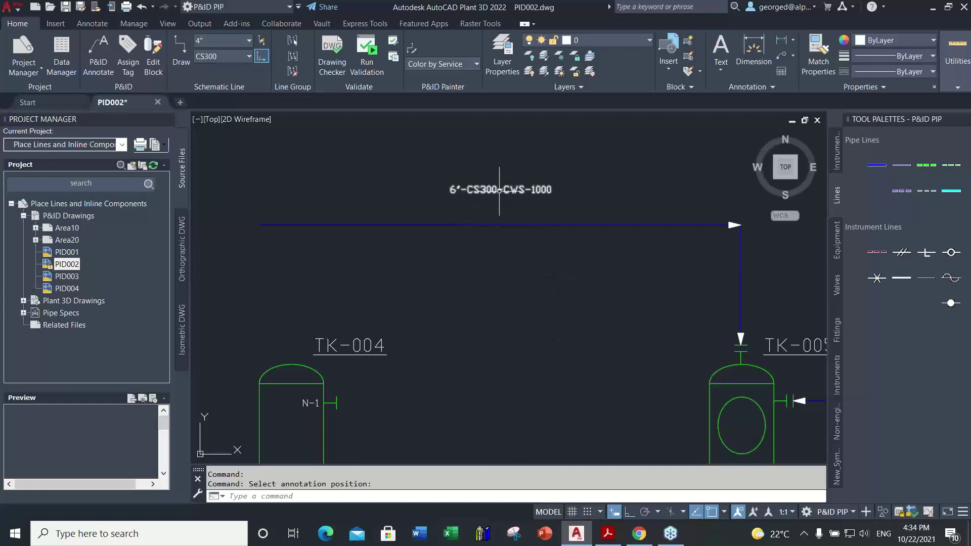
pyautogui.moveTo(507, 282); pyautogui.dragTo(459, 290, button='middle')
pyautogui.scroll(-2, 501, 311)
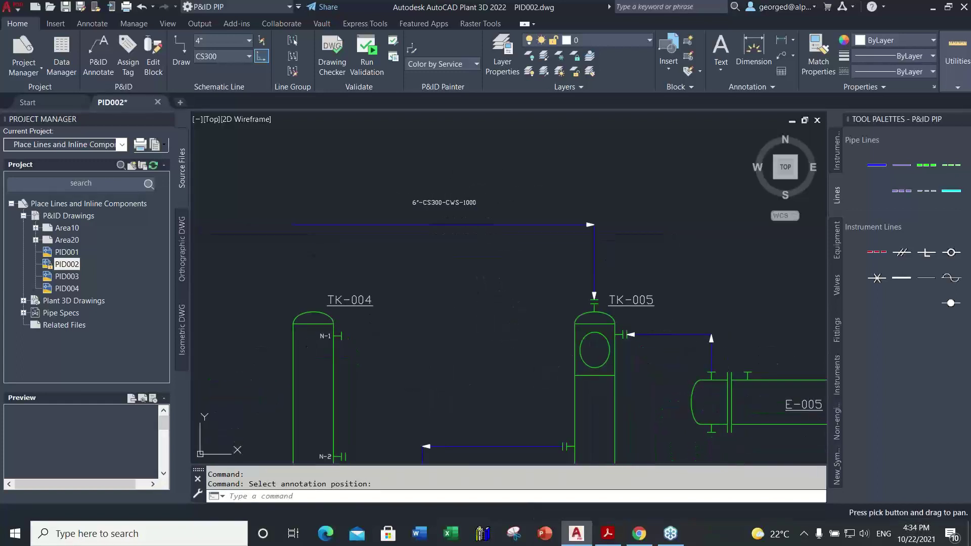
pyautogui.moveTo(510, 323); pyautogui.dragTo(494, 302, button='middle')
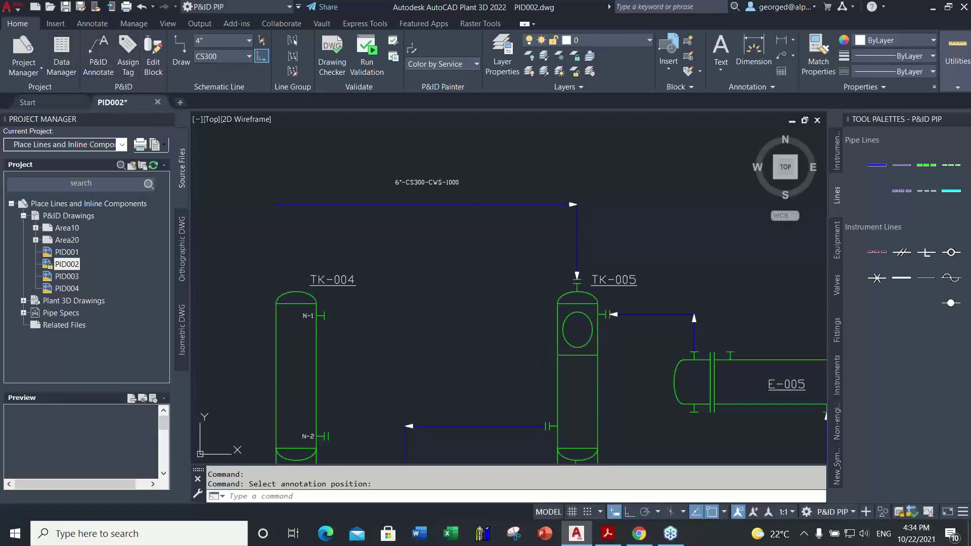
# Step: Reassign the same tag to the TK-005 feed line and place a second annotation beside its vertical drop
pyautogui.click(126, 61)
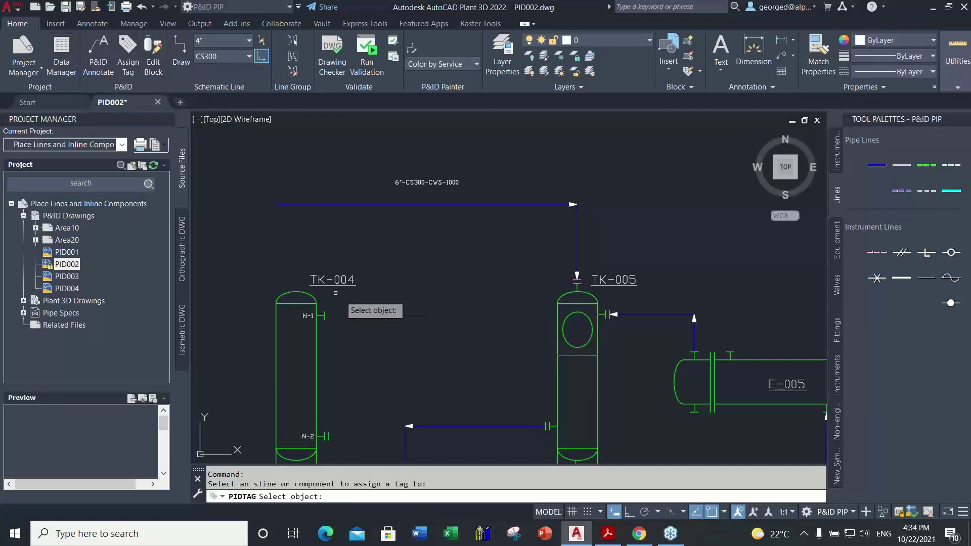
pyautogui.click(575, 245)
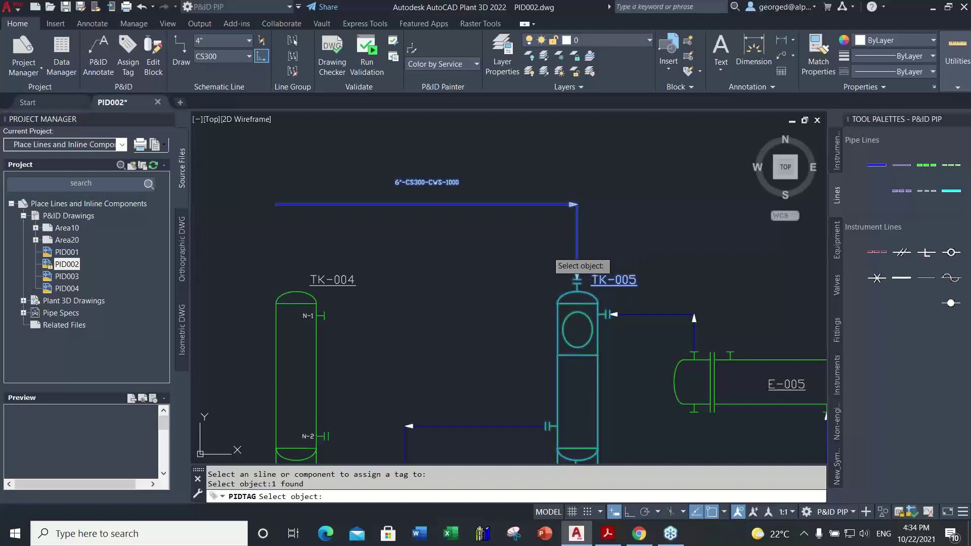
pyautogui.press('Return')
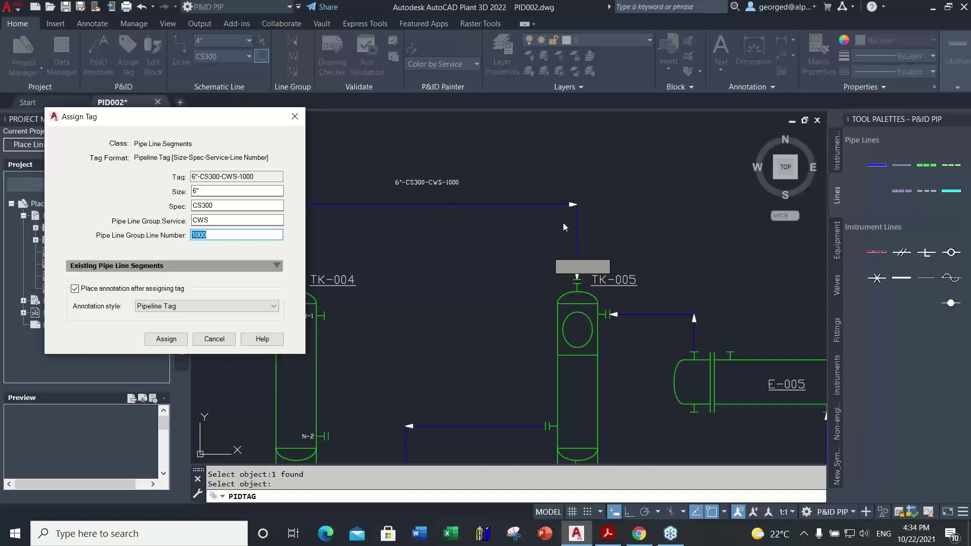
pyautogui.click(166, 339)
pyautogui.click(564, 242)
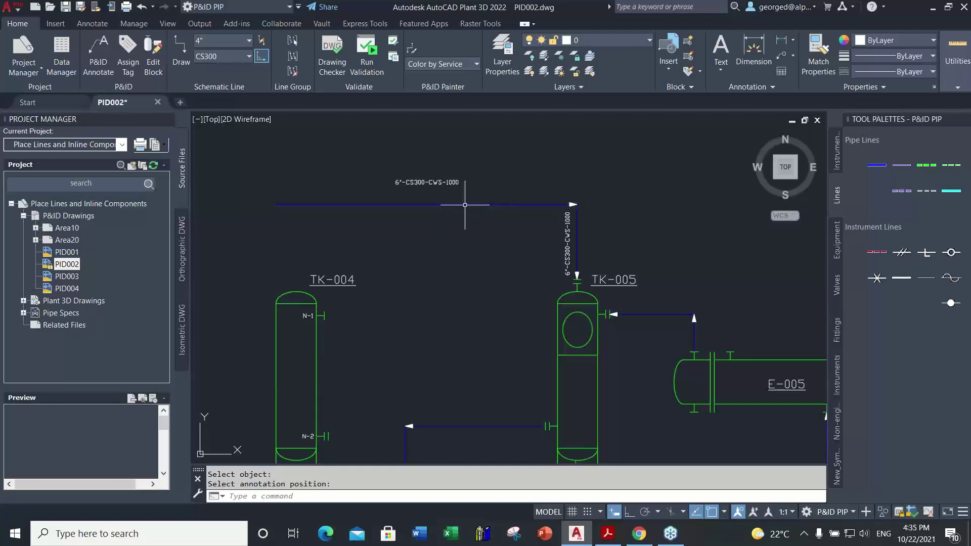
# Step: Insert a concentric reducer on the horizontal run of the TK-005 feed line, between its annotation and the corner
pyautogui.moveTo(627, 342); pyautogui.dragTo(566, 331, button='middle')
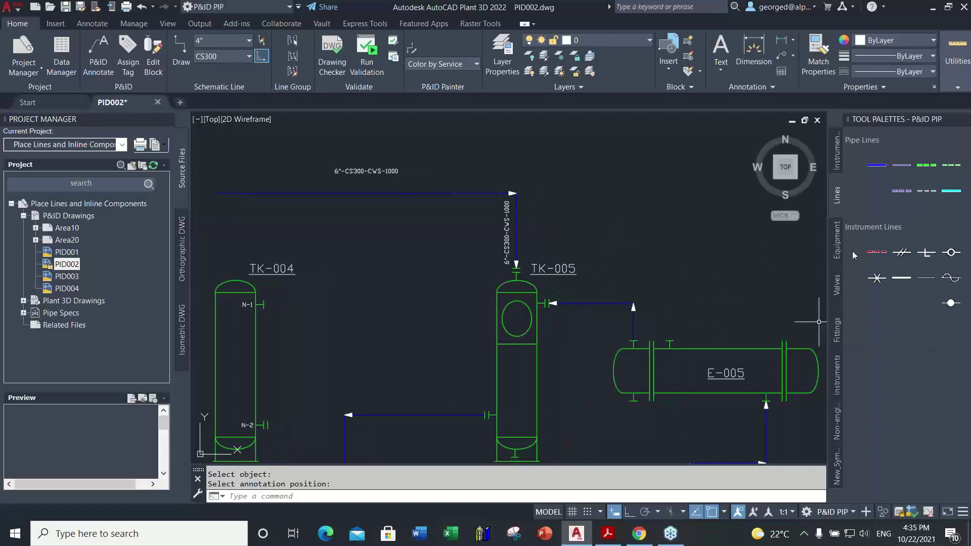
pyautogui.click(838, 341)
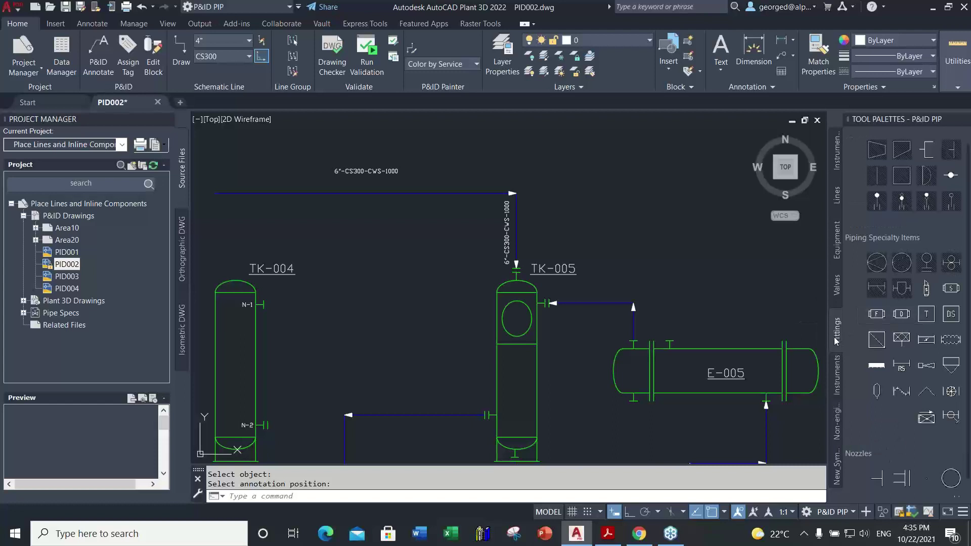
pyautogui.scroll(1, 890, 195)
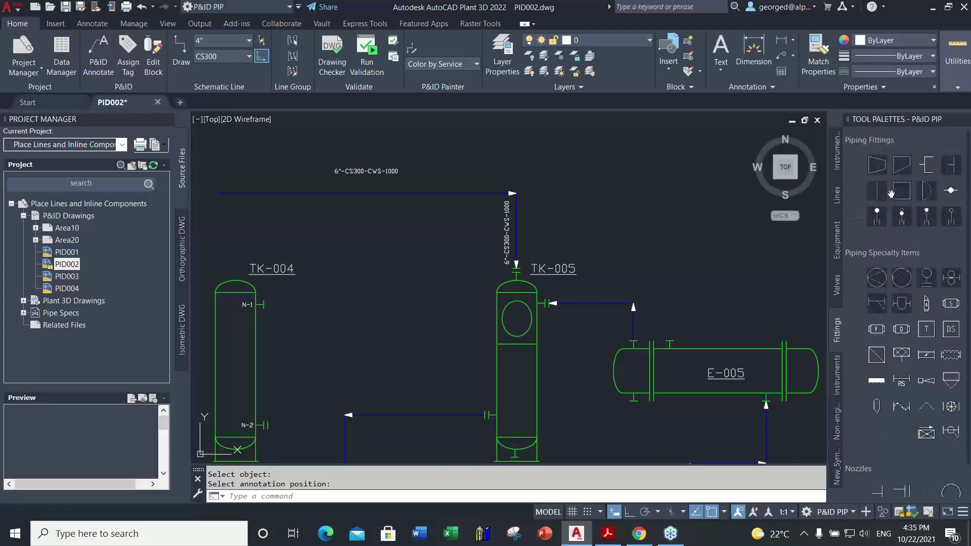
pyautogui.click(877, 166)
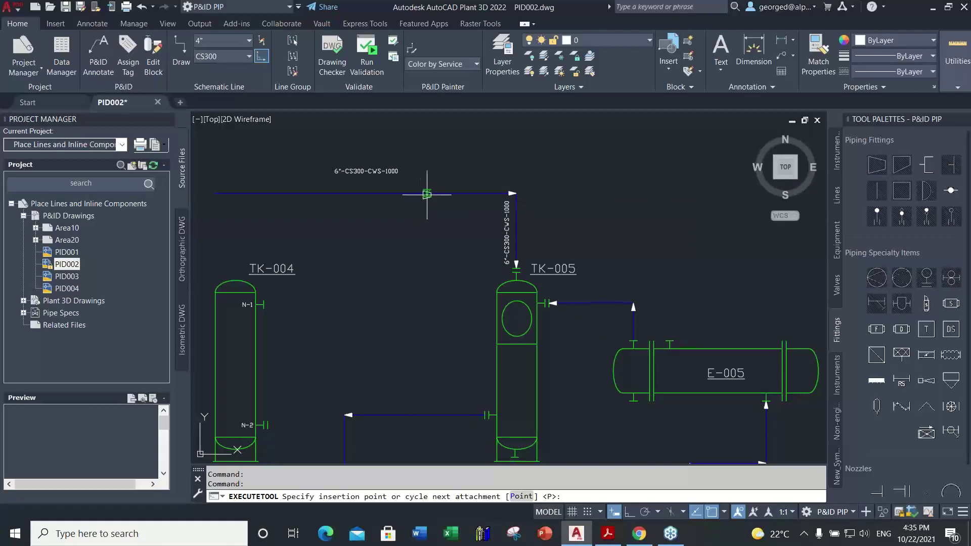
pyautogui.click(427, 194)
pyautogui.scroll(3, 434, 245)
pyautogui.scroll(-3, 437, 222)
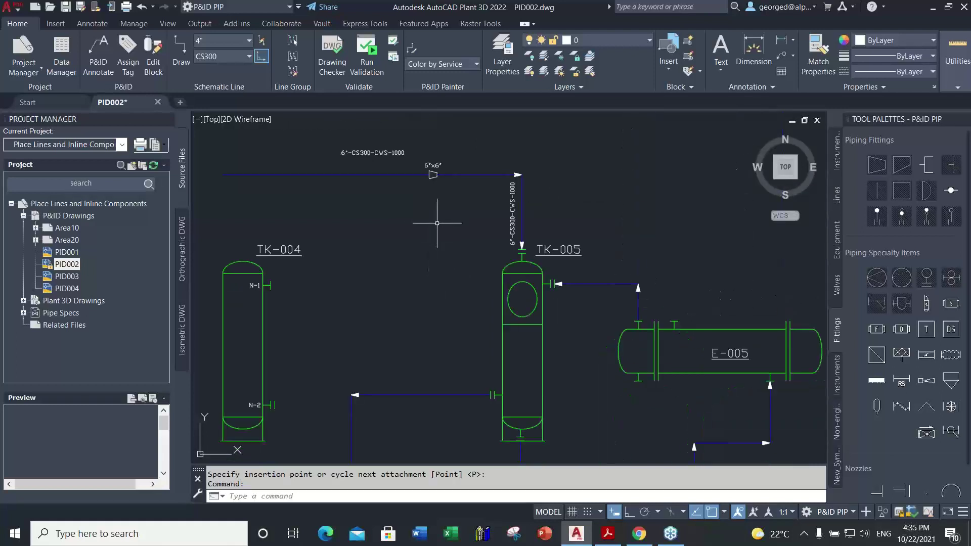
pyautogui.scroll(3, 449, 217)
pyautogui.moveTo(444, 211)
pyautogui.mouseDown(button='middle')
pyautogui.moveTo(452, 226)
pyautogui.moveTo(536, 234)
pyautogui.mouseUp(button='middle')
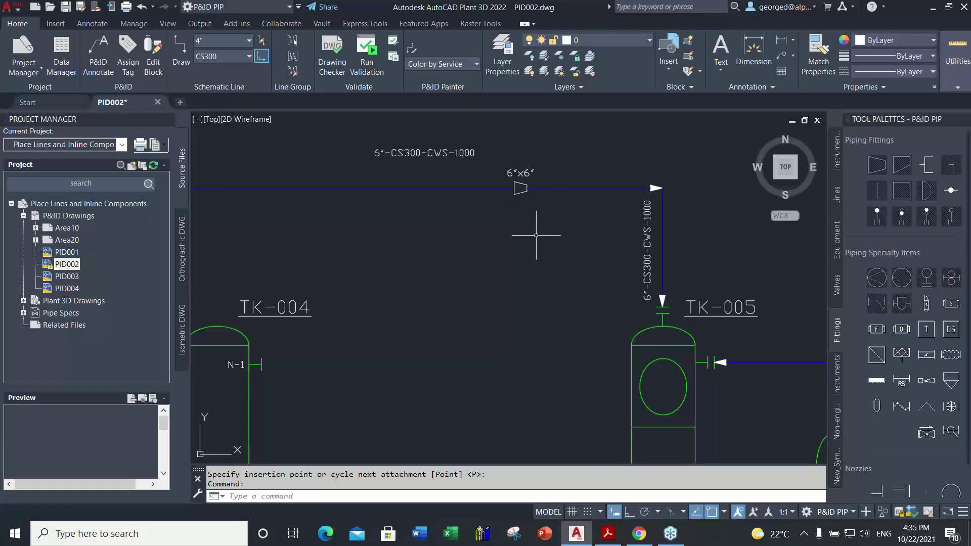
# Step: Change the tag size of the line segment upstream of the reducer to 4" and assign it without placing another annotation
pyautogui.moveTo(481, 234); pyautogui.dragTo(529, 236, button='middle')
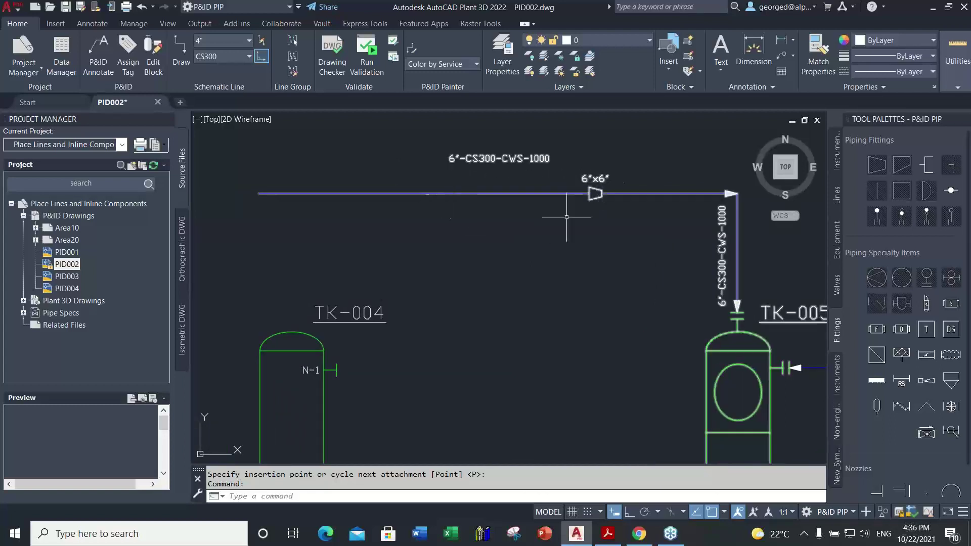
pyautogui.click(451, 194)
pyautogui.rightClick(451, 194)
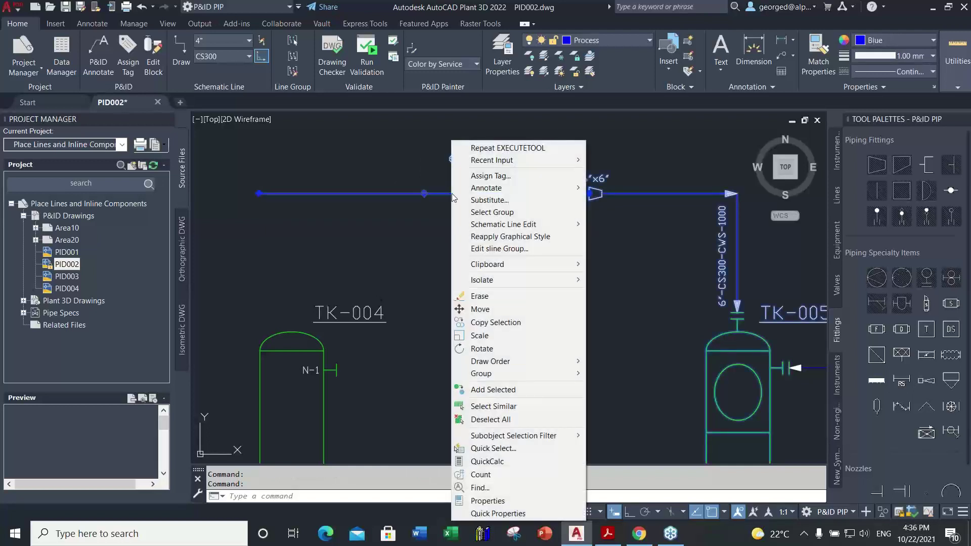
pyautogui.click(512, 177)
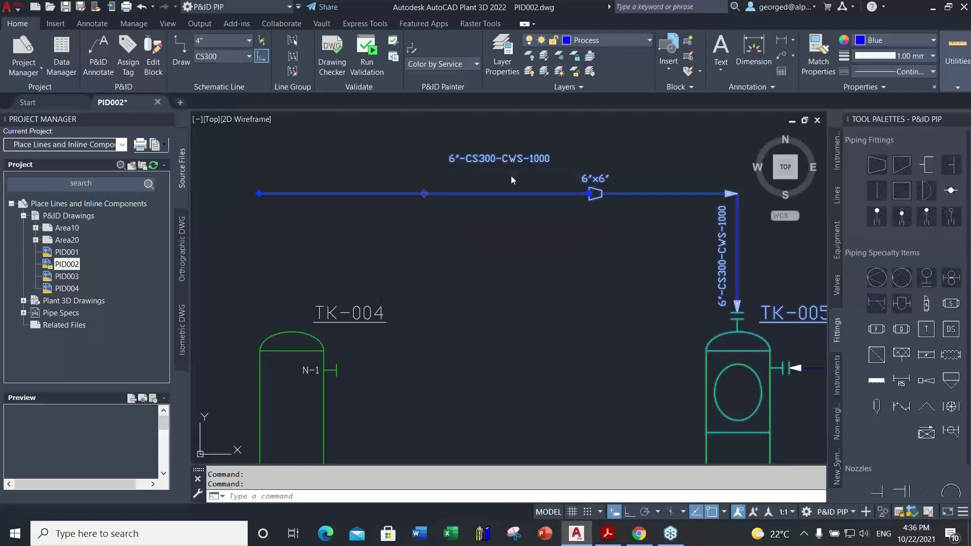
pyautogui.moveTo(233, 127); pyautogui.dragTo(349, 137)
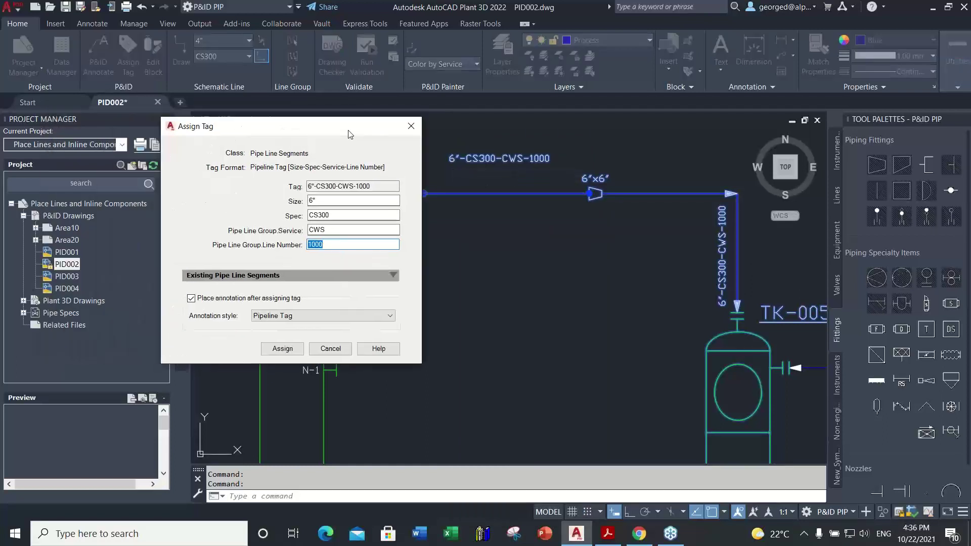
pyautogui.click(329, 198)
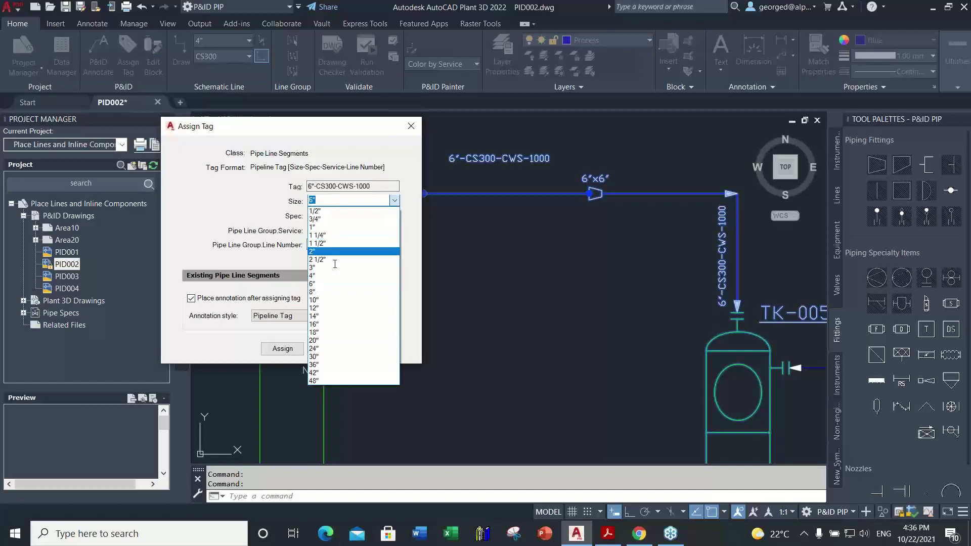
pyautogui.click(321, 276)
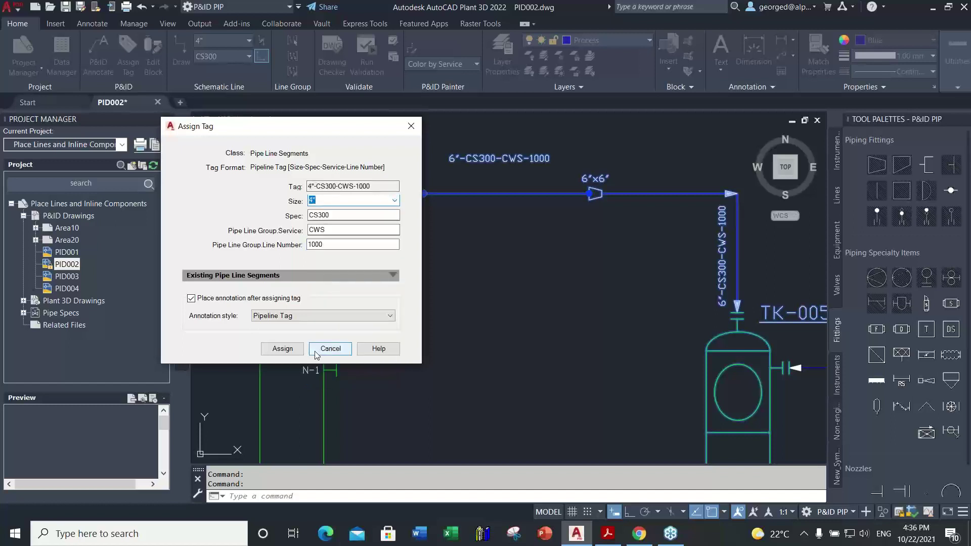
pyautogui.click(282, 349)
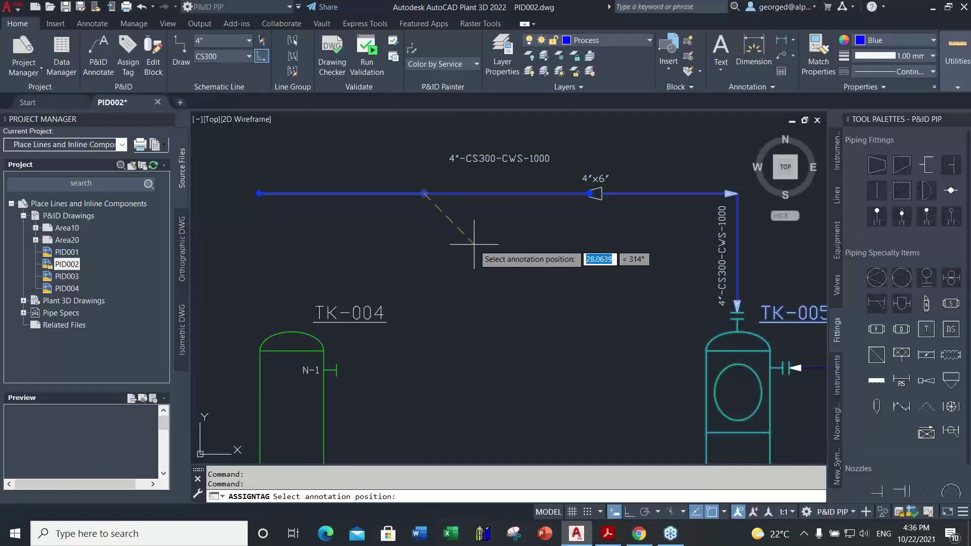
pyautogui.click(486, 253)
pyautogui.press('Escape')
pyautogui.press('Escape')
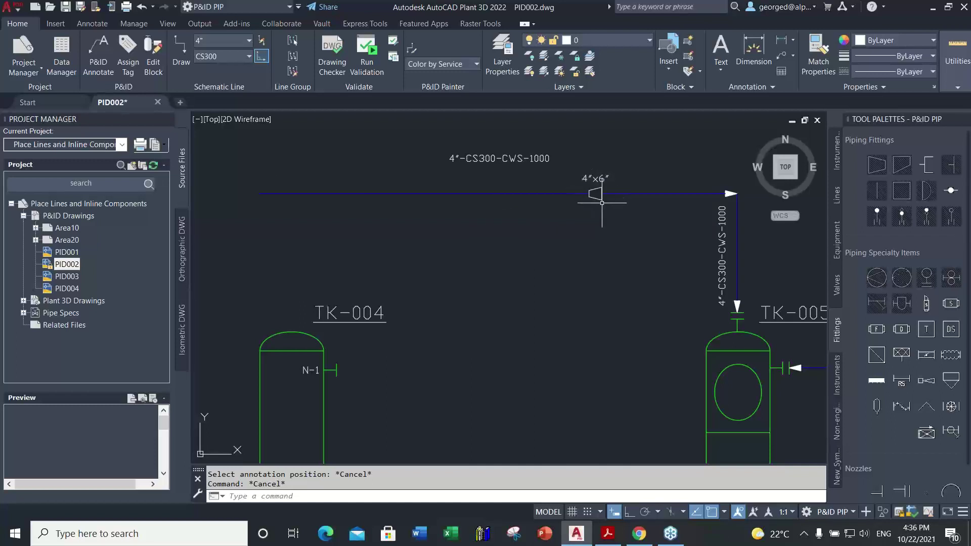
# Step: Delete the 4"-CS300-CWS-1000 annotation beside the vertical drop of the TK-005 feed line
pyautogui.scroll(2, 605, 210)
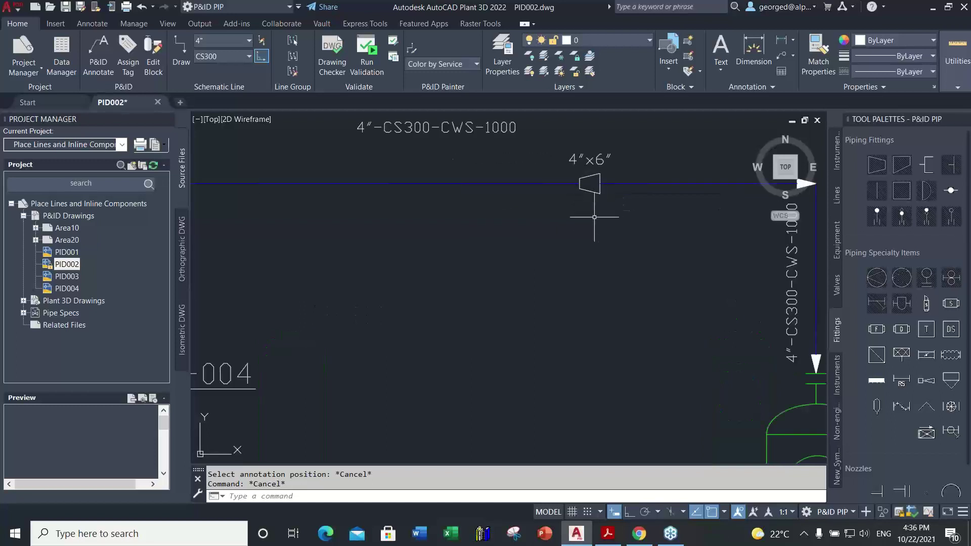
pyautogui.moveTo(591, 229); pyautogui.dragTo(555, 251, button='middle')
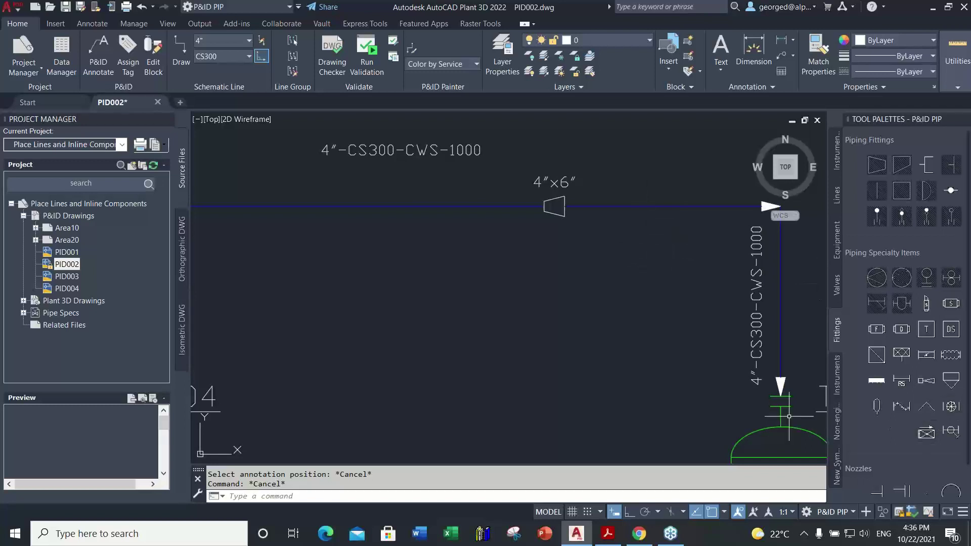
pyautogui.moveTo(685, 331); pyautogui.dragTo(559, 312, button='middle')
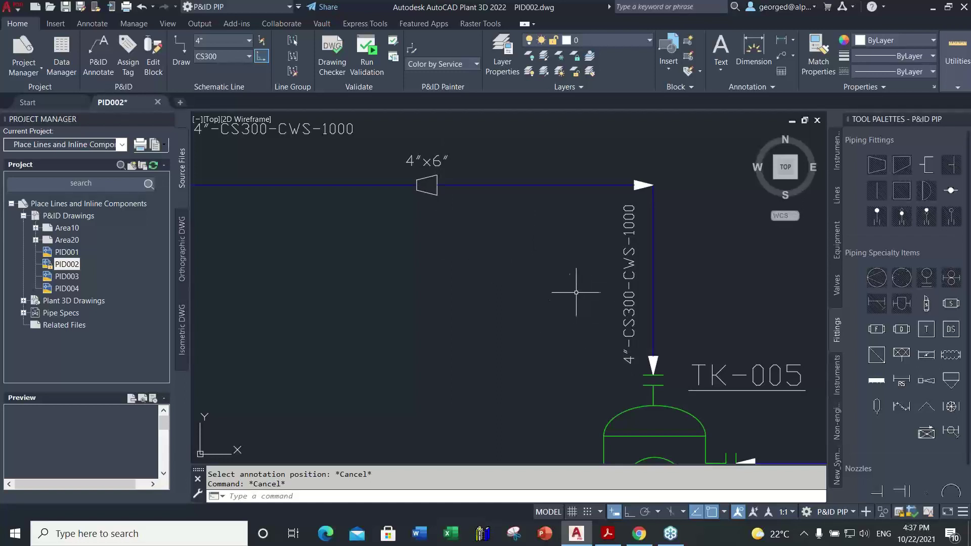
pyautogui.click(628, 285)
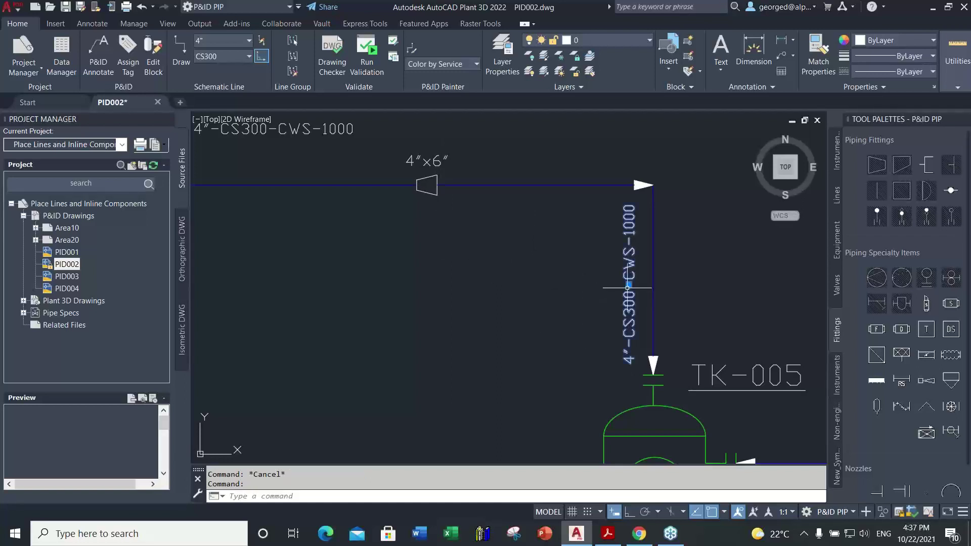
pyautogui.rightClick(776, 326)
pyautogui.press('Delete')
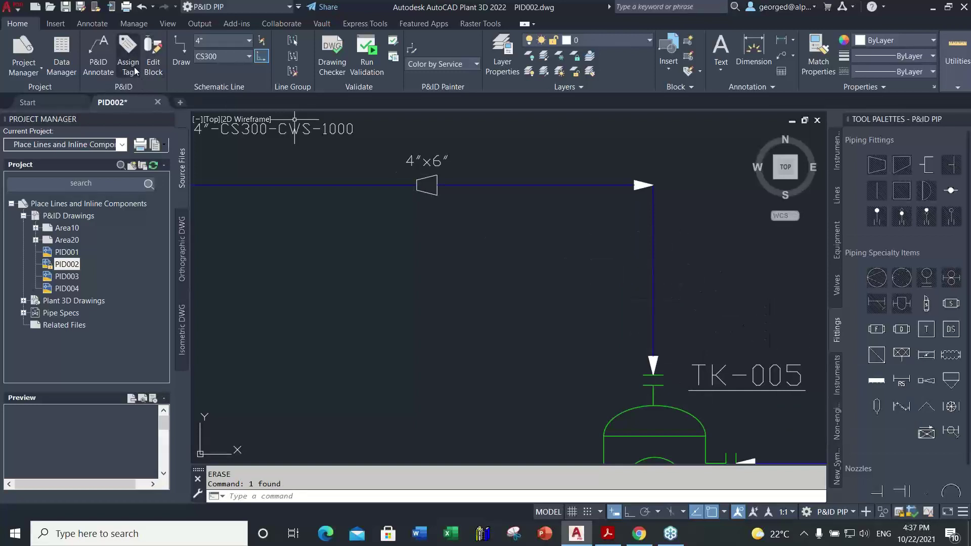
# Step: Assign the tag 6"-CS300-CWS-1000 to the segment downstream of the reducer and place its annotation beside the vertical drop to TK-005
pyautogui.click(653, 267)
pyautogui.rightClick(653, 267)
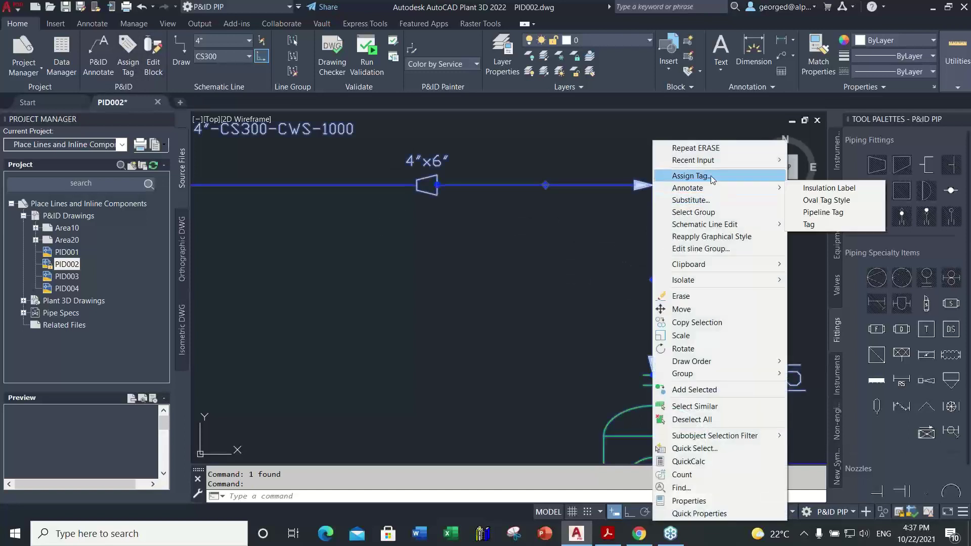
pyautogui.click(712, 177)
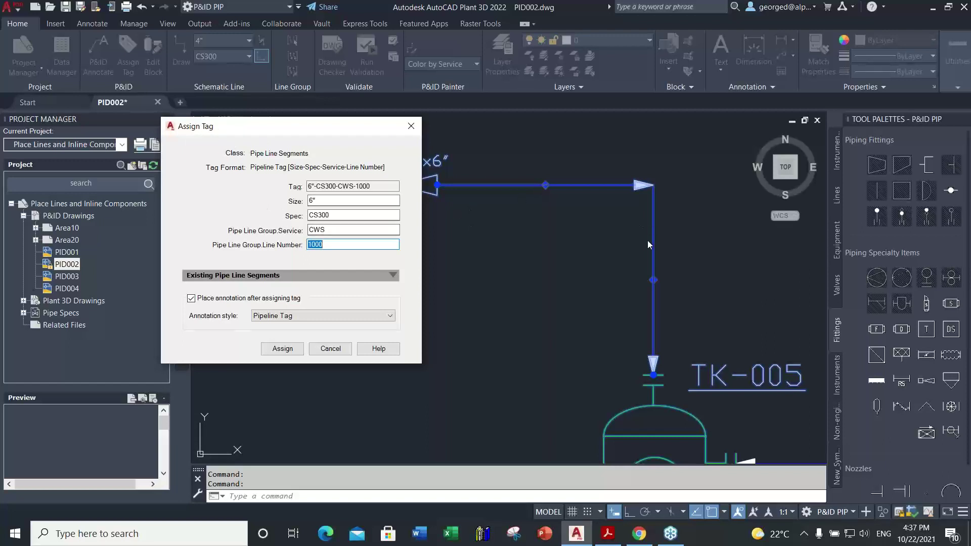
pyautogui.click(283, 348)
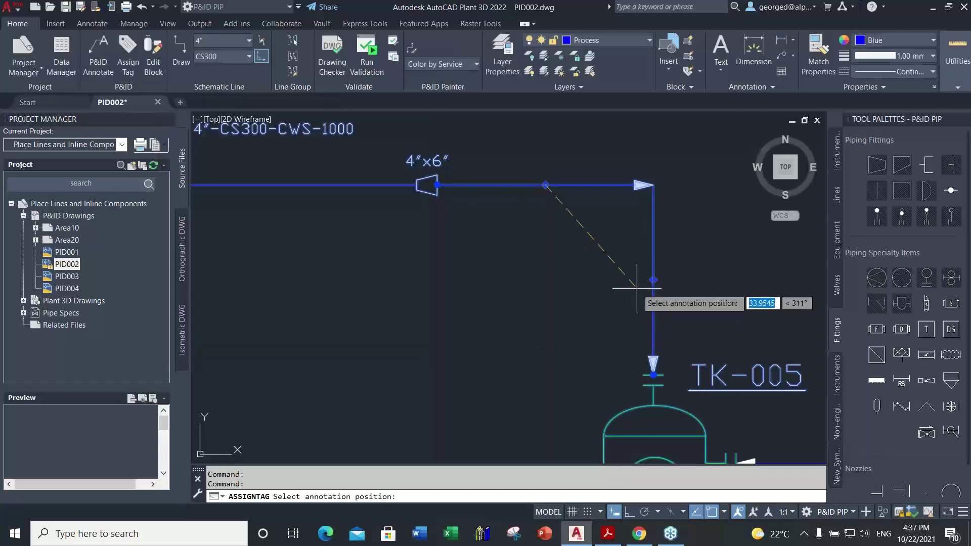
pyautogui.click(637, 293)
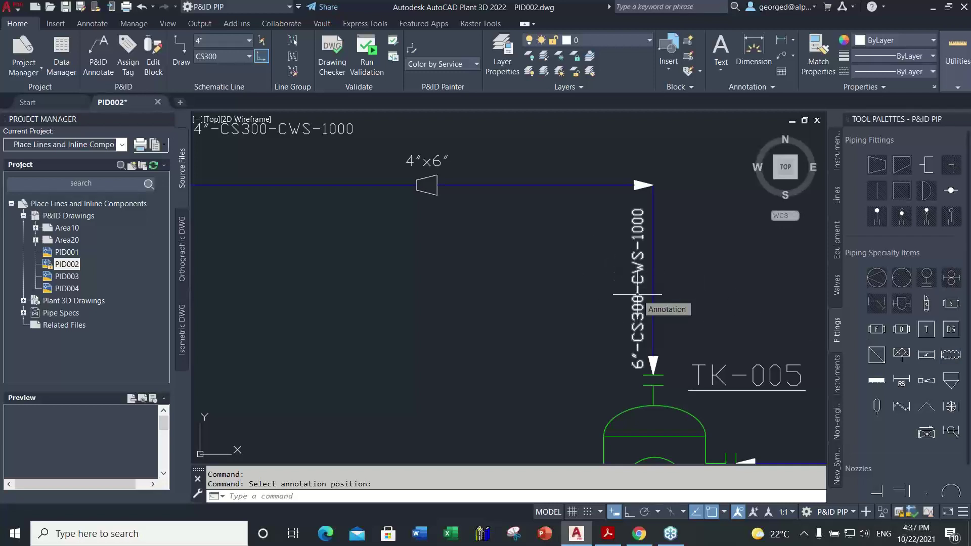
# Step: Erase the concentric reducer from the TK-005 feed line and resolve the size mismatch by choosing 6"
pyautogui.moveTo(441, 276)
pyautogui.mouseDown(button='middle')
pyautogui.moveTo(494, 283)
pyautogui.moveTo(542, 263)
pyautogui.mouseUp(button='middle')
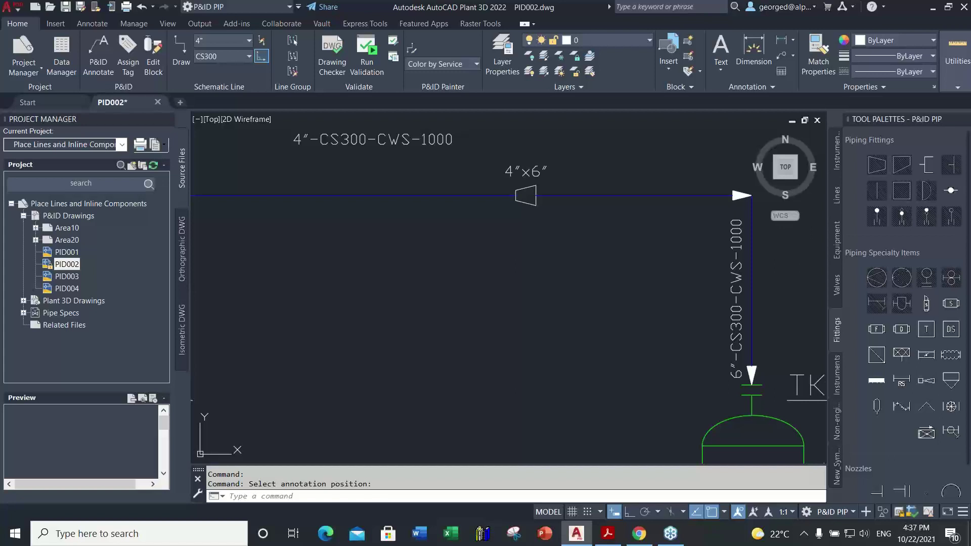
pyautogui.press('Escape')
pyautogui.click(526, 196)
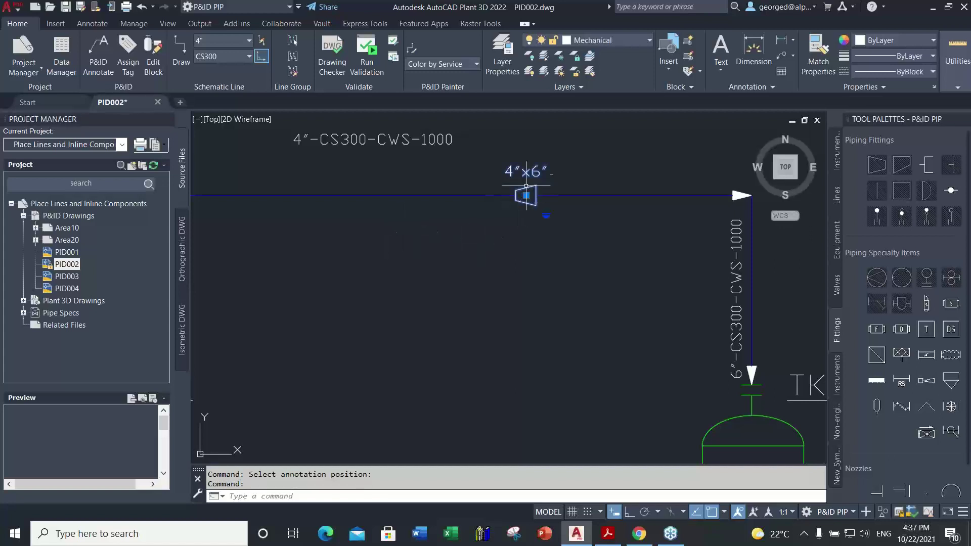
pyautogui.rightClick(463, 196)
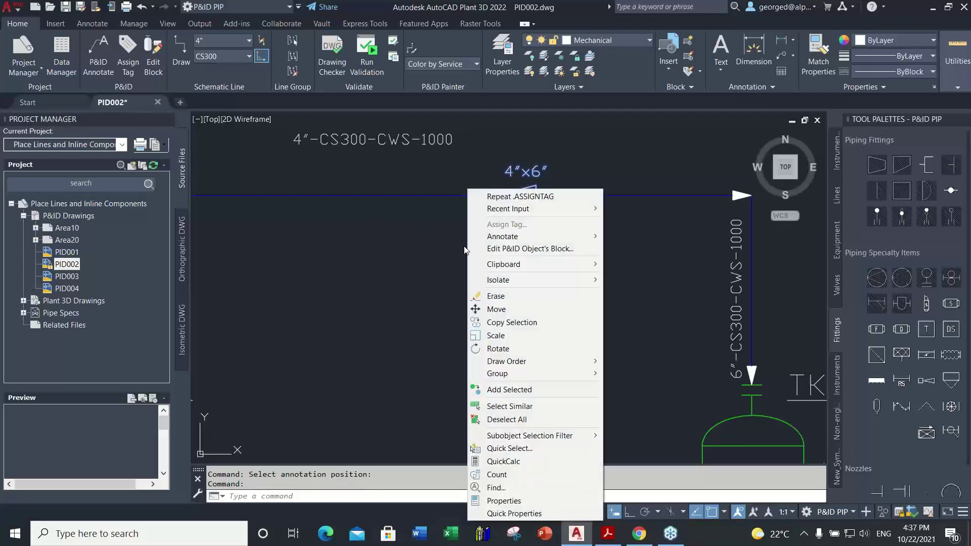
pyautogui.click(505, 296)
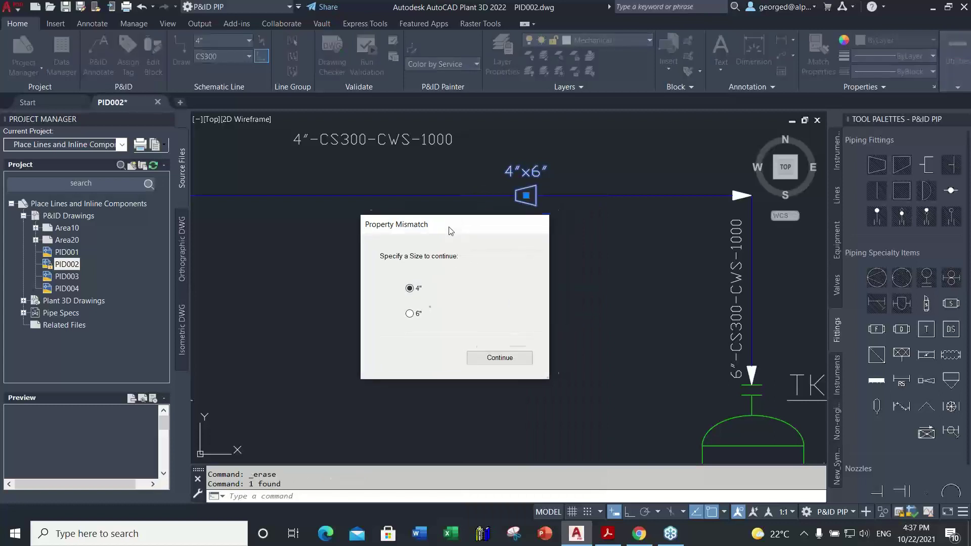
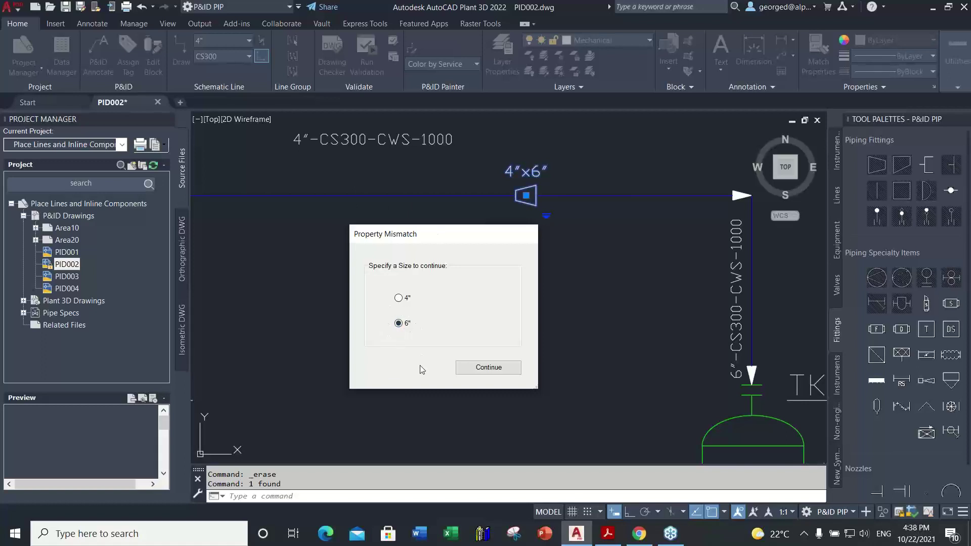
pyautogui.click(489, 368)
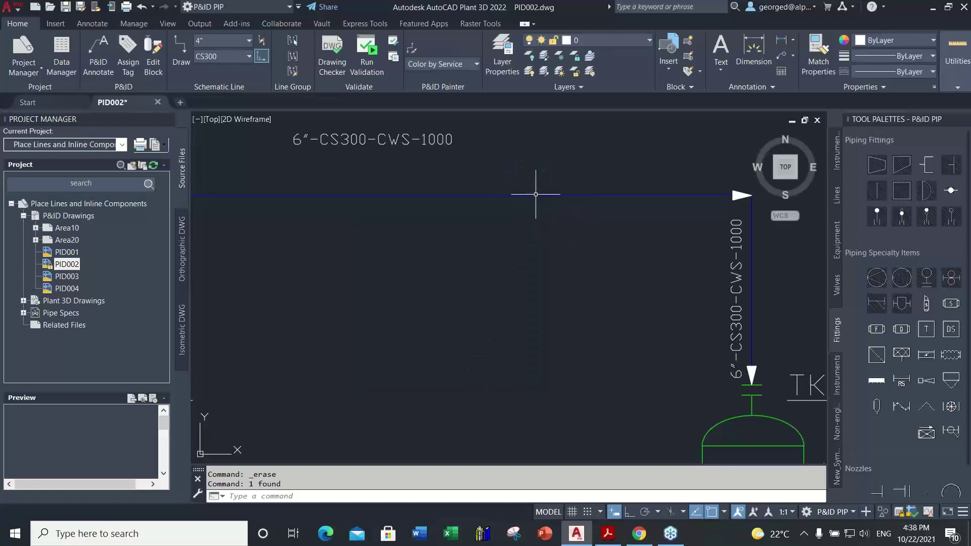
# Step: Display the non-engineering symbols to find one for the horizontal run of the TK-005 feed line
pyautogui.moveTo(533, 198)
pyautogui.mouseDown(button='middle')
pyautogui.moveTo(462, 253)
pyautogui.moveTo(444, 254)
pyautogui.mouseUp(button='middle')
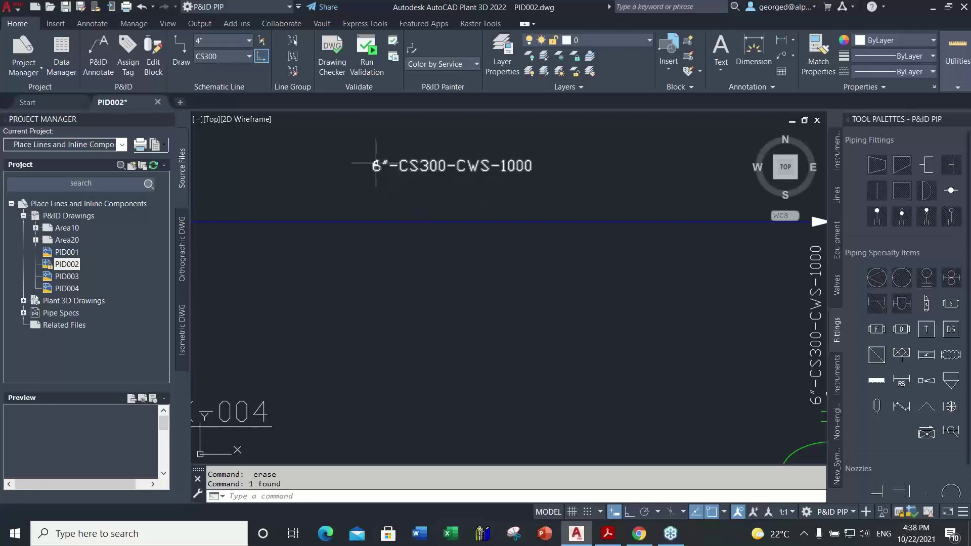
pyautogui.scroll(-3, 447, 216)
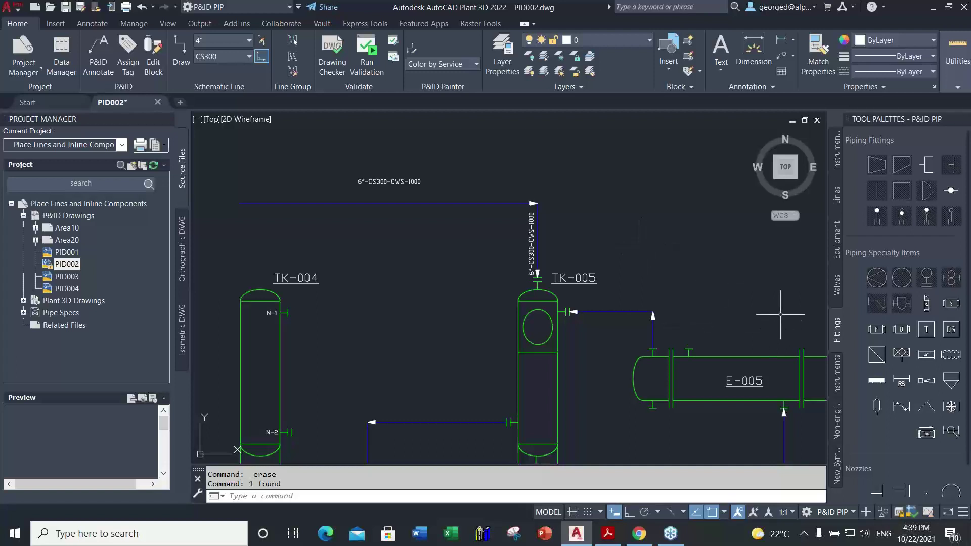
pyautogui.scroll(-4, 781, 315)
pyautogui.scroll(4, 682, 287)
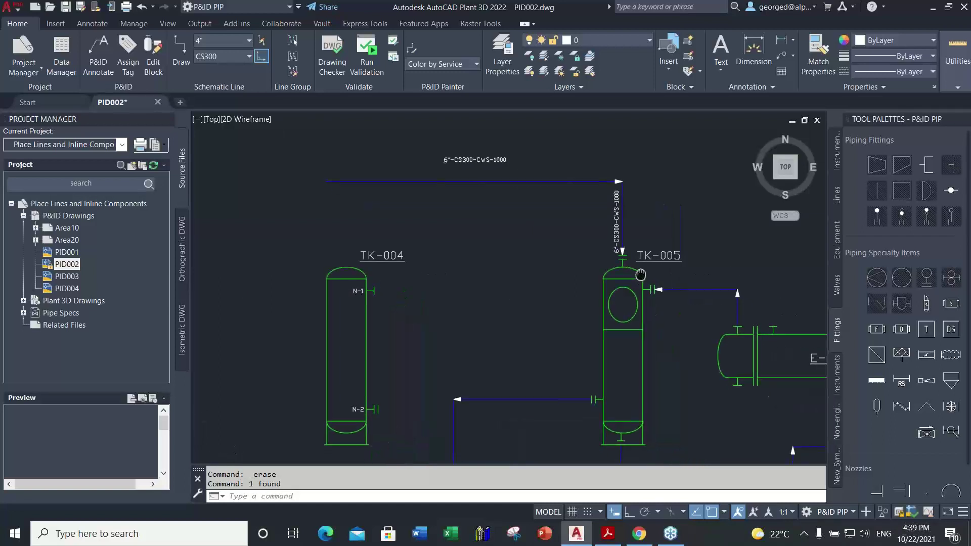
pyautogui.moveTo(685, 319); pyautogui.dragTo(638, 278, button='middle')
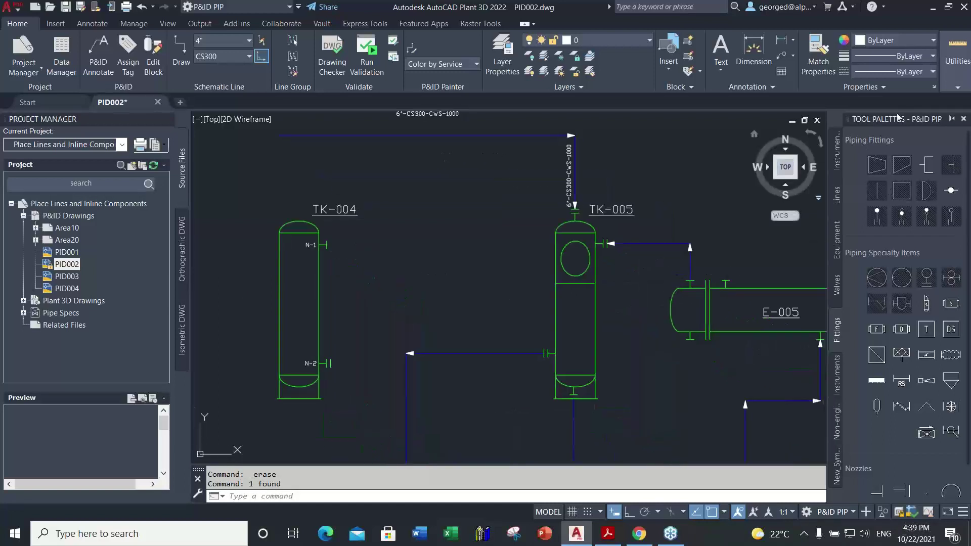
pyautogui.scroll(-1, 891, 302)
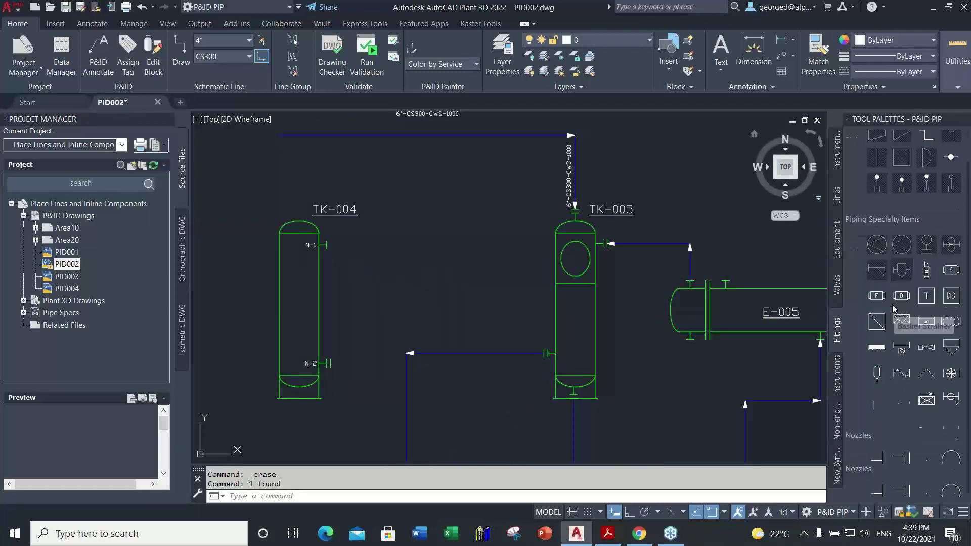
pyautogui.click(836, 431)
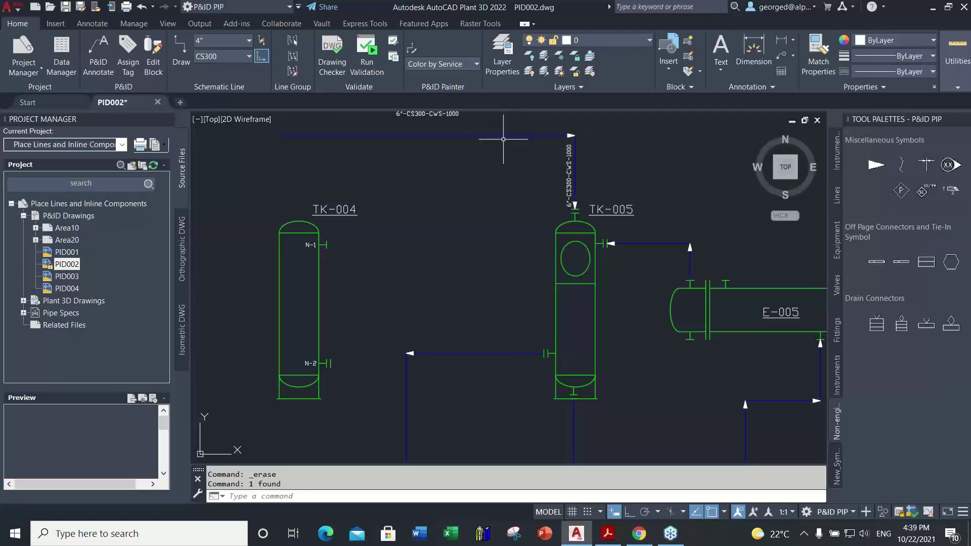
pyautogui.moveTo(491, 175); pyautogui.dragTo(481, 226, button='middle')
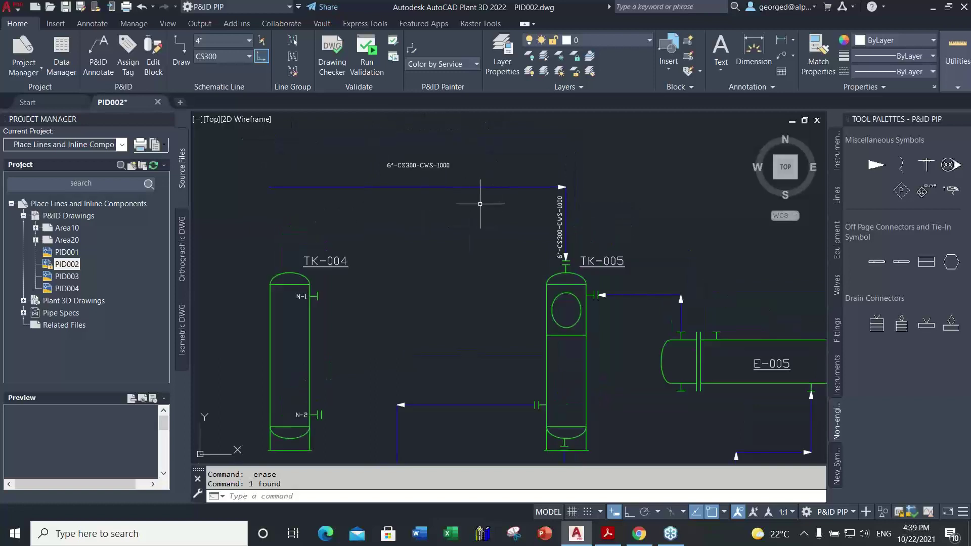